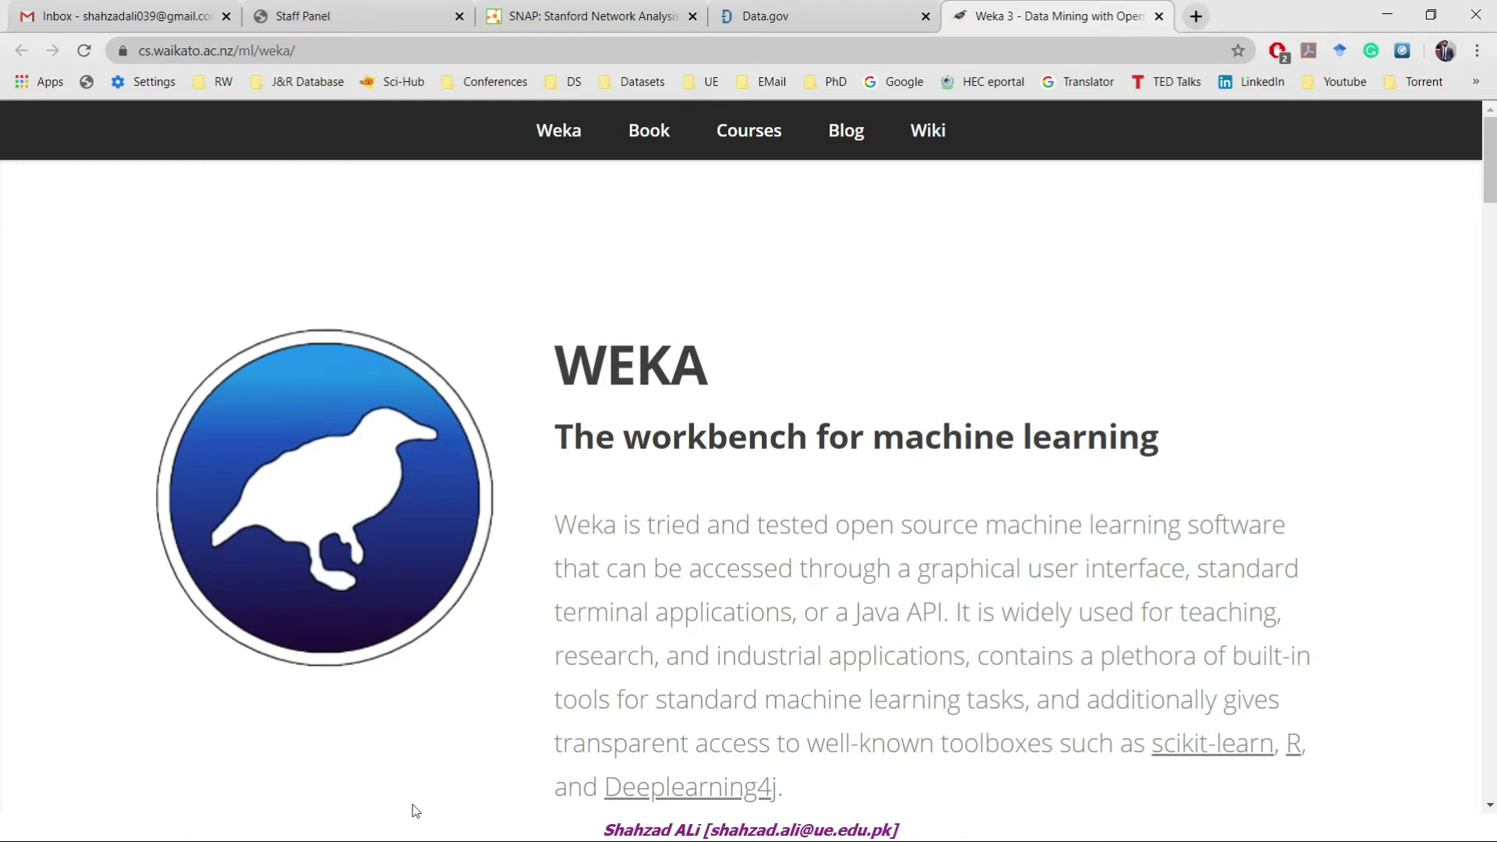
Step: Go to Weka's download page and download the stable Windows installer weka-3-8-4-azul-zulu-windows.exe
scroll(616, 616, "down", 4)
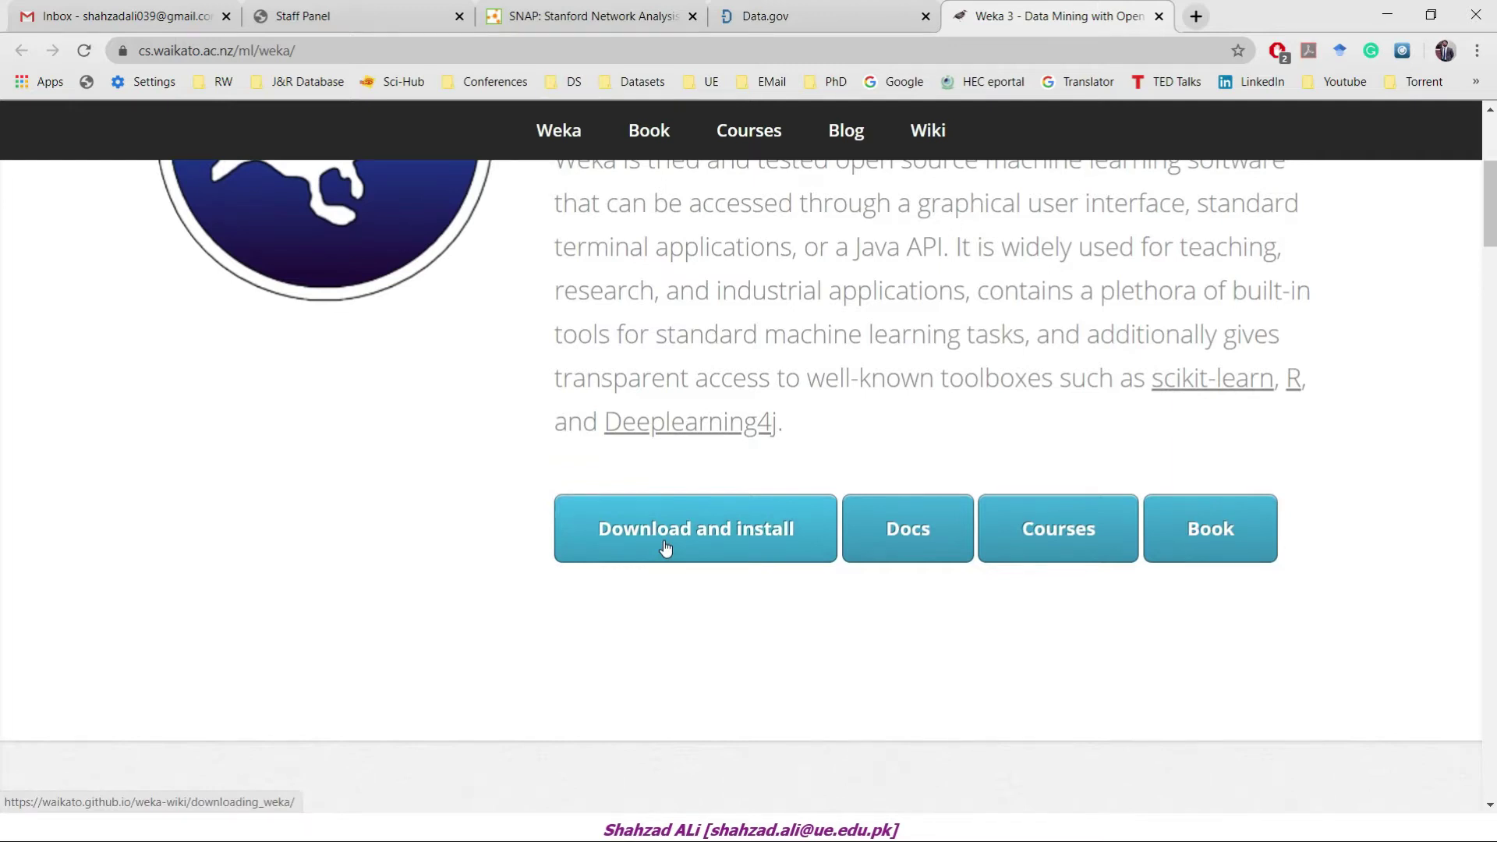
left_click(664, 540)
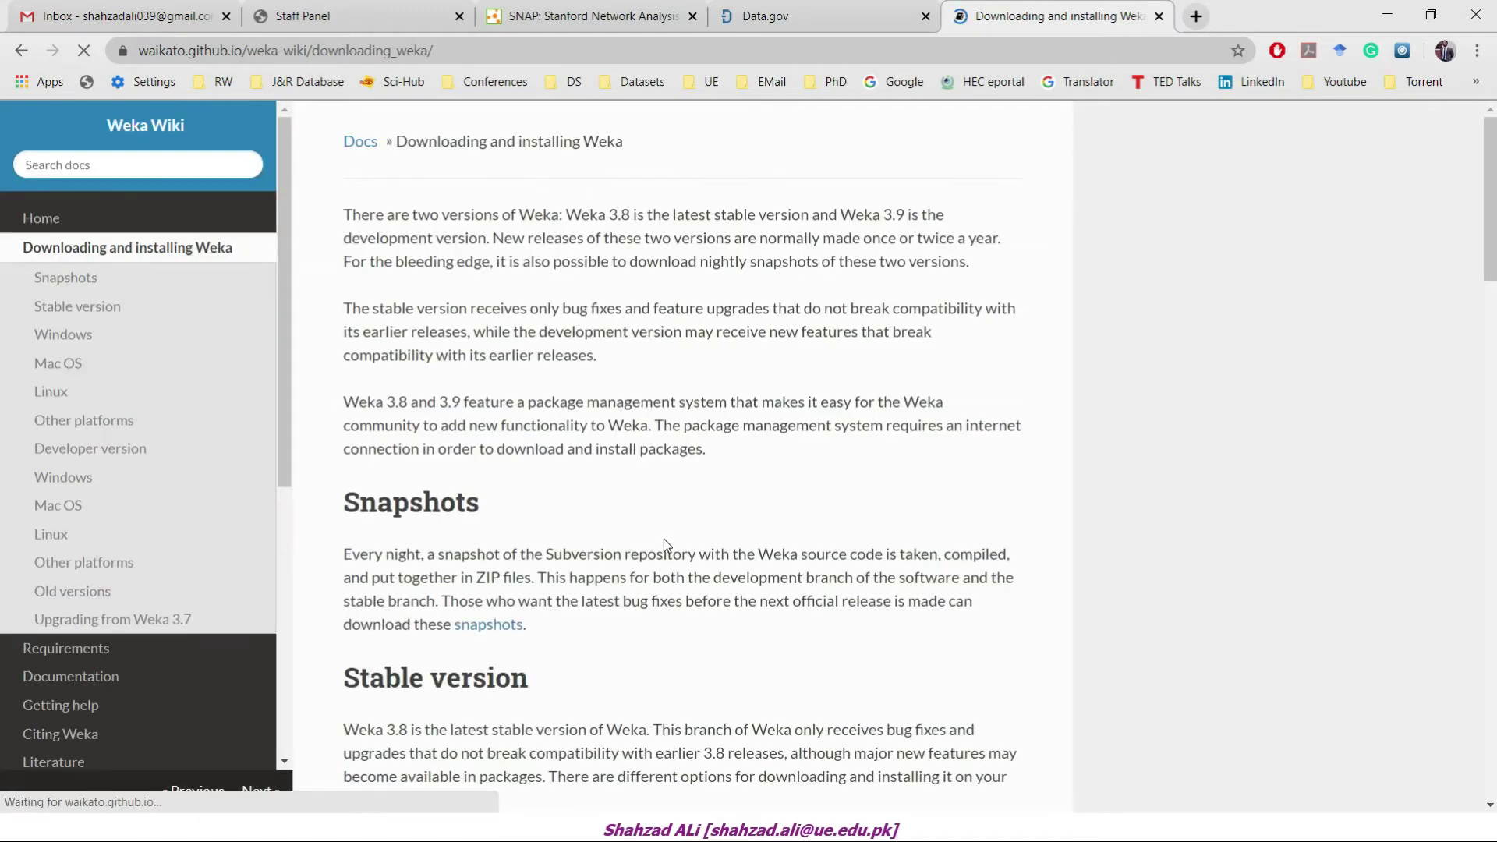
scroll(666, 544, "down", 2)
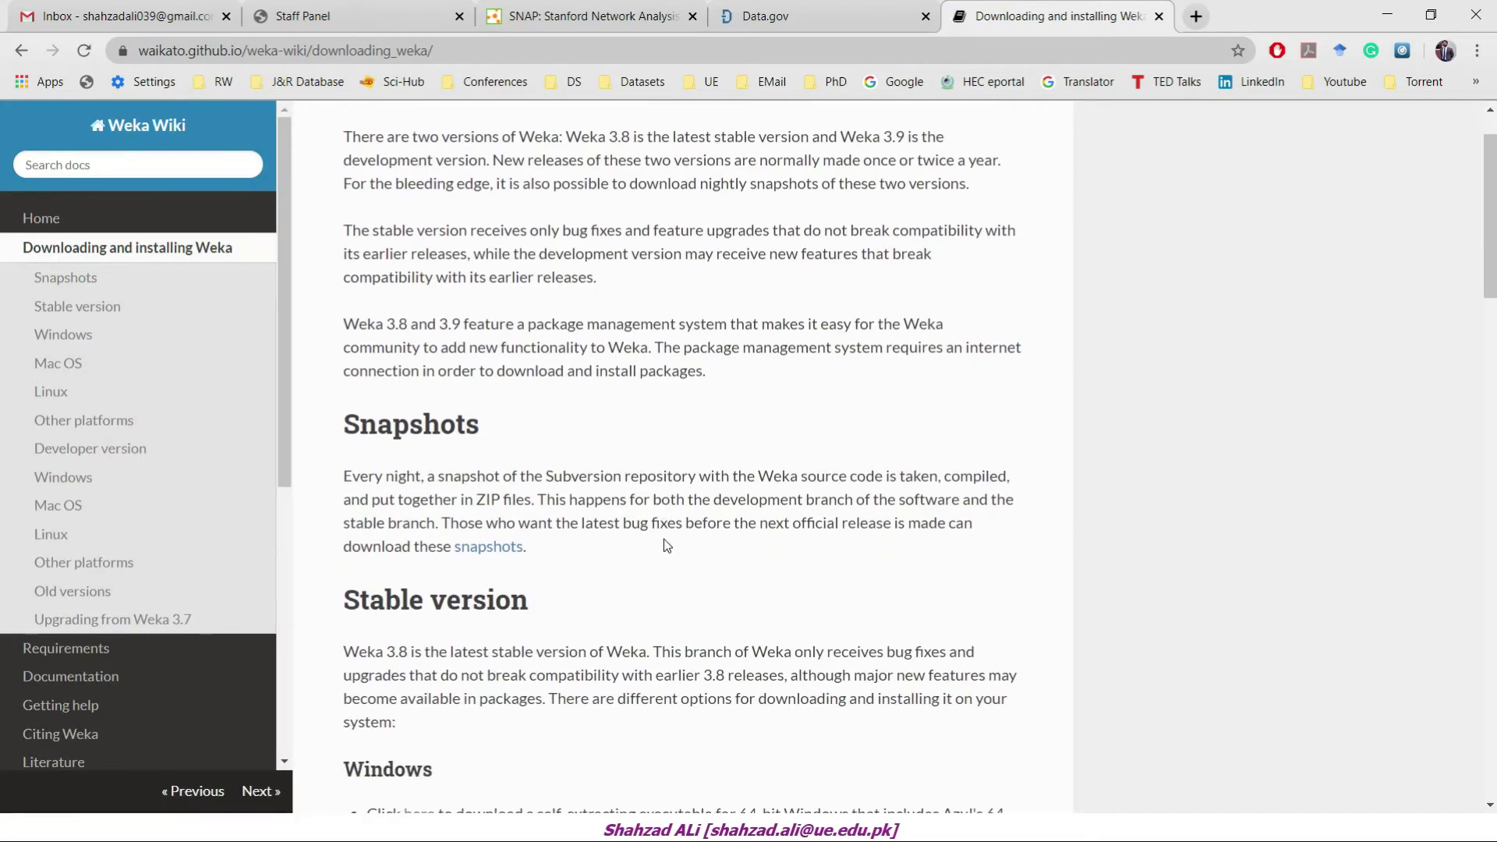
scroll(666, 545, "down", 4)
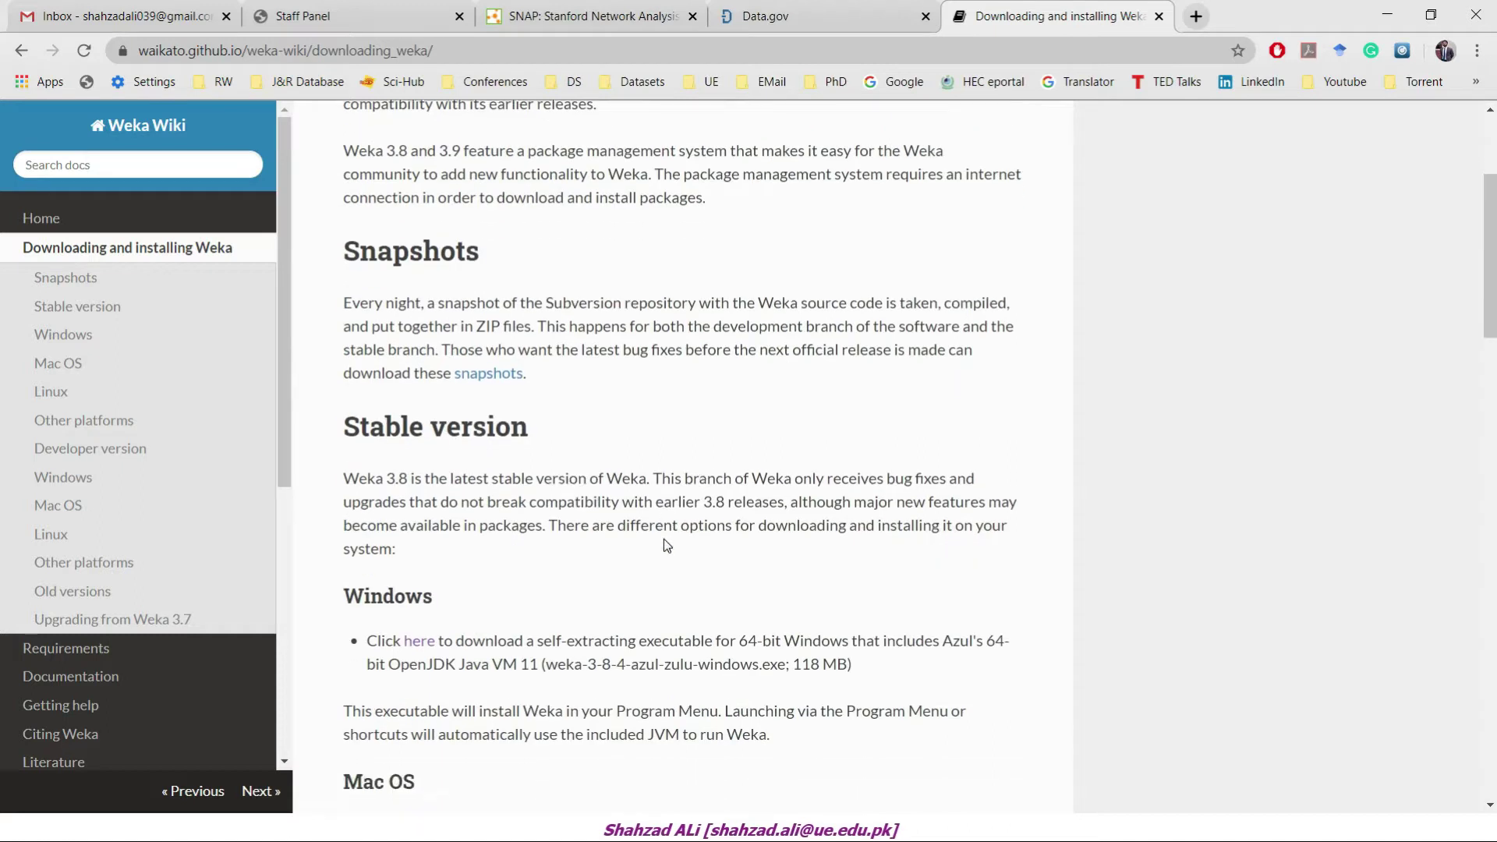
scroll(665, 544, "down", 2)
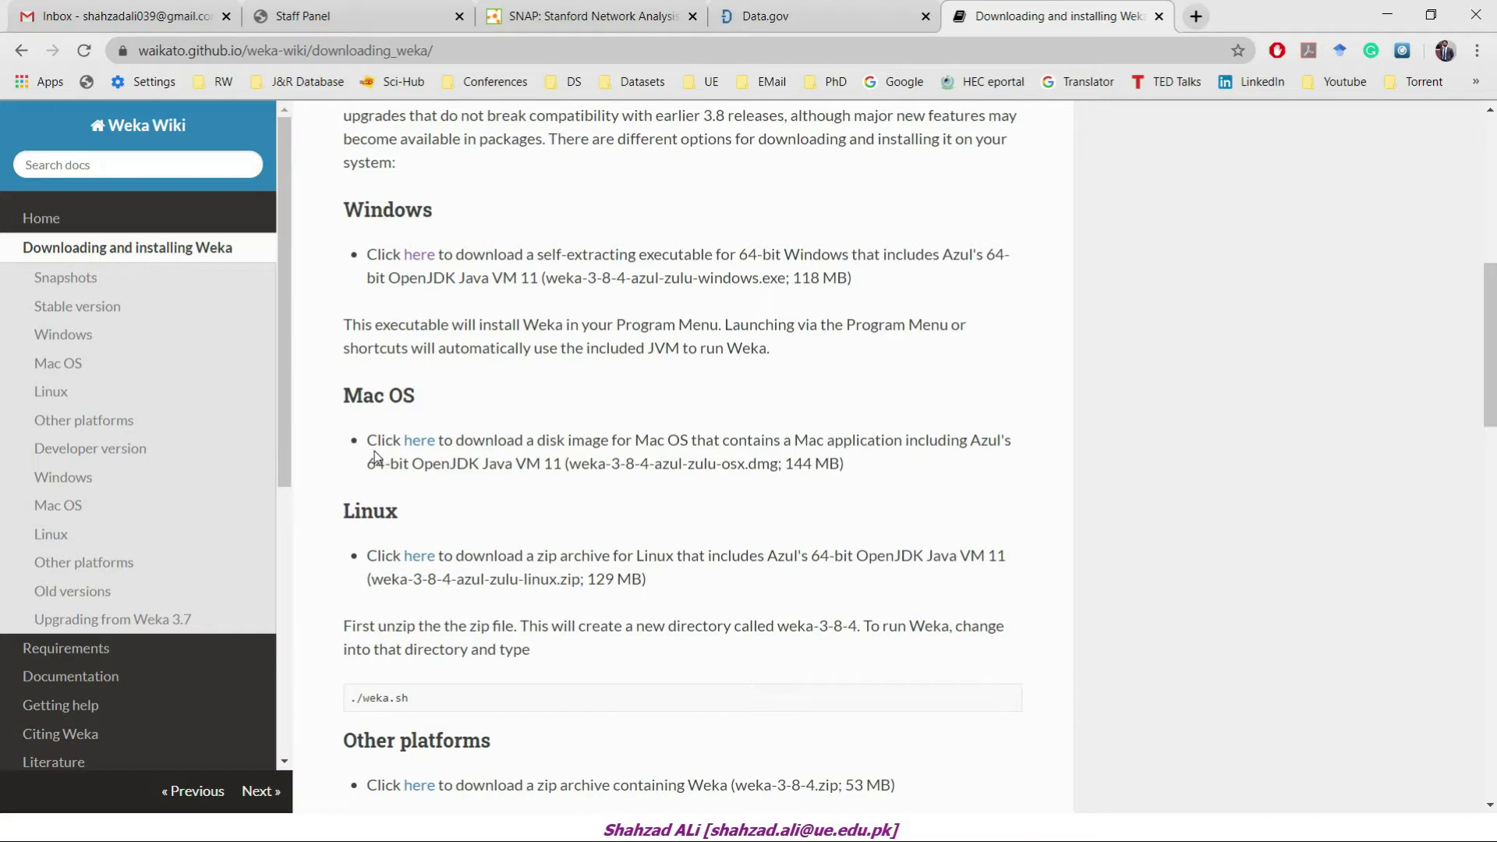
scroll(476, 350, "up", 1)
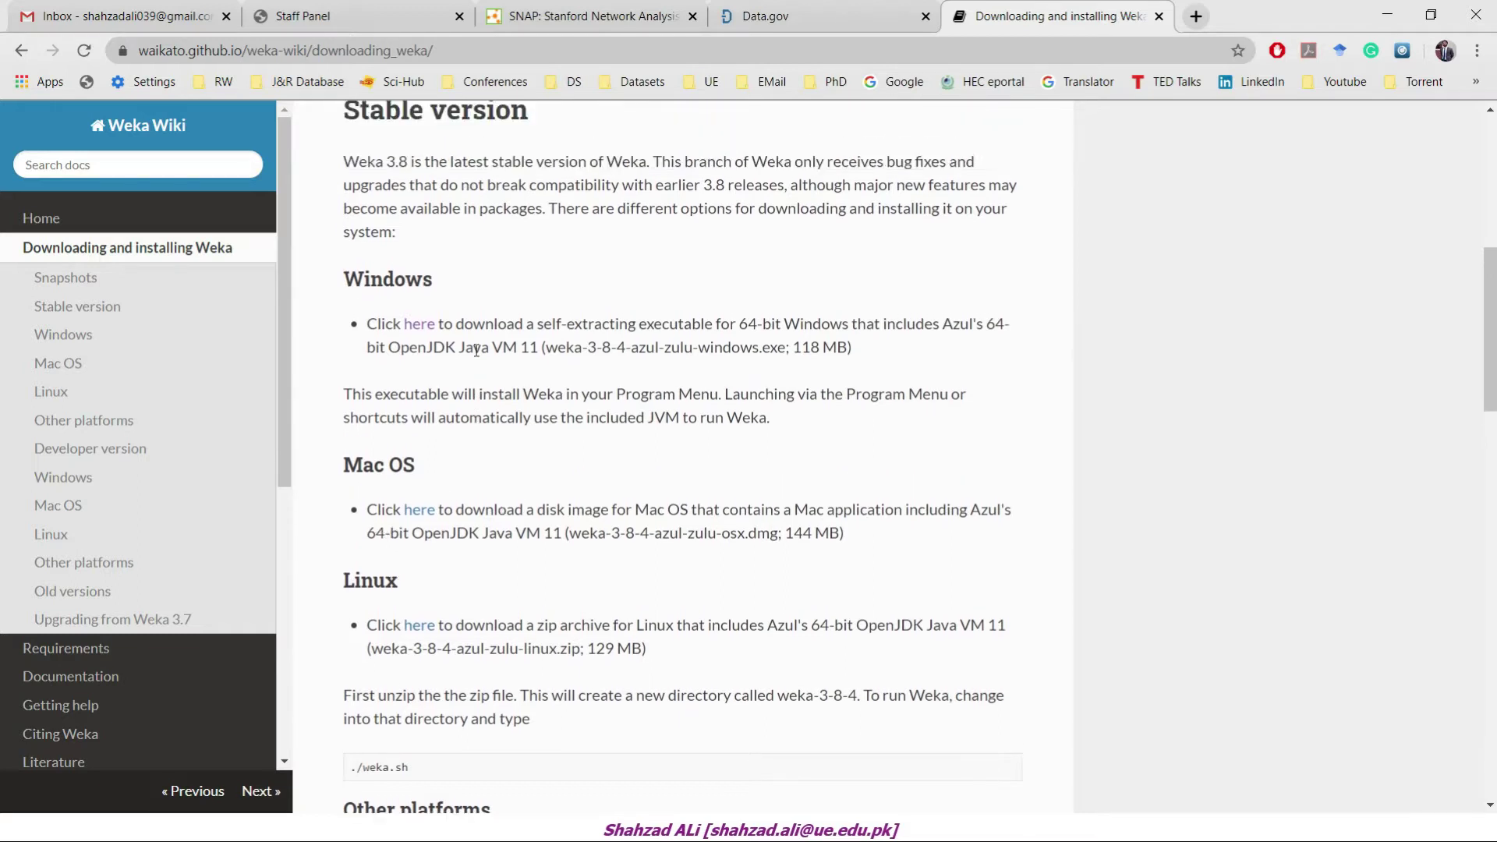
left_click(426, 351)
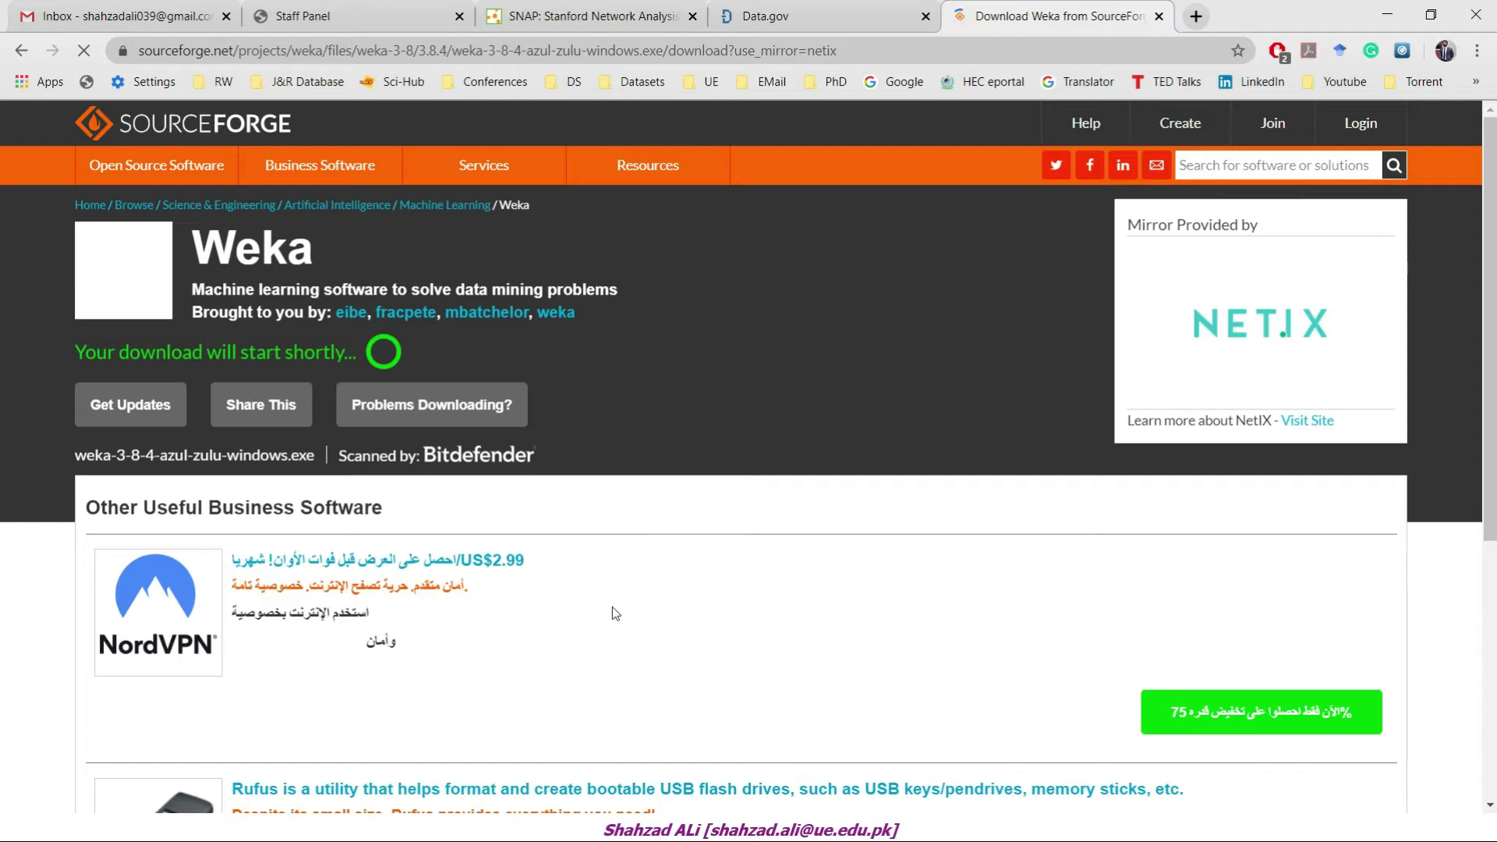
scroll(611, 606, "down", 1)
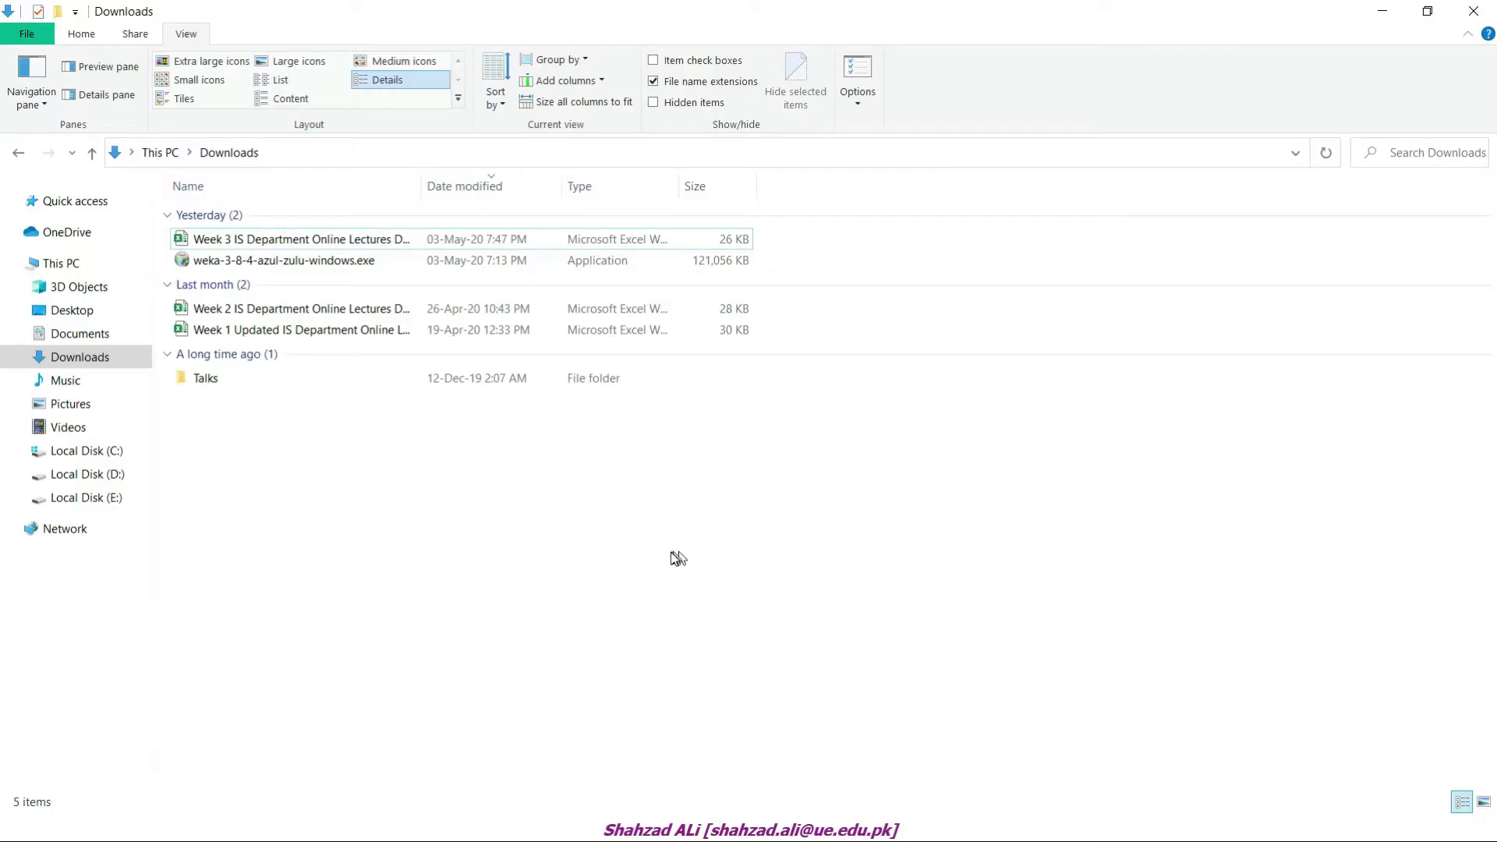
Step: Show the Downloads folder as large icons and start the weka-3-8-4-azul-zulu-windows.exe setup wizard
left_click(316, 68)
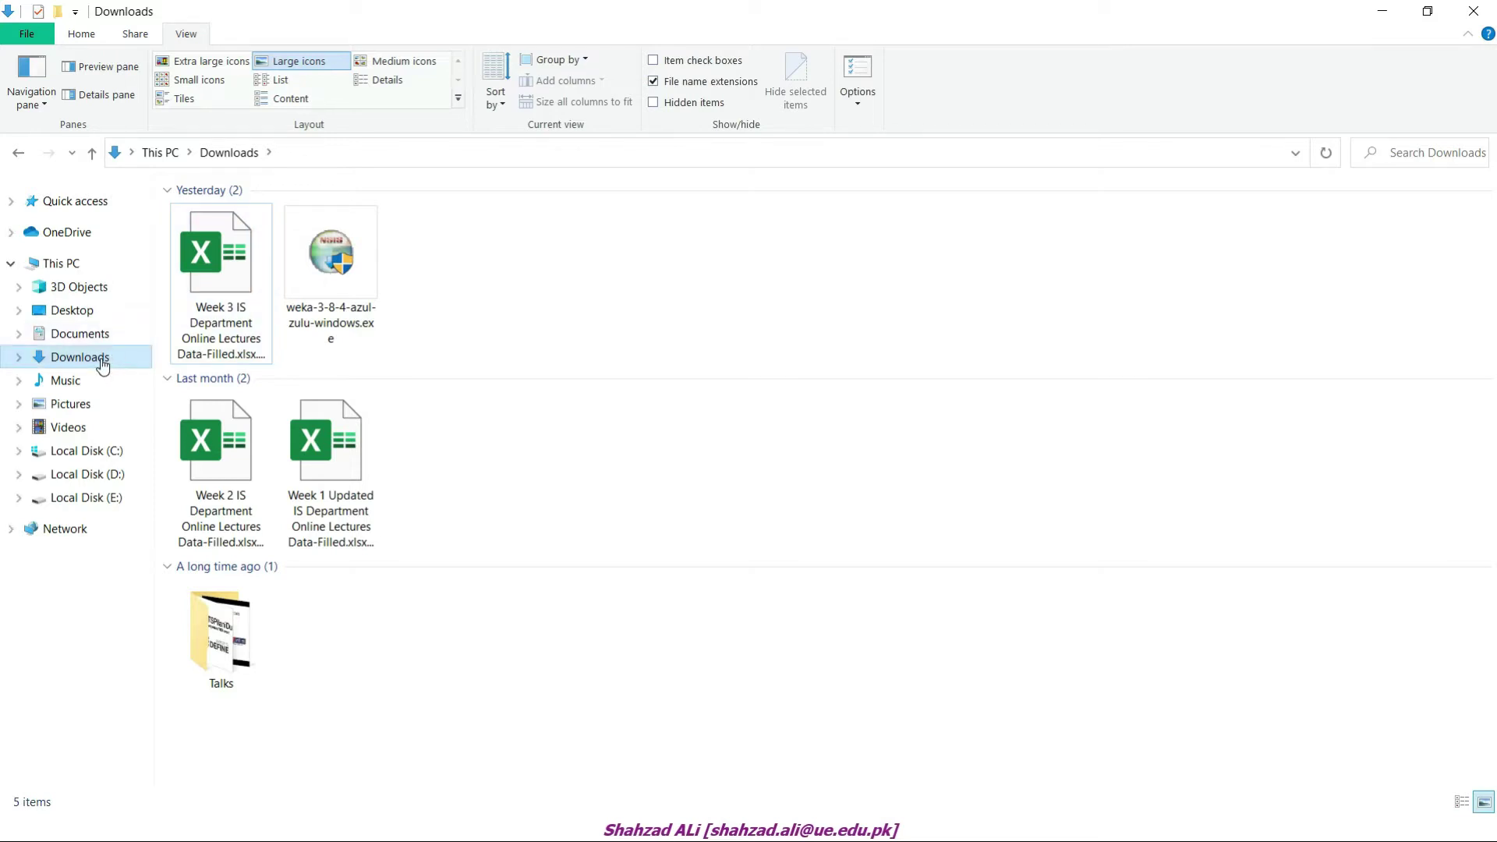
double_click(344, 247)
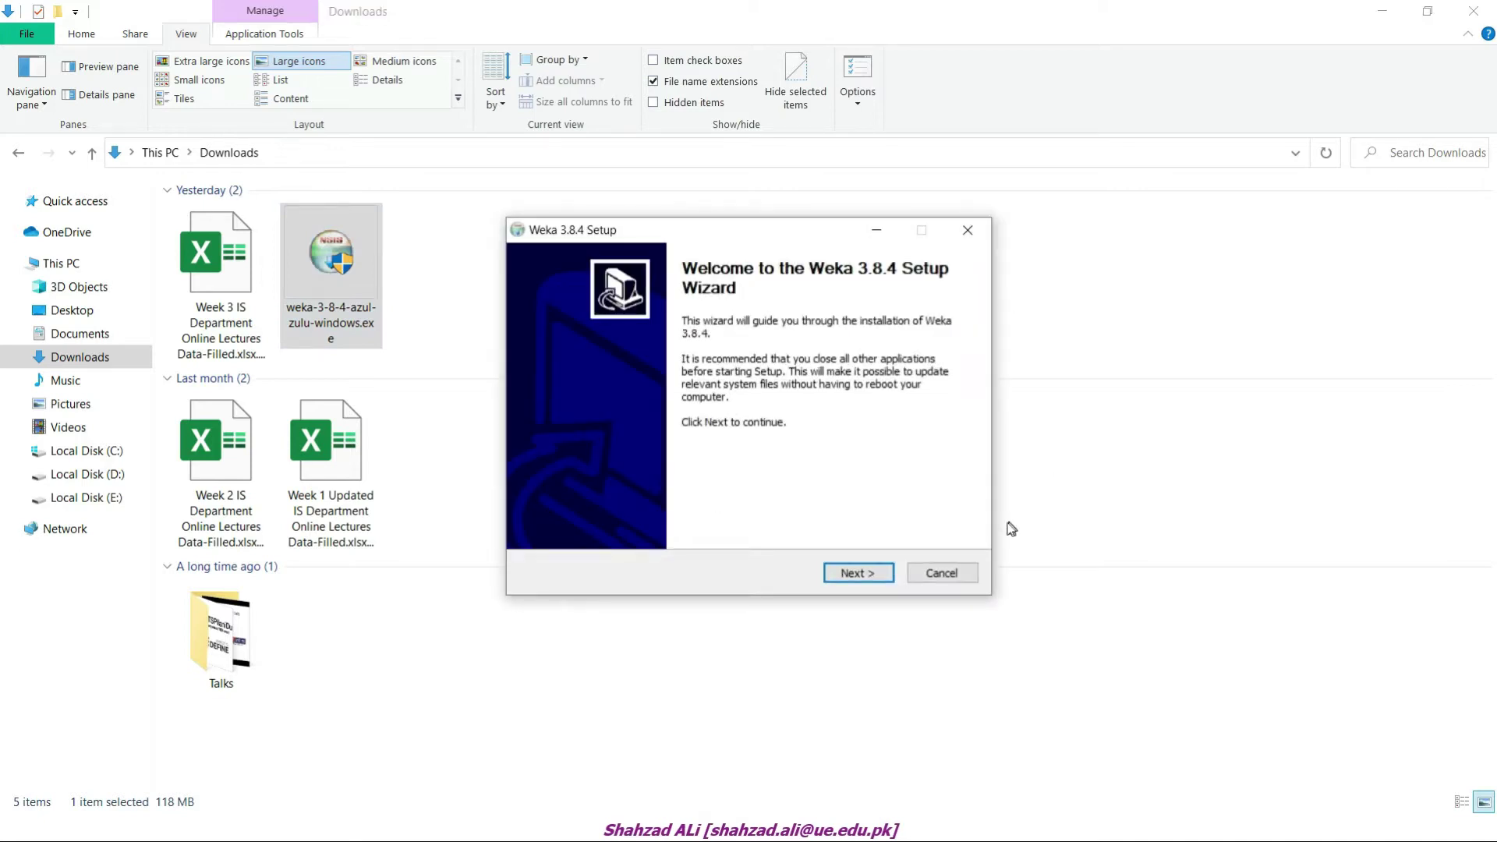
left_click(861, 579)
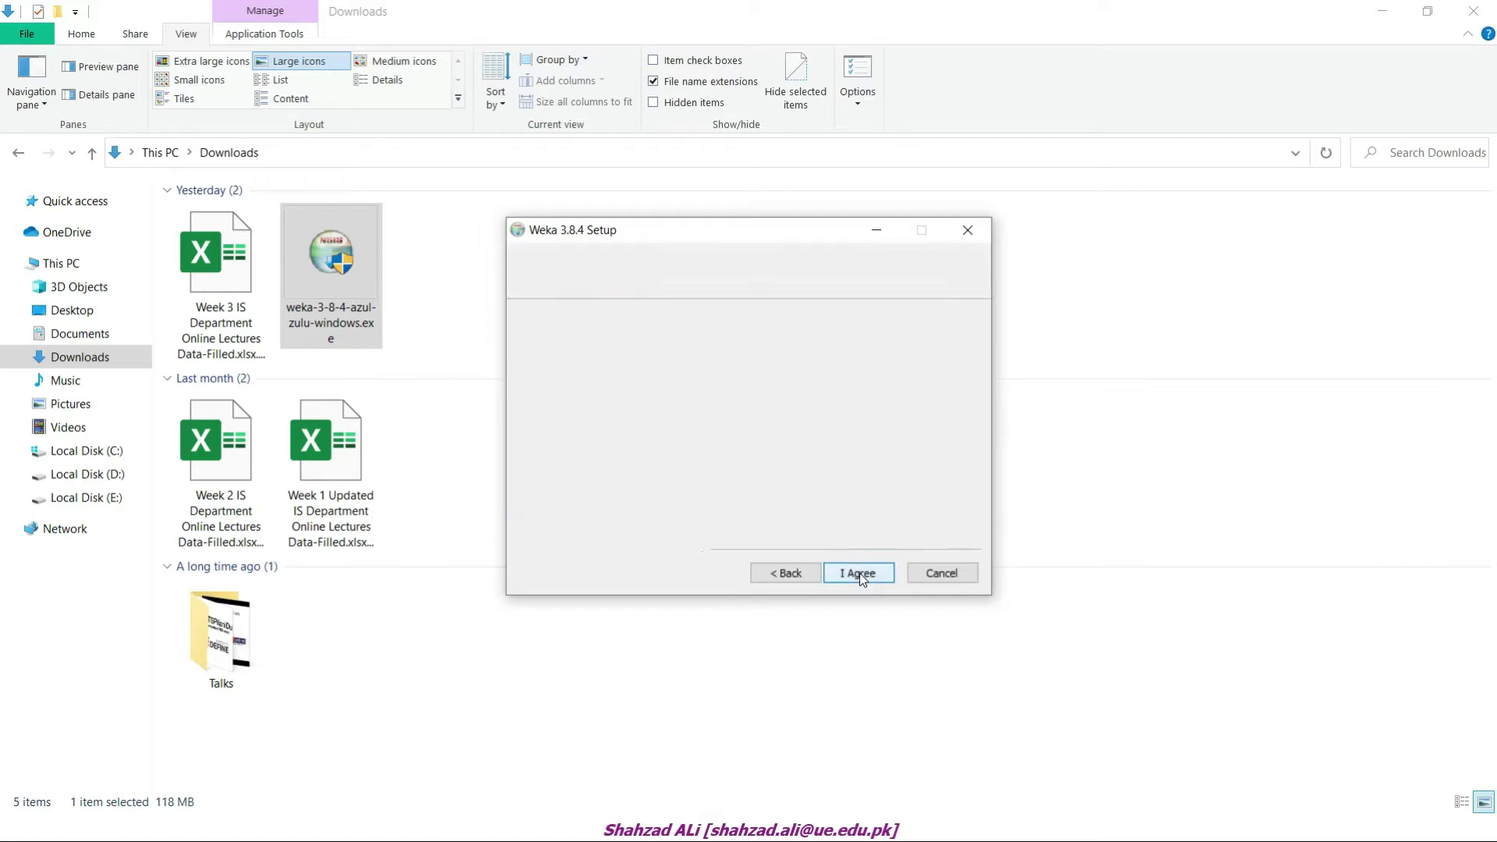
Step: Review and accept the Weka license agreement, and keep the Full install type with Associate Files
scroll(775, 455, "down", 3)
scroll(776, 454, "down", 12)
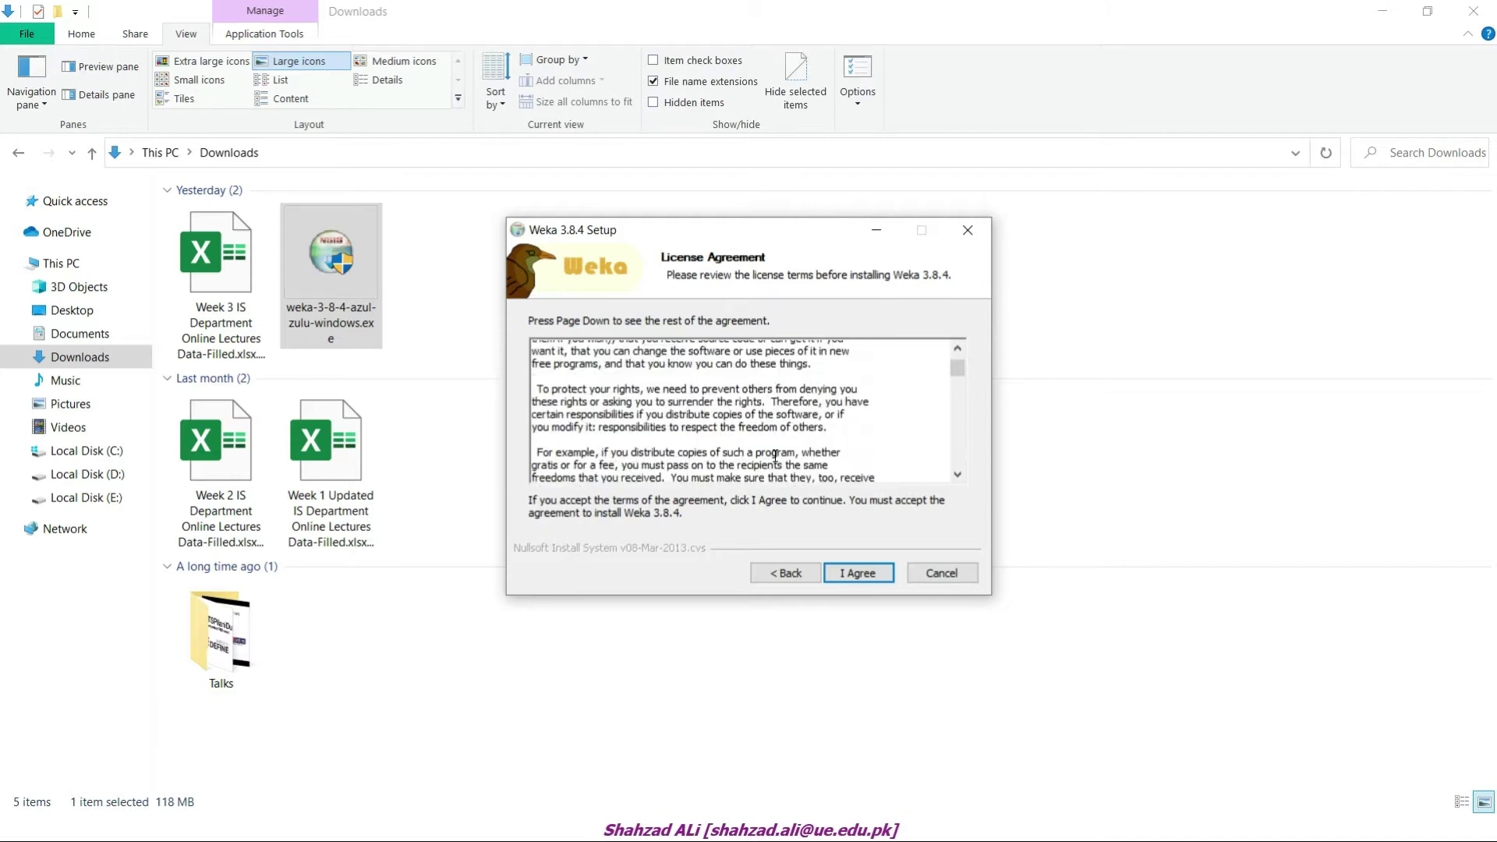
scroll(775, 457, "down", 4)
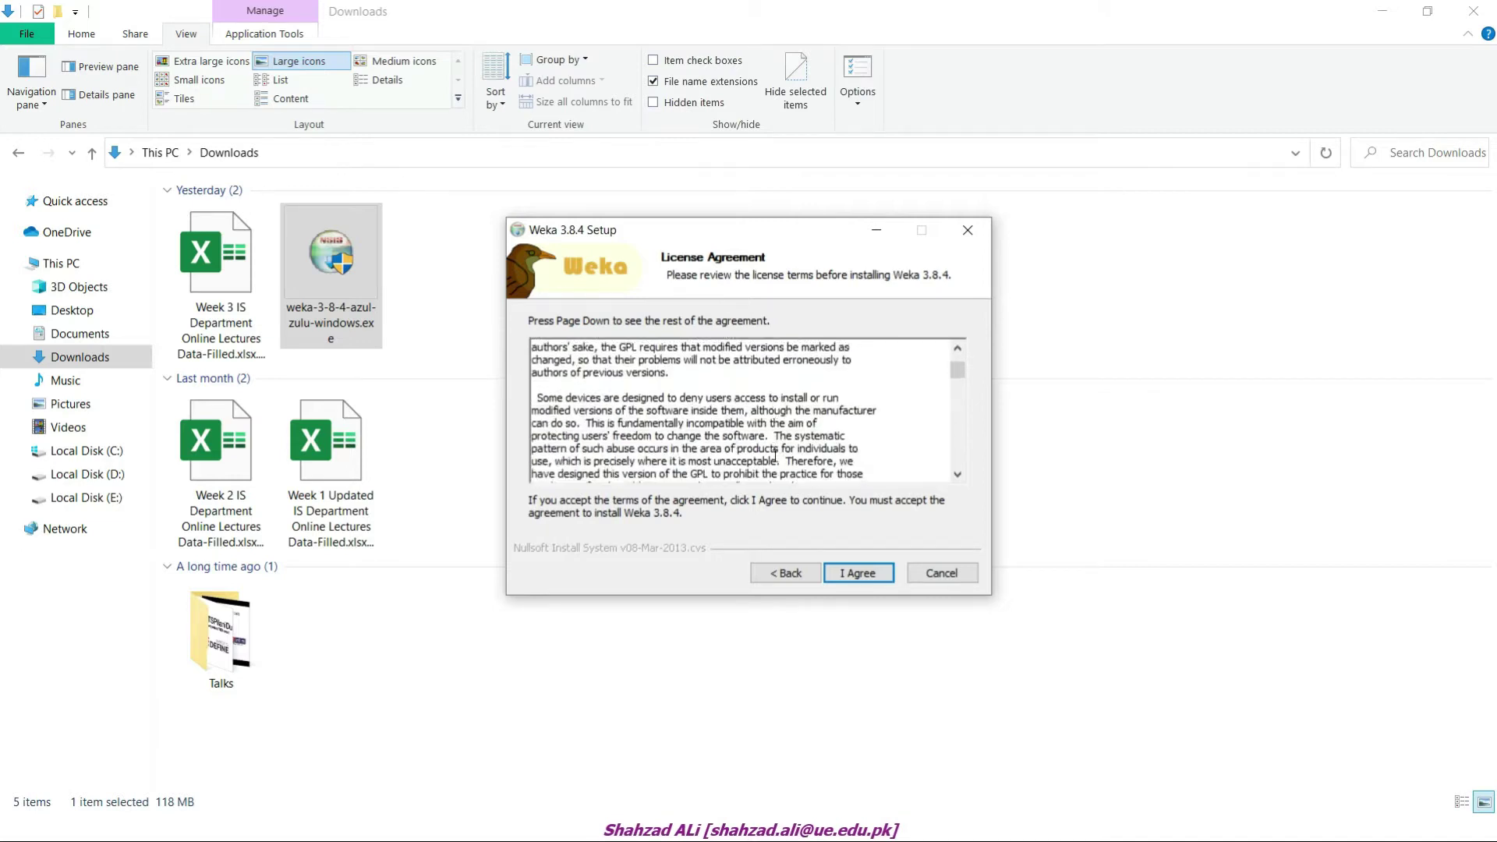
left_click(853, 572)
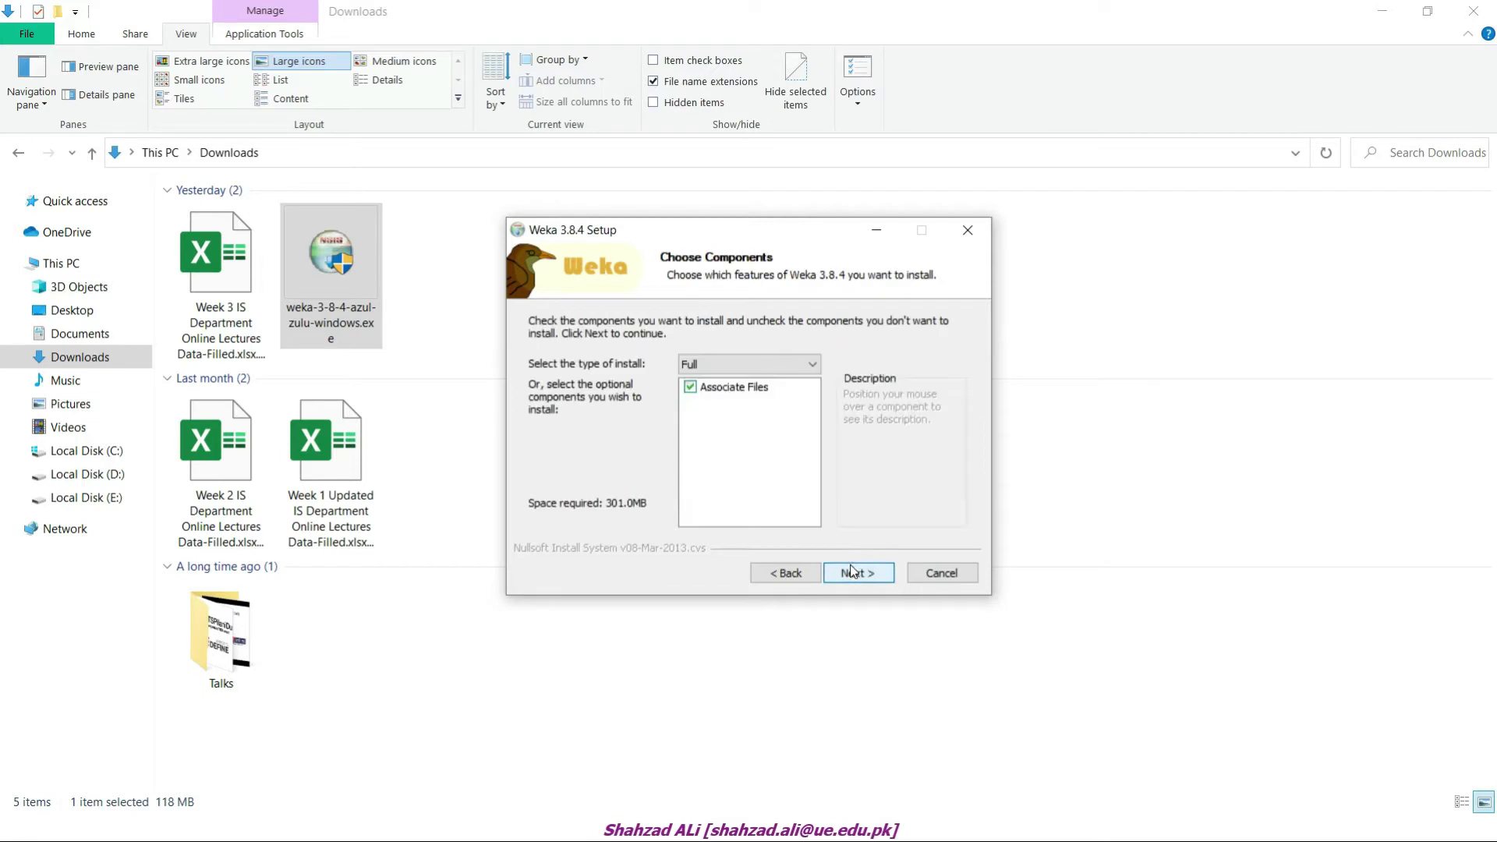
left_click(853, 573)
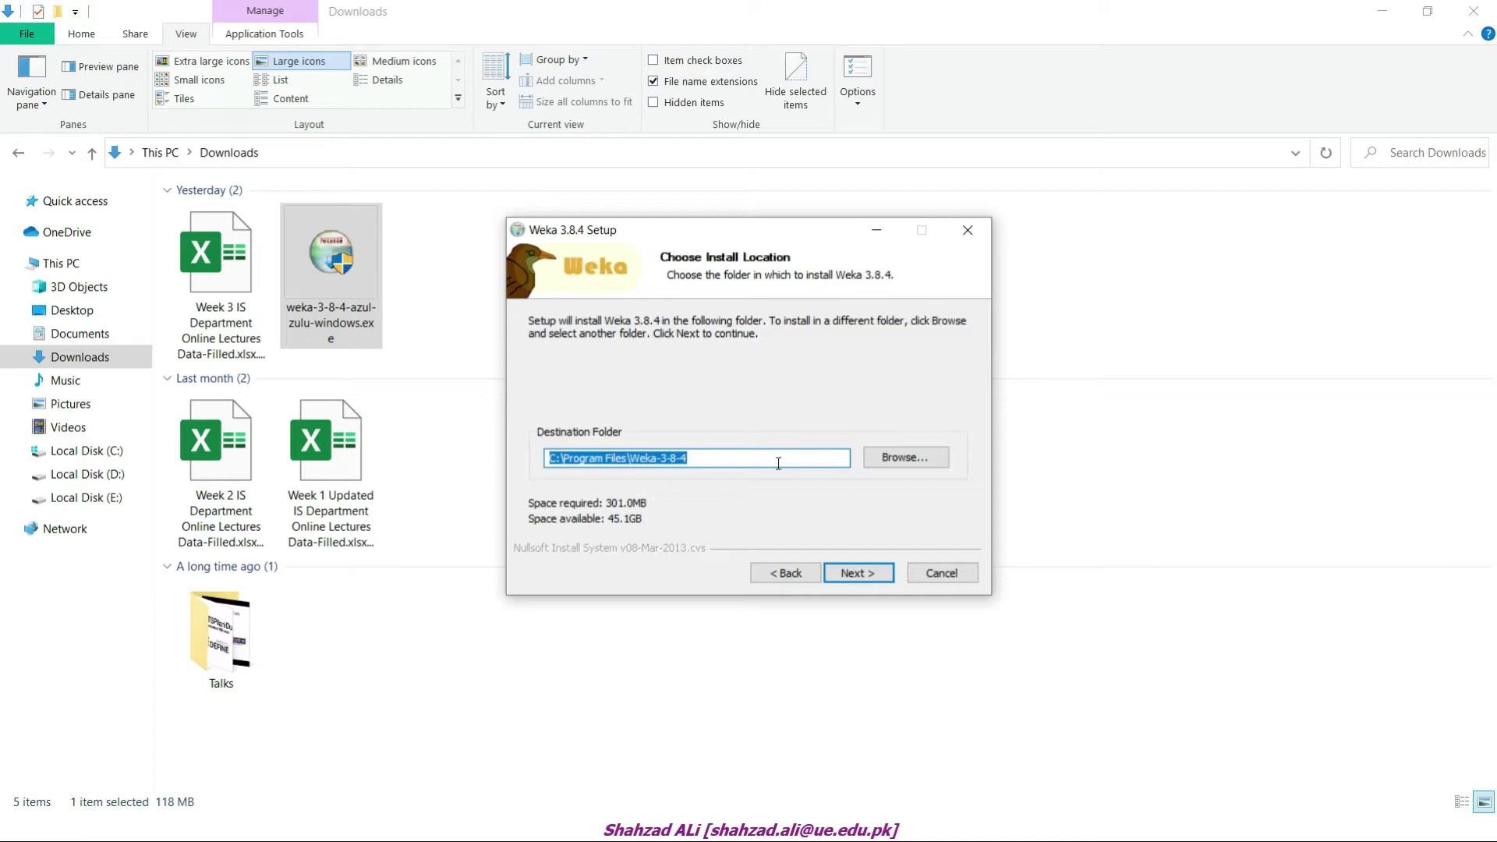
Step: Install Weka in the default folder C:\Program Files\Weka-3-8-4 and finish the setup wizard
left_click(905, 459)
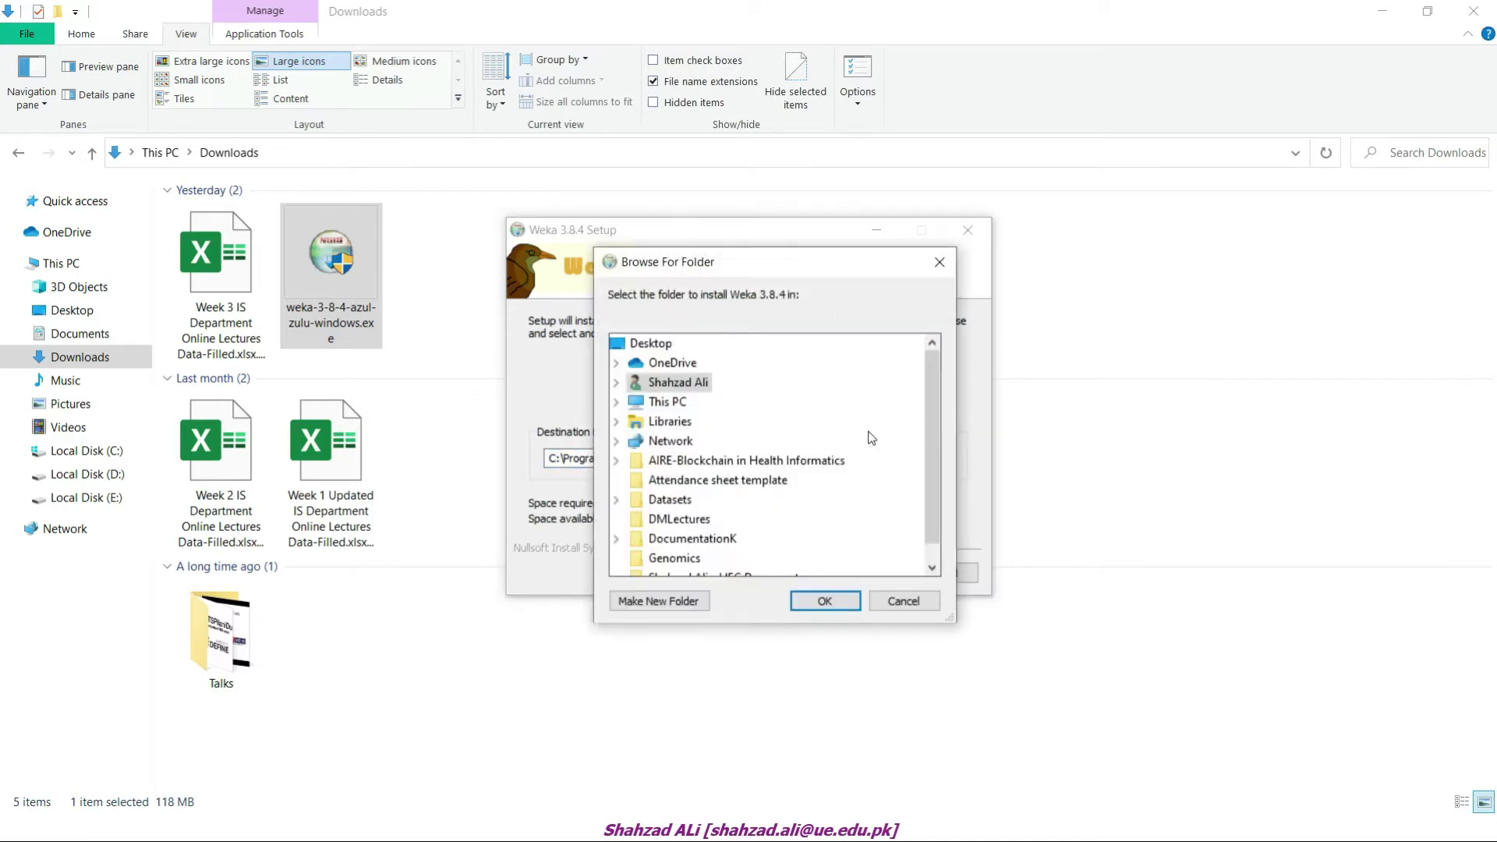
left_click(904, 603)
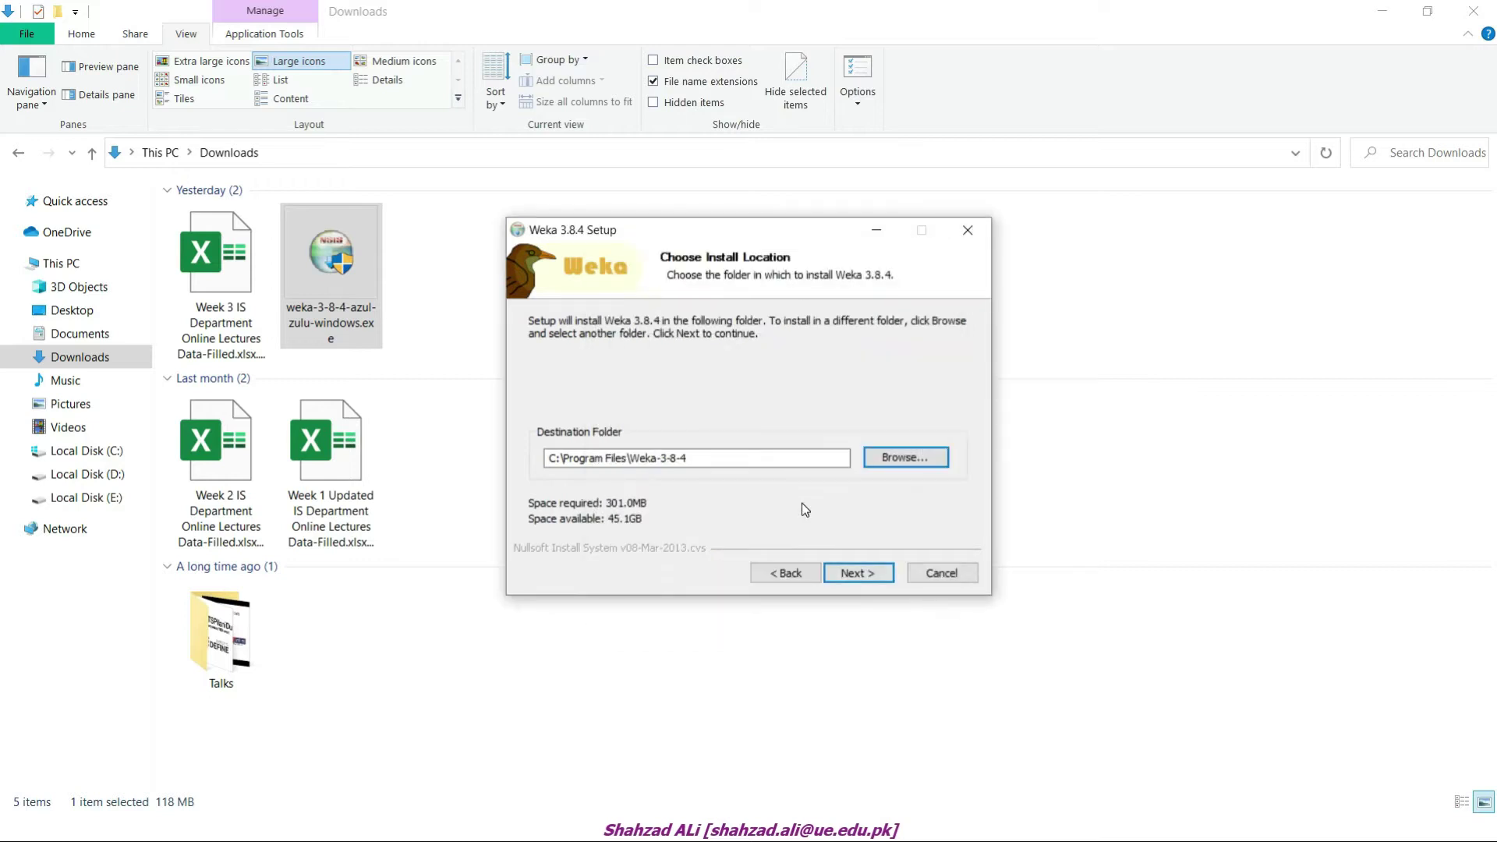
left_click(855, 573)
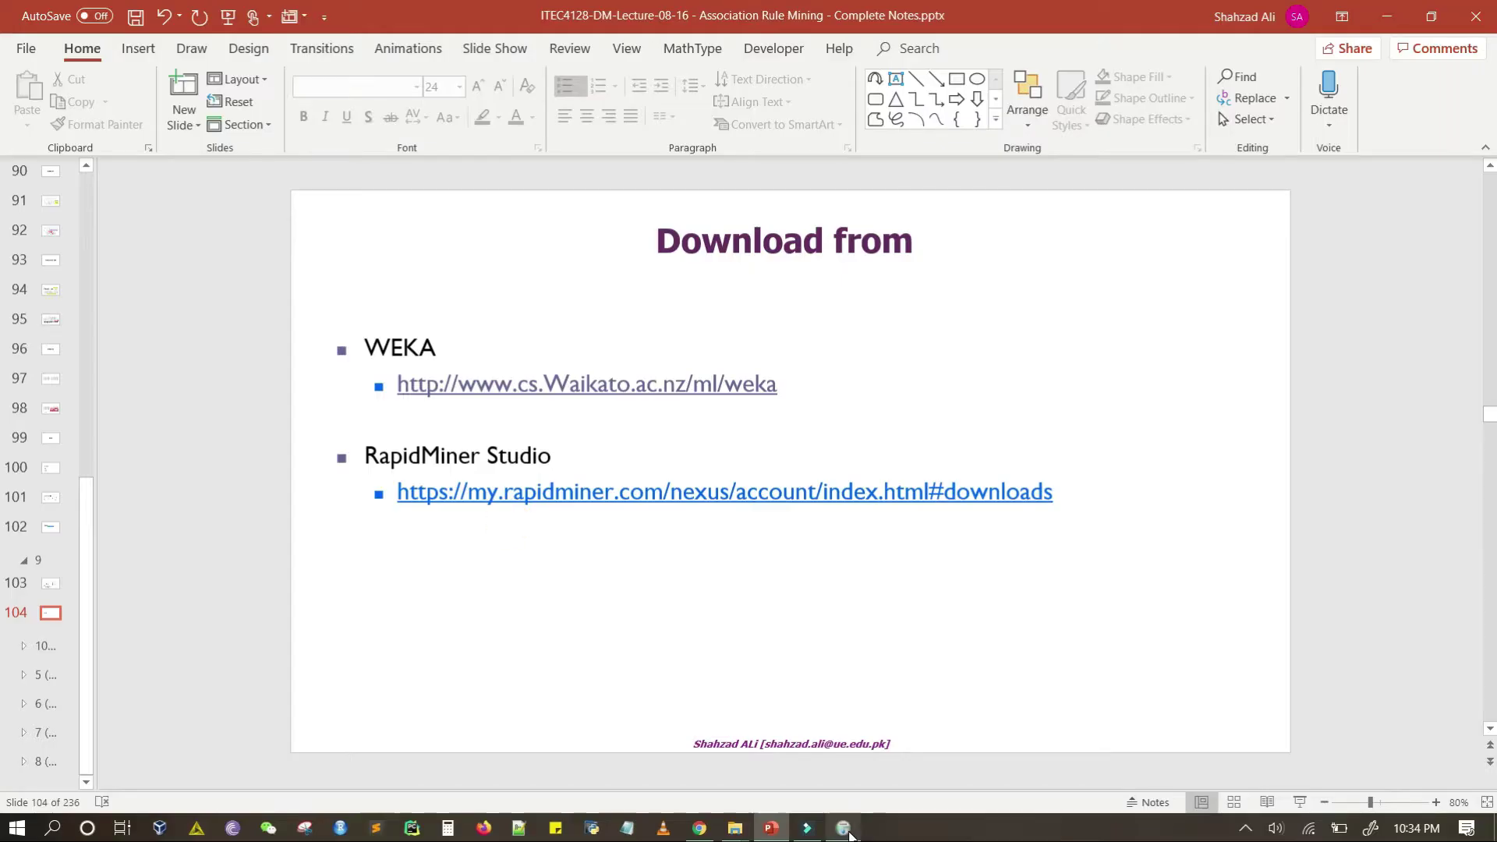
left_click(848, 833)
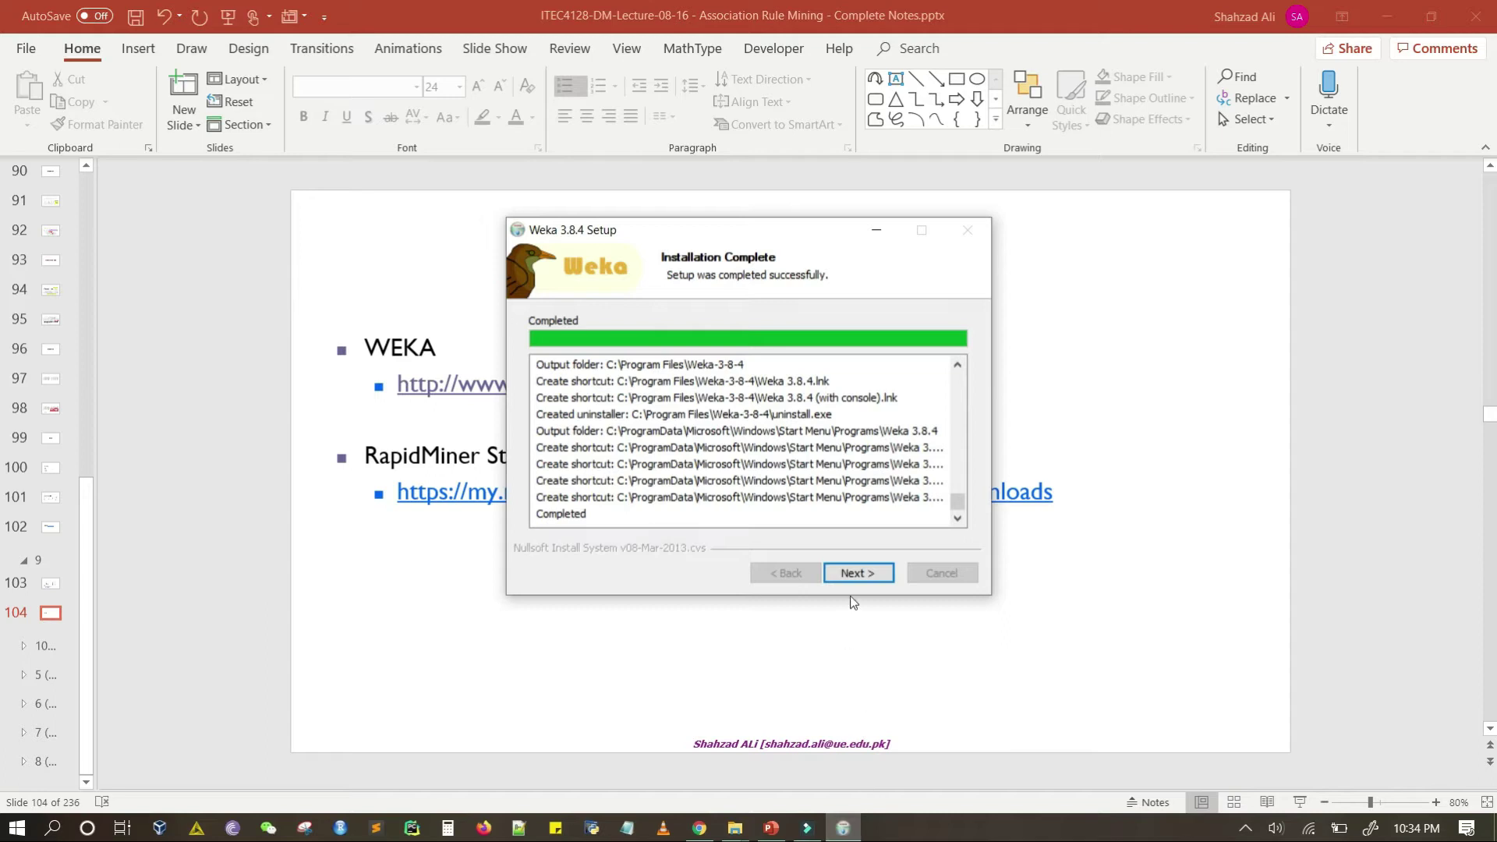
left_click(856, 575)
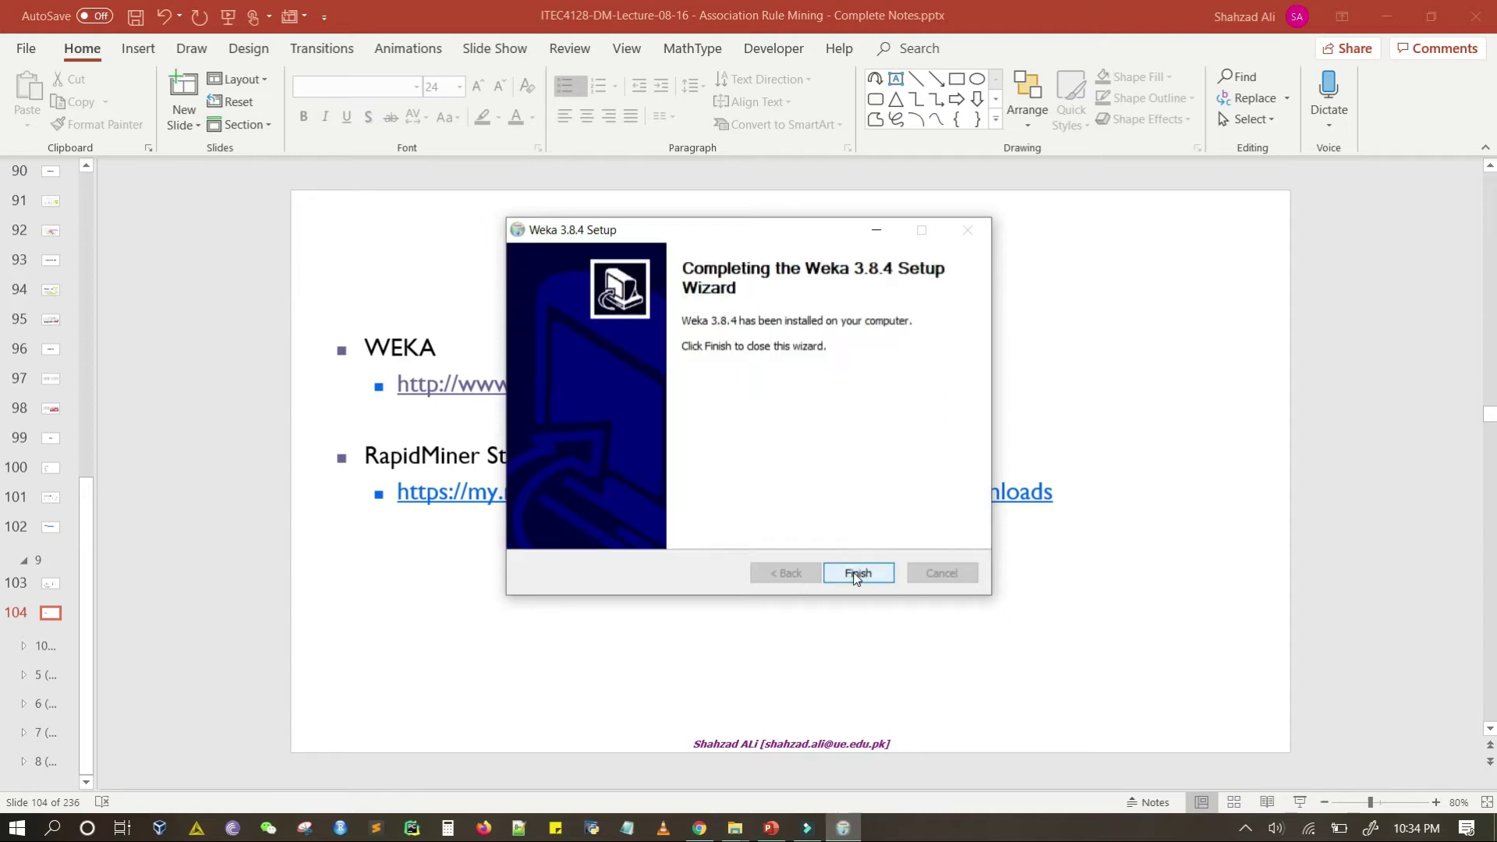
left_click(856, 578)
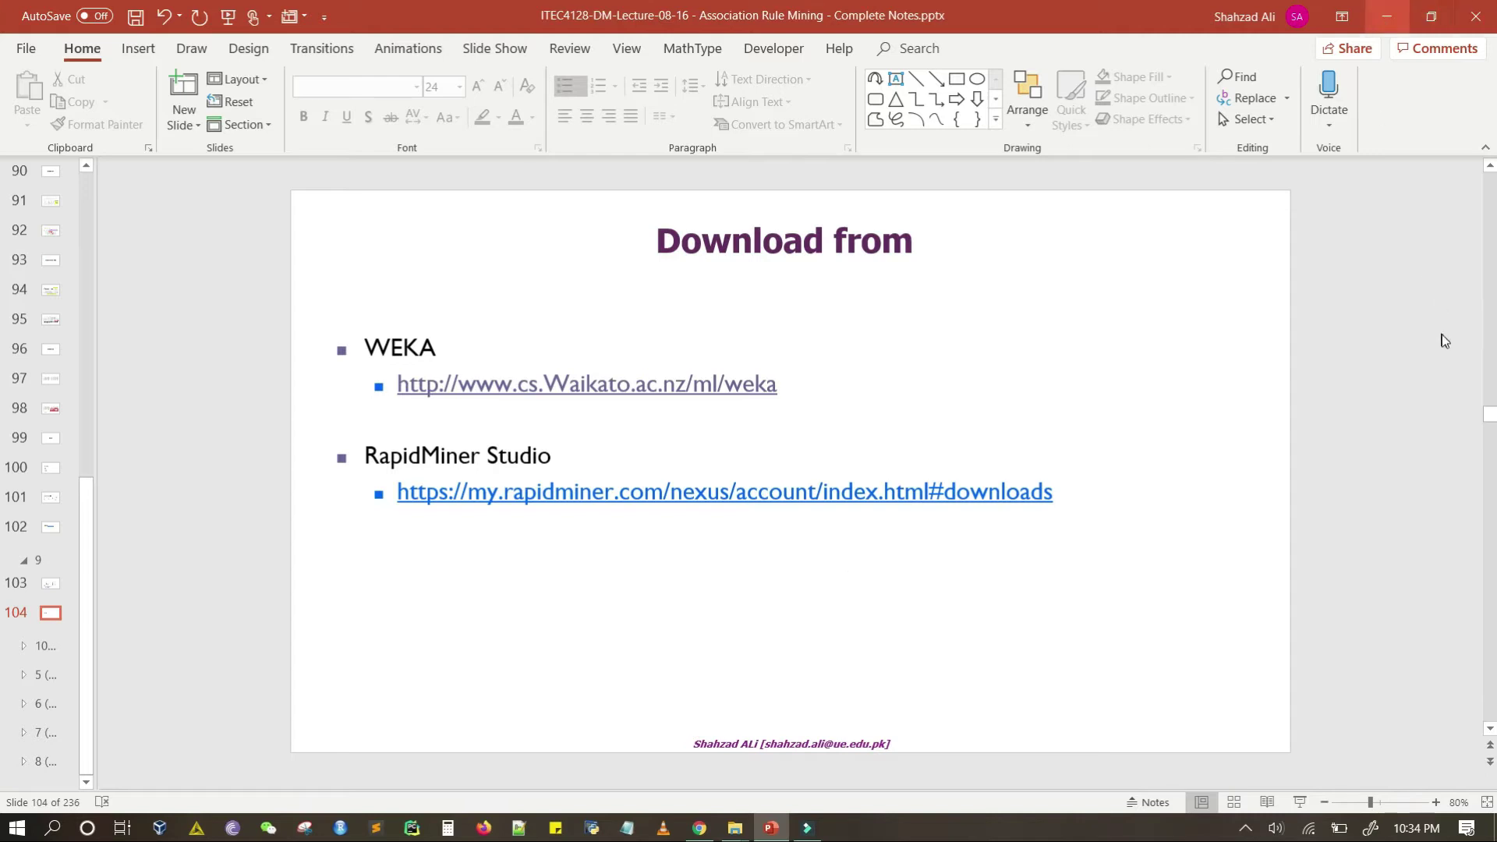
Step: Switch to the file manager and open the Weka-3-8-4 folder inside Program Files on drive C
left_click(1385, 18)
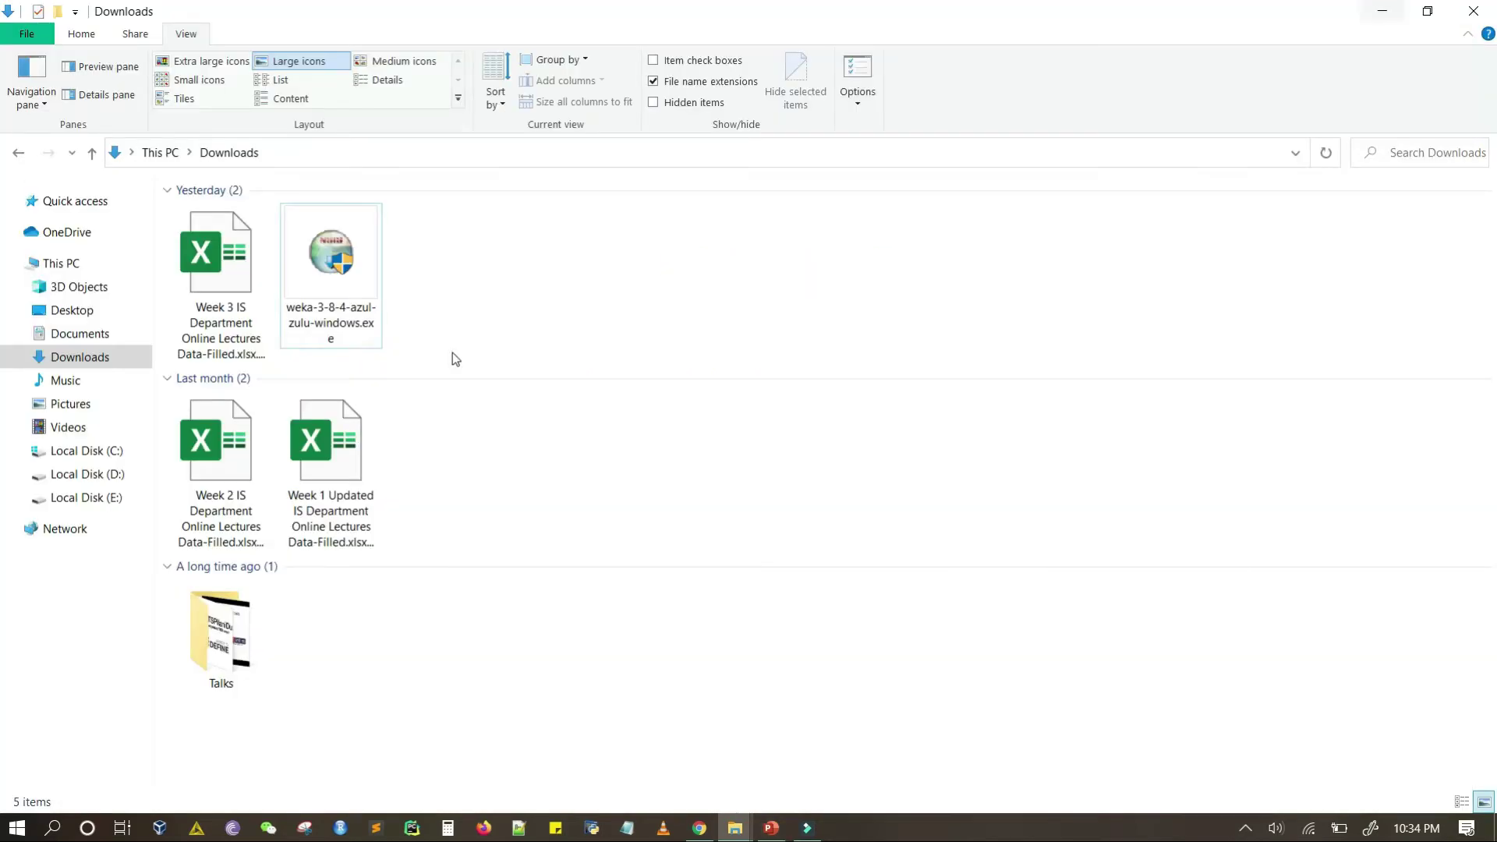
left_click(112, 453)
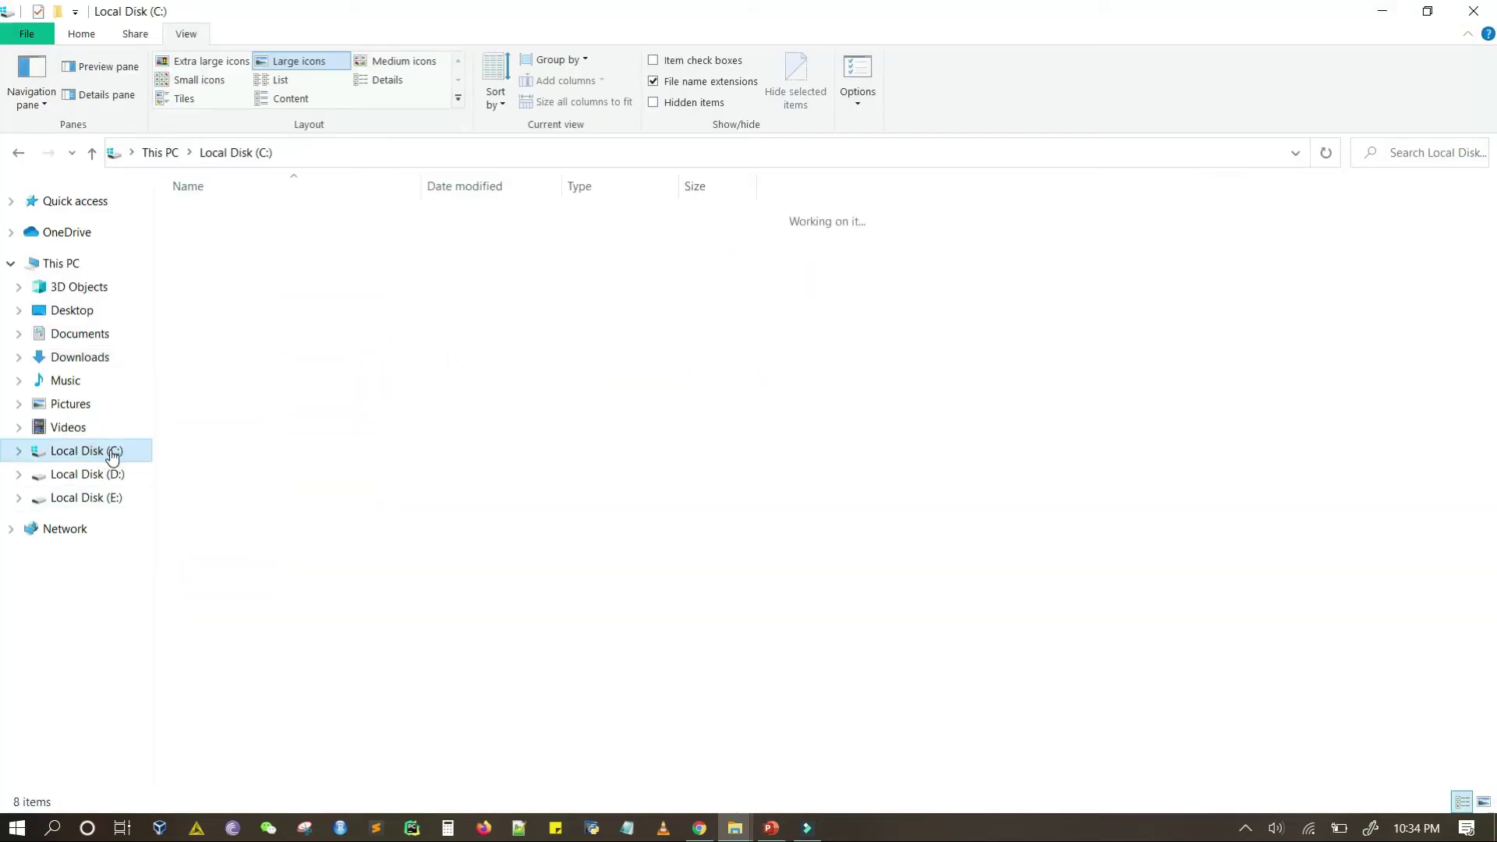
double_click(234, 259)
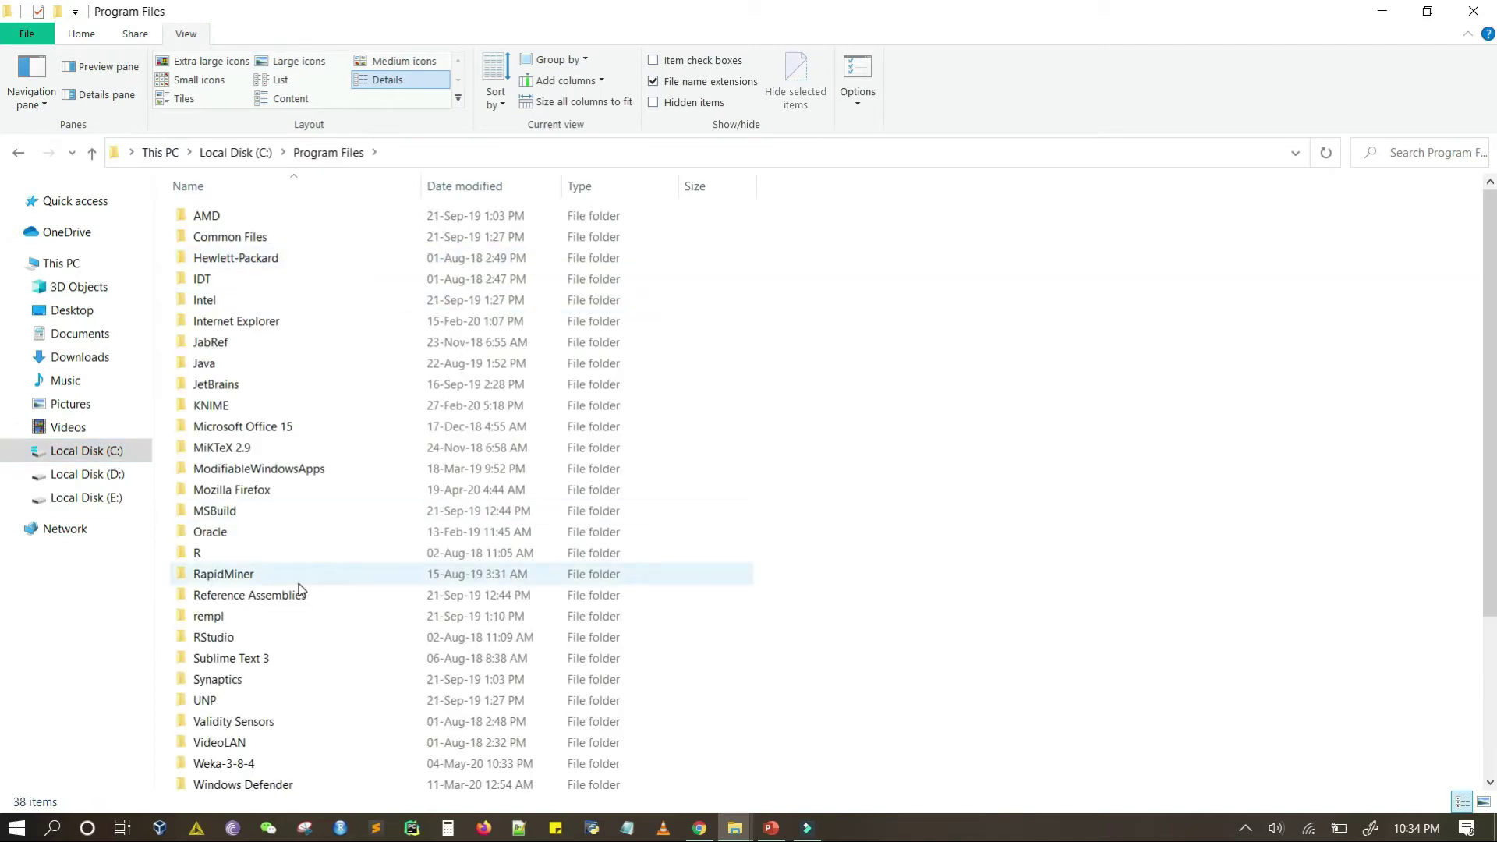
scroll(301, 590, "down", 2)
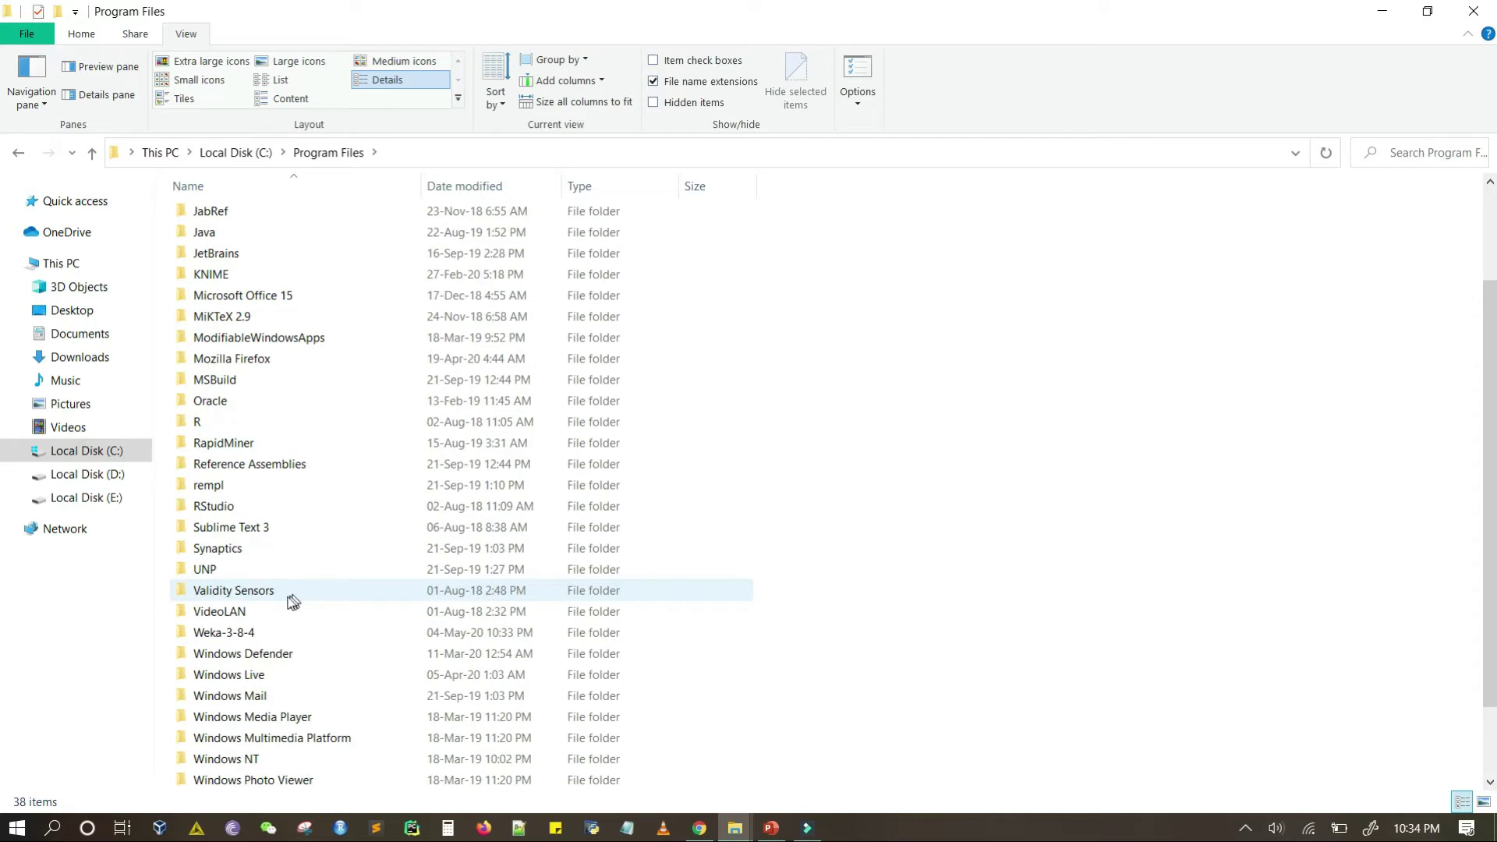
double_click(265, 632)
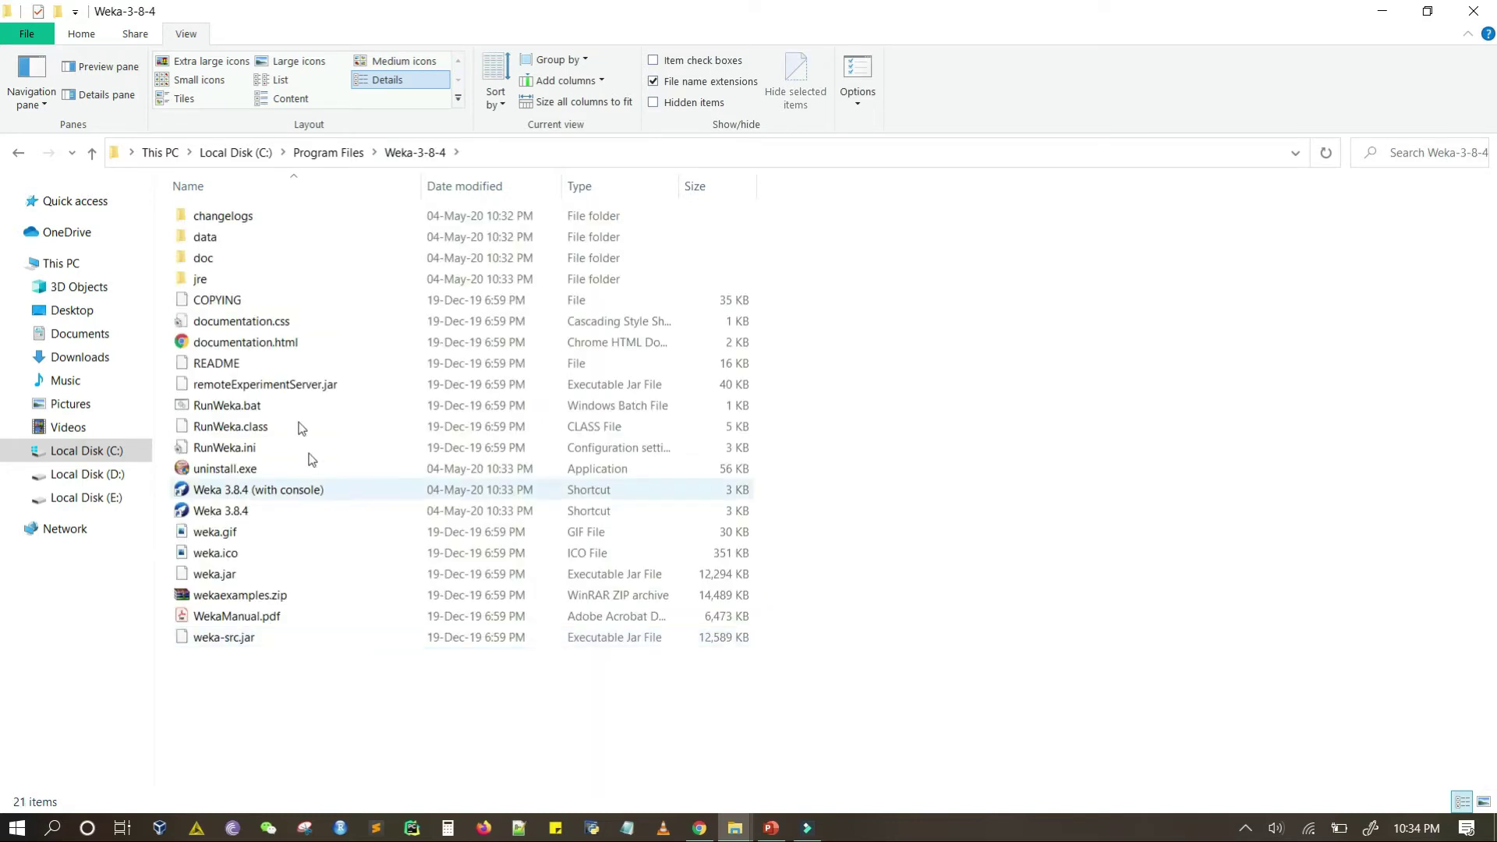
Step: Look at the sample ARFF files in Weka's data folder and return to the Weka-3-8-4 folder
left_click(254, 241)
double_click(254, 241)
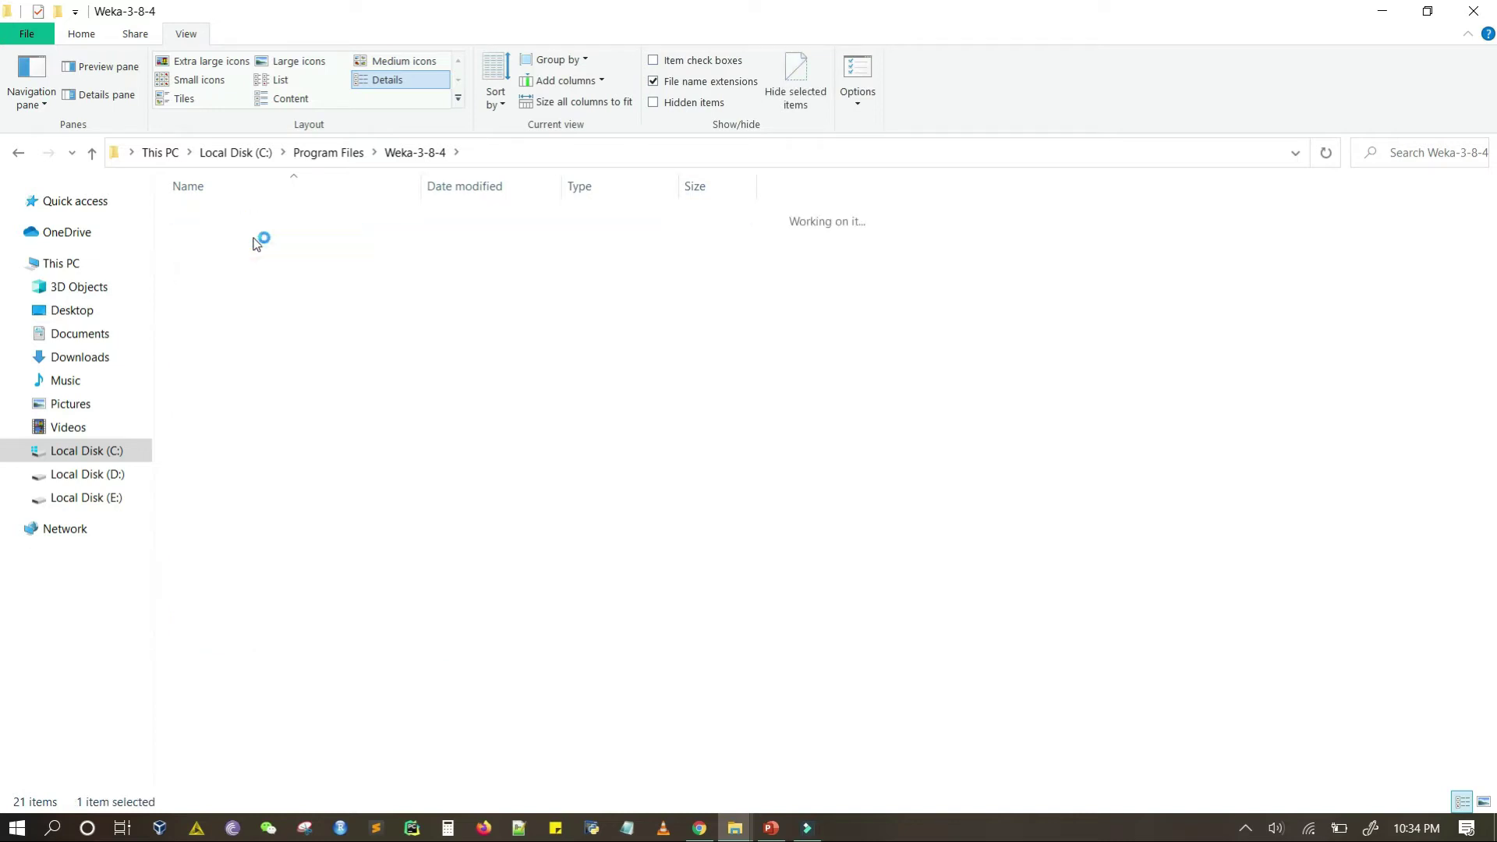
left_click(1057, 348)
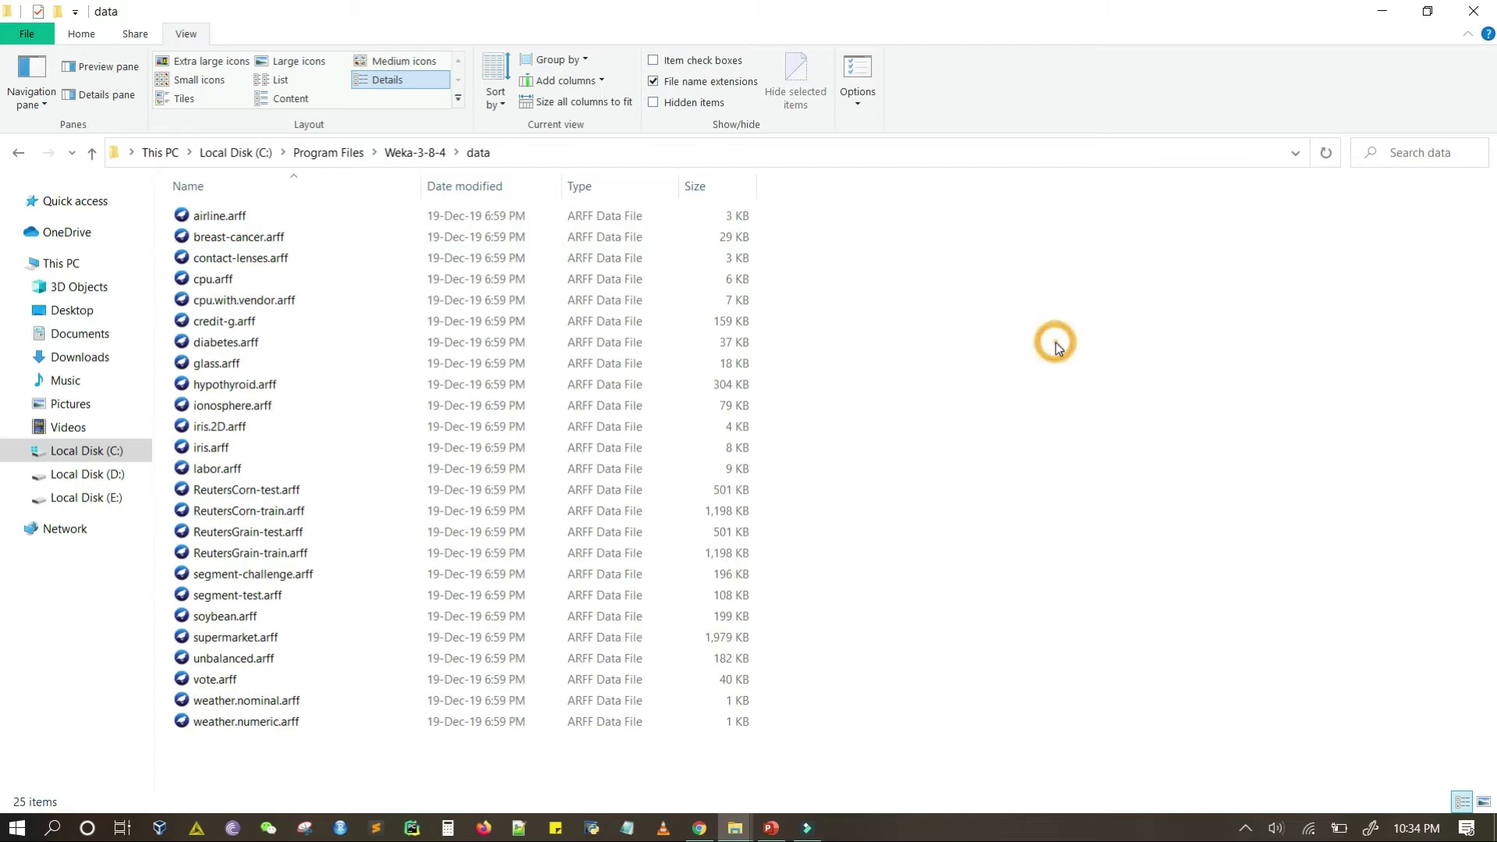
key("alt+Left")
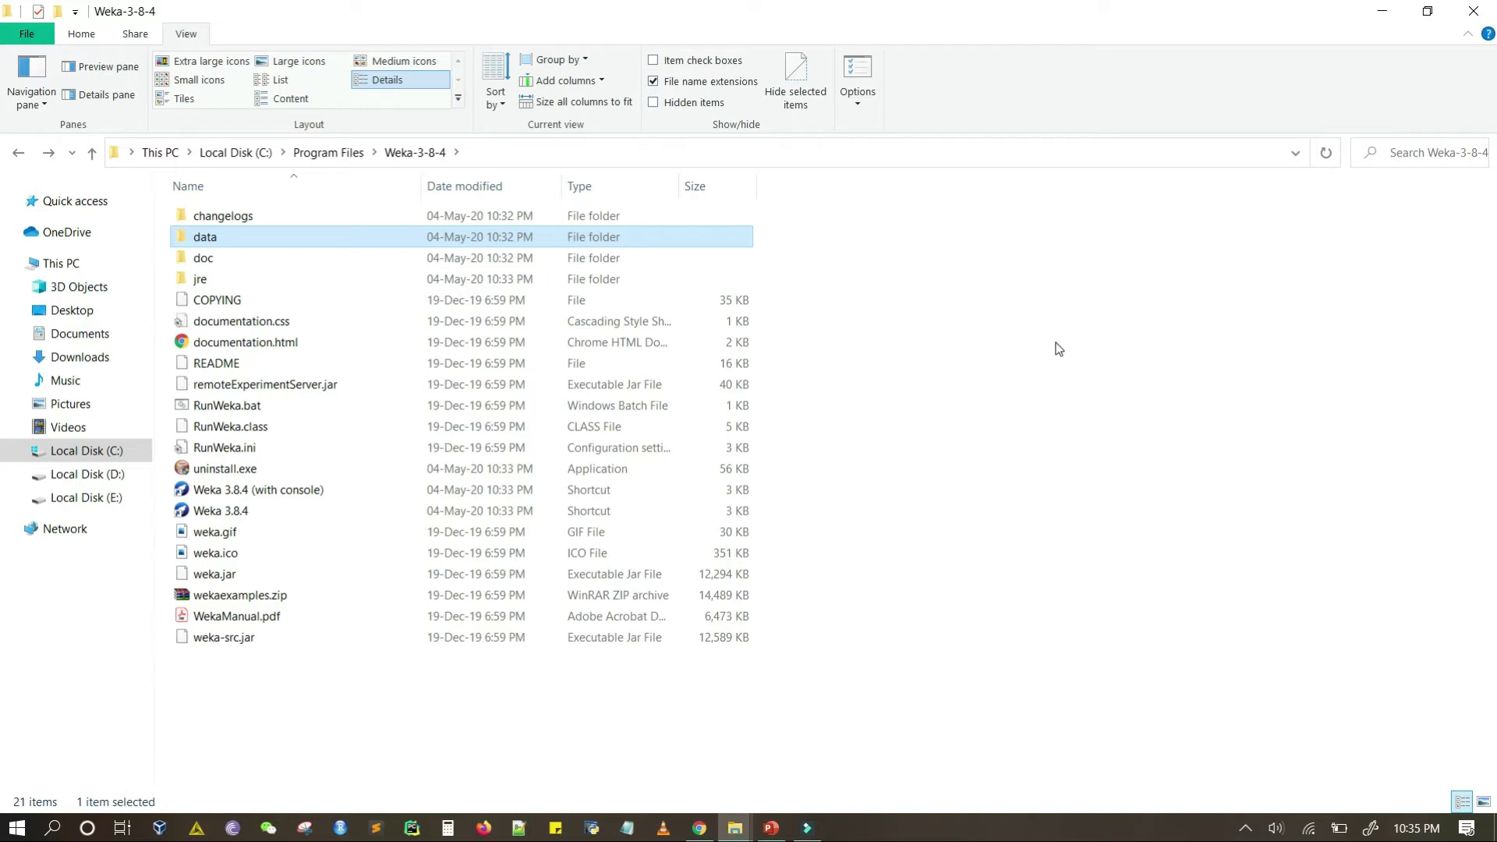
Step: Copy Weka's data folder into the Datasets folder on the desktop
left_click(1381, 8)
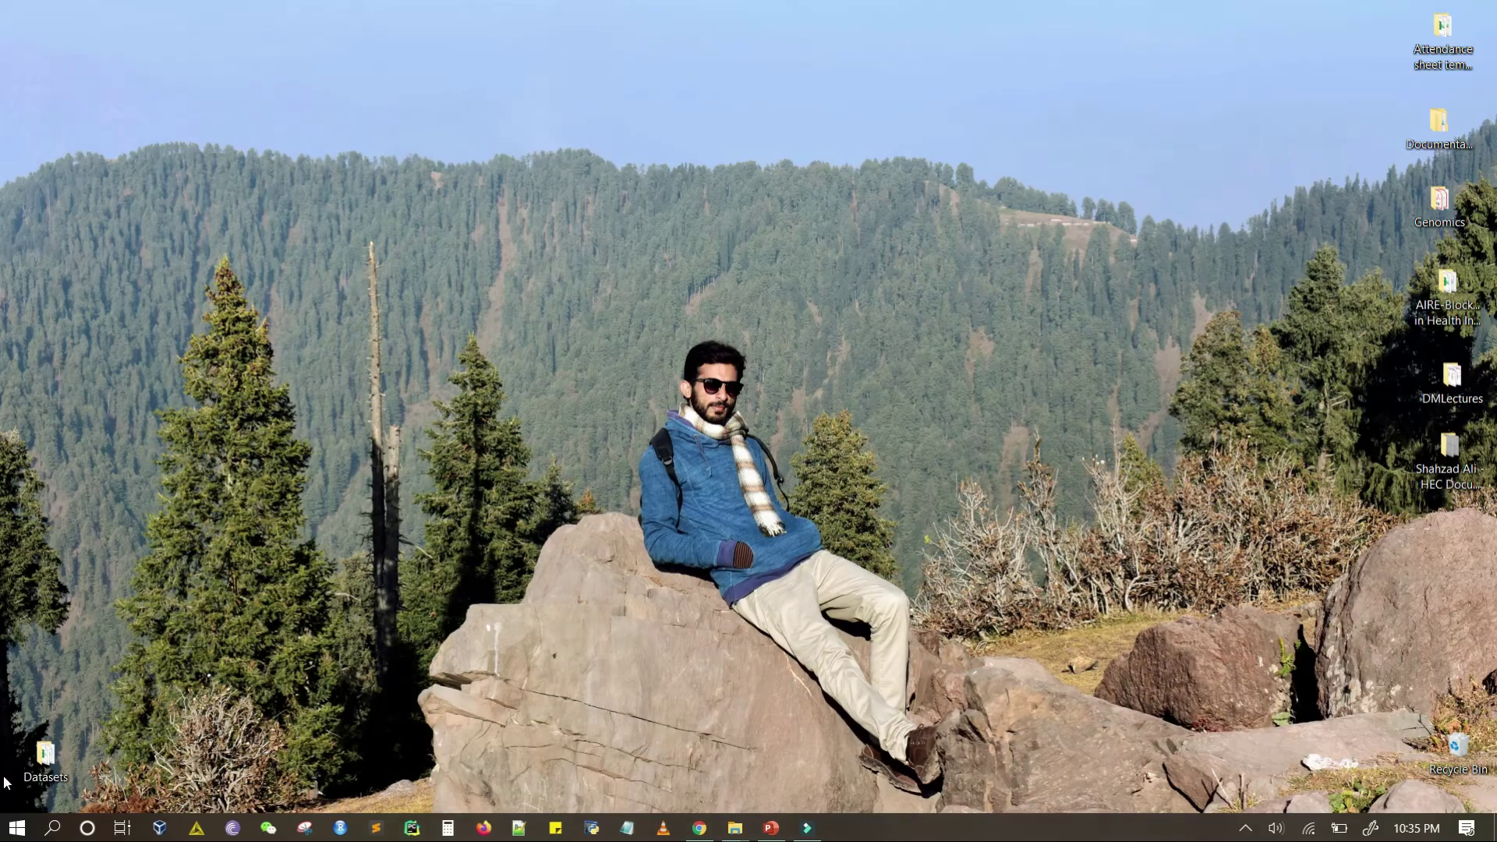
double_click(29, 772)
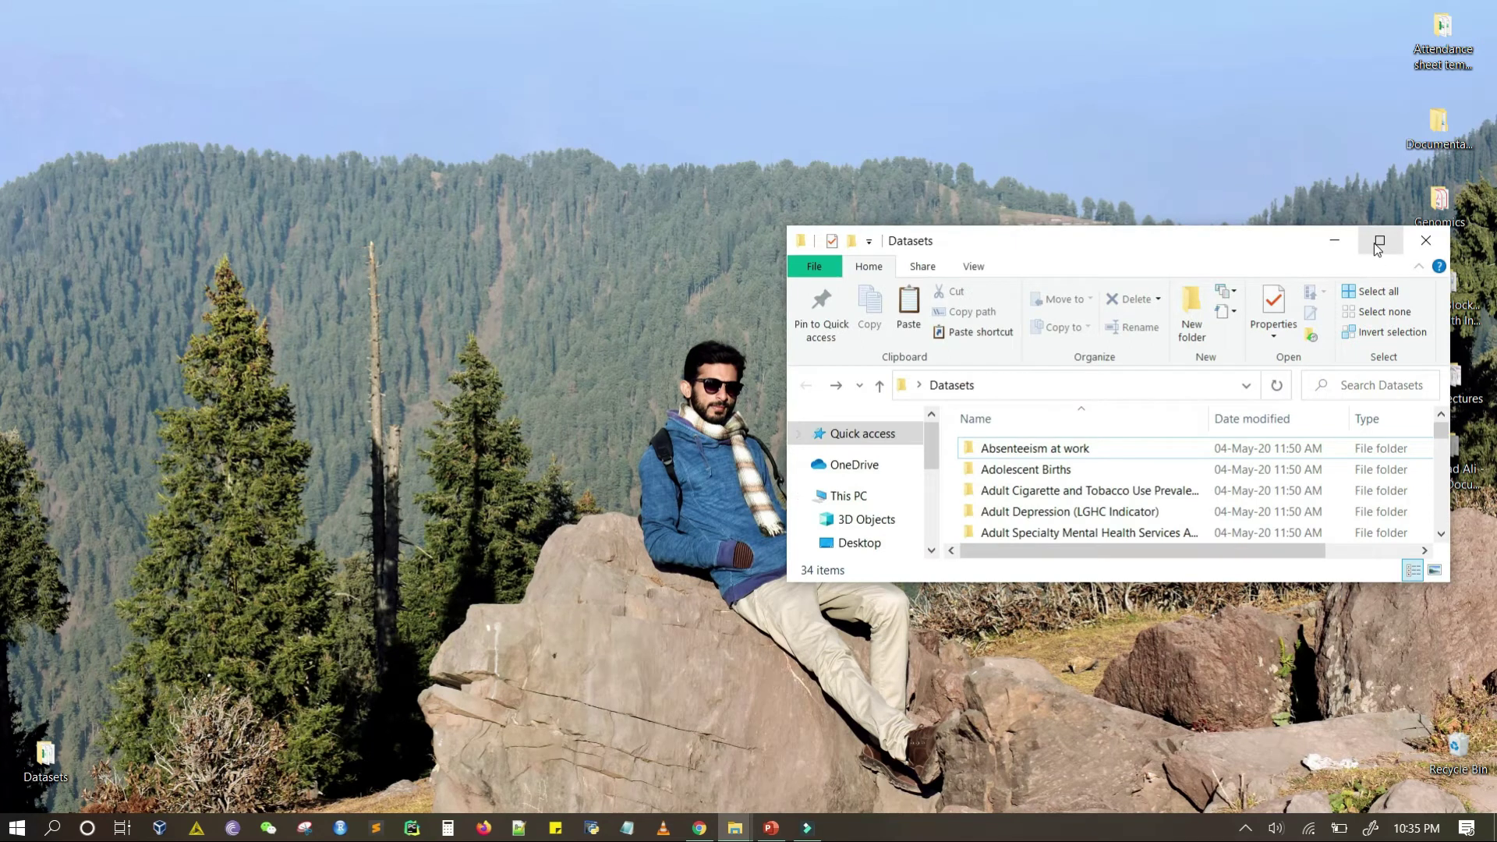
left_click(1379, 242)
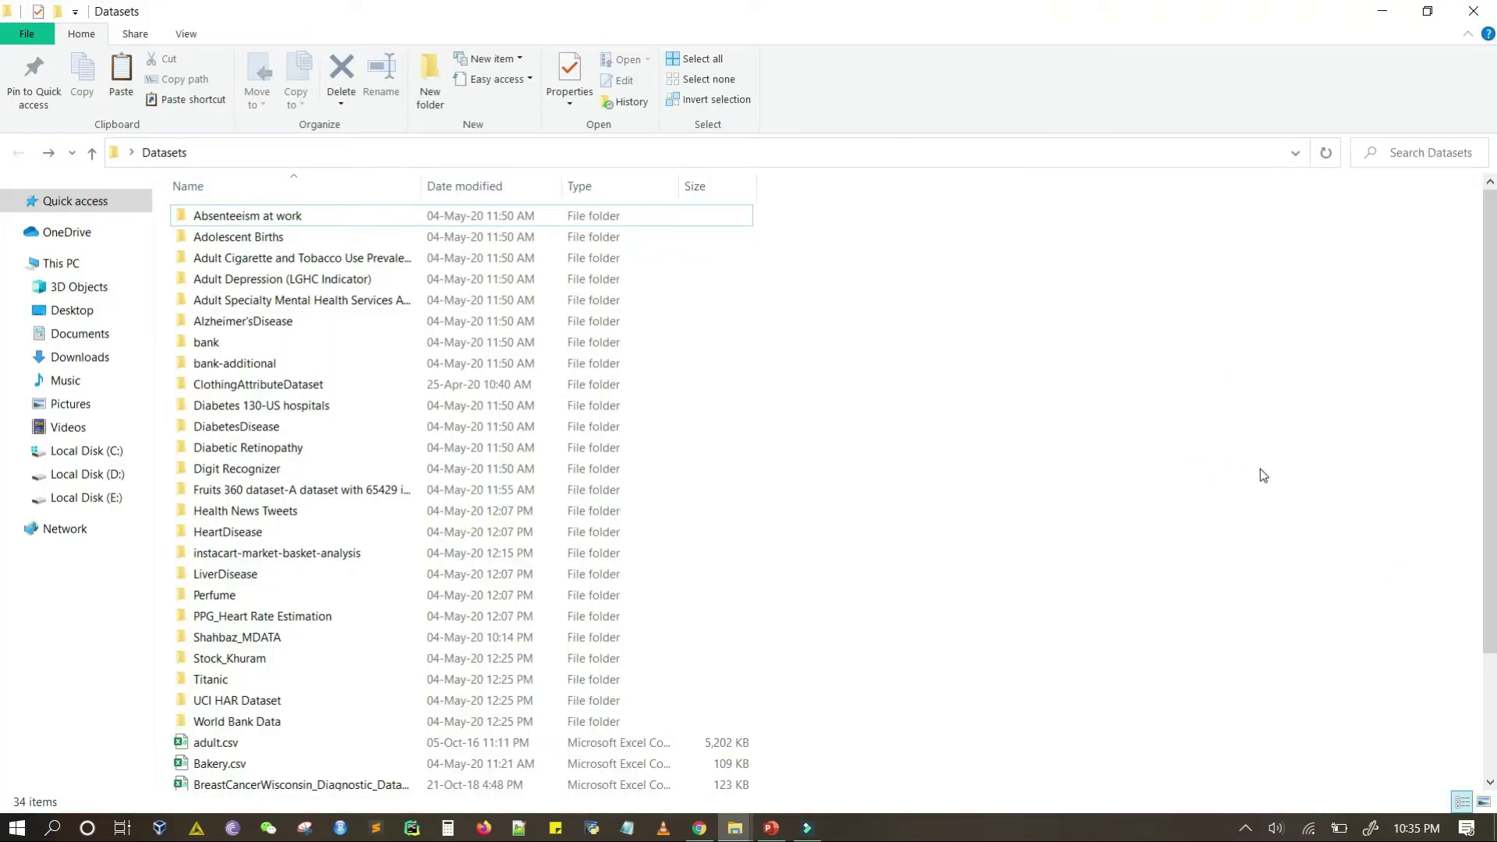
key("ctrl+v")
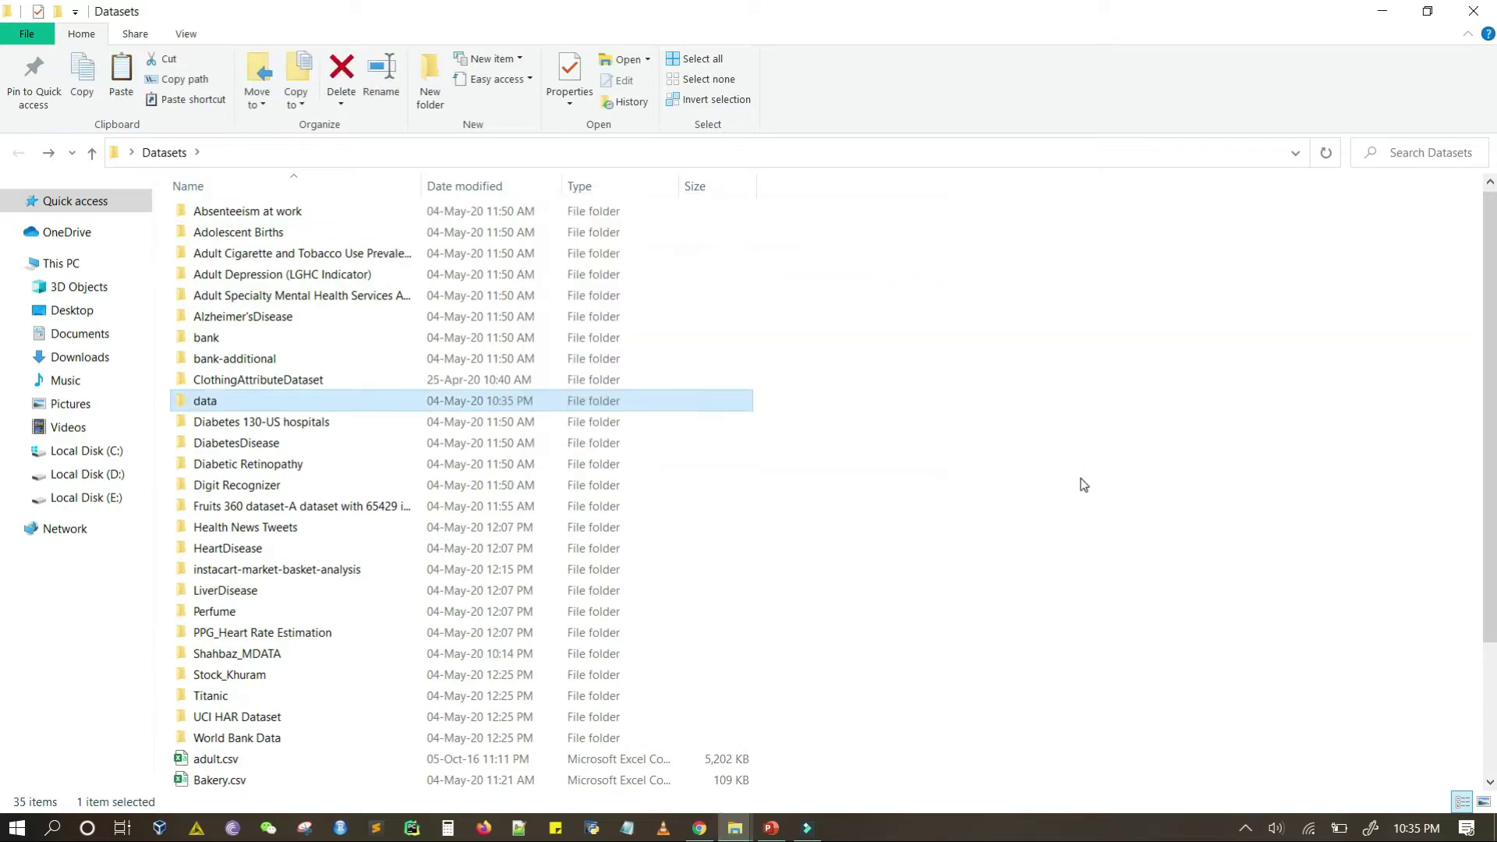
Step: Rename the copied data folder inside Datasets as Weka Dataset
scroll(1084, 485, "down", 2)
scroll(460, 402, "up", 2)
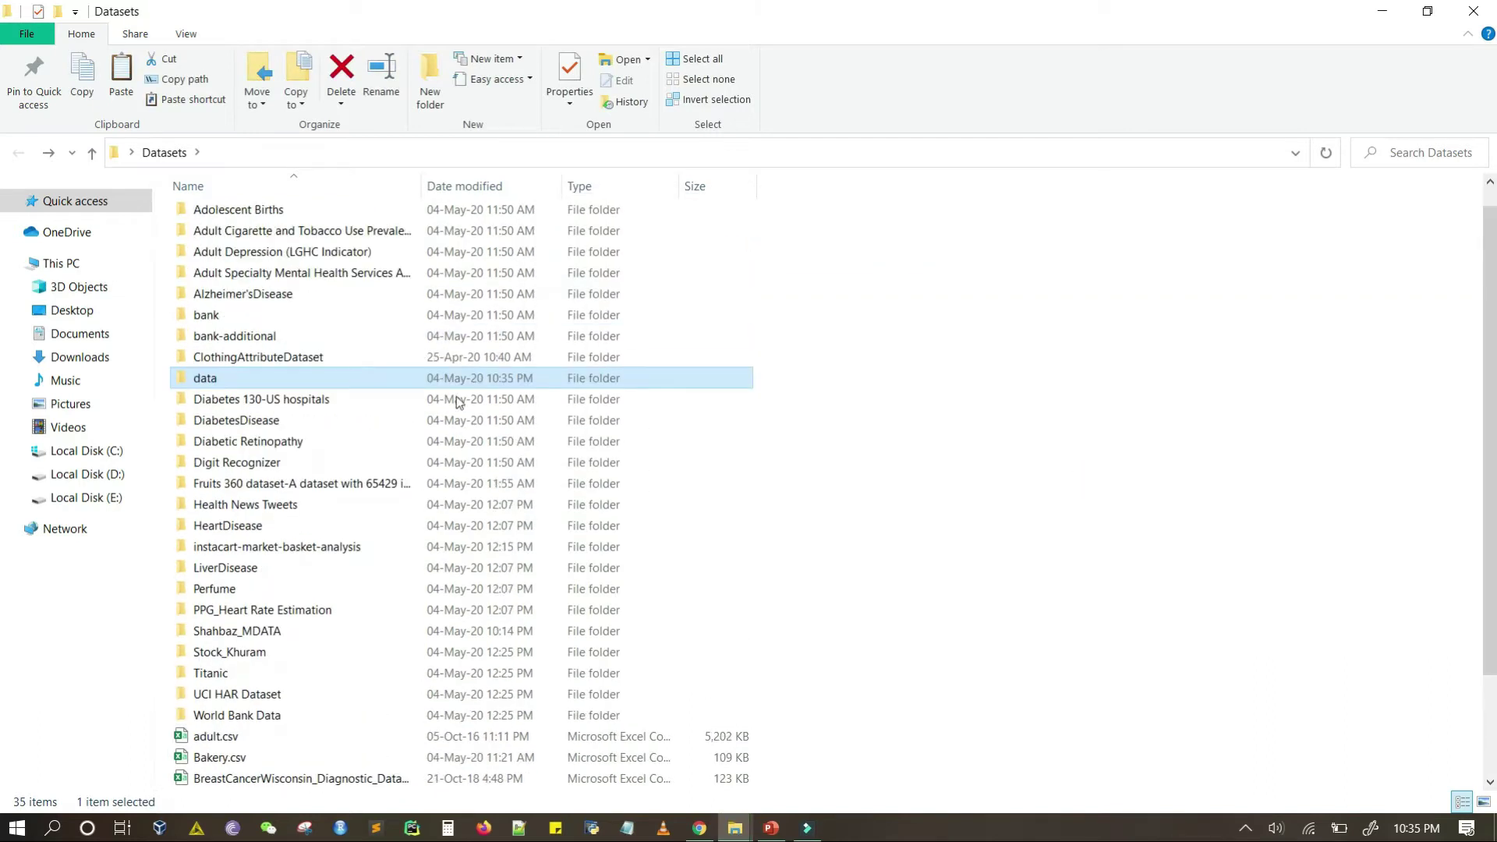
left_click(216, 383)
left_click(195, 379)
type("Weka")
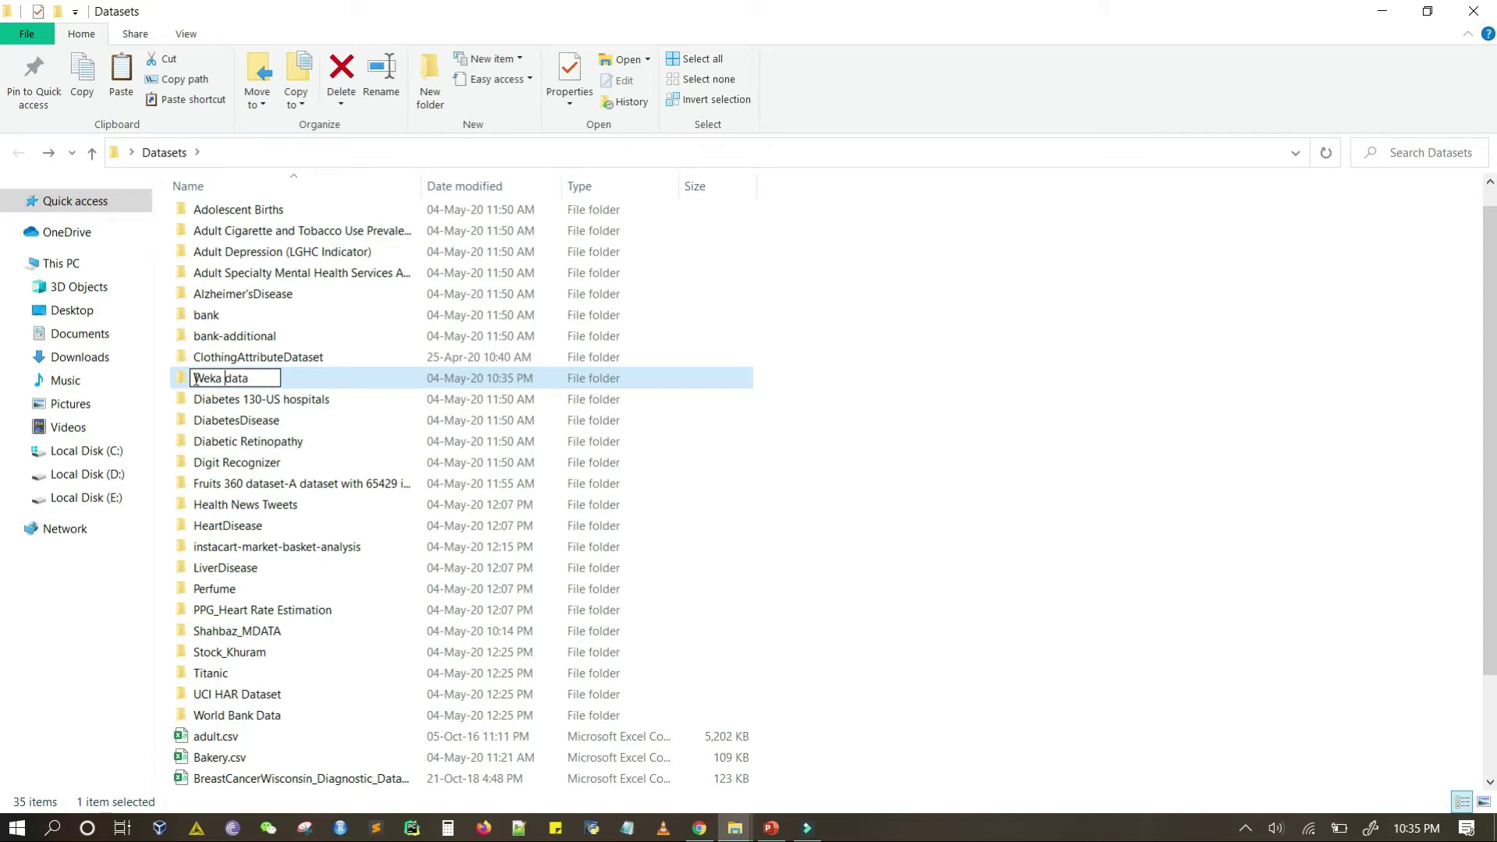
key("shift+End")
type("Dataset")
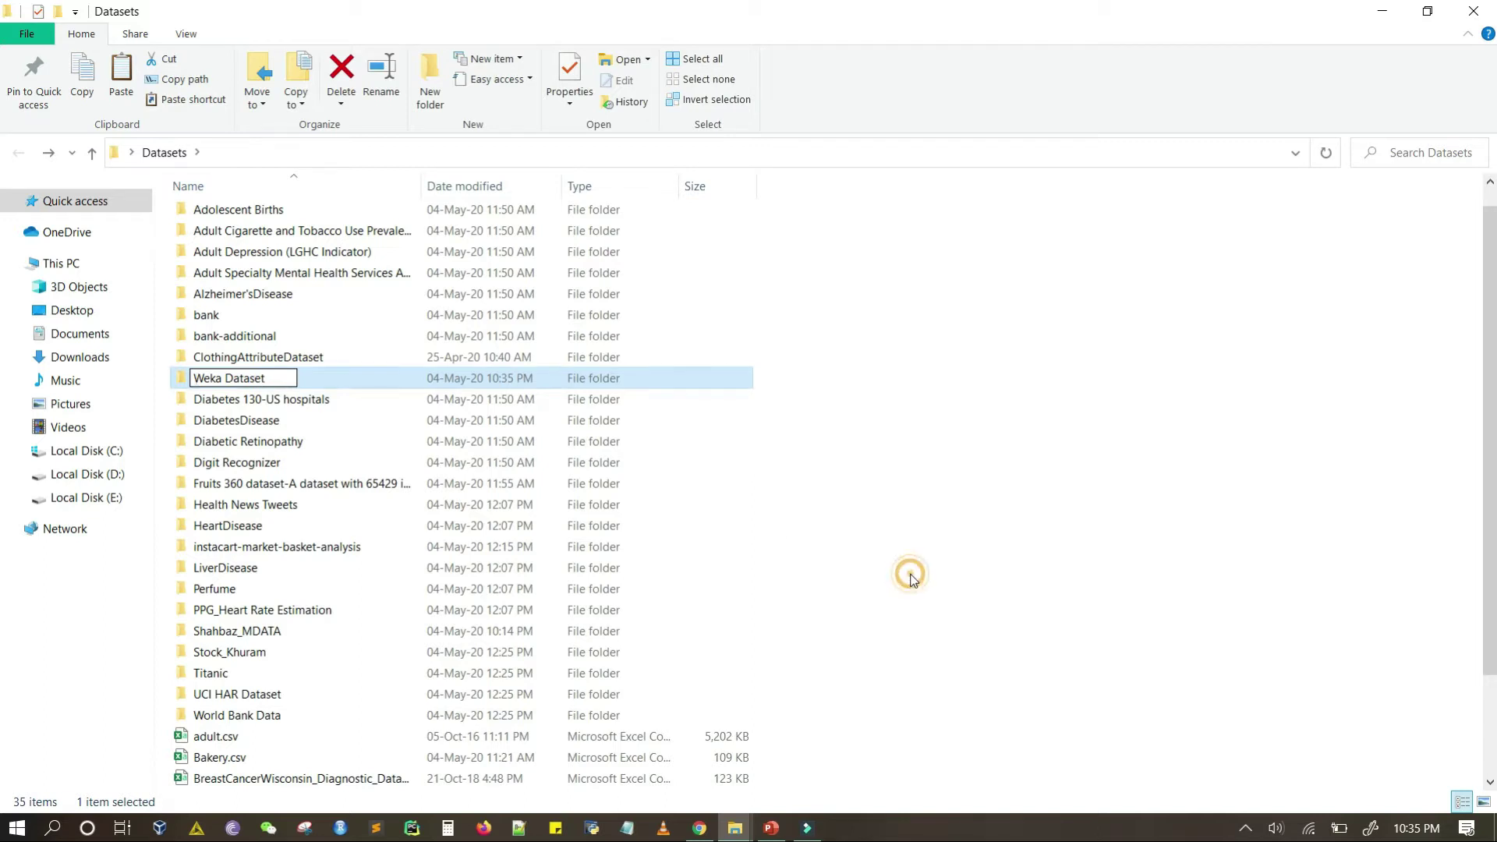
left_click(880, 750)
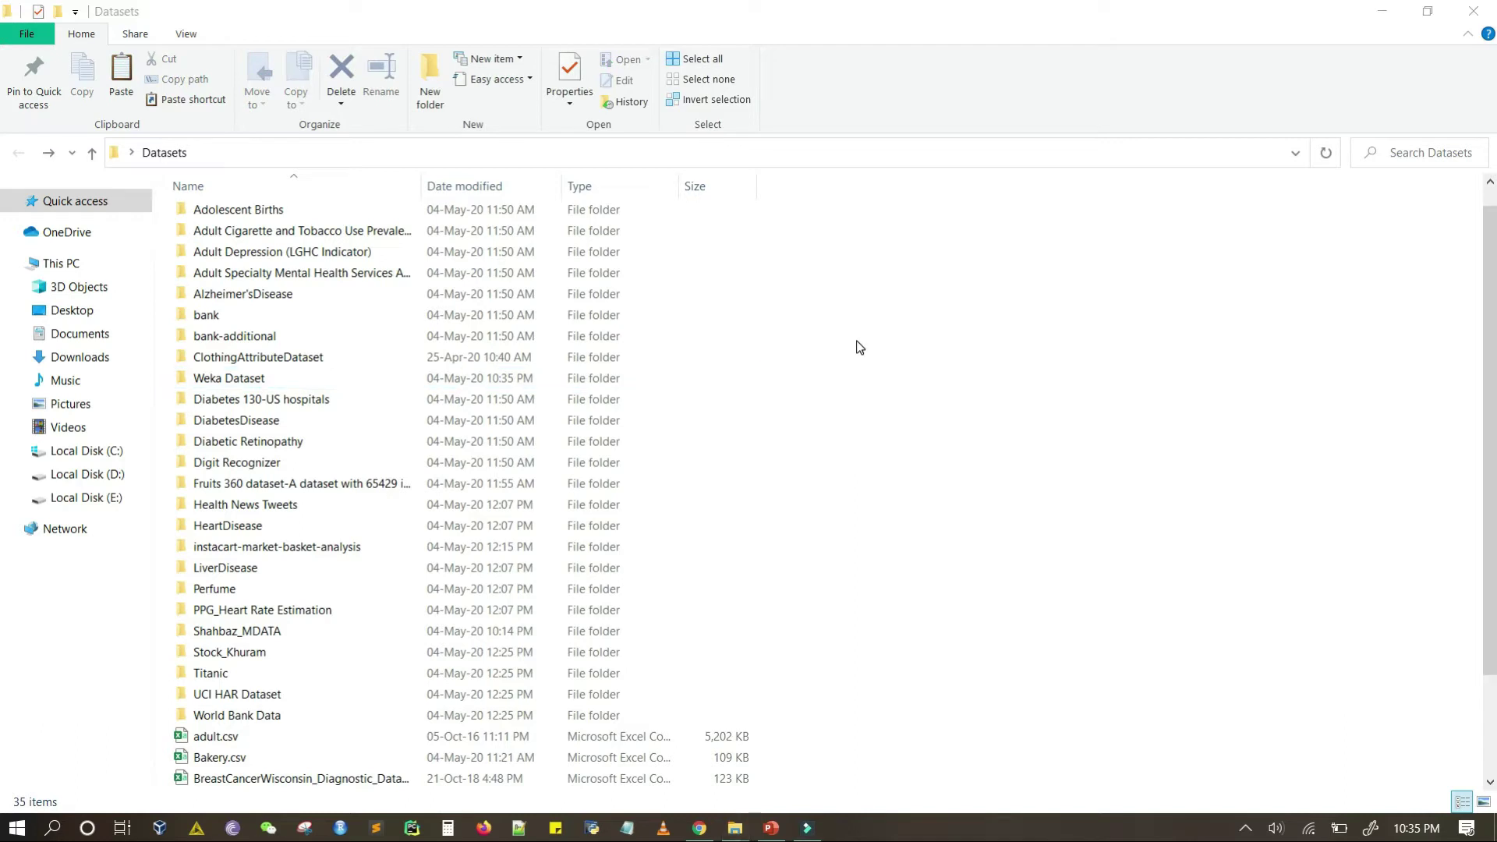
Step: Launch Weka 3.8.4 and open its Explorer in a single maximized window, closing the duplicate Explorer
key("super")
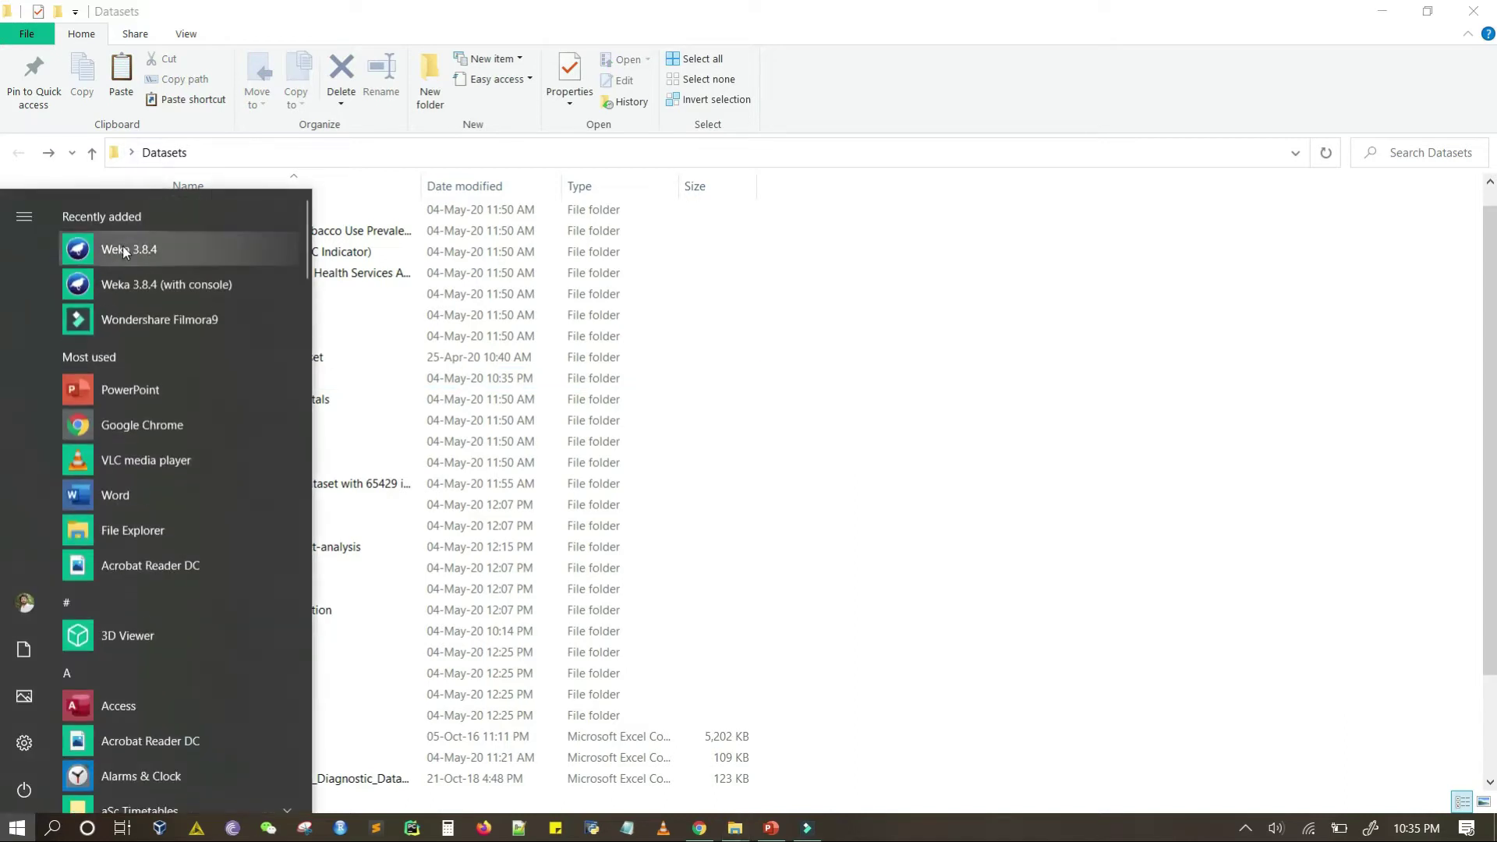
left_click(123, 249)
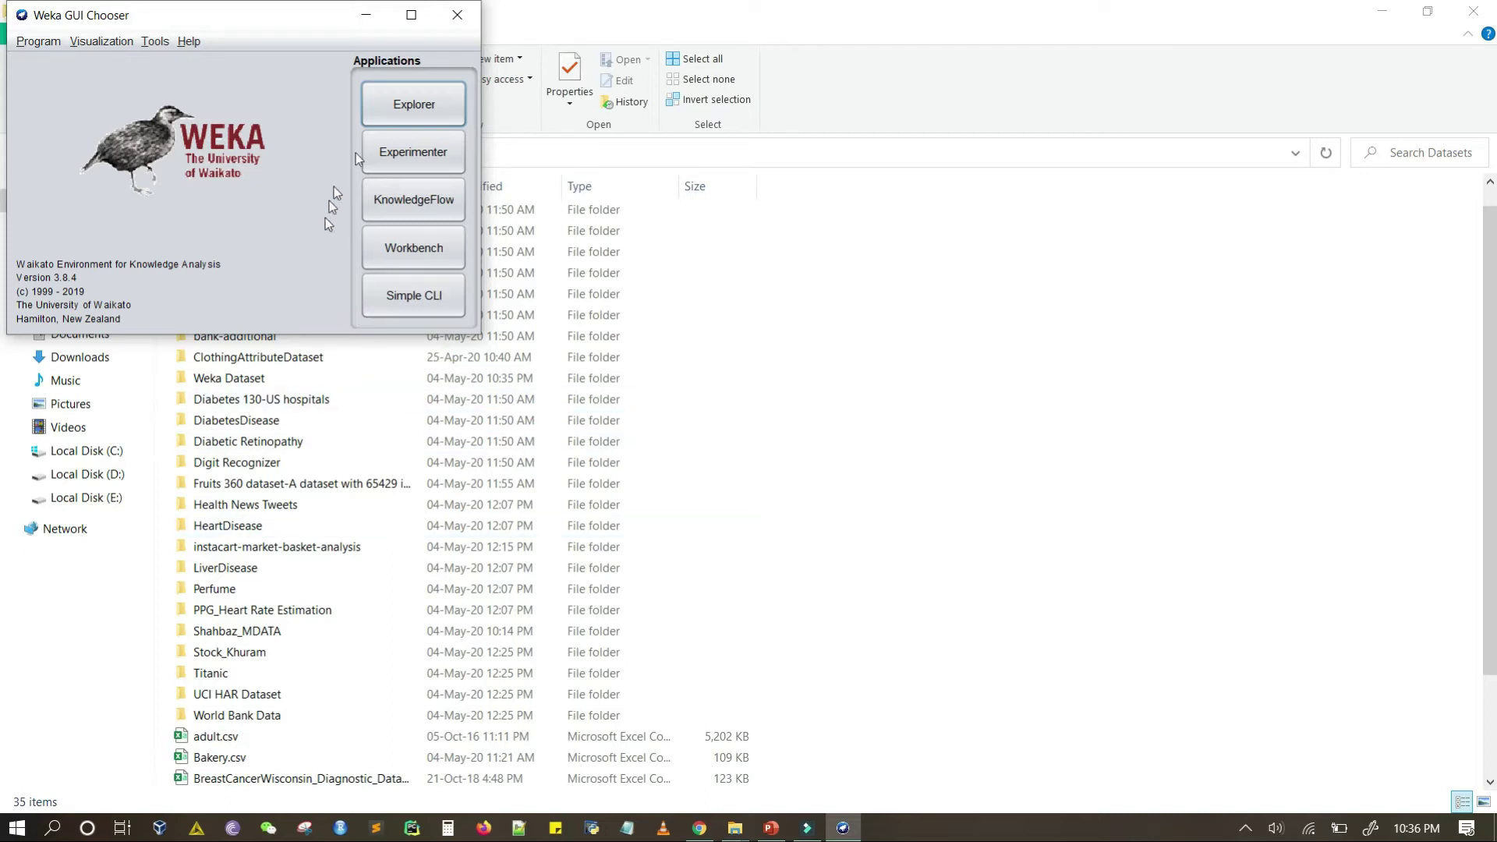
left_click(421, 106)
left_click(406, 109)
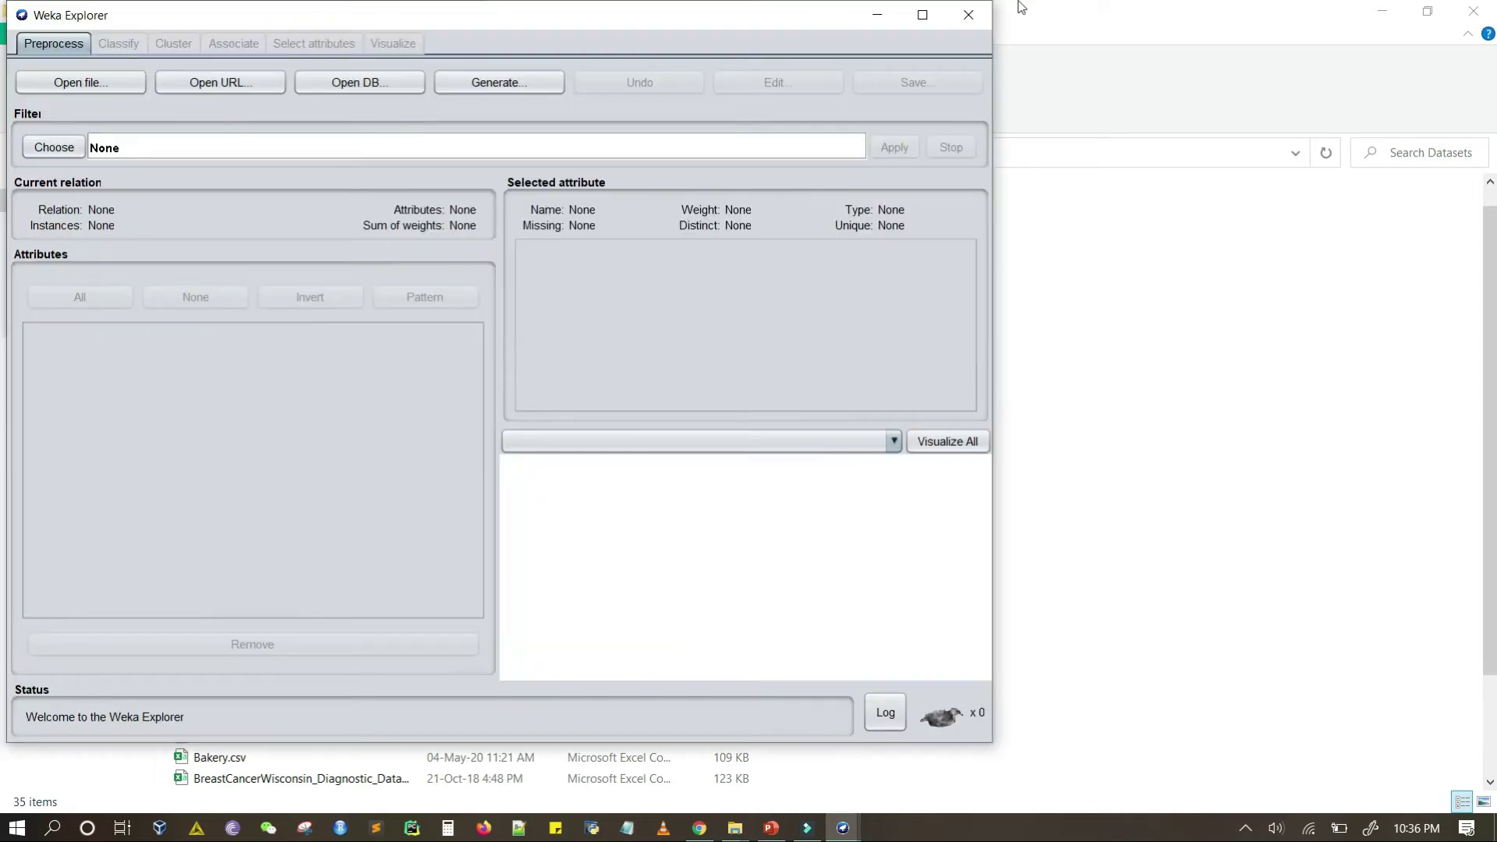
left_click(928, 19)
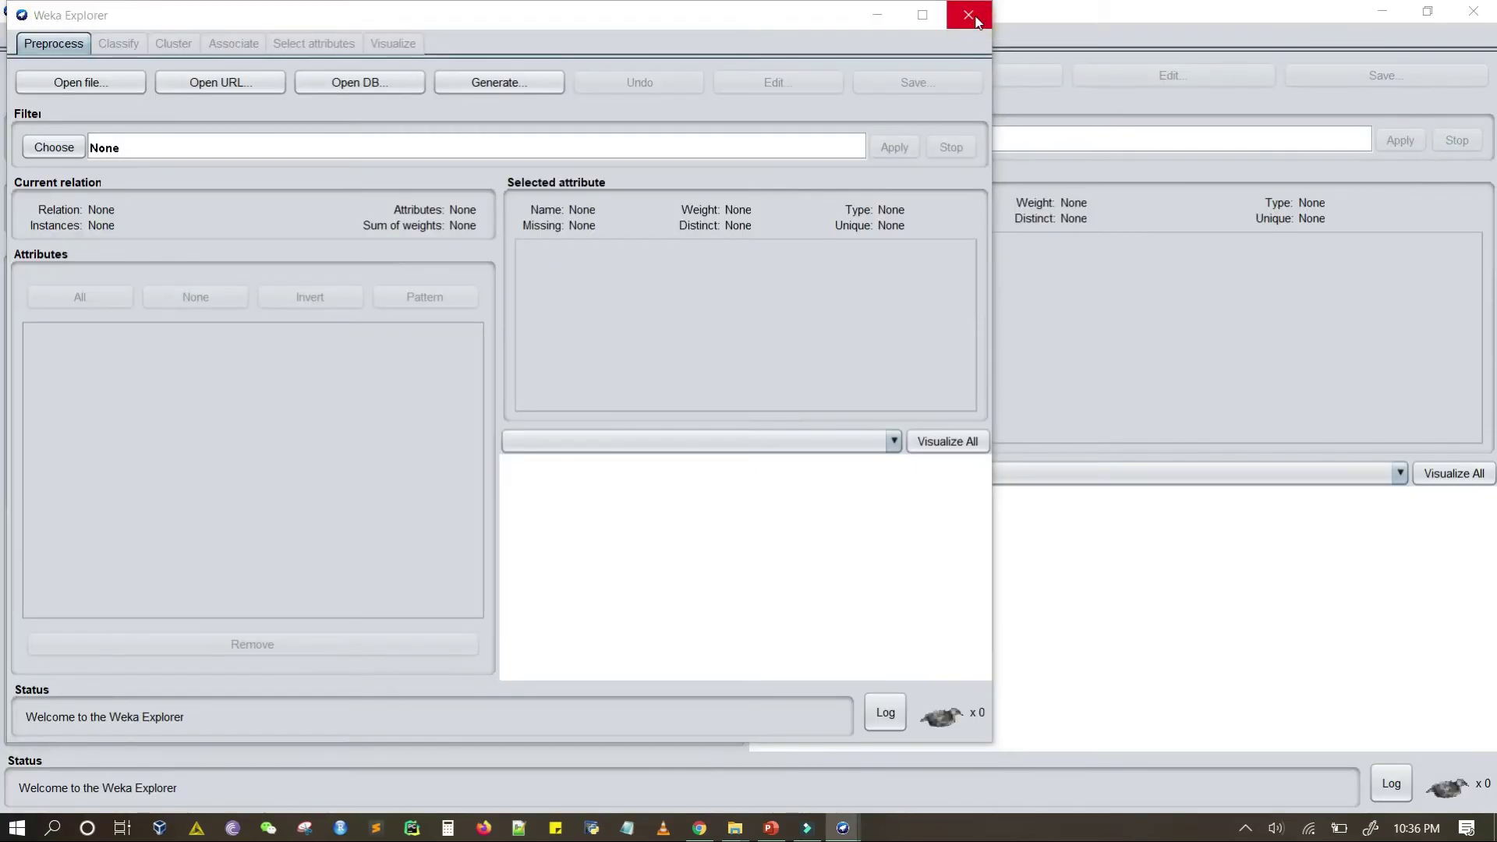
left_click(971, 15)
left_click(569, 416)
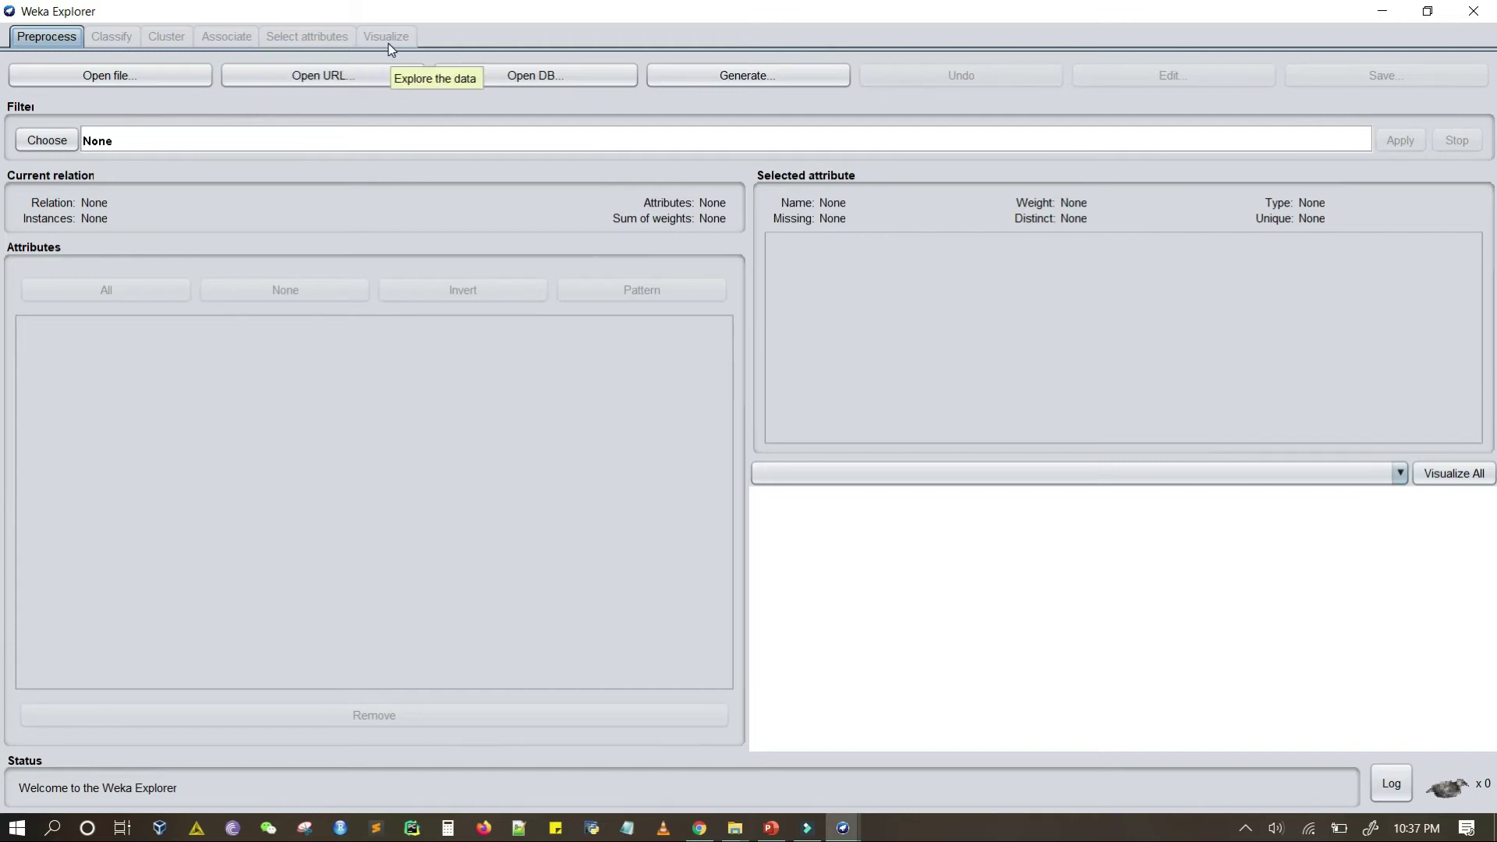
Step: Load weather.nominal.arff from the Weka Dataset folder inside the desktop Datasets folder
left_click(130, 78)
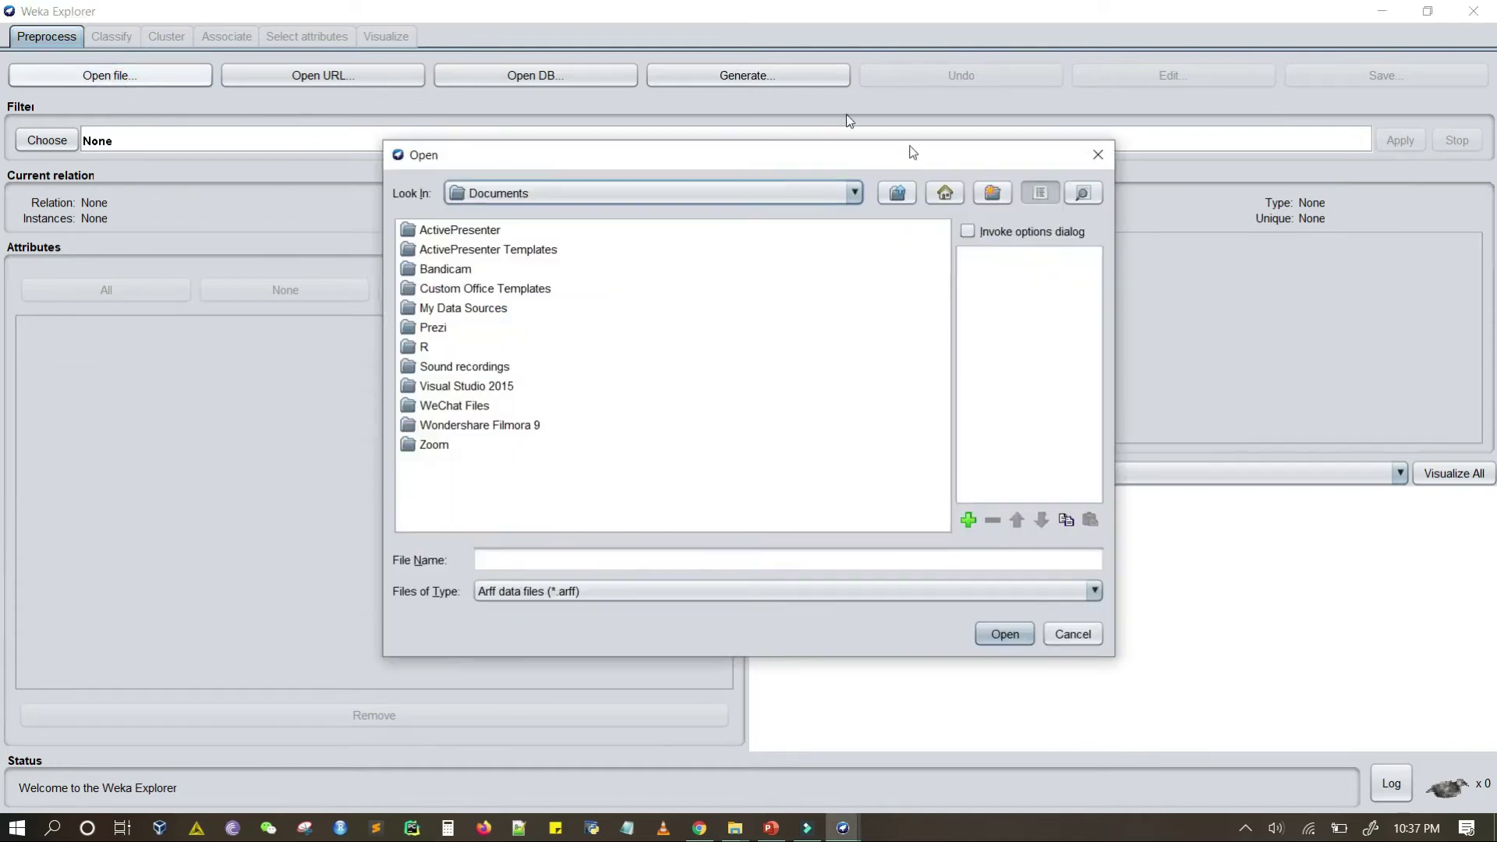
left_click(941, 195)
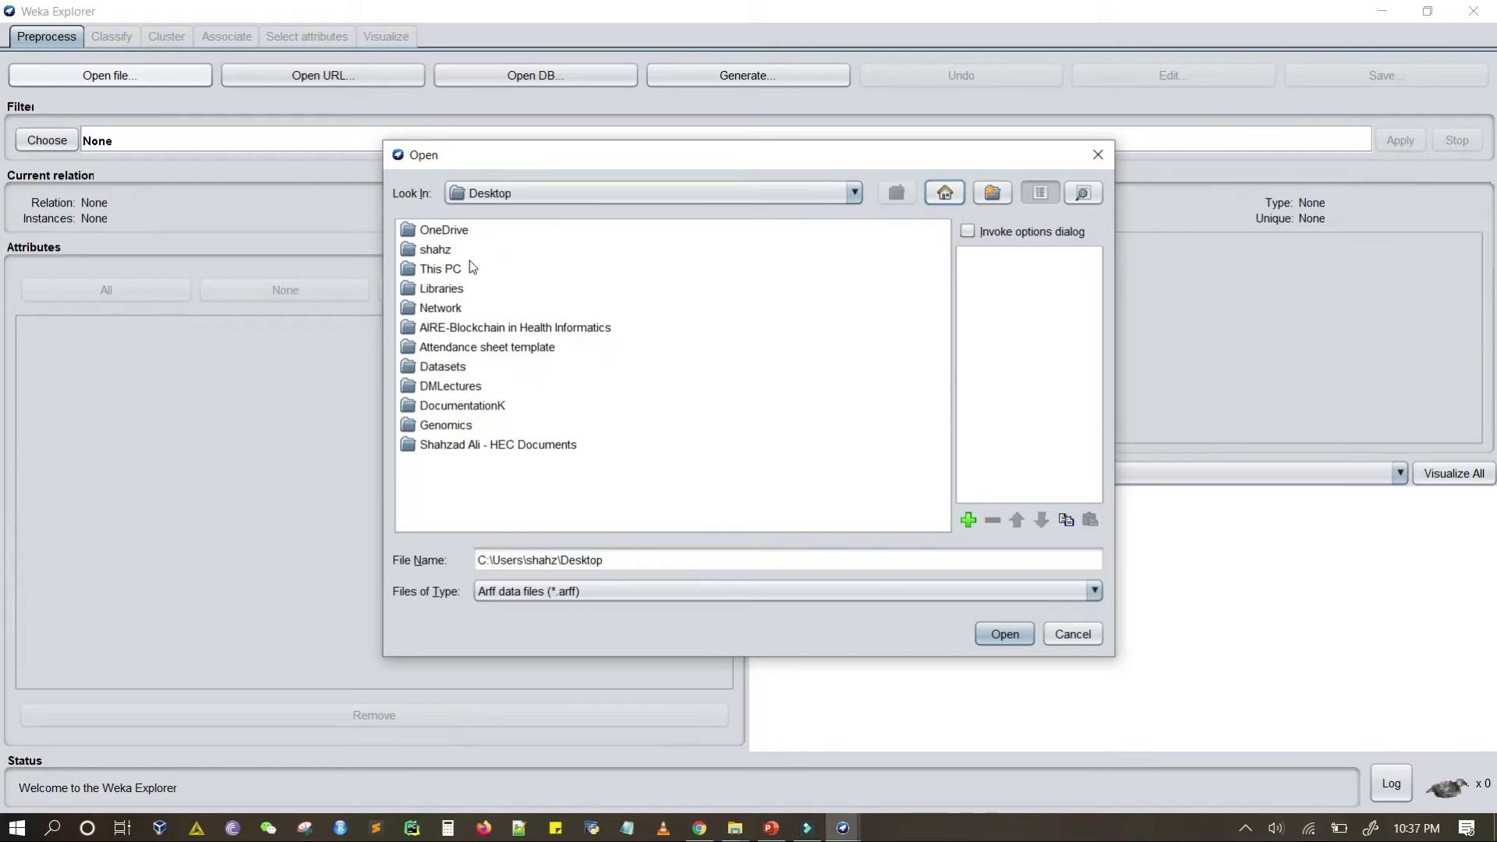
double_click(439, 370)
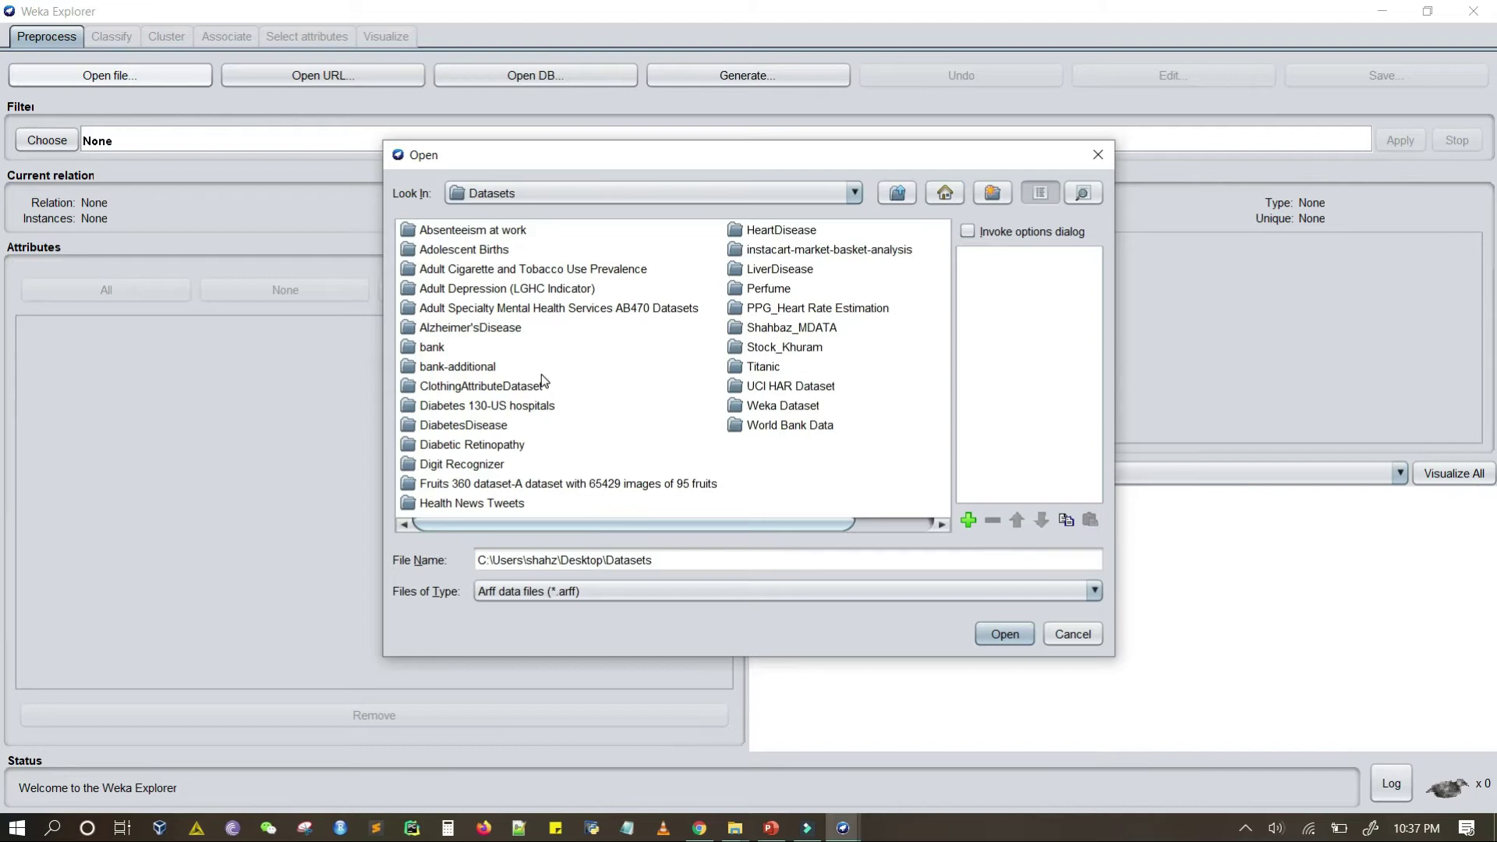
scroll(544, 381, "right", 3)
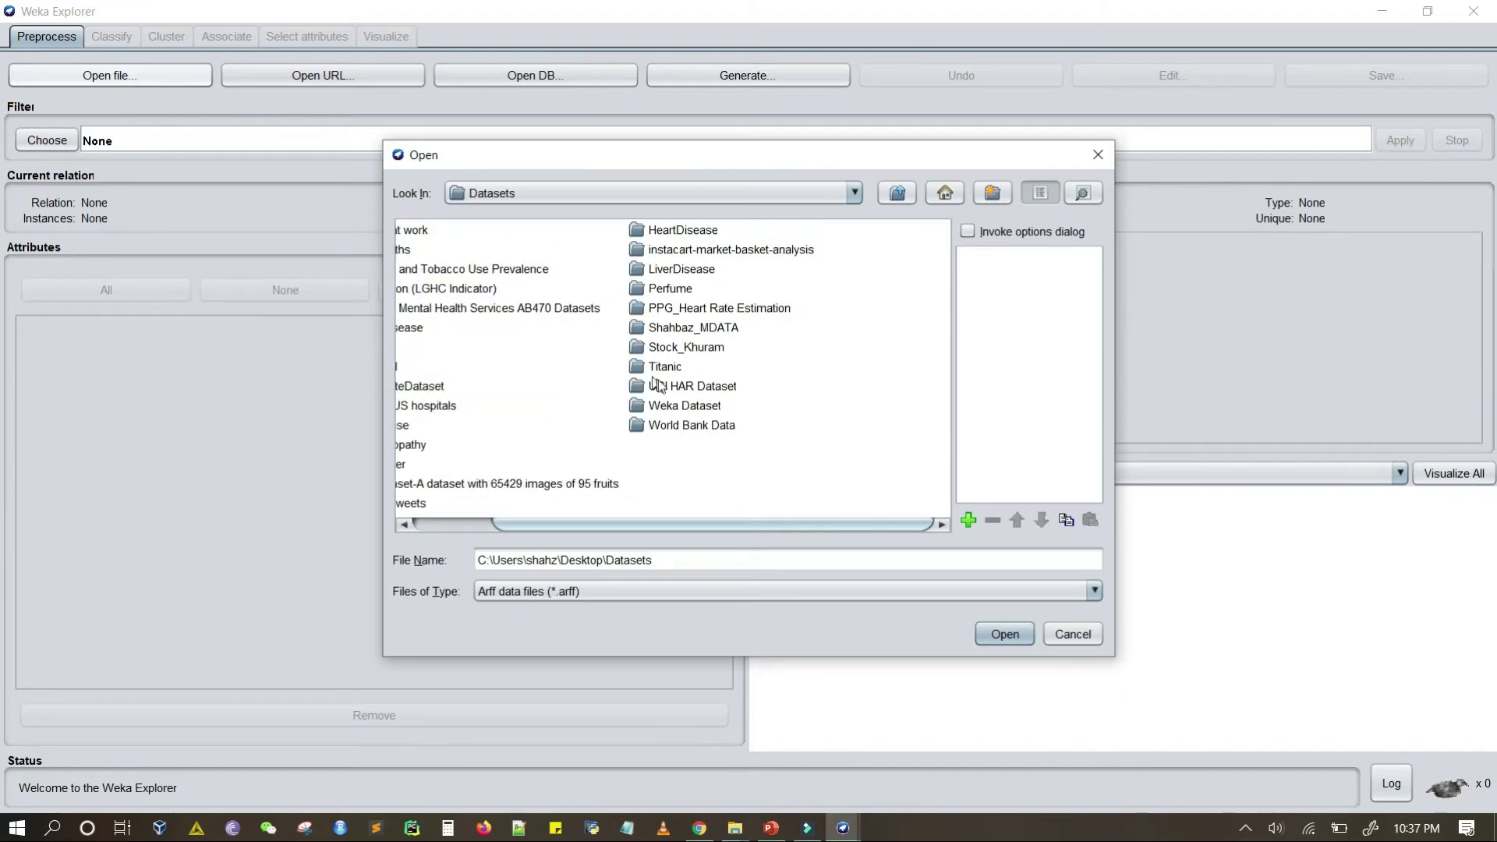
double_click(675, 404)
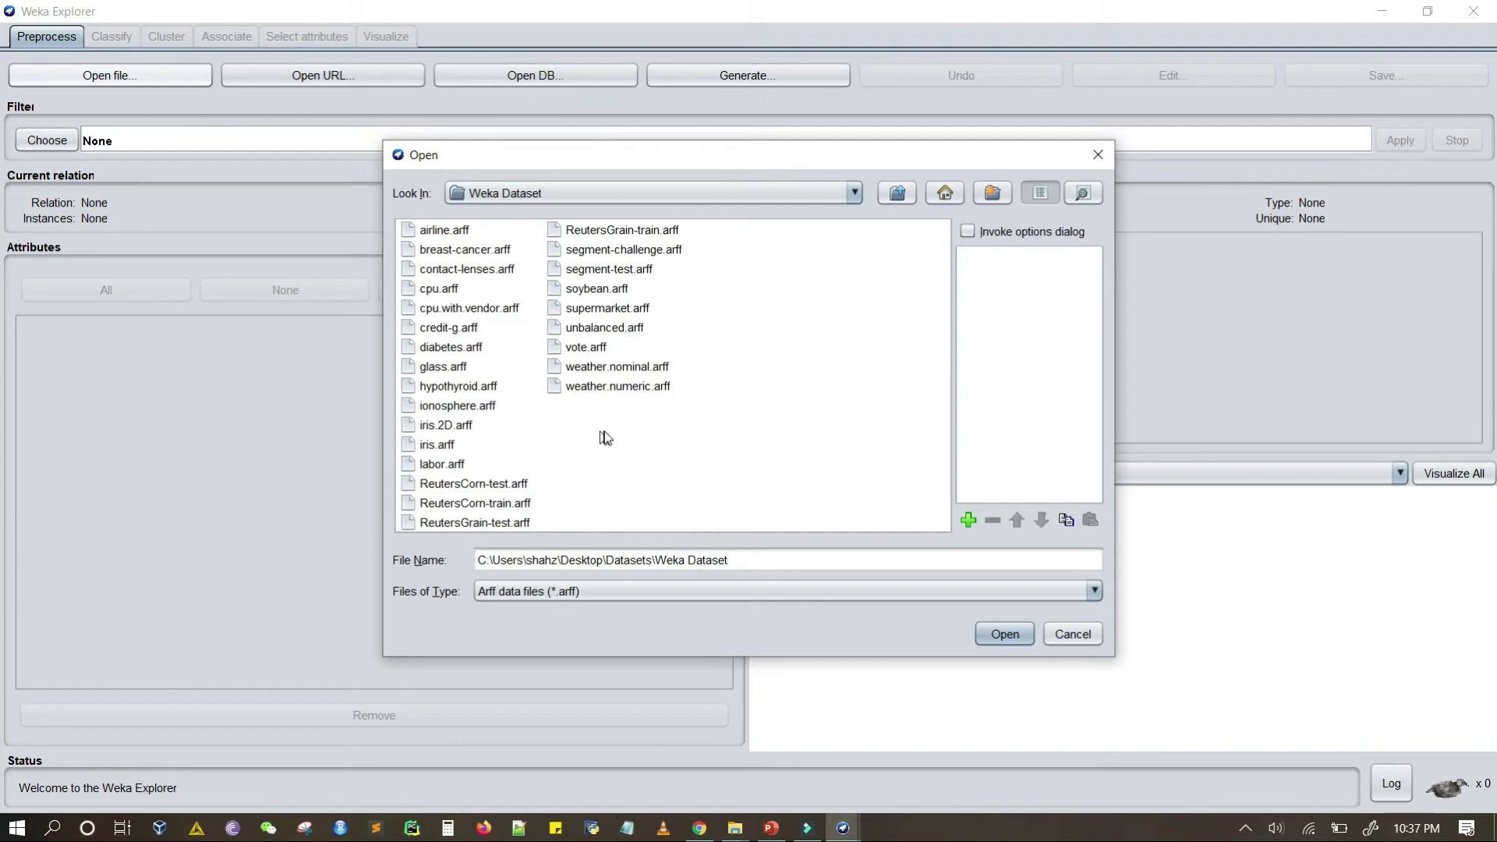
double_click(637, 373)
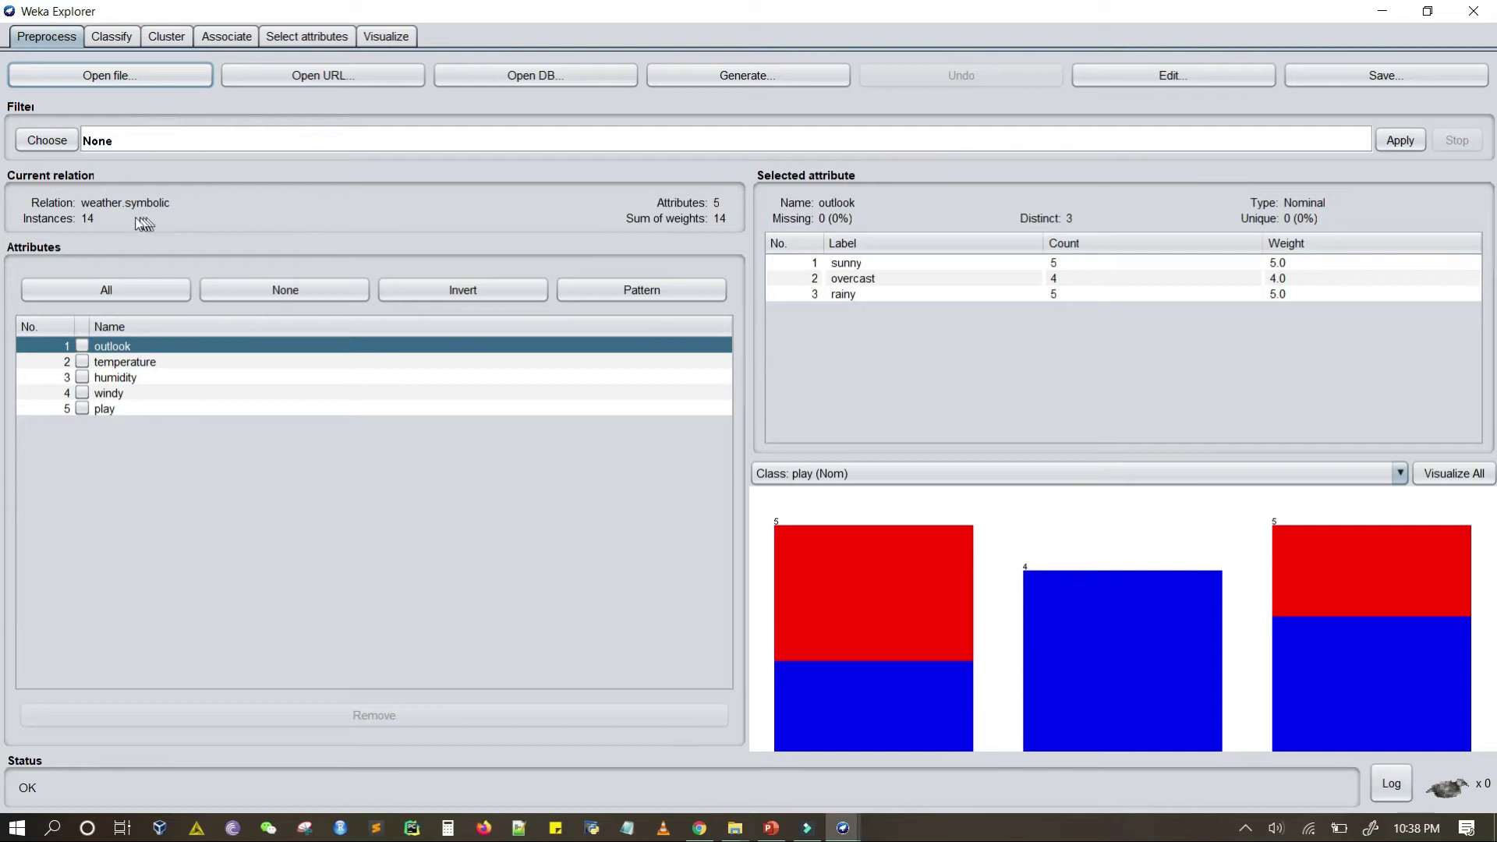
Step: Examine the outlook attribute's sunny, overcast and rainy labels with their counts
left_click(176, 350)
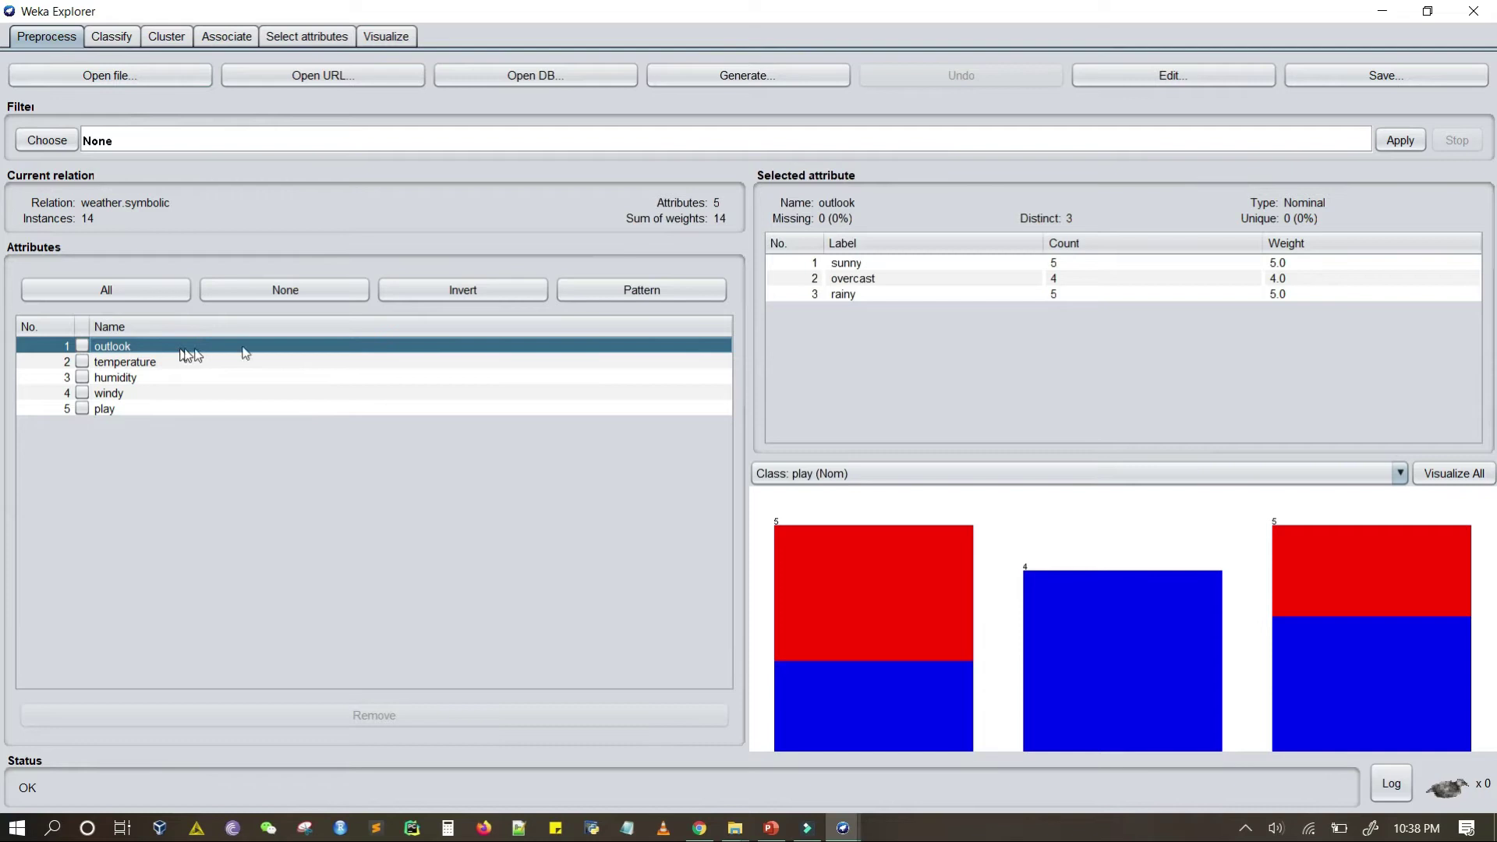
left_click(889, 263)
left_click(889, 280)
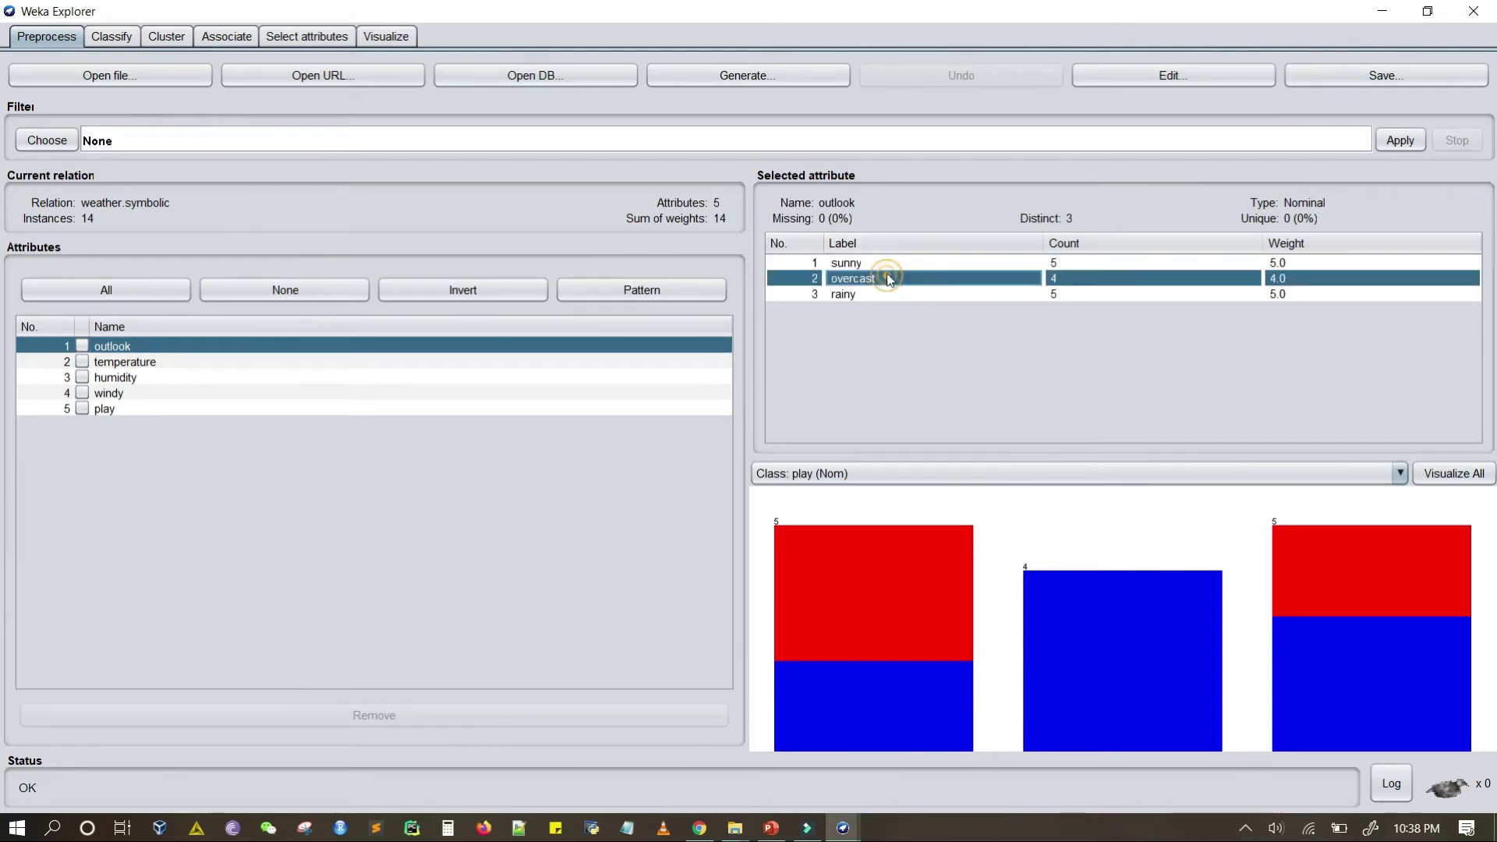
left_click(885, 295)
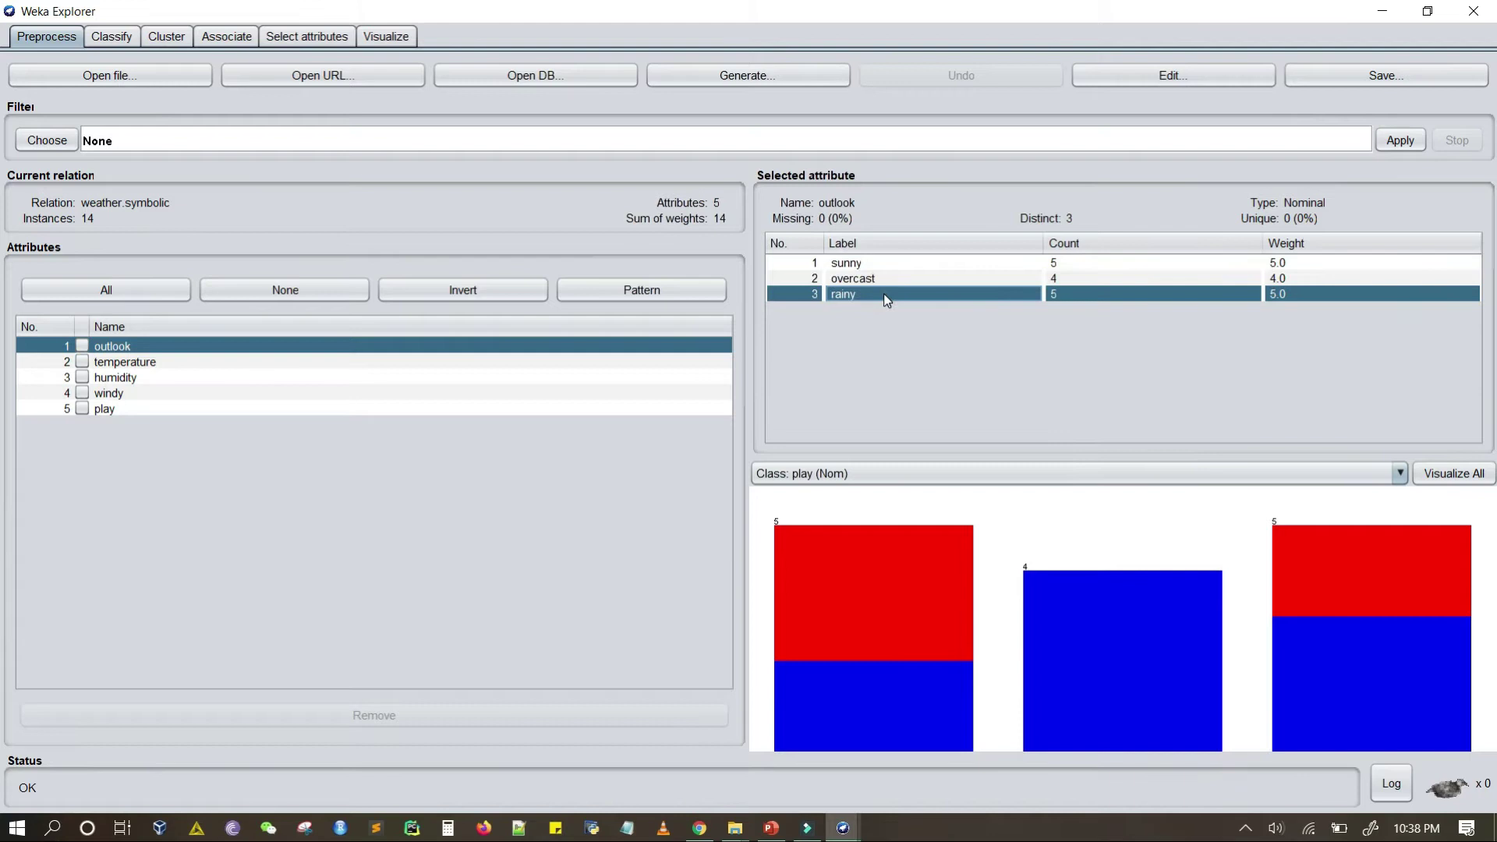
left_click(1078, 277)
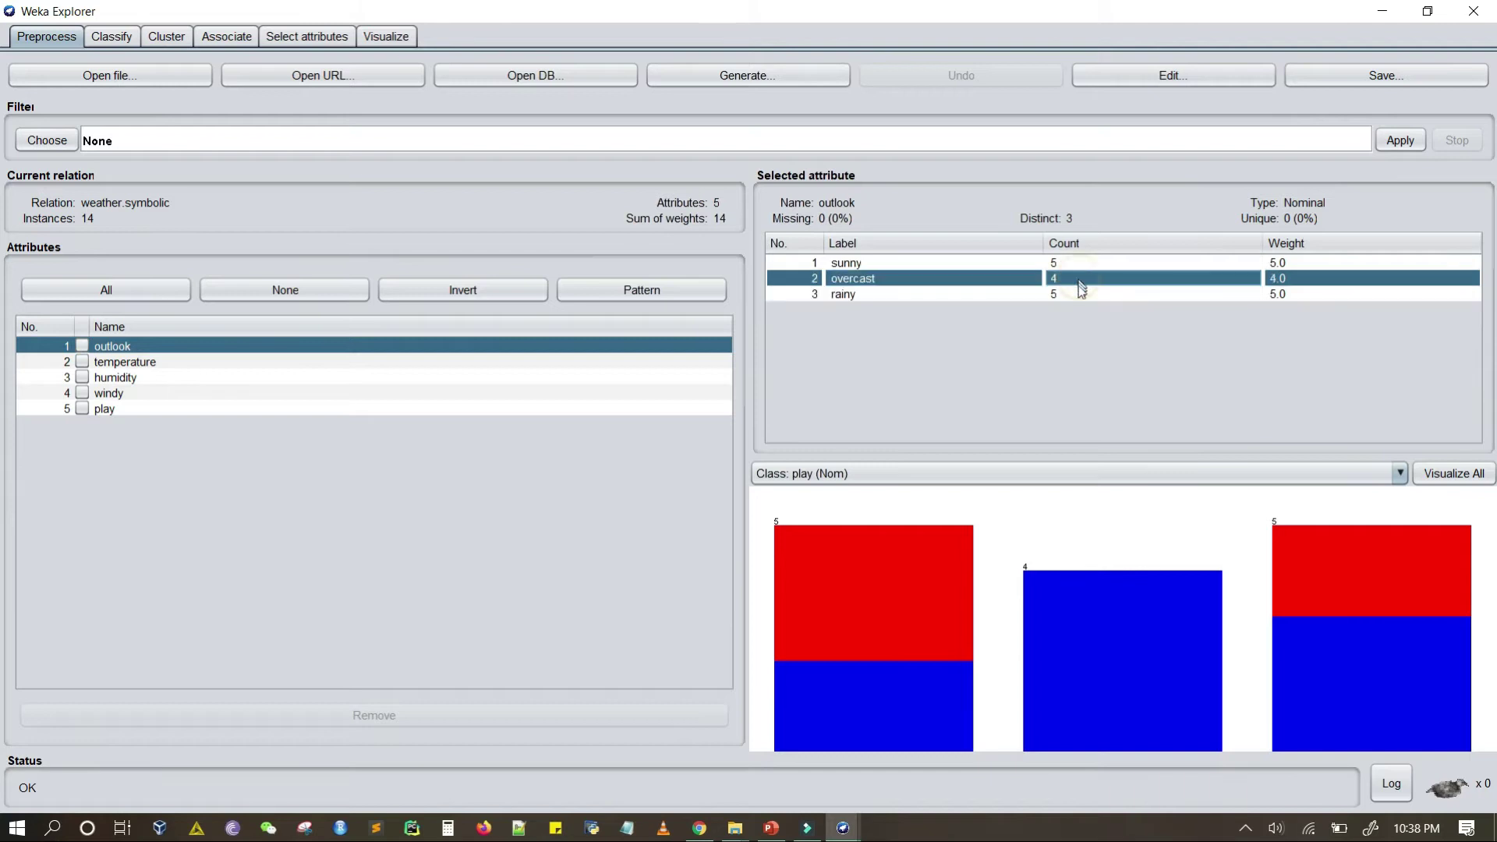
left_click(1079, 295)
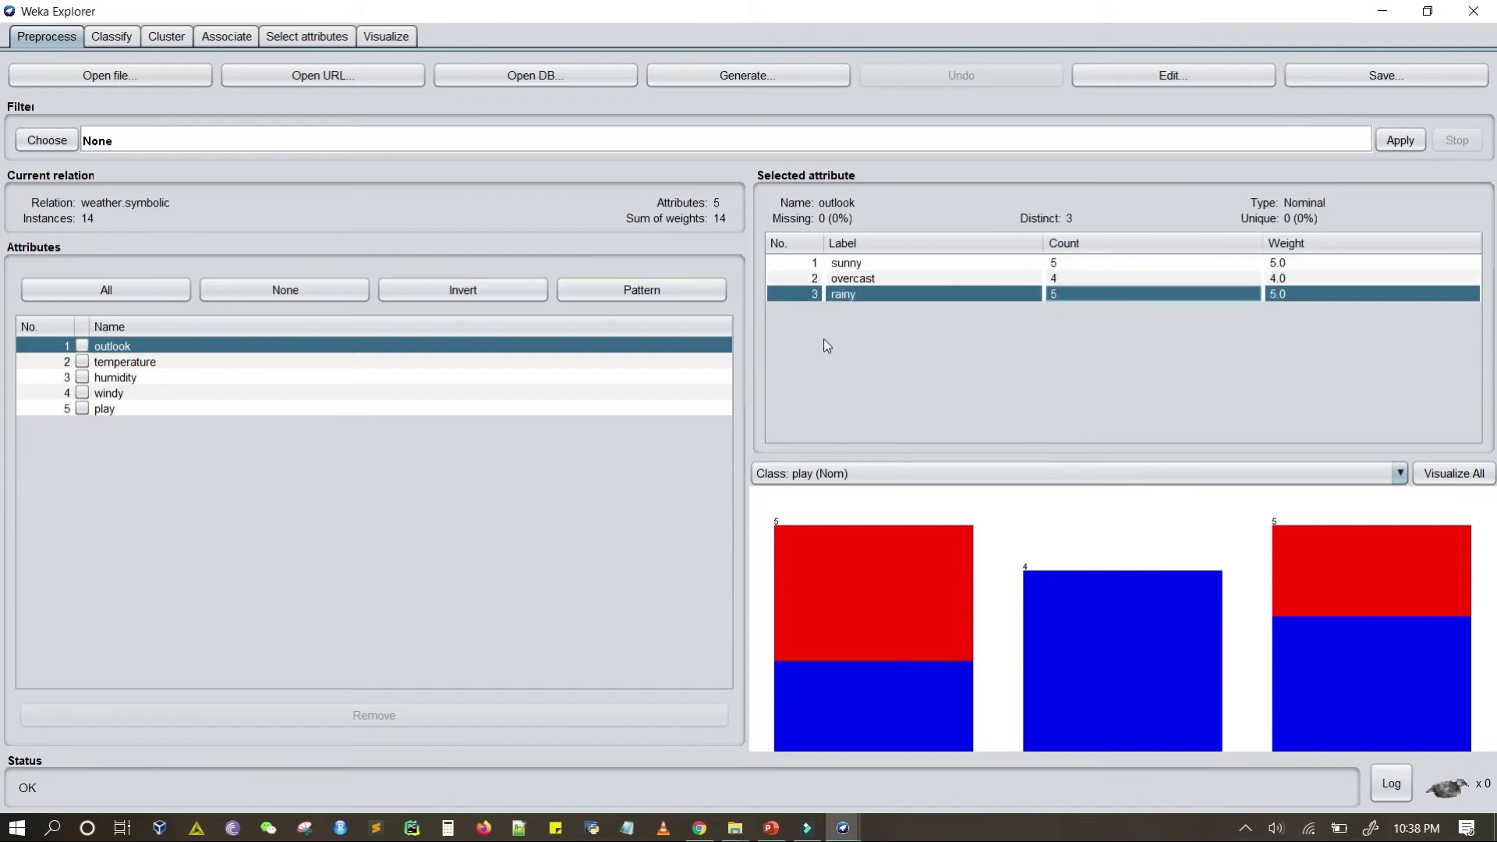
Step: View the label statistics of the temperature, humidity, windy and play attributes one after another
left_click(348, 361)
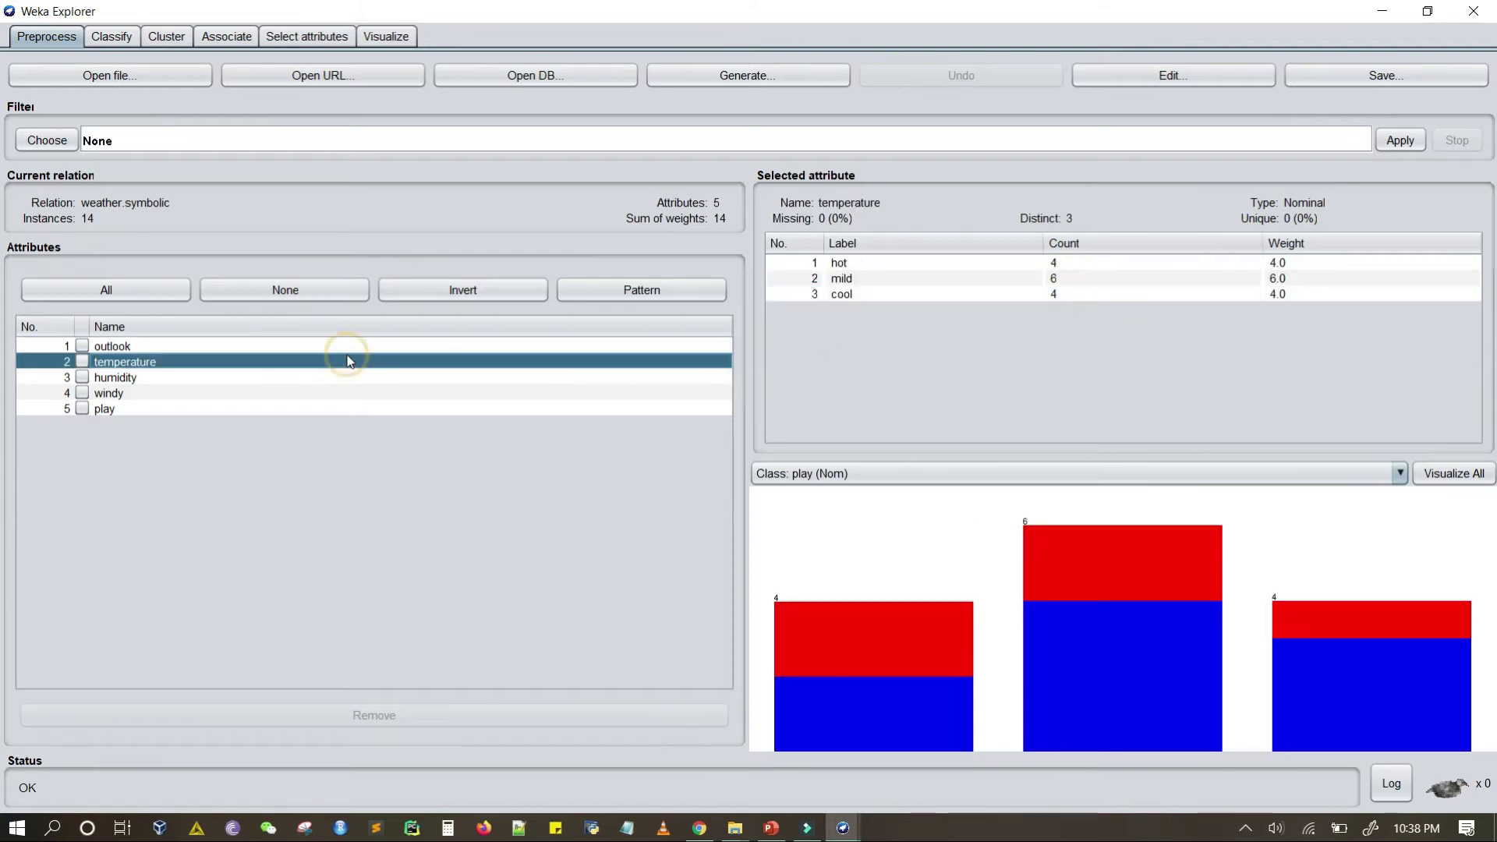
left_click(344, 380)
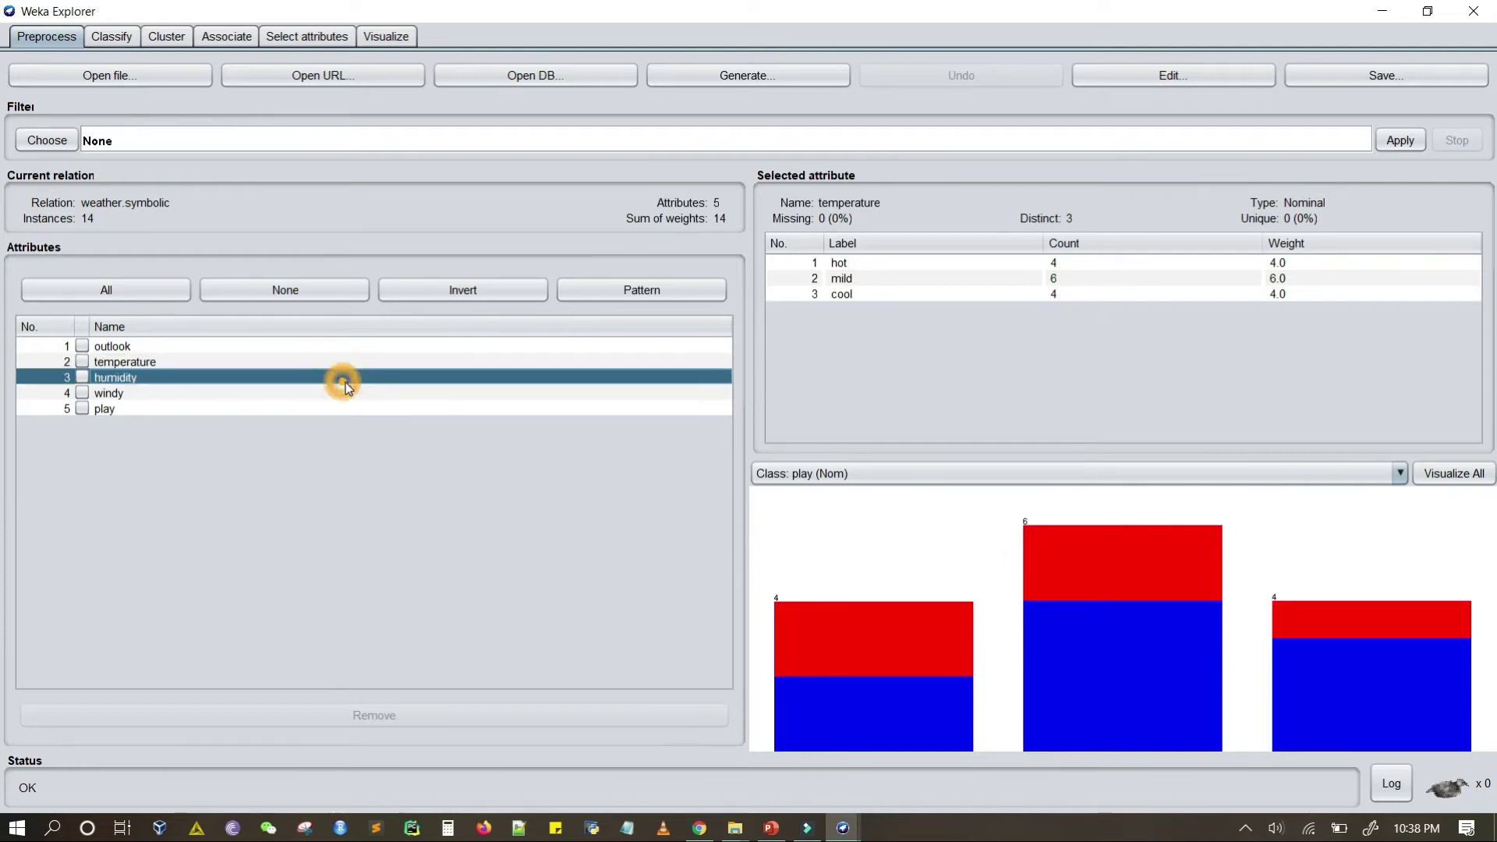
left_click(343, 394)
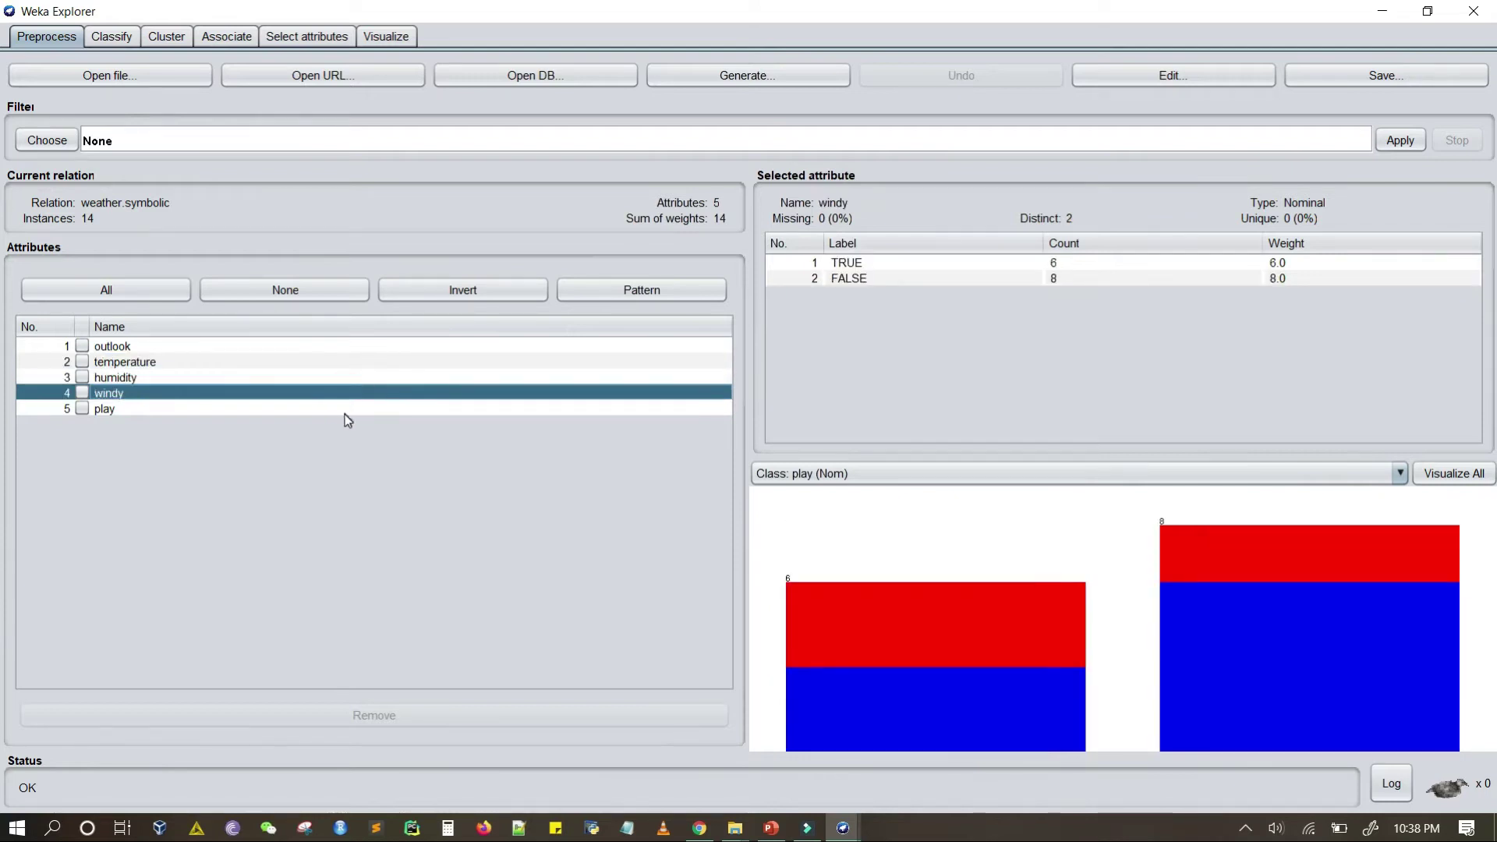
left_click(346, 410)
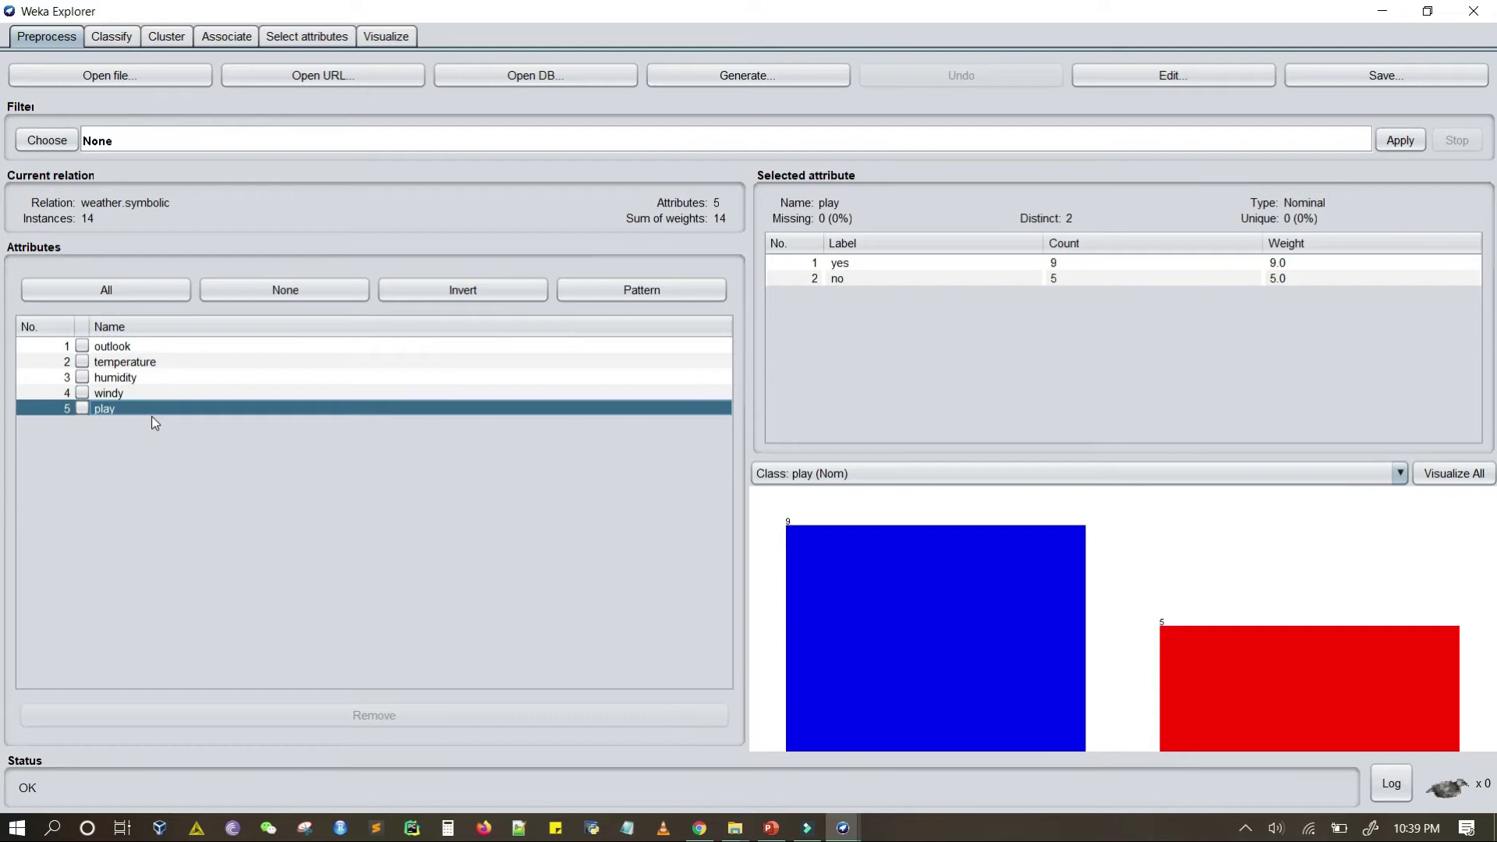
Step: Try FPGrowth as the associator for the weather data and view its options without changing them
left_click(227, 41)
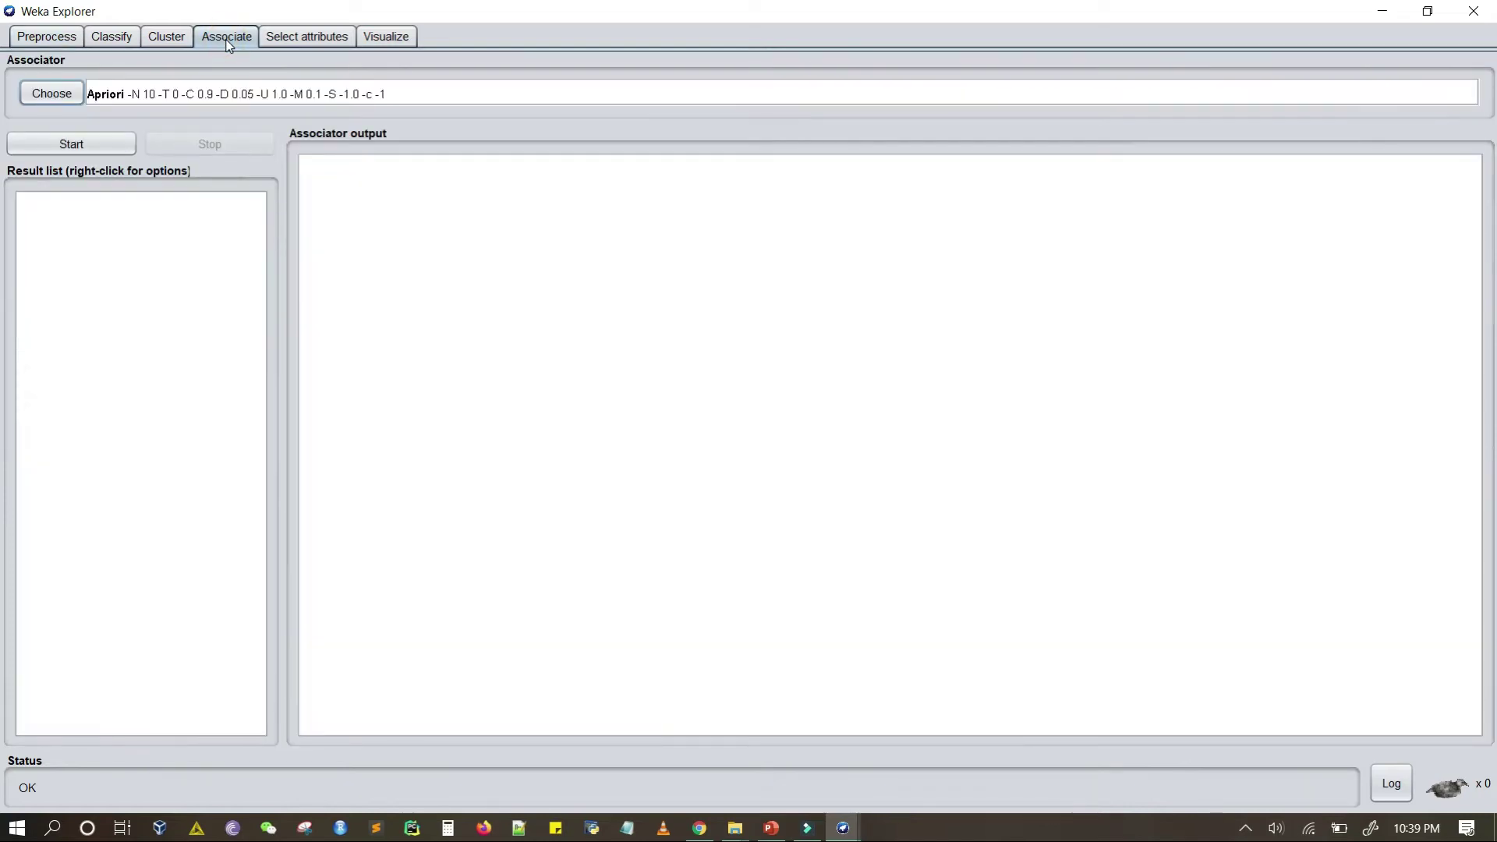
left_click(78, 95)
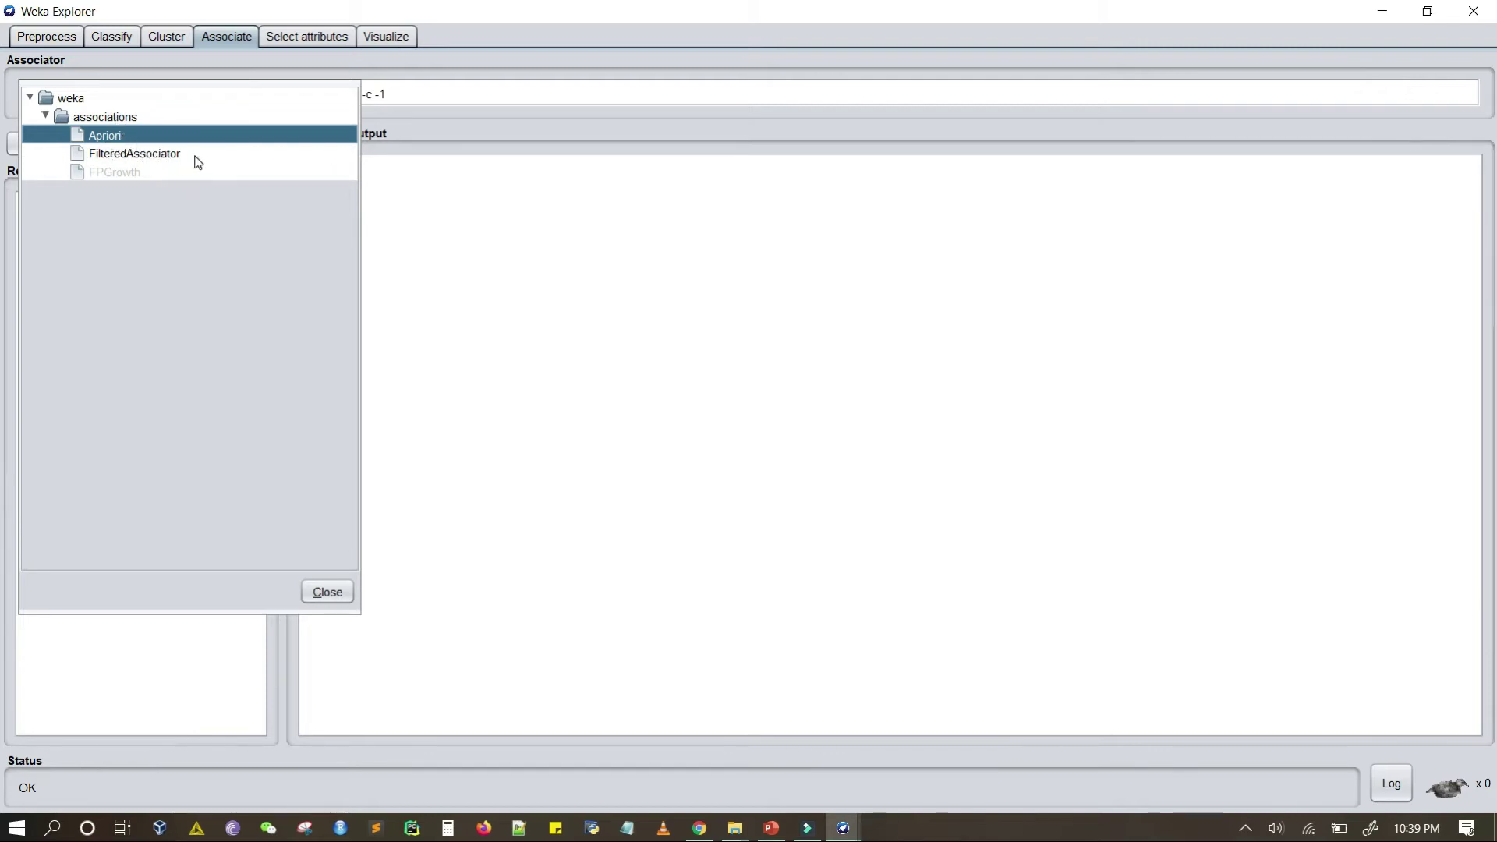
left_click(125, 173)
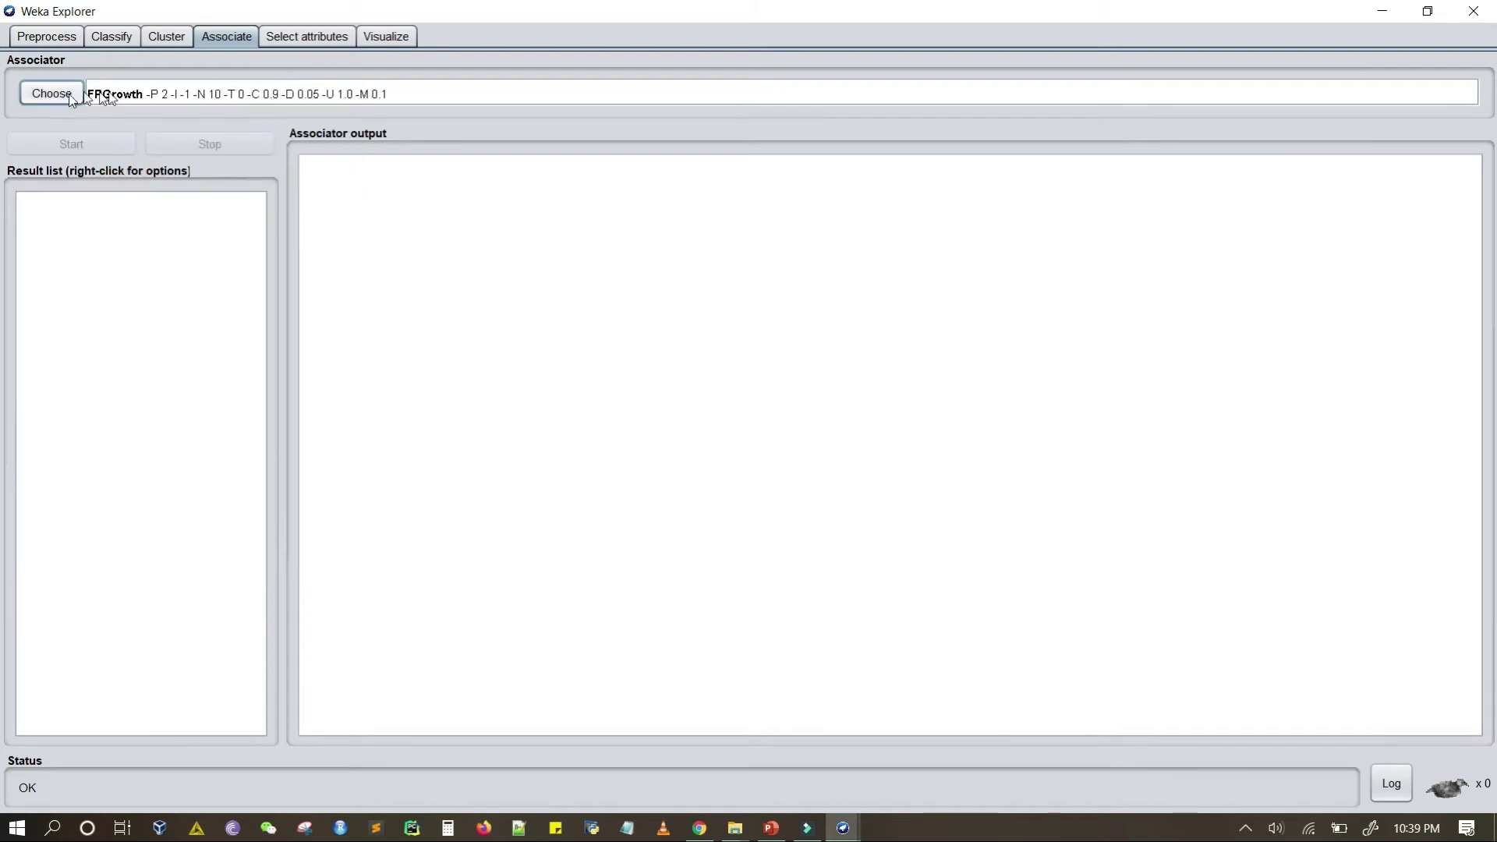
left_click(154, 98)
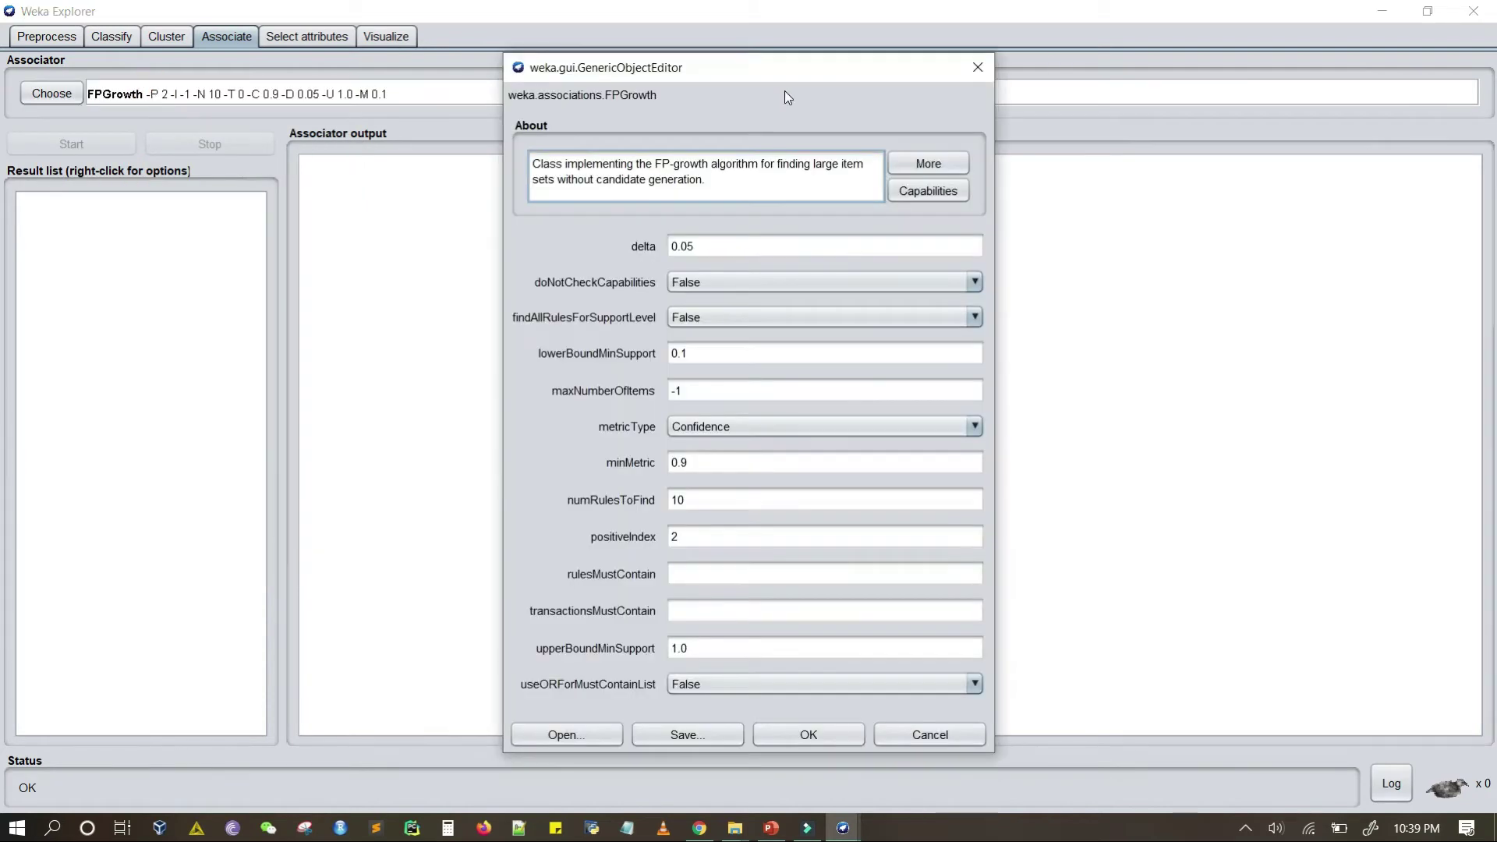
left_click(977, 67)
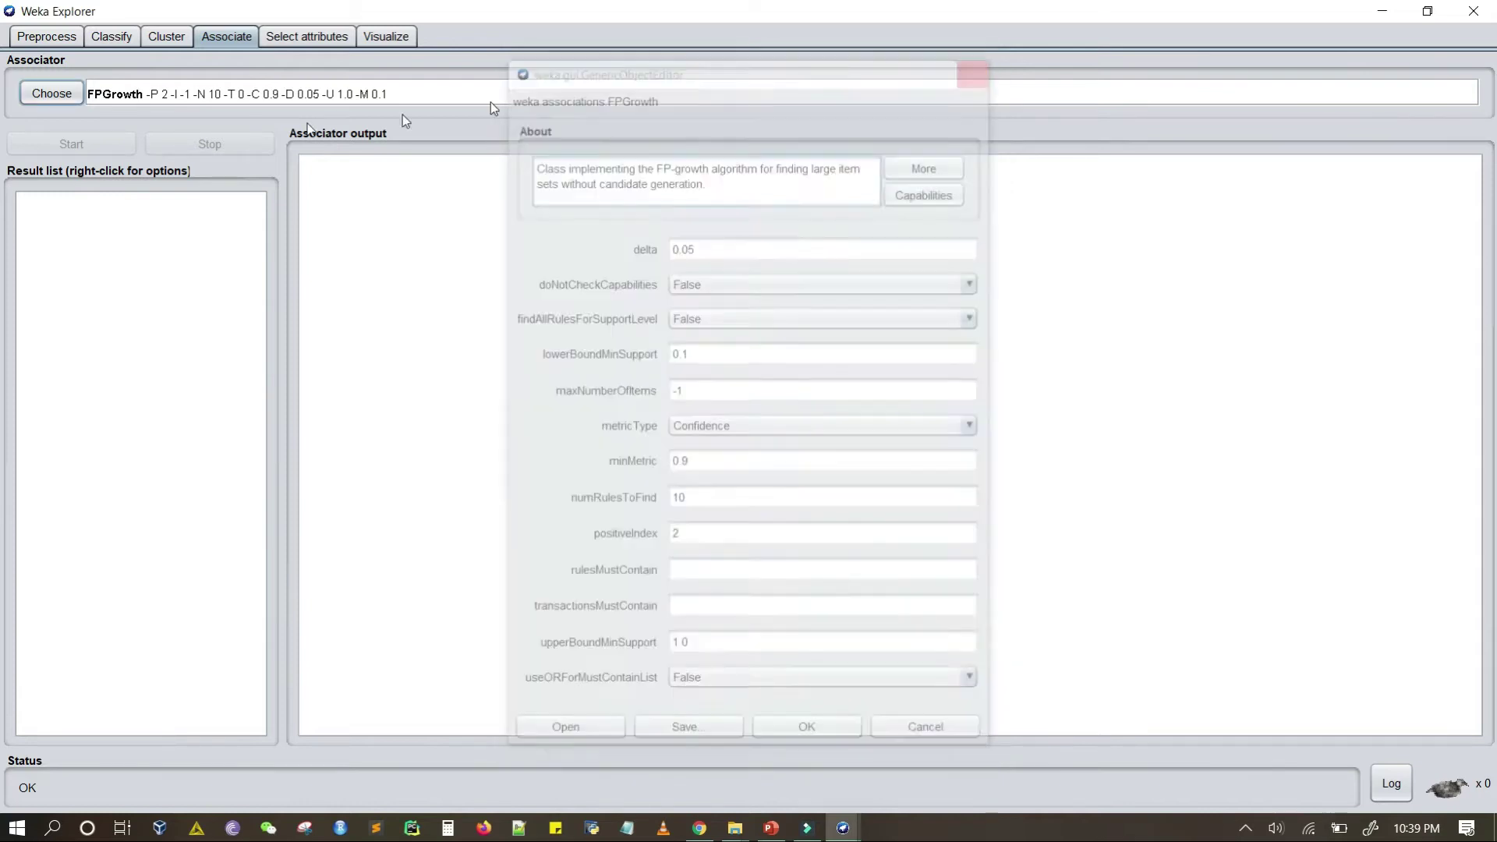
Step: Choose Apriori as the associator and run it on the weather data with its default options
left_click(59, 95)
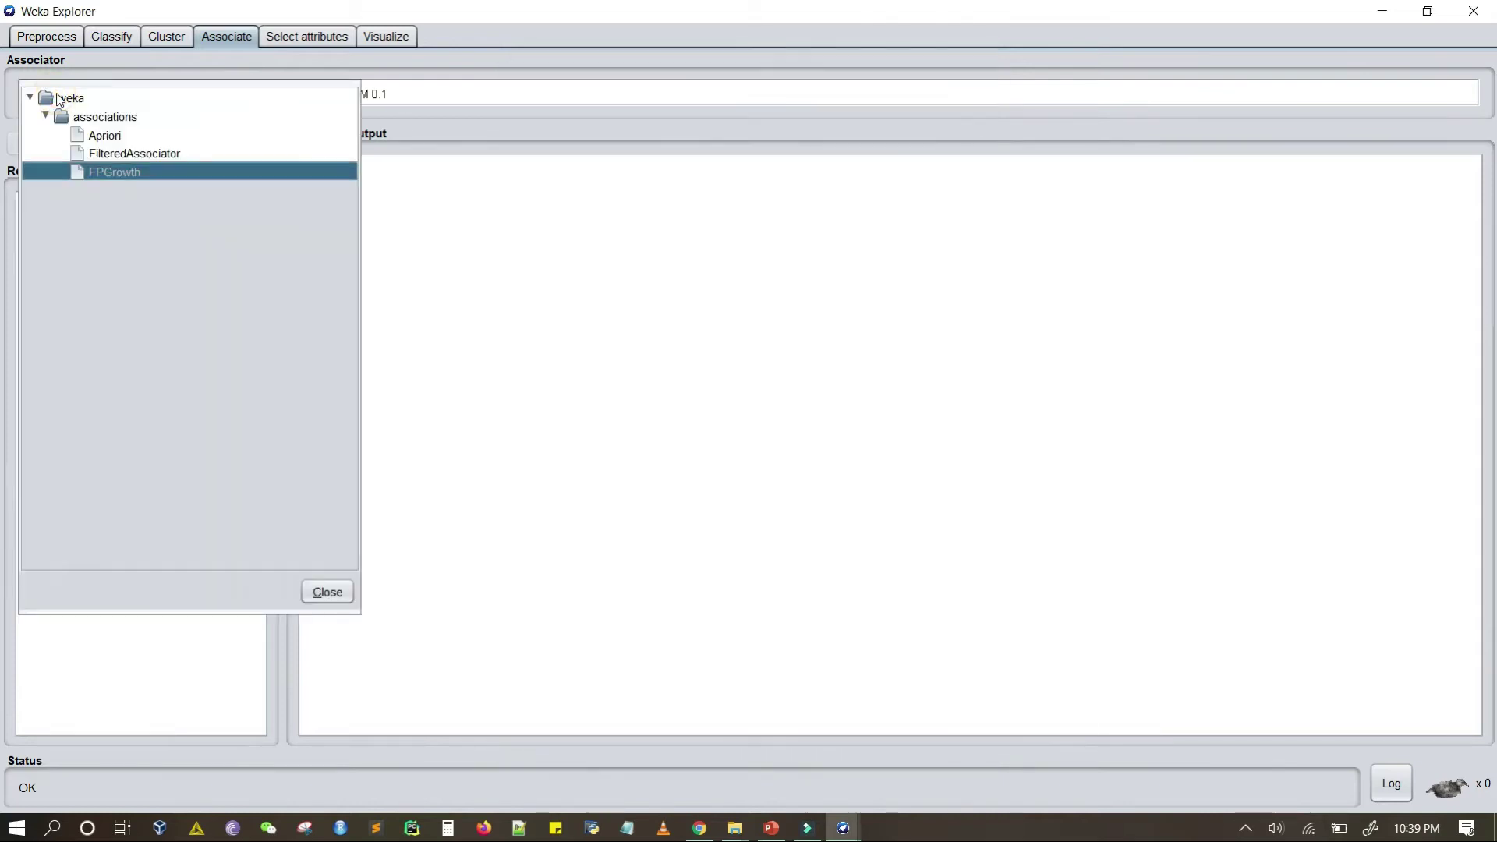
left_click(104, 137)
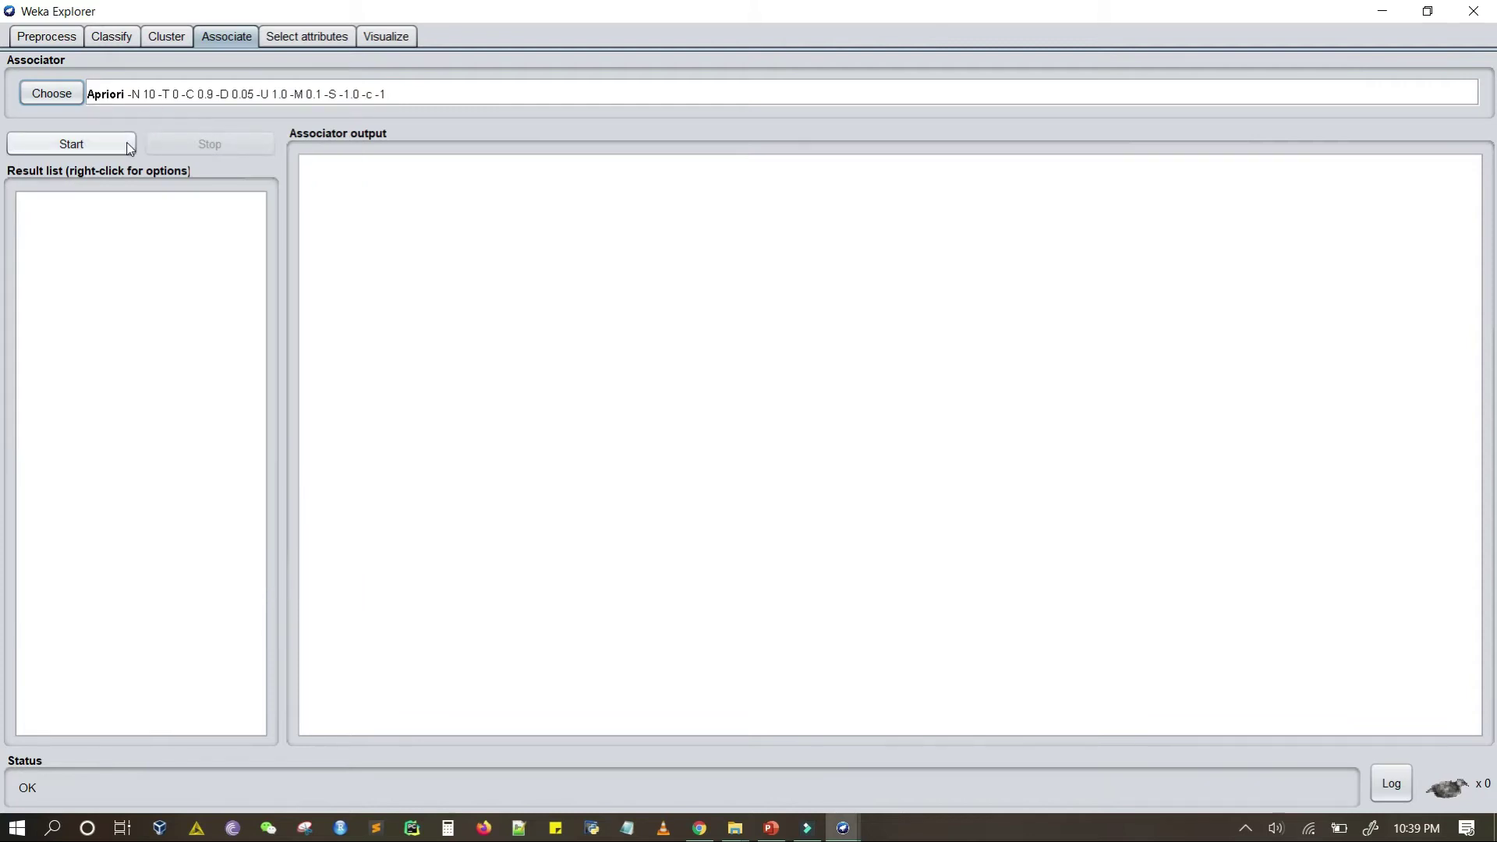
left_click(119, 150)
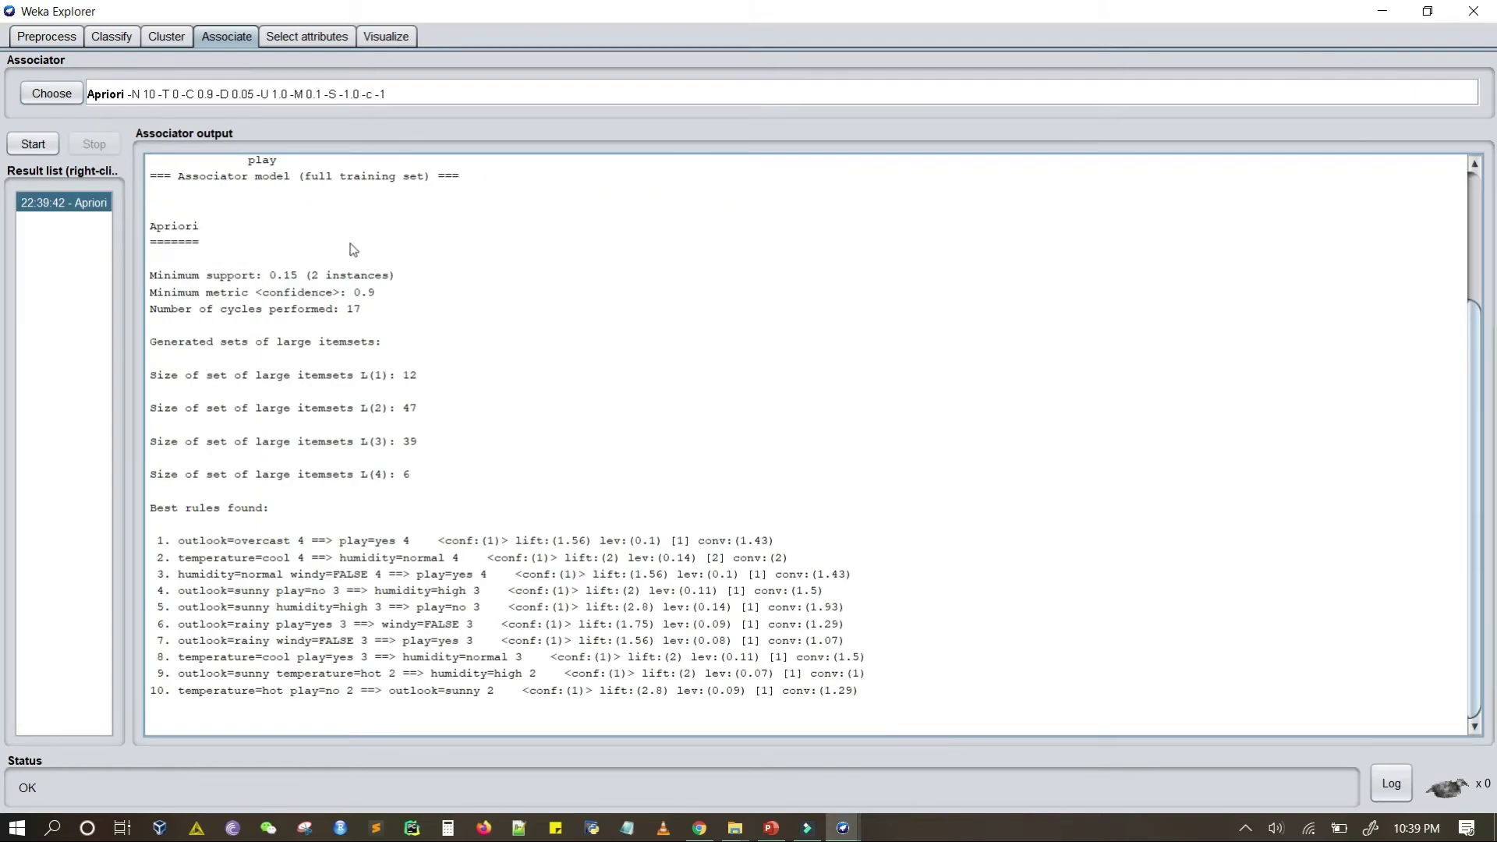
Step: Examine the Apriori output, including the scheme parameters, relation, instances, attributes, minimum support and best rules
scroll(439, 255, "up", 1)
scroll(438, 255, "up", 4)
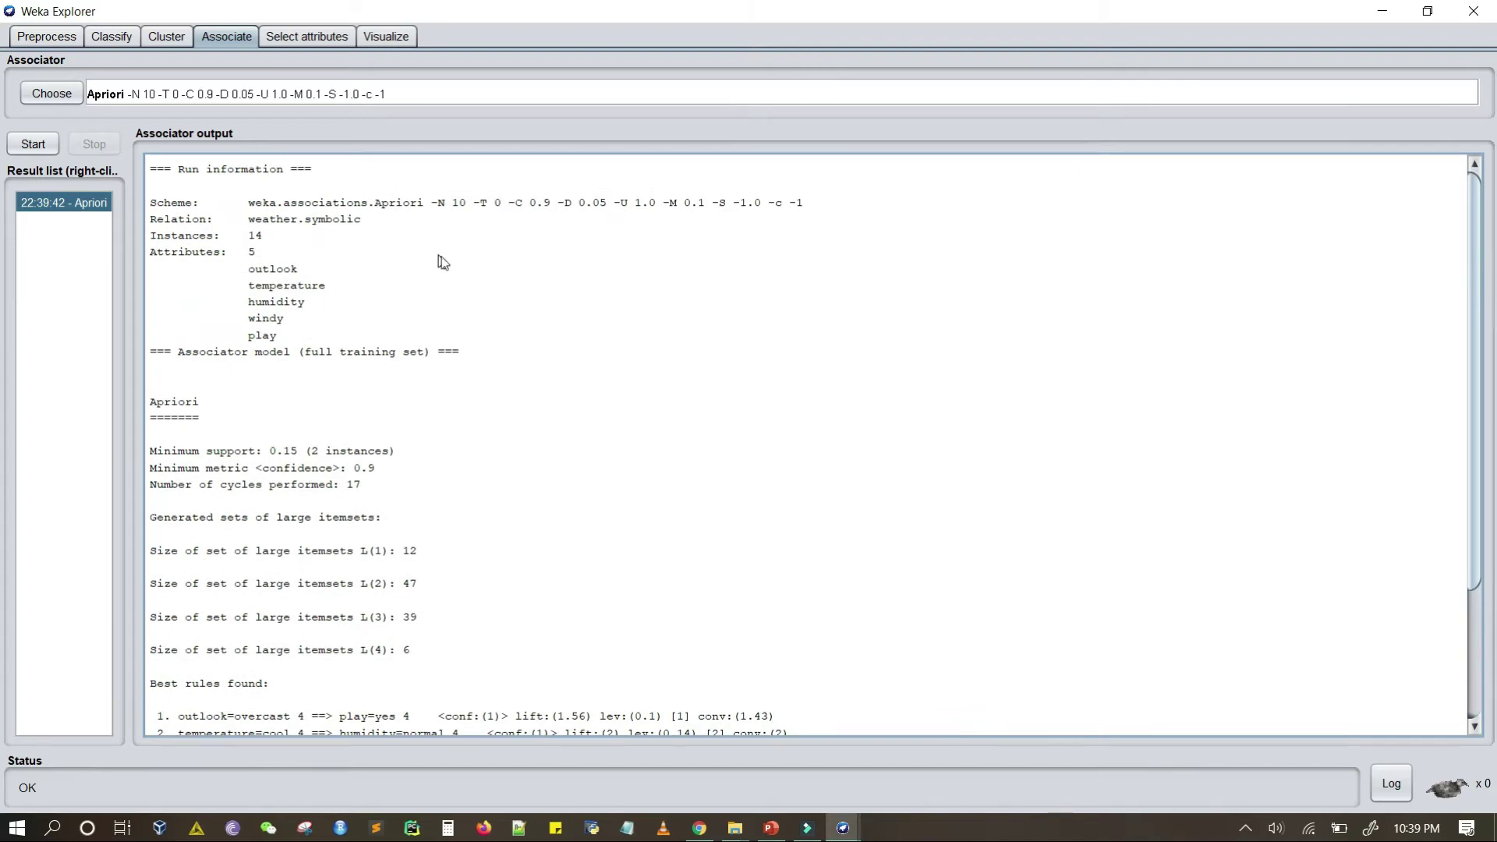
left_click(180, 205)
triple_click(181, 204)
left_click(255, 212)
left_click(336, 201)
left_click(401, 206)
left_click_drag(440, 205, 824, 229)
left_click(310, 240)
left_click(197, 419)
scroll(197, 419, "down", 6)
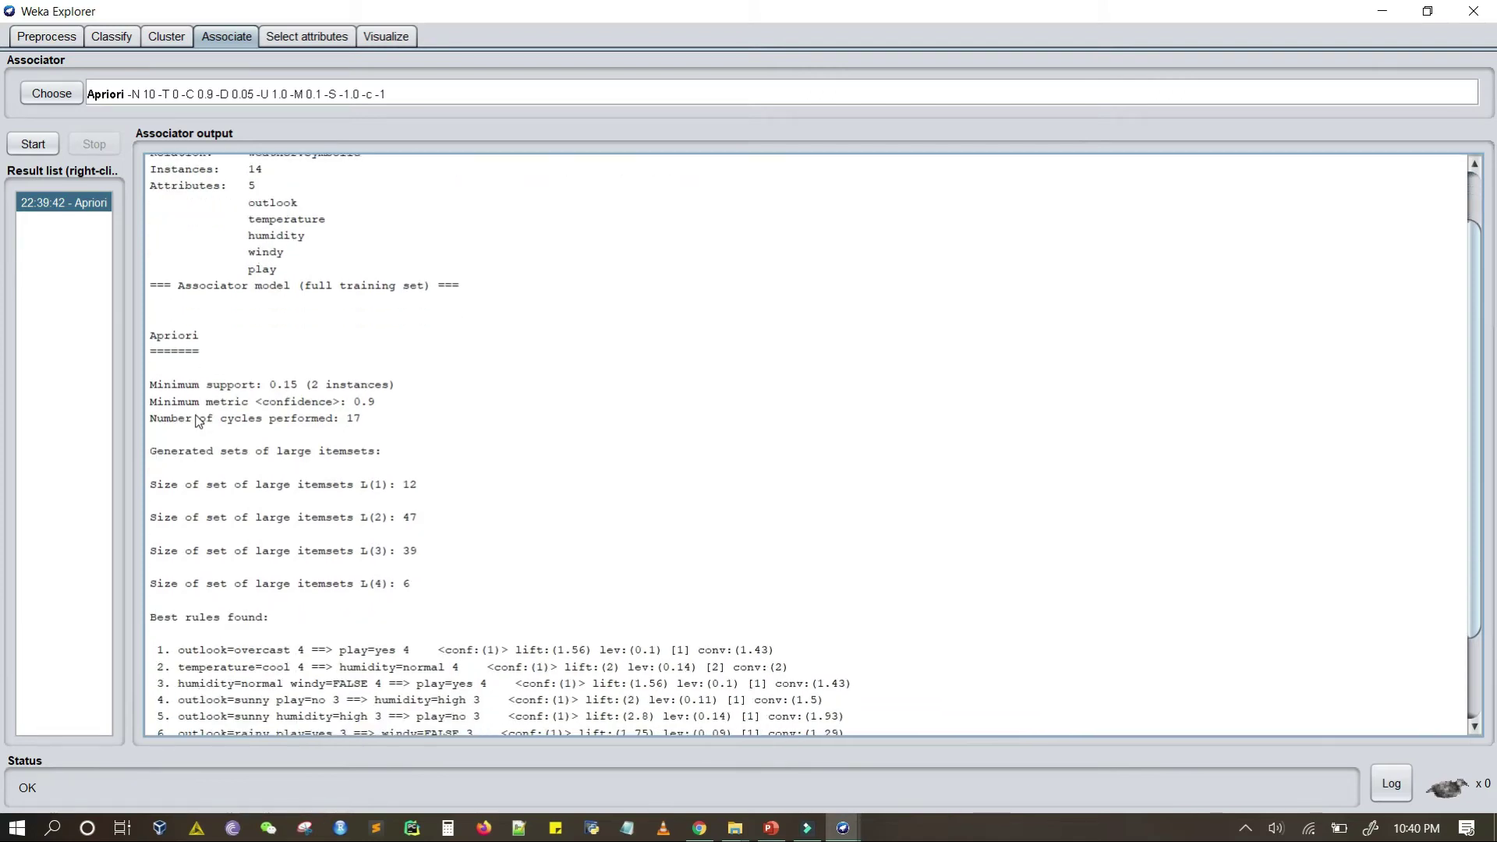
scroll(352, 355, "up", 2)
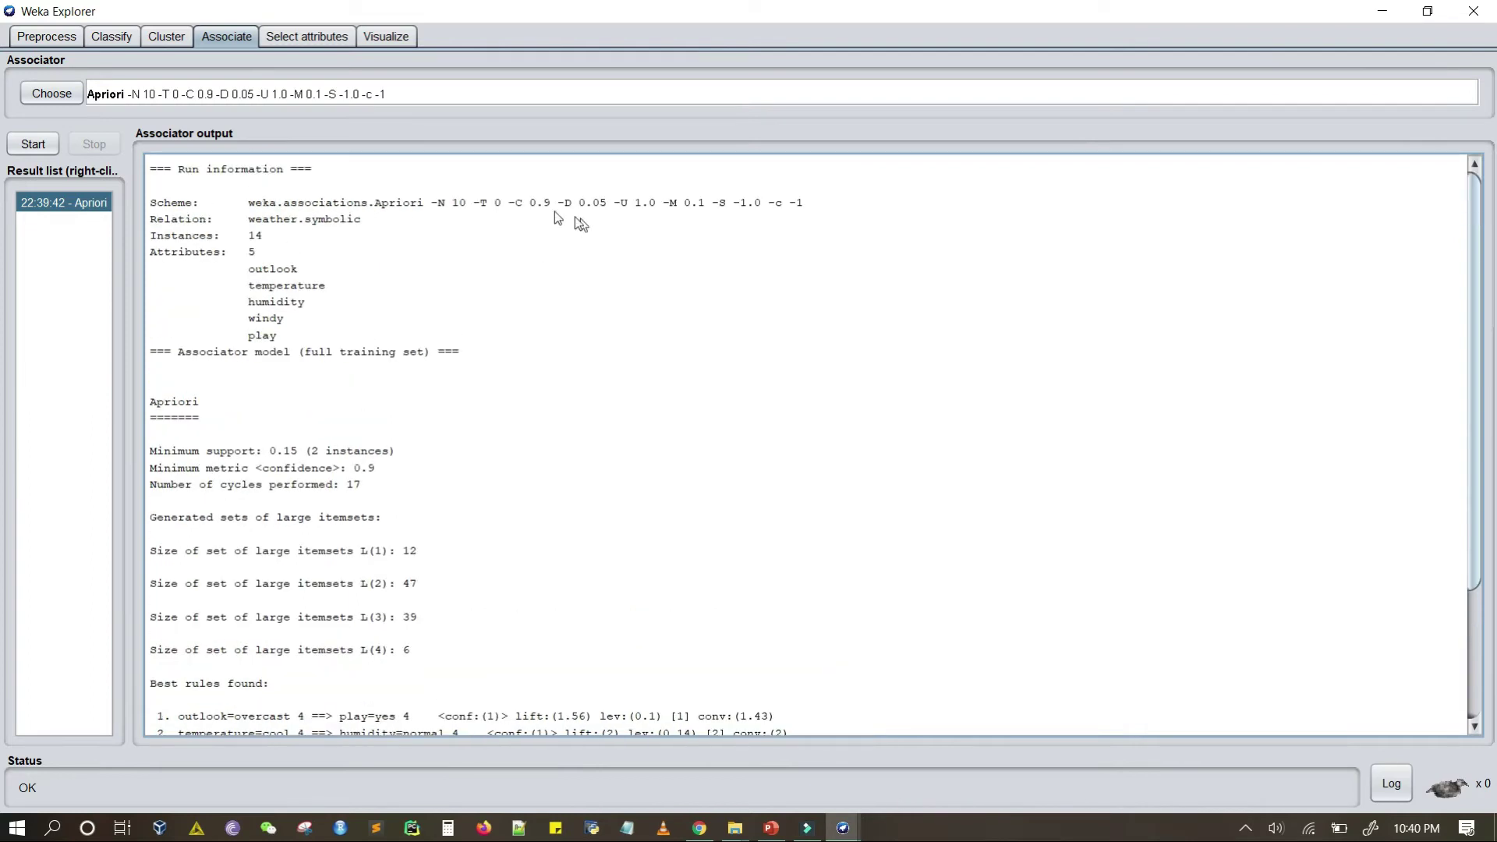
Step: Examine the minimum support value and its equivalent instance count in the Apriori output
scroll(334, 390, "down", 1)
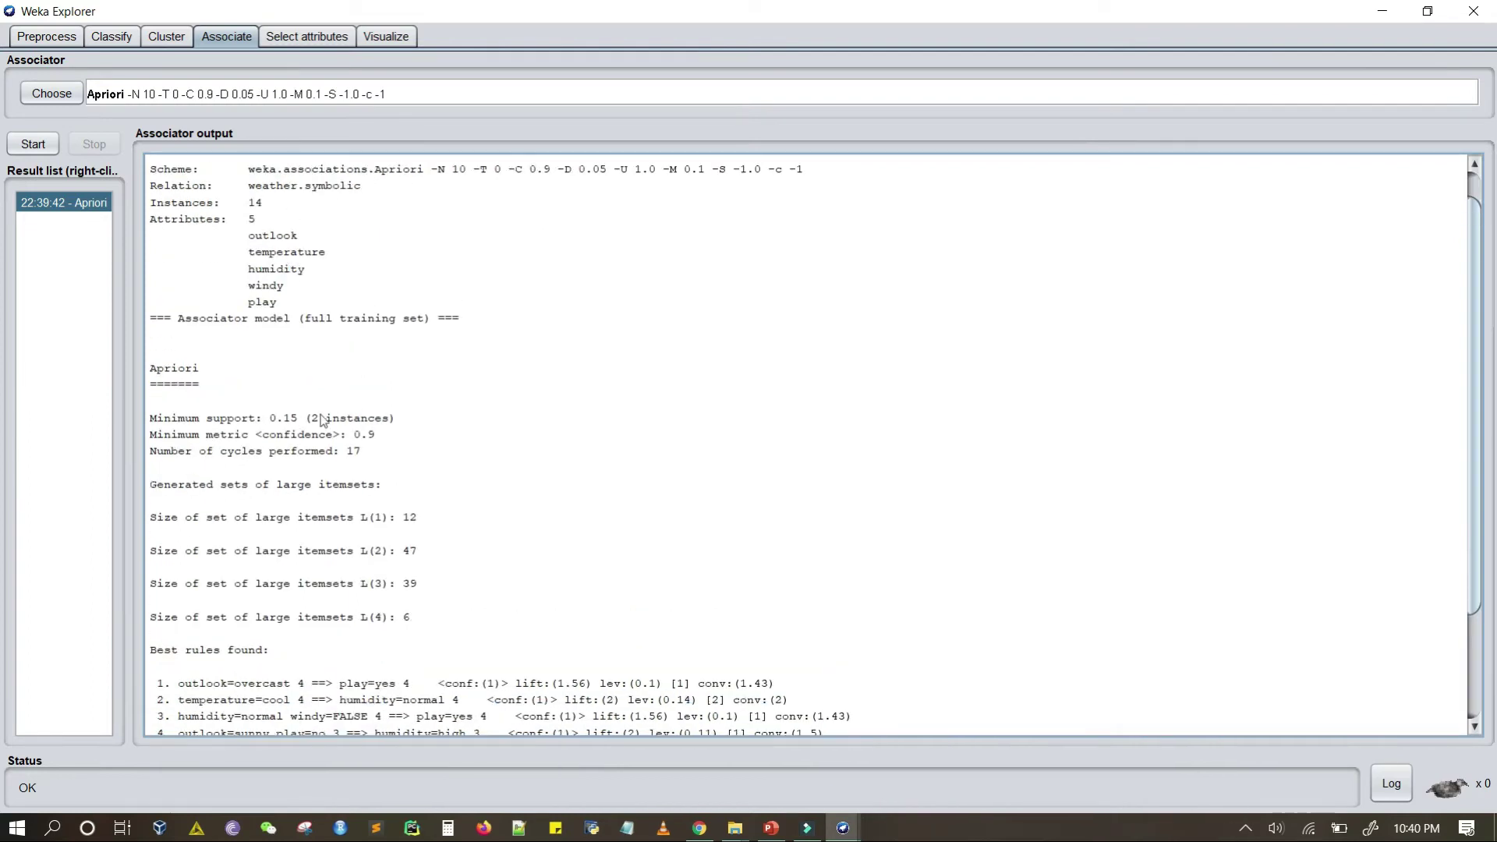
double_click(295, 422)
left_click_drag(277, 422, 273, 421)
left_click_drag(311, 421, 388, 423)
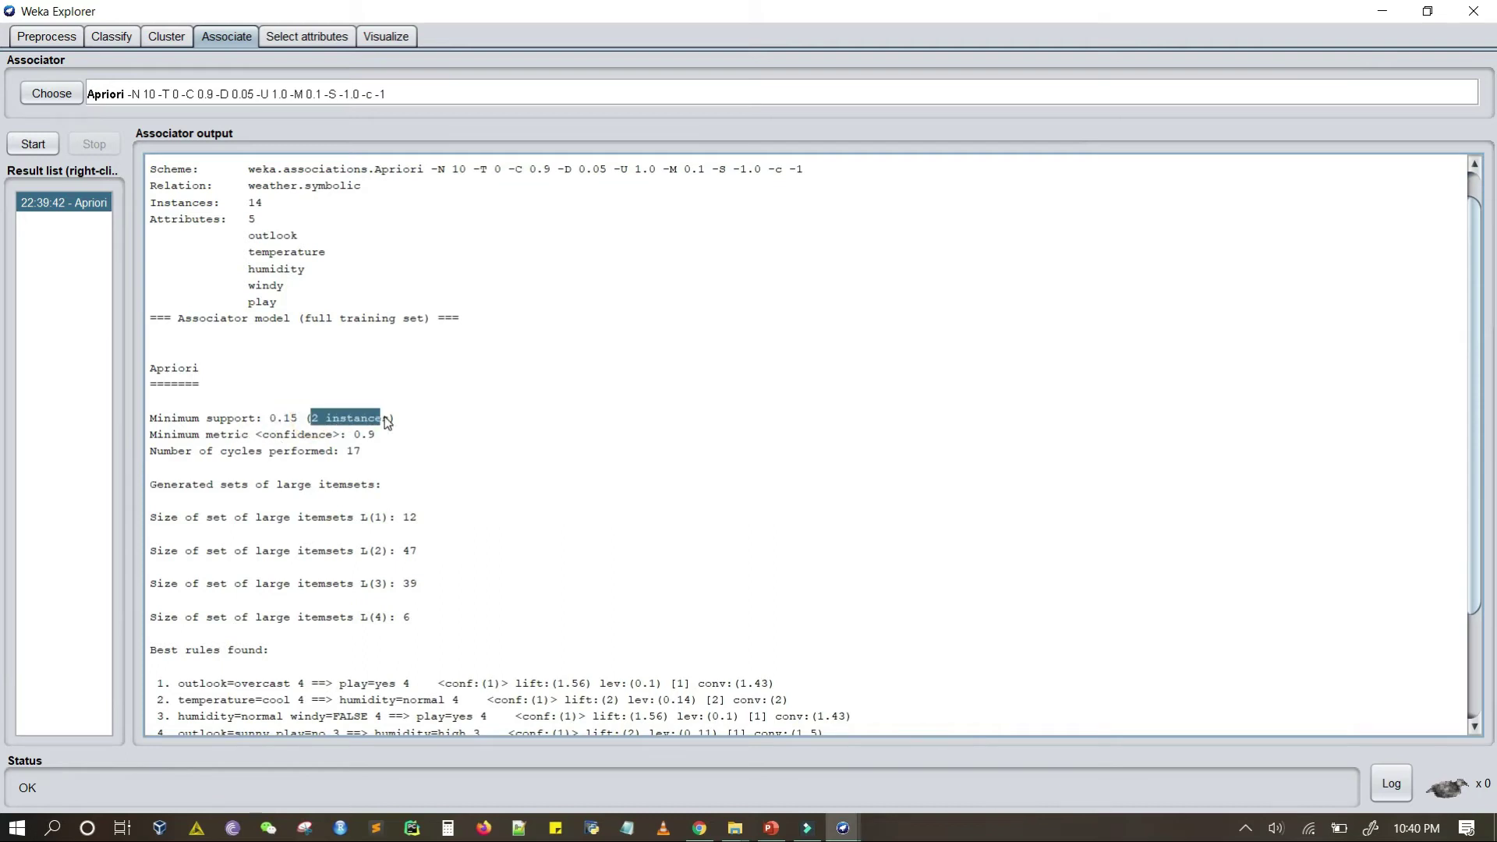
left_click(269, 421)
left_click_drag(269, 421, 301, 425)
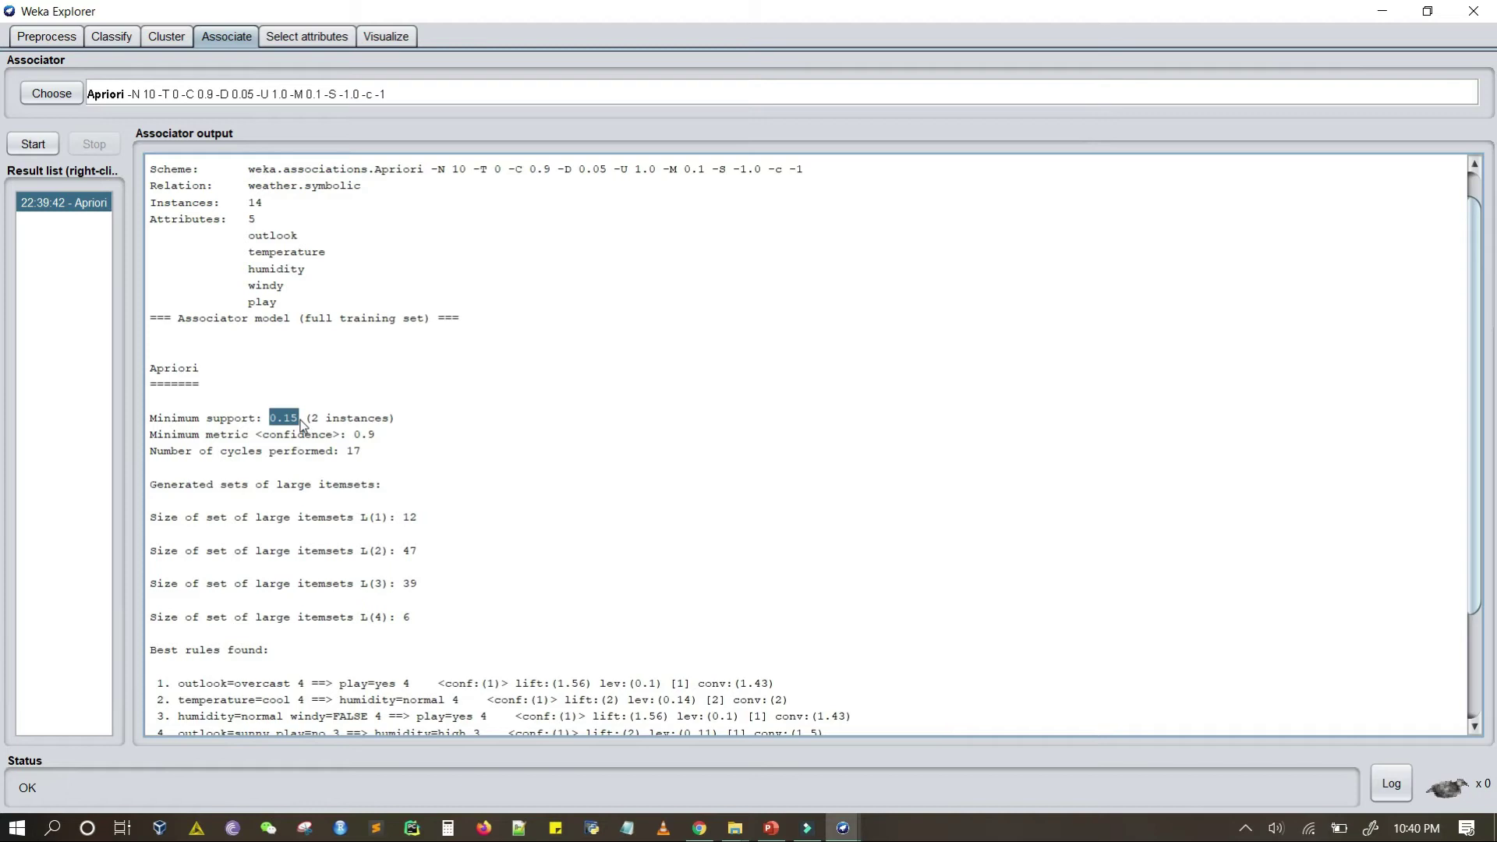
left_click_drag(304, 425, 271, 420)
left_click(312, 407)
left_click(317, 418)
double_click(316, 419)
Step: Compare the dataset's total instance count with the minimum support line of the Apriori output
triple_click(260, 204)
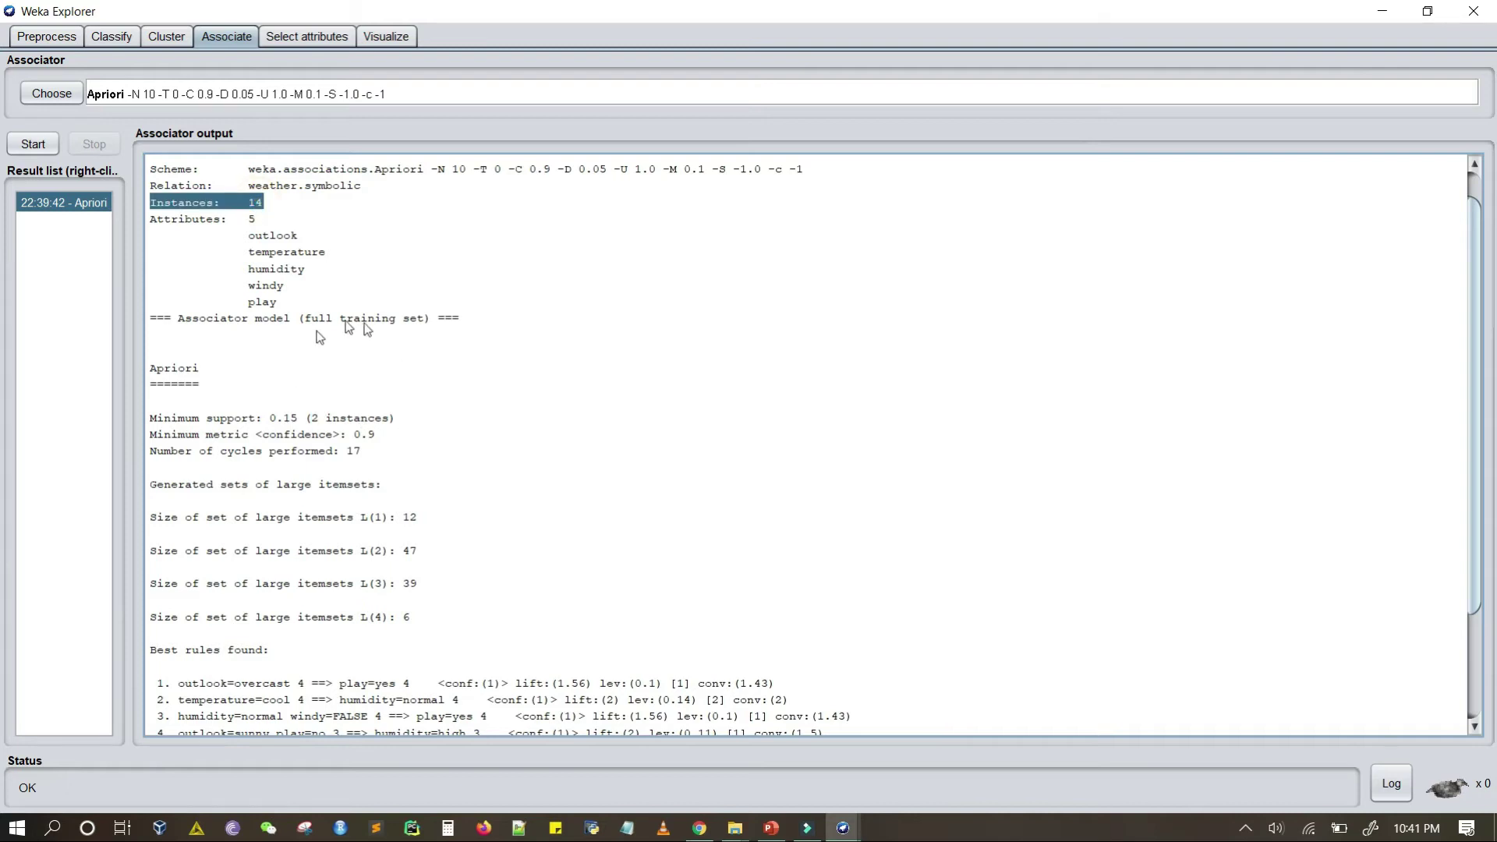
left_click(264, 211)
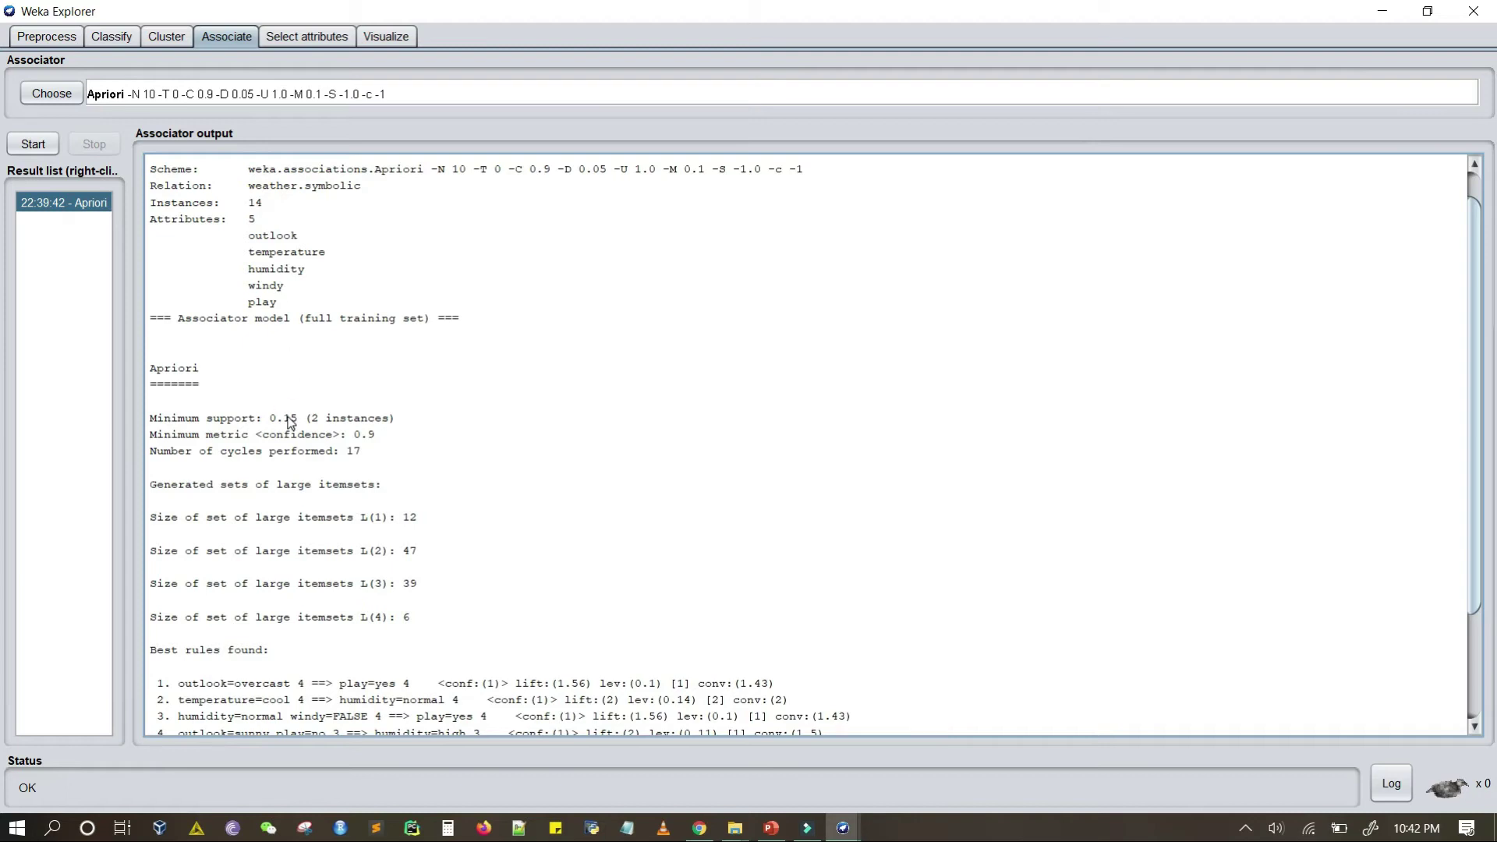
left_click_drag(312, 419, 323, 421)
left_click(323, 422)
left_click(266, 418)
triple_click(266, 419)
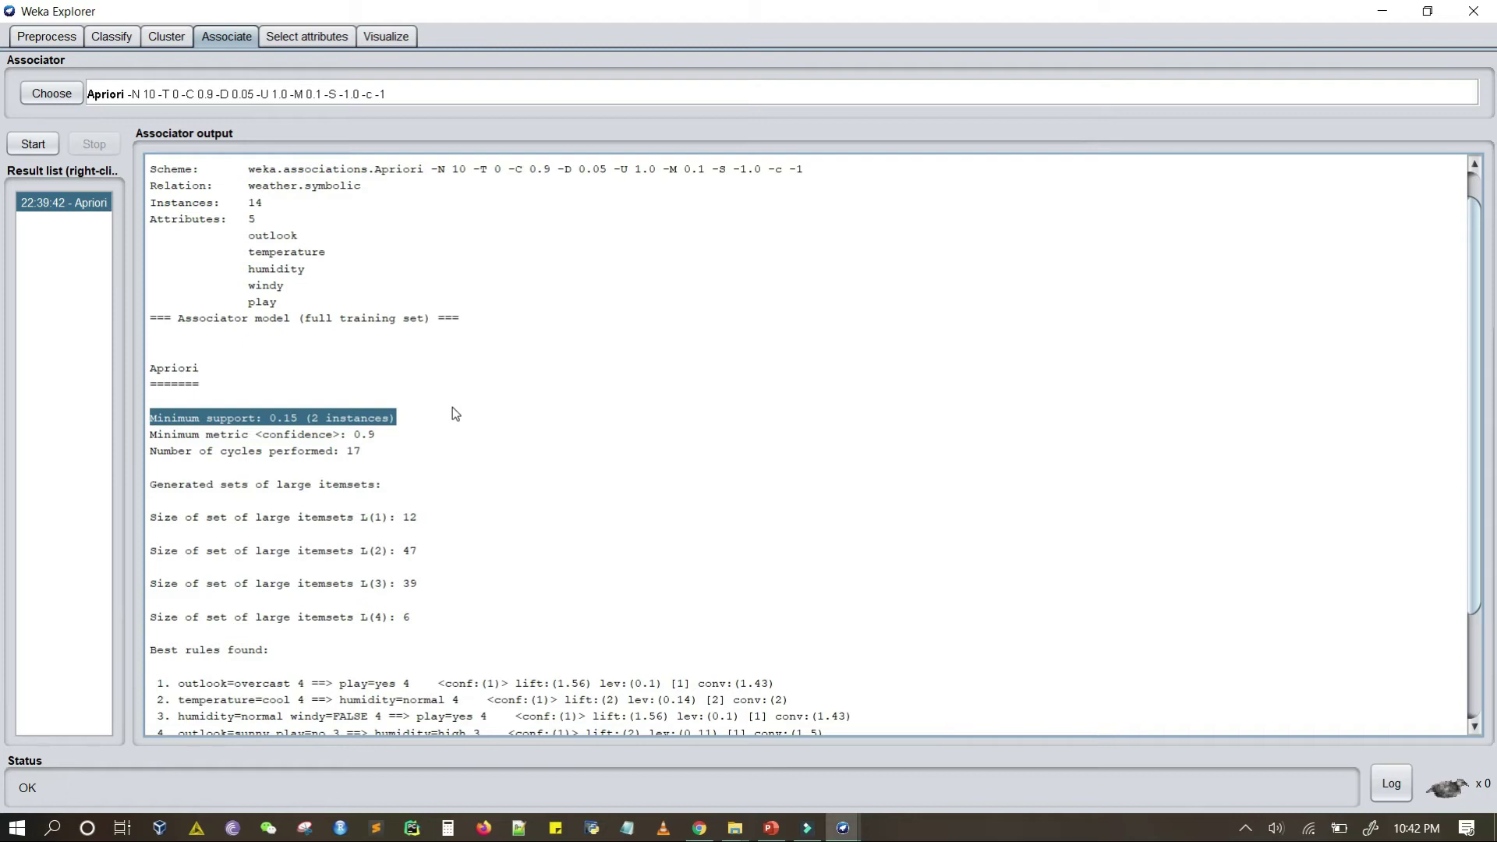
Step: Examine the minimum confidence metric and the number of cycles performed in the Apriori output
double_click(278, 435)
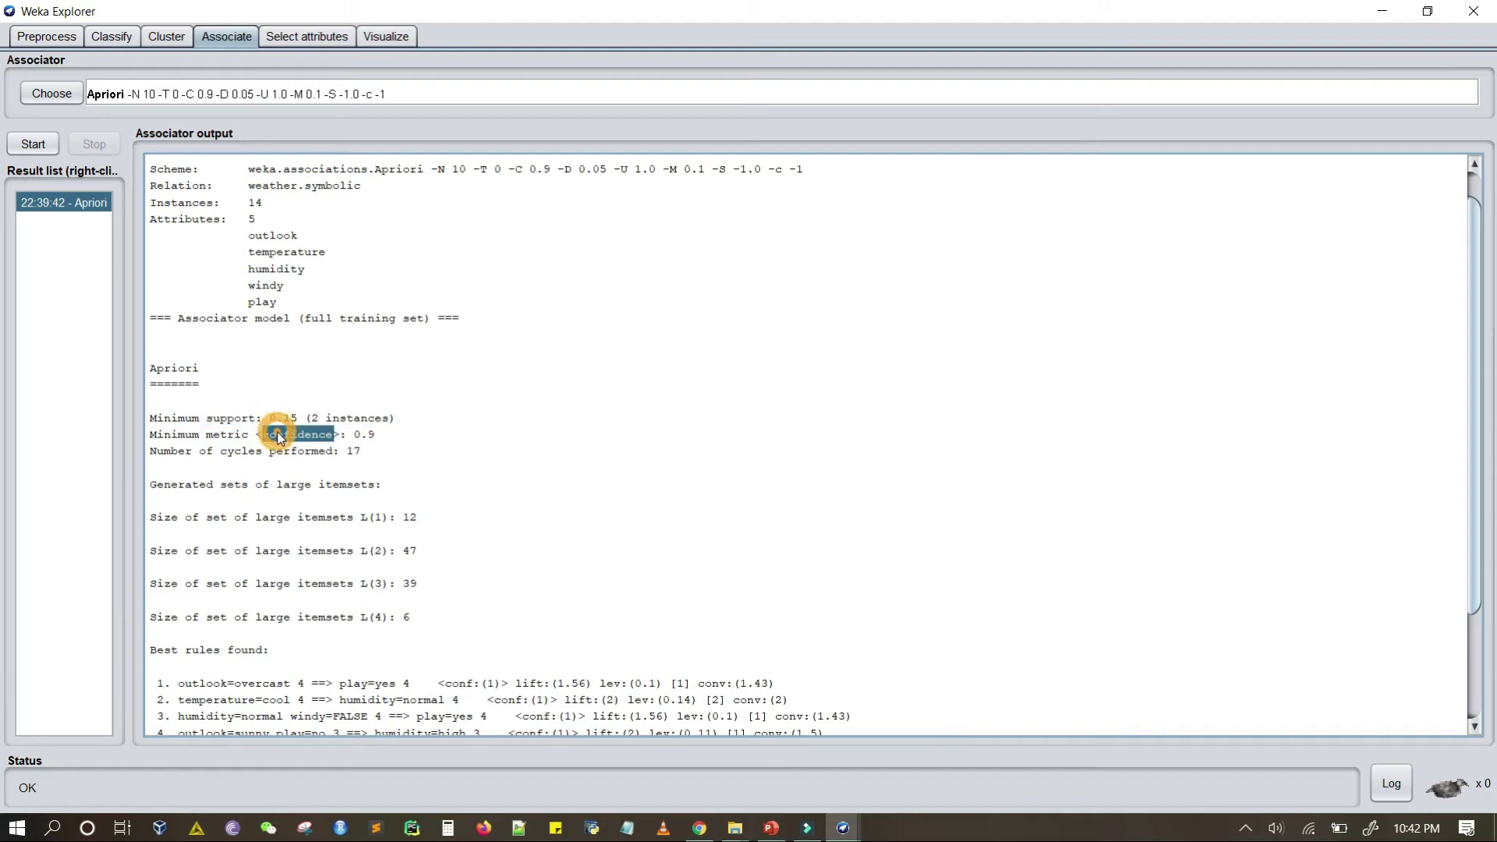
double_click(218, 437)
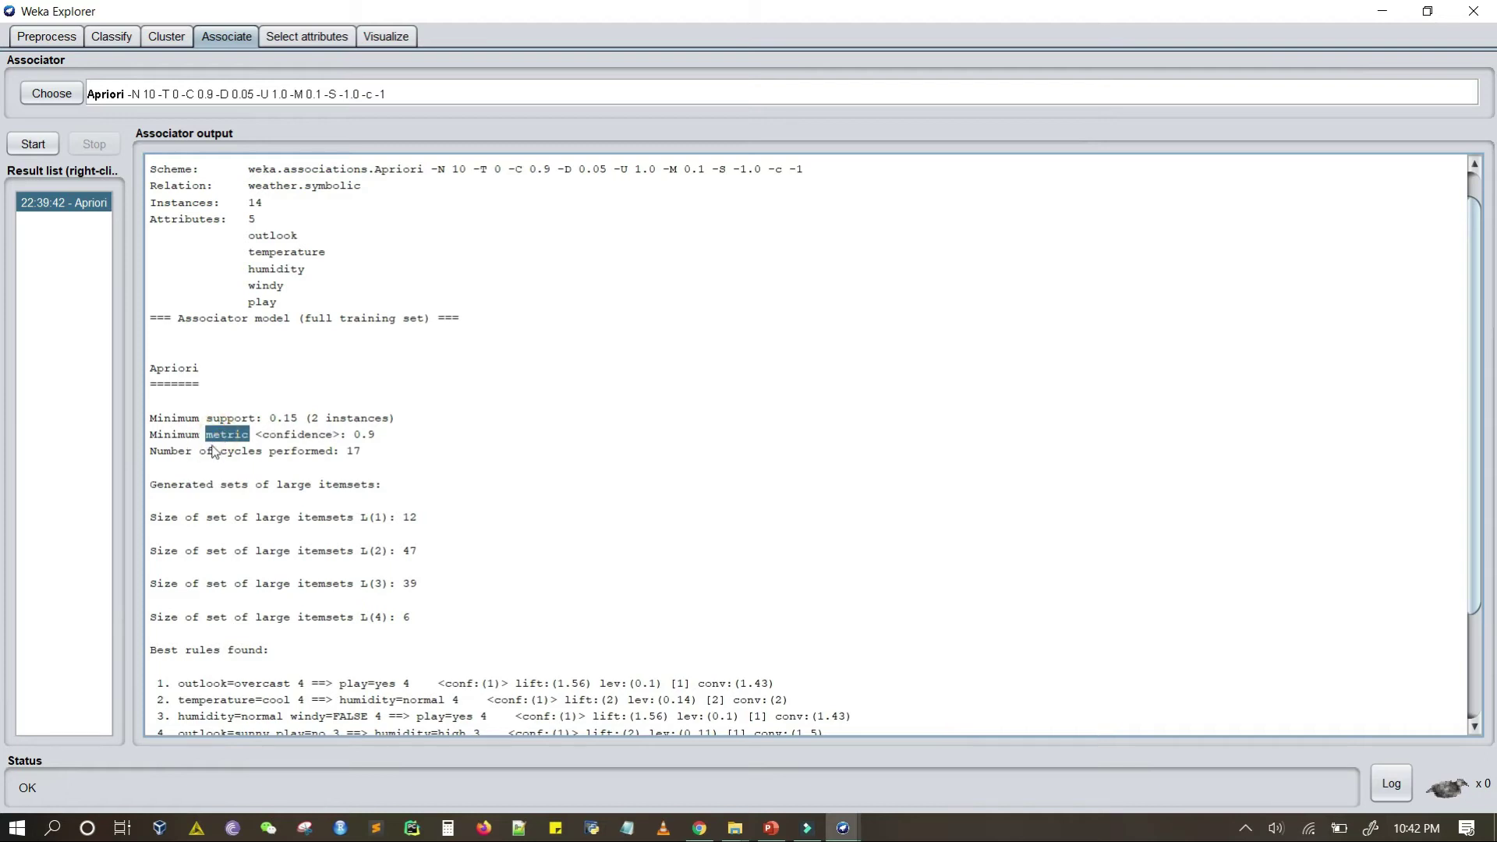
left_click(298, 437)
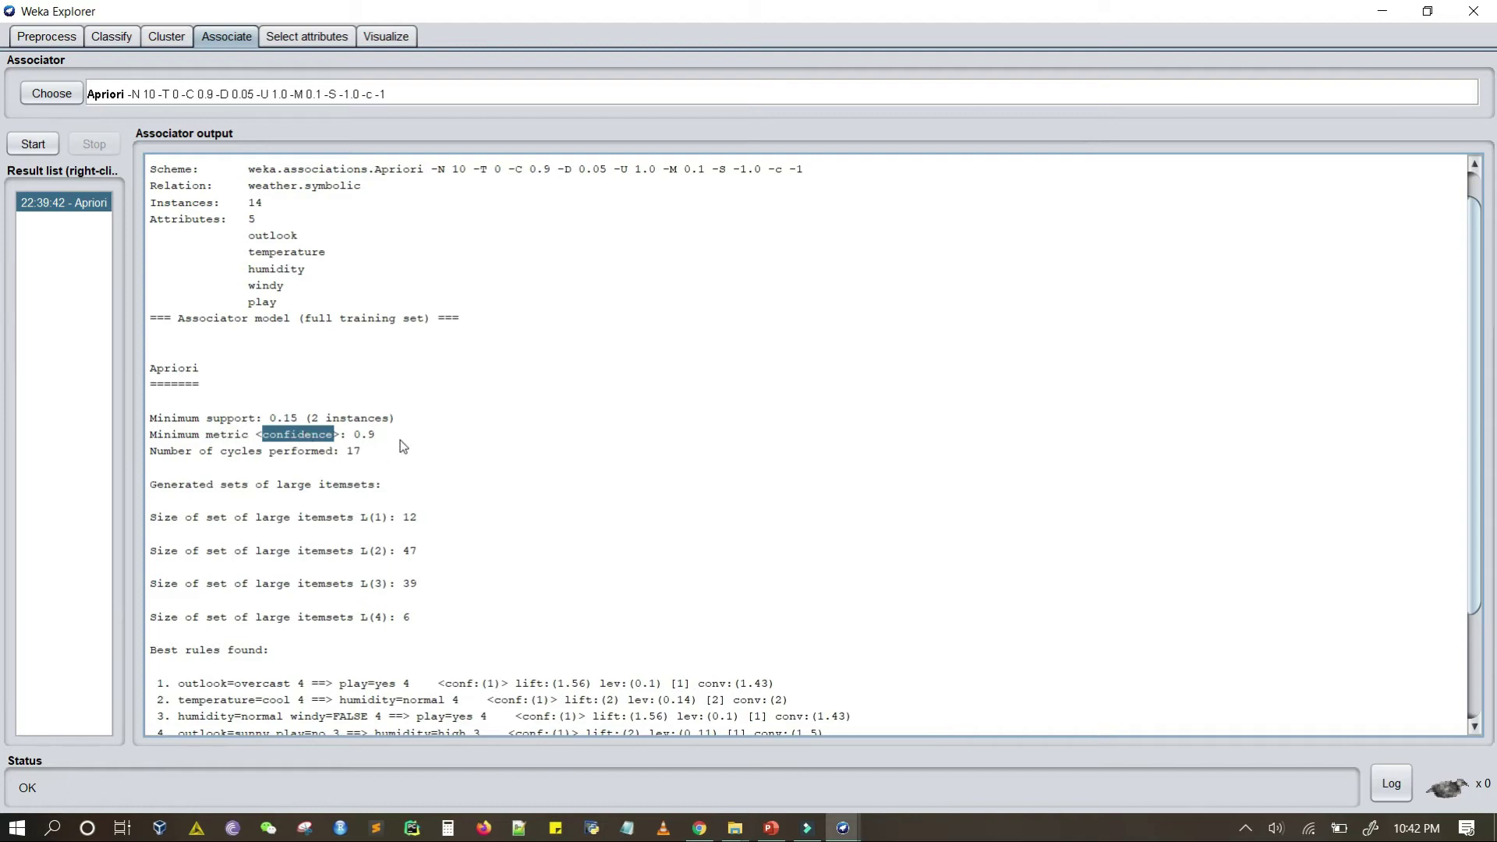
left_click_drag(377, 434, 355, 438)
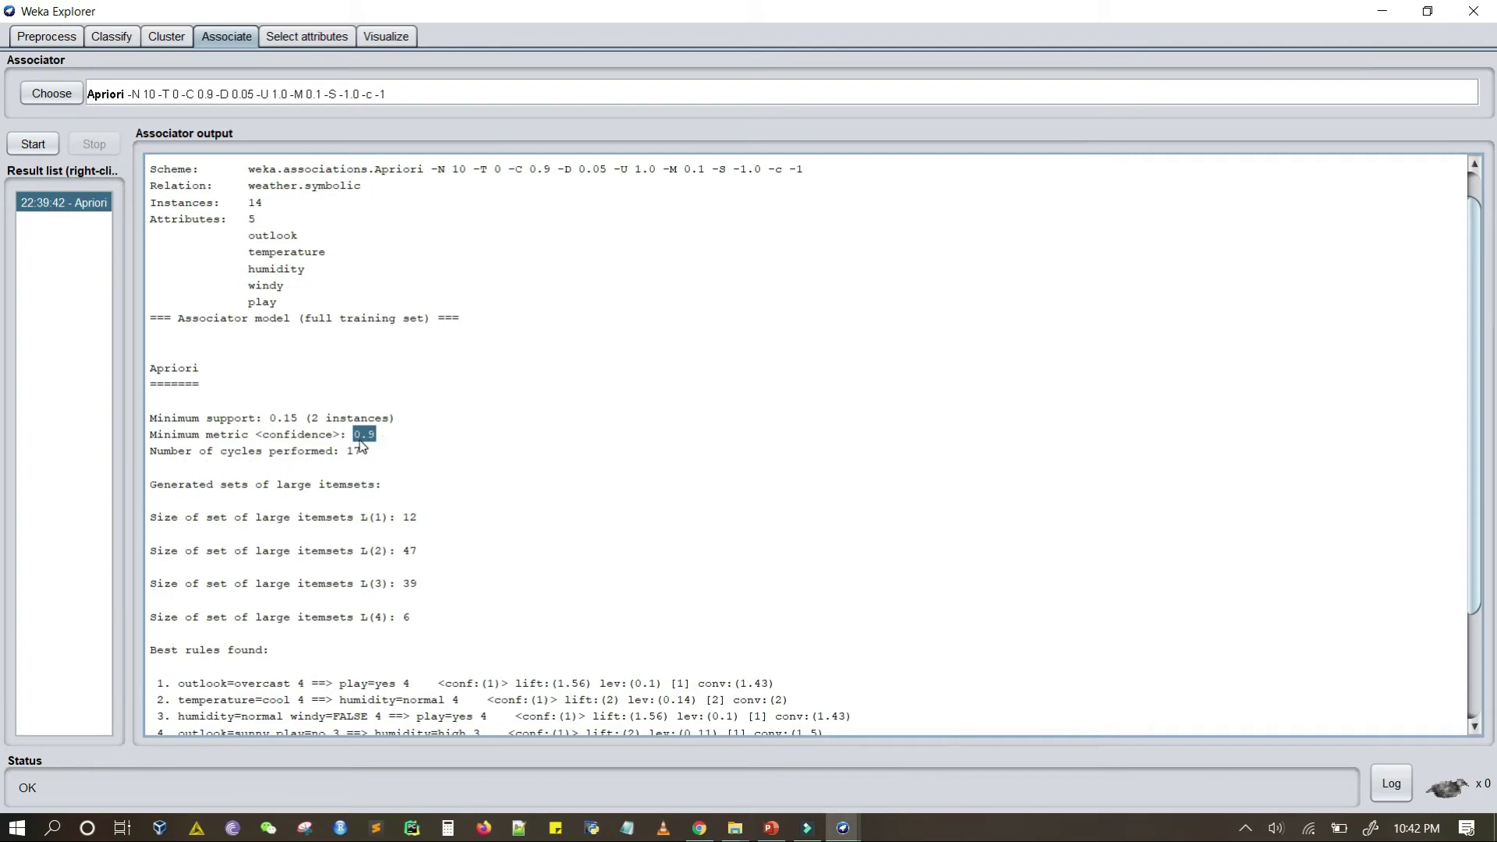
mouse_move(378, 452)
left_mouse_down()
mouse_move(317, 441)
mouse_move(349, 457)
left_mouse_up()
left_click(379, 458)
Step: Examine the generated large itemset sizes for L(1) and L(2)
scroll(379, 458, "down", 3)
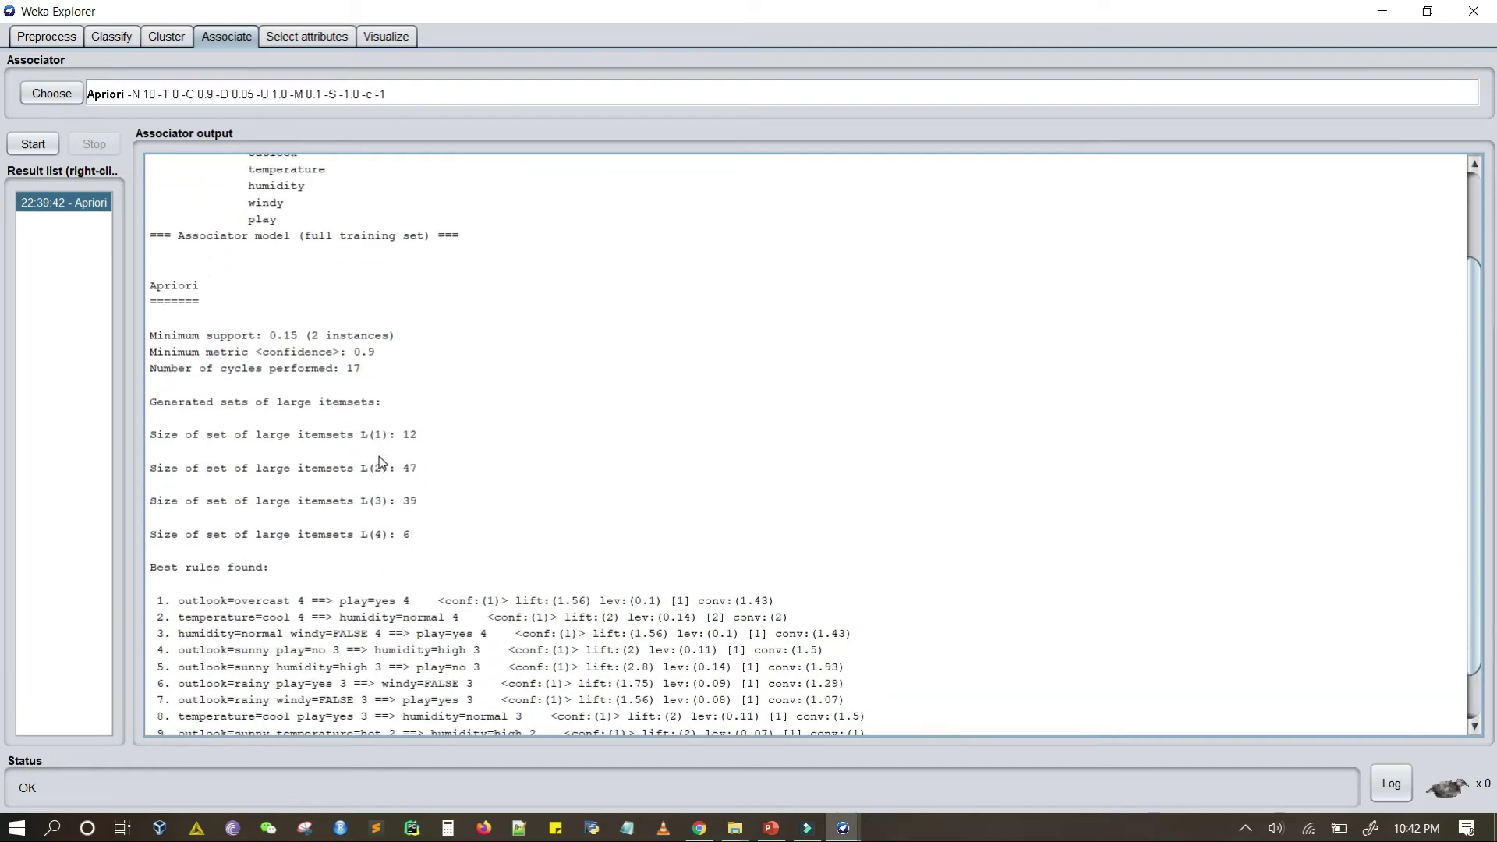
scroll(379, 459, "down", 1)
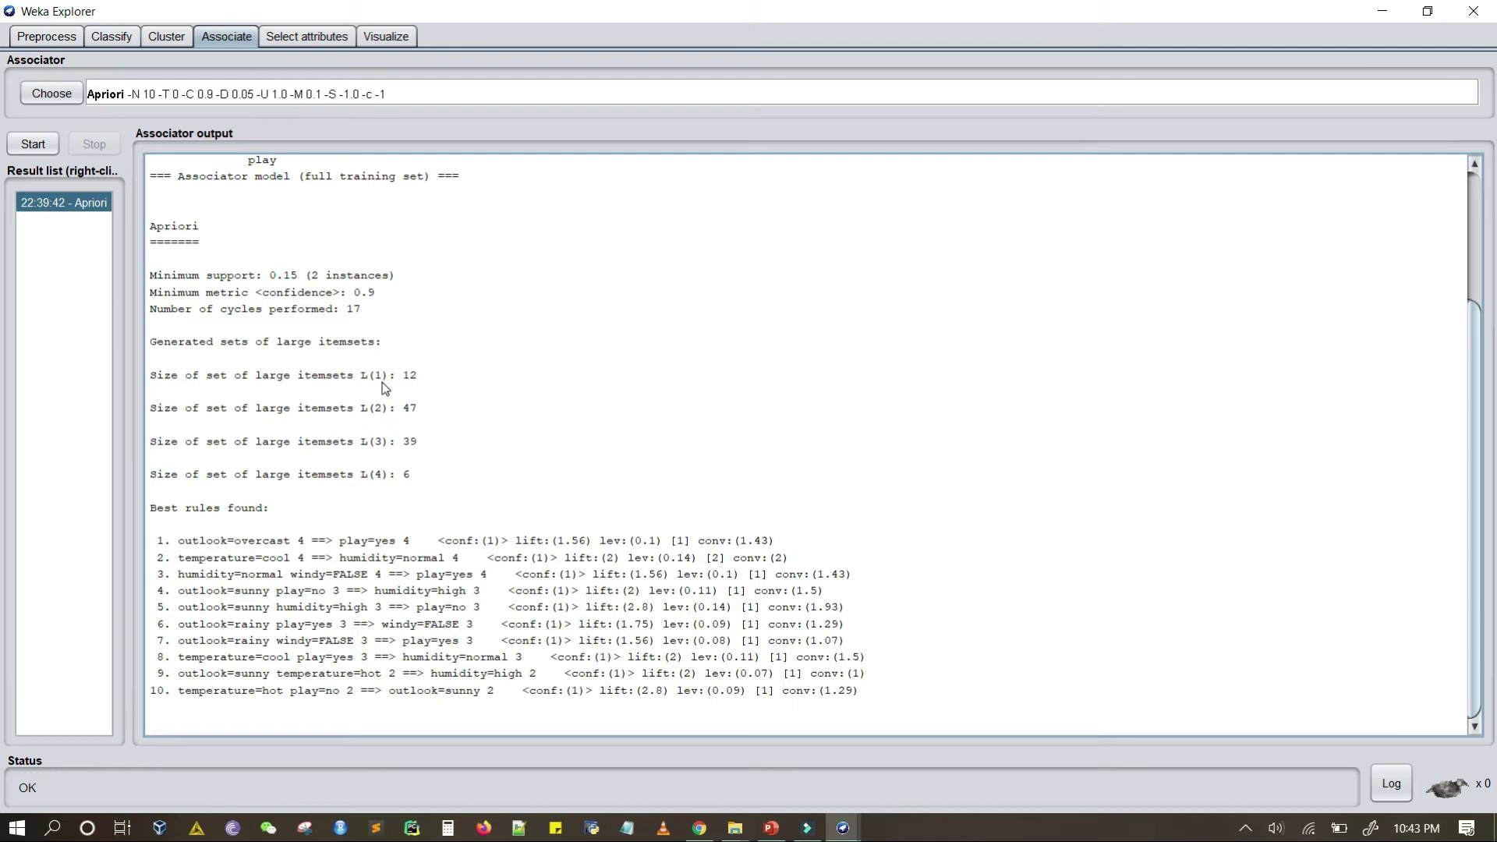
triple_click(412, 385)
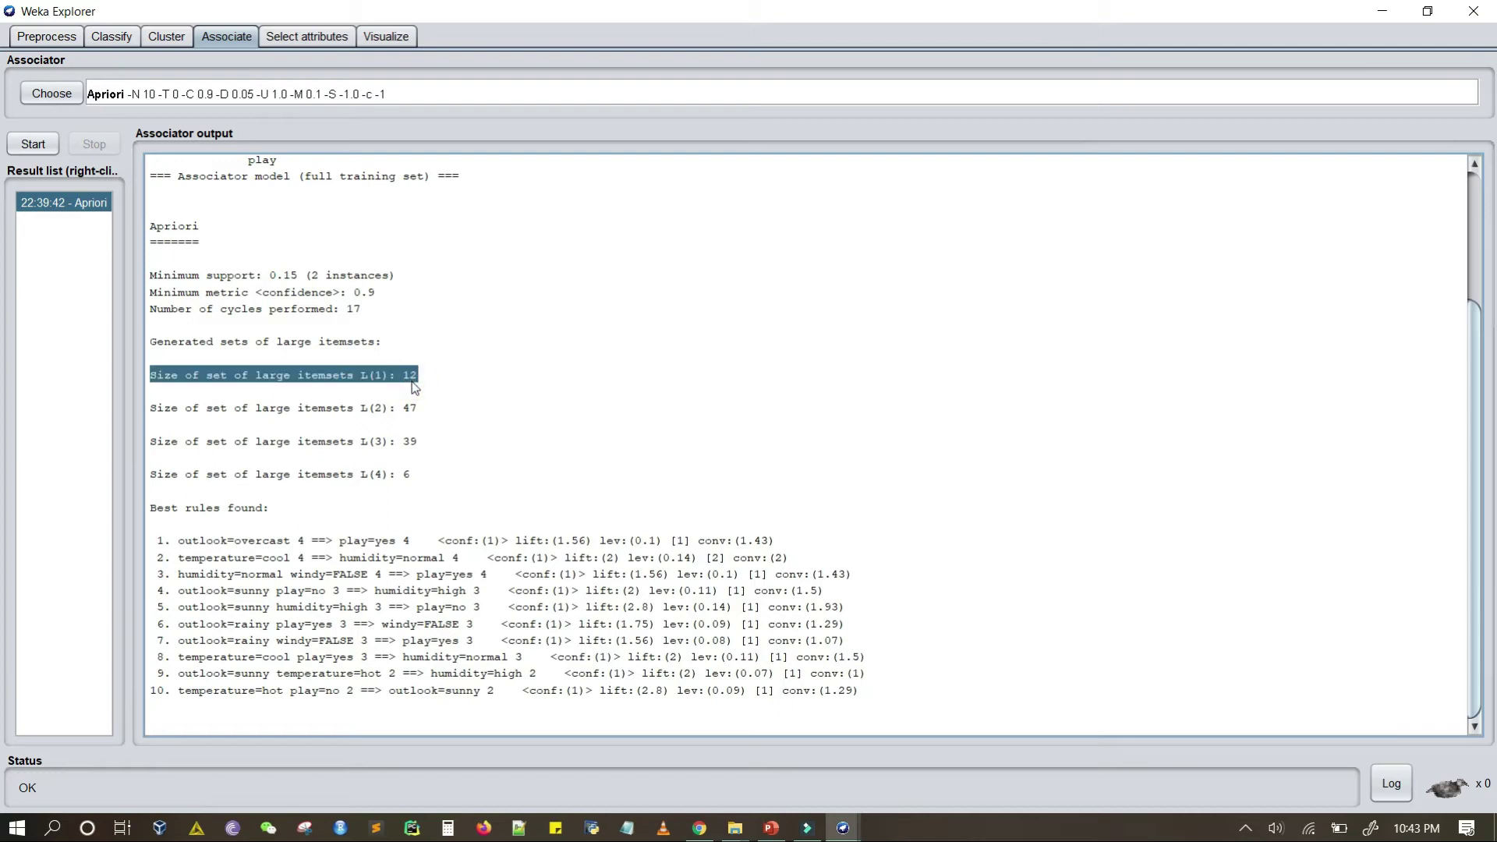
double_click(378, 380)
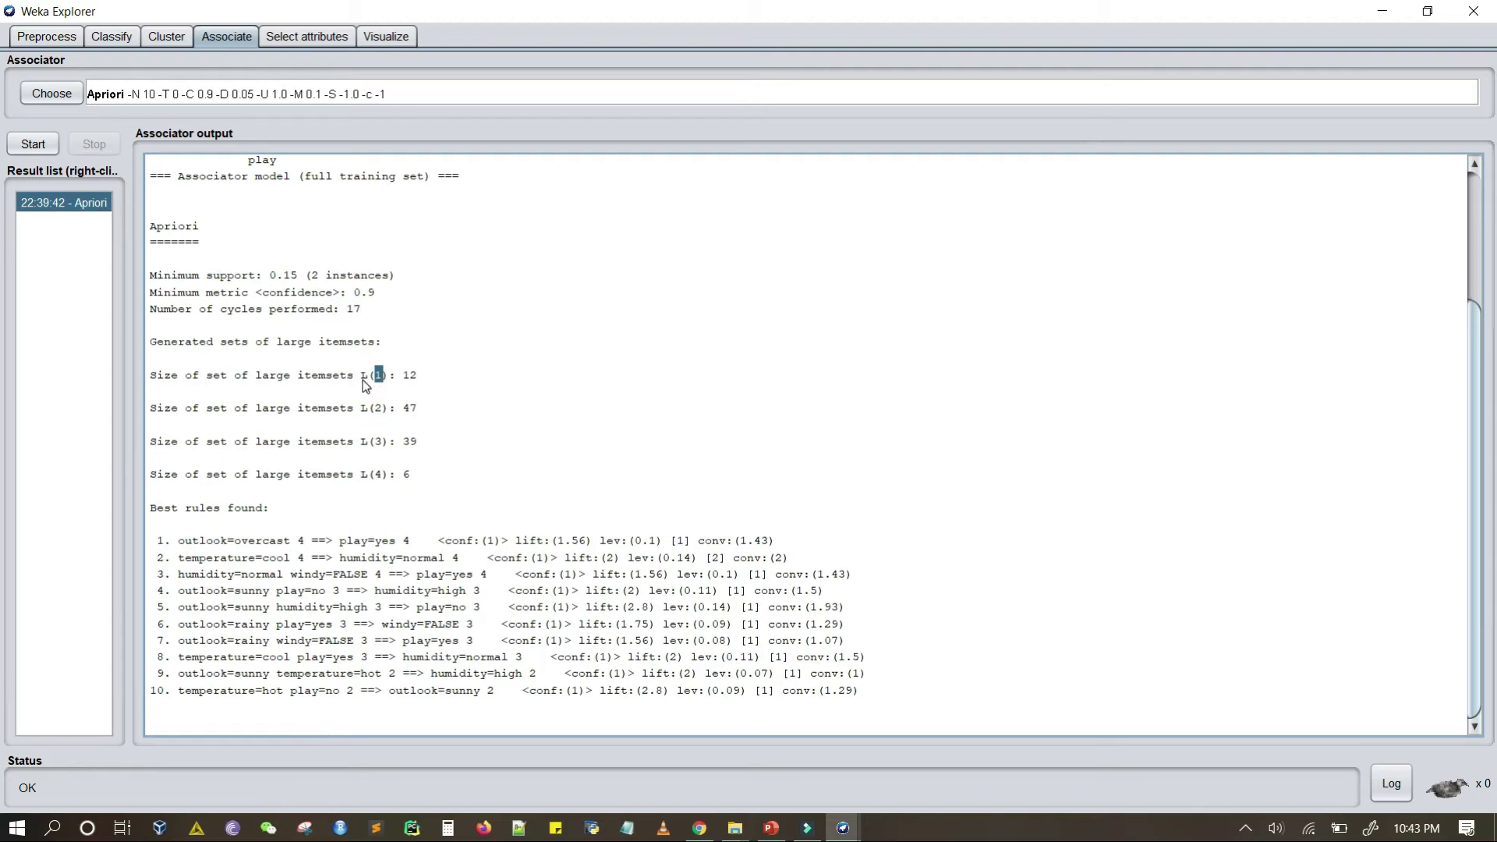
double_click(363, 378)
double_click(410, 376)
double_click(410, 409)
left_click(384, 413)
Step: Examine the instance counts and confidence of the first best rule, from outlook=overcast to play=yes
double_click(407, 542)
double_click(301, 541)
left_click(369, 528)
double_click(491, 540)
Step: Switch to Paint and handwrite the rule A → B on the canvas with a red brush
left_click(879, 828)
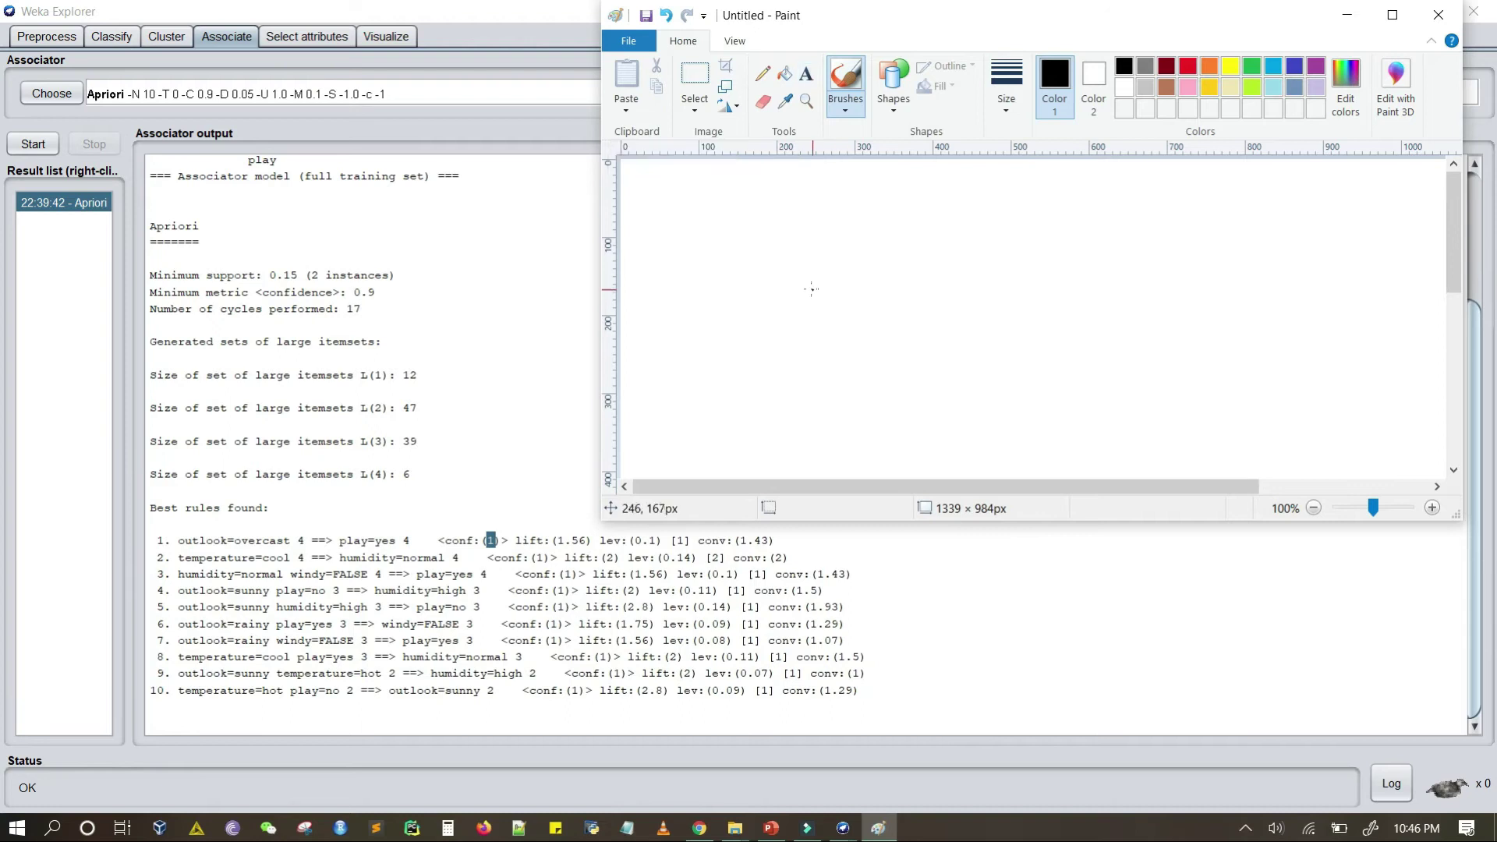
left_click(845, 101)
left_click(845, 179)
mouse_move(732, 247)
left_mouse_down()
mouse_move(741, 227)
mouse_move(743, 254)
left_mouse_up()
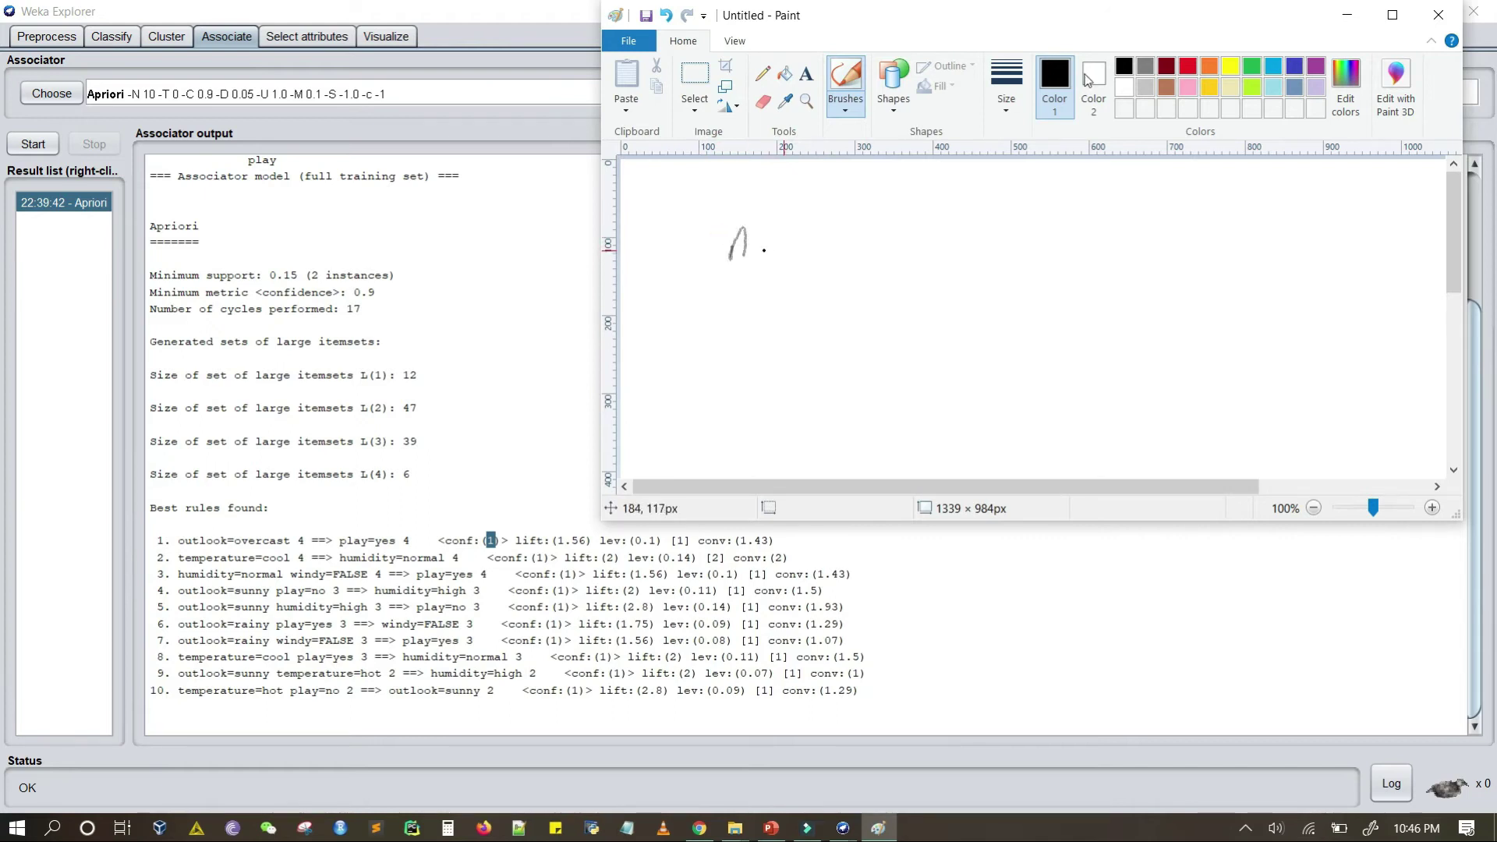
left_click(1188, 67)
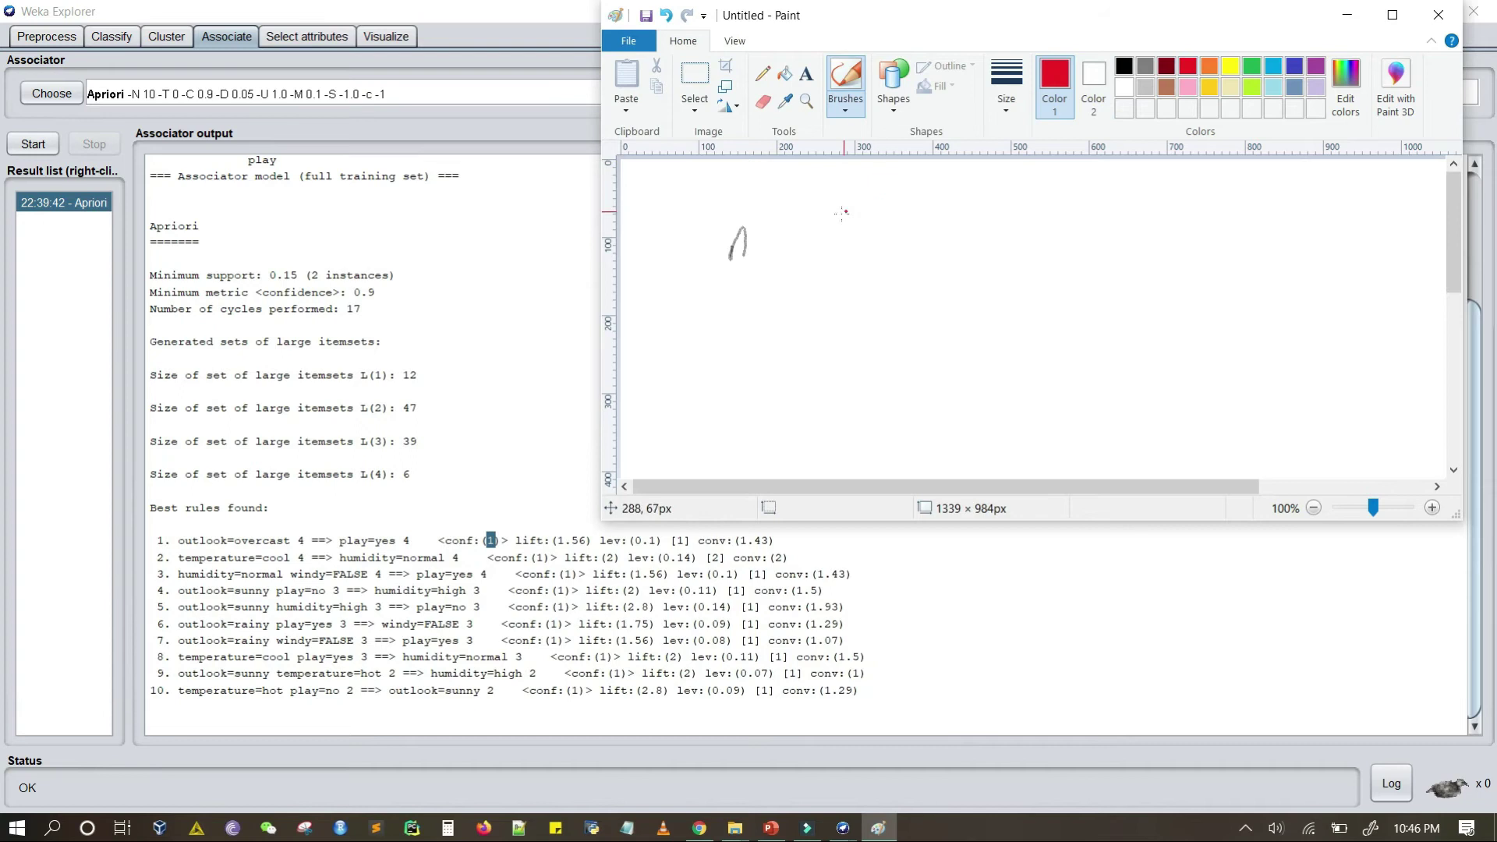
mouse_move(839, 234)
left_mouse_down()
mouse_move(841, 204)
mouse_move(856, 233)
mouse_move(854, 217)
mouse_move(897, 219)
mouse_move(891, 230)
mouse_move(914, 209)
mouse_move(915, 226)
left_mouse_up()
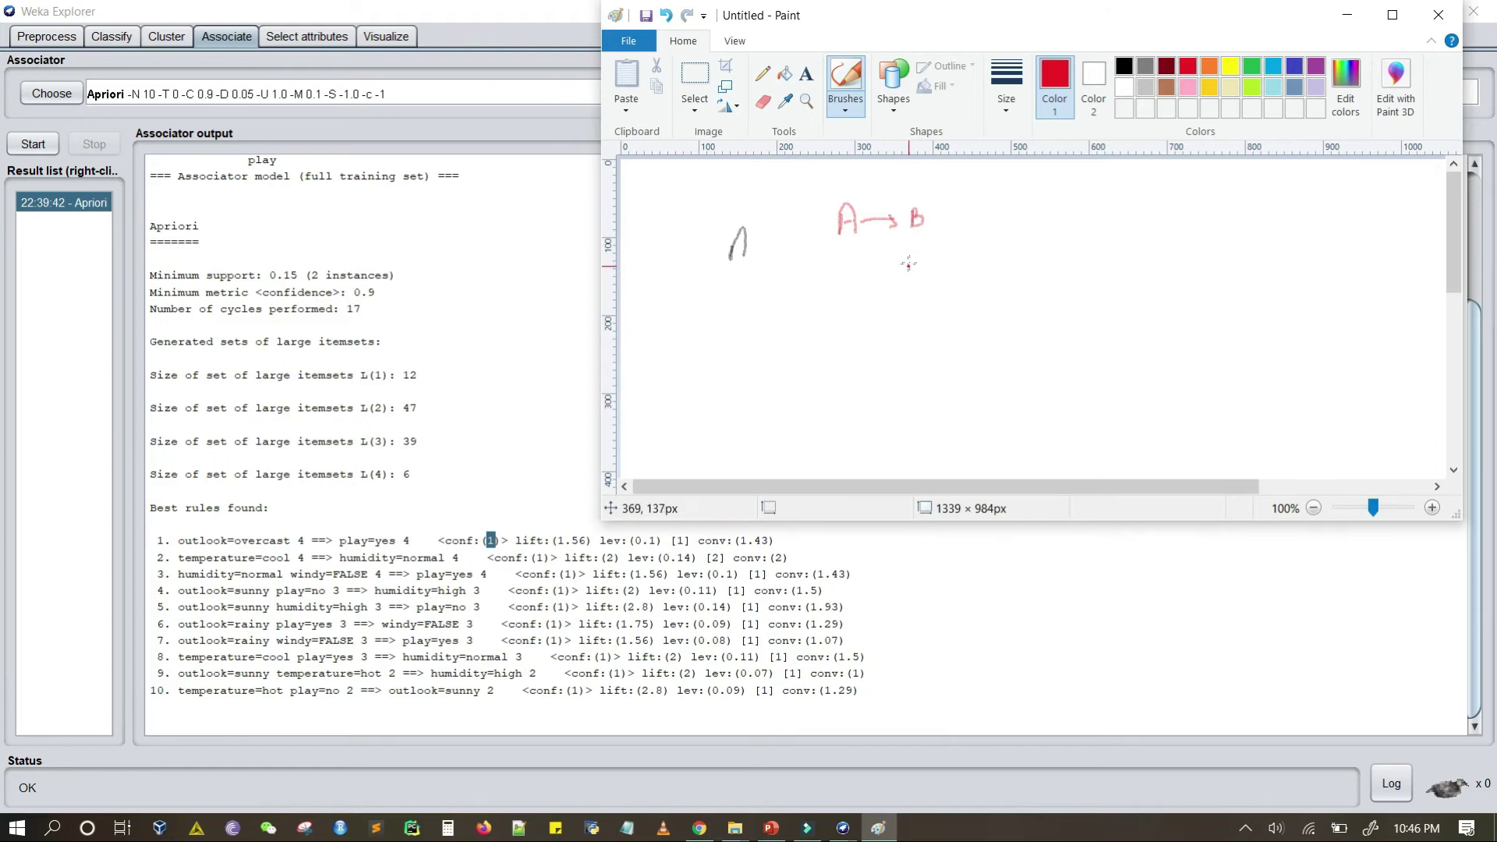
Step: Handwrite the confidence formula SUP(A ∪ B) over SUP(A) in red beneath the rule A → B
left_click(907, 264)
mouse_move(912, 261)
left_mouse_down()
mouse_move(906, 278)
mouse_move(932, 290)
mouse_move(942, 253)
mouse_move(957, 286)
left_mouse_up()
mouse_move(968, 256)
left_mouse_down()
mouse_move(989, 278)
mouse_move(1004, 254)
mouse_move(1022, 259)
mouse_move(1027, 282)
left_mouse_up()
mouse_move(952, 248)
left_mouse_down()
mouse_move(944, 284)
mouse_move(913, 304)
mouse_move(1033, 297)
left_mouse_up()
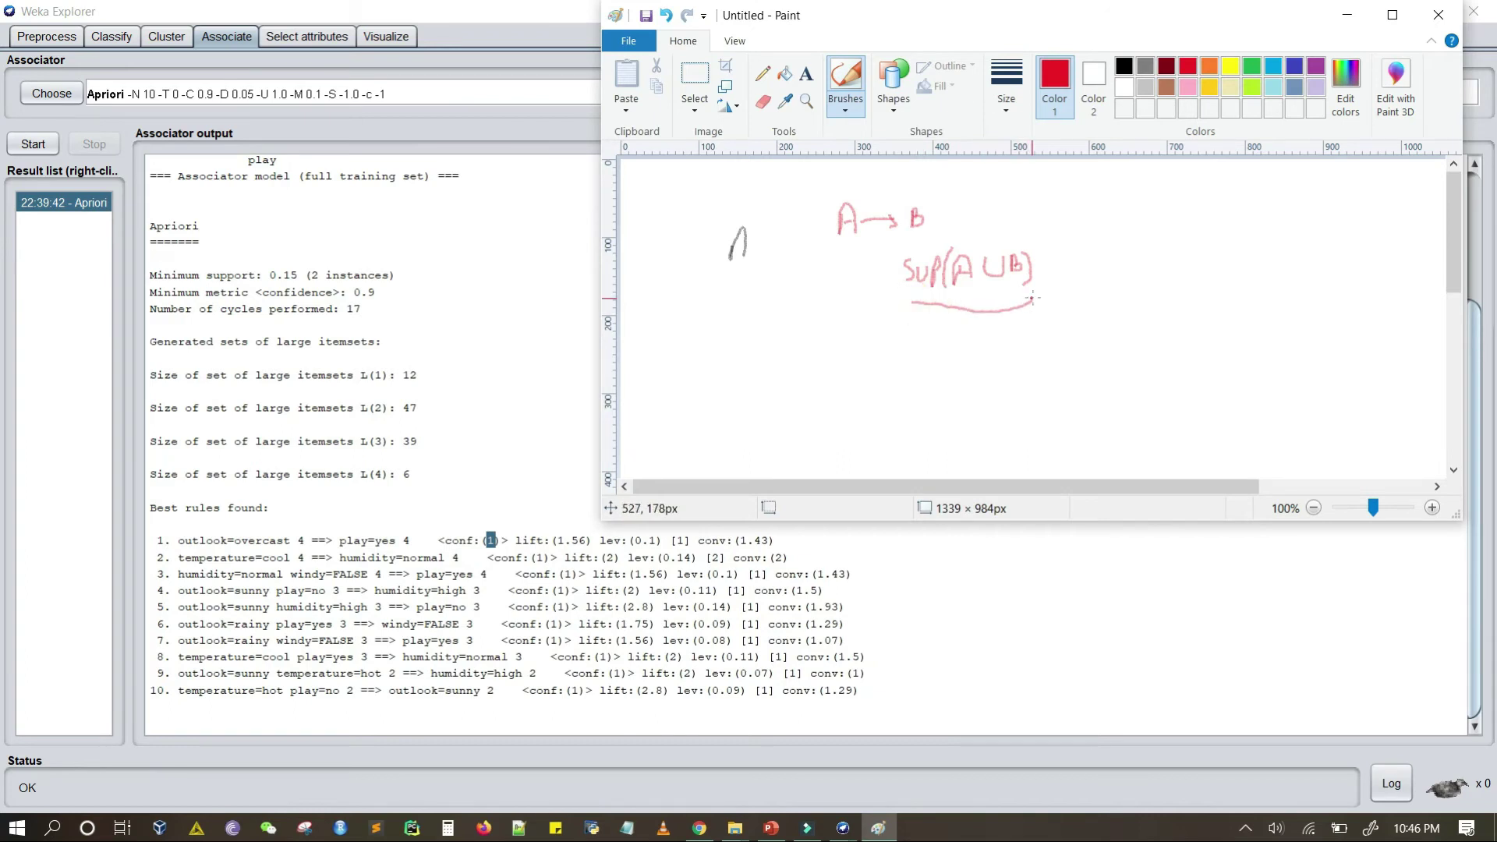
mouse_move(947, 333)
left_mouse_down()
mouse_move(945, 351)
mouse_move(972, 331)
mouse_move(965, 343)
mouse_move(1005, 340)
mouse_move(971, 352)
mouse_move(1010, 351)
left_mouse_up()
left_click(992, 341)
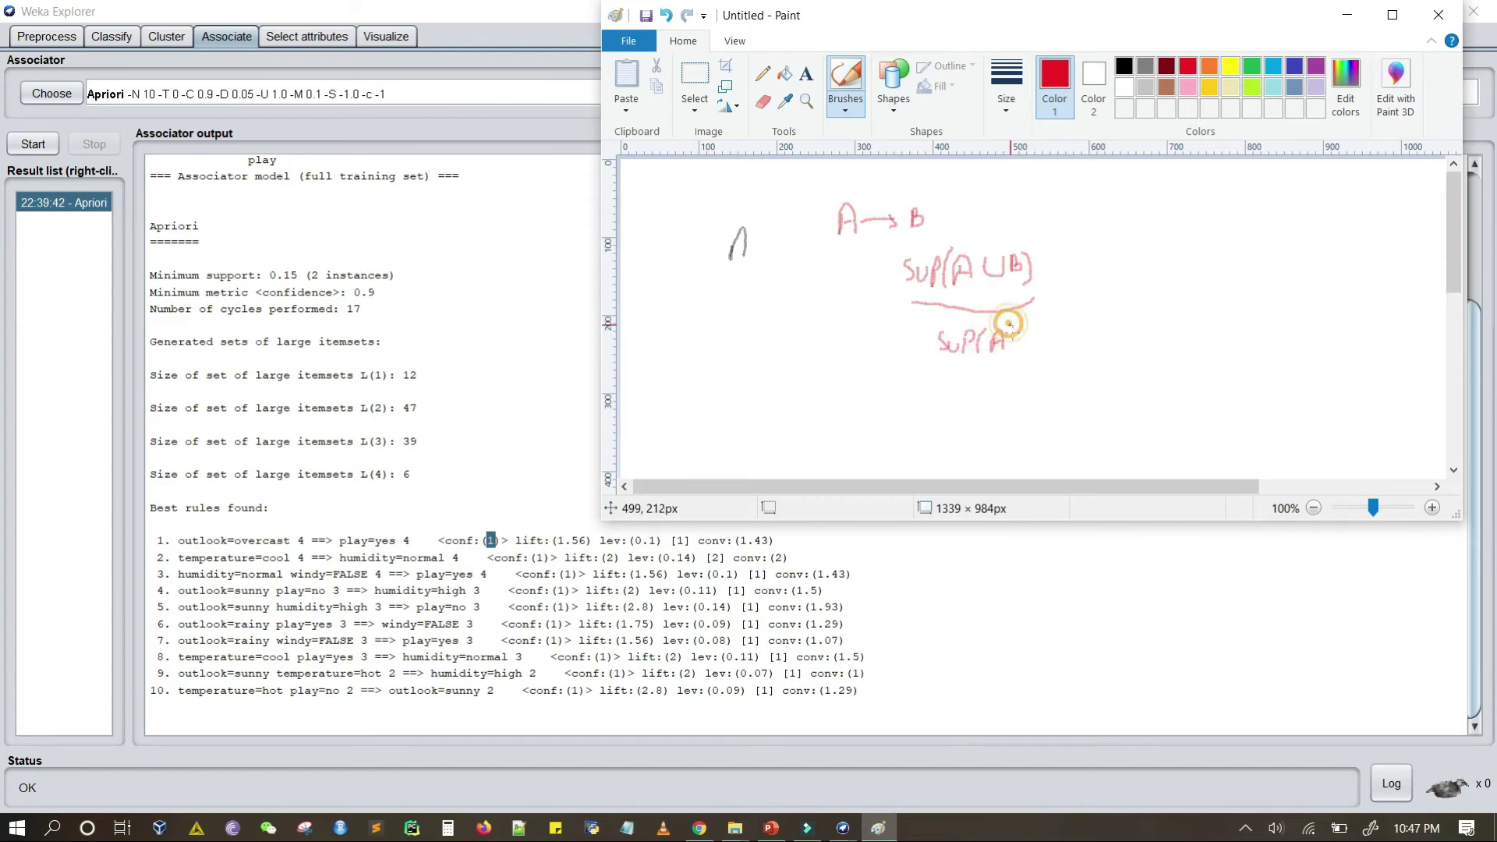
Step: Check the first best rule's counts in Weka and handwrite = 4/4 beside the confidence formula in Paint
left_click(506, 512)
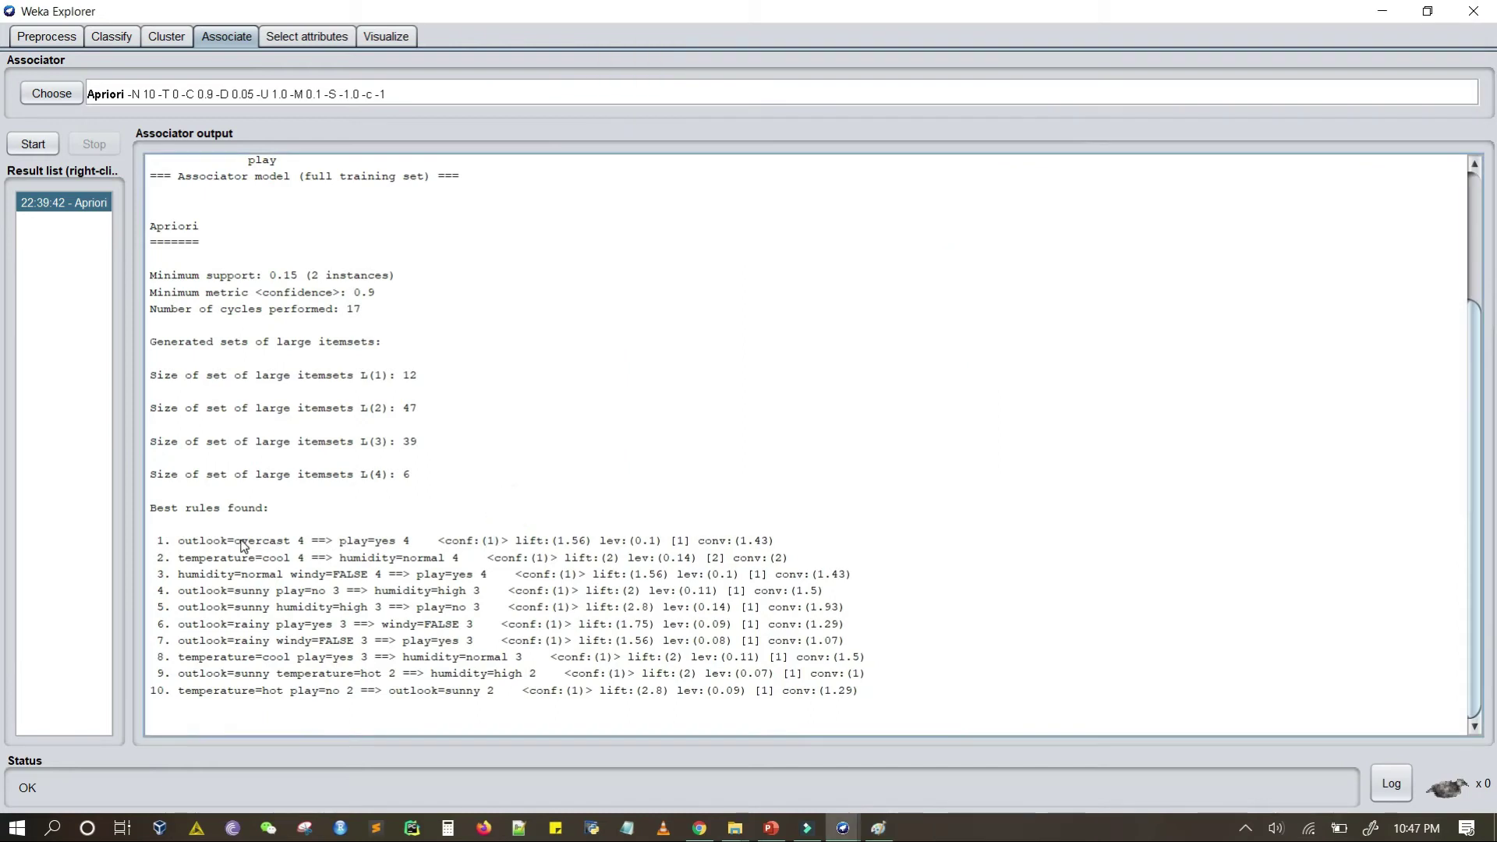
left_click(881, 826)
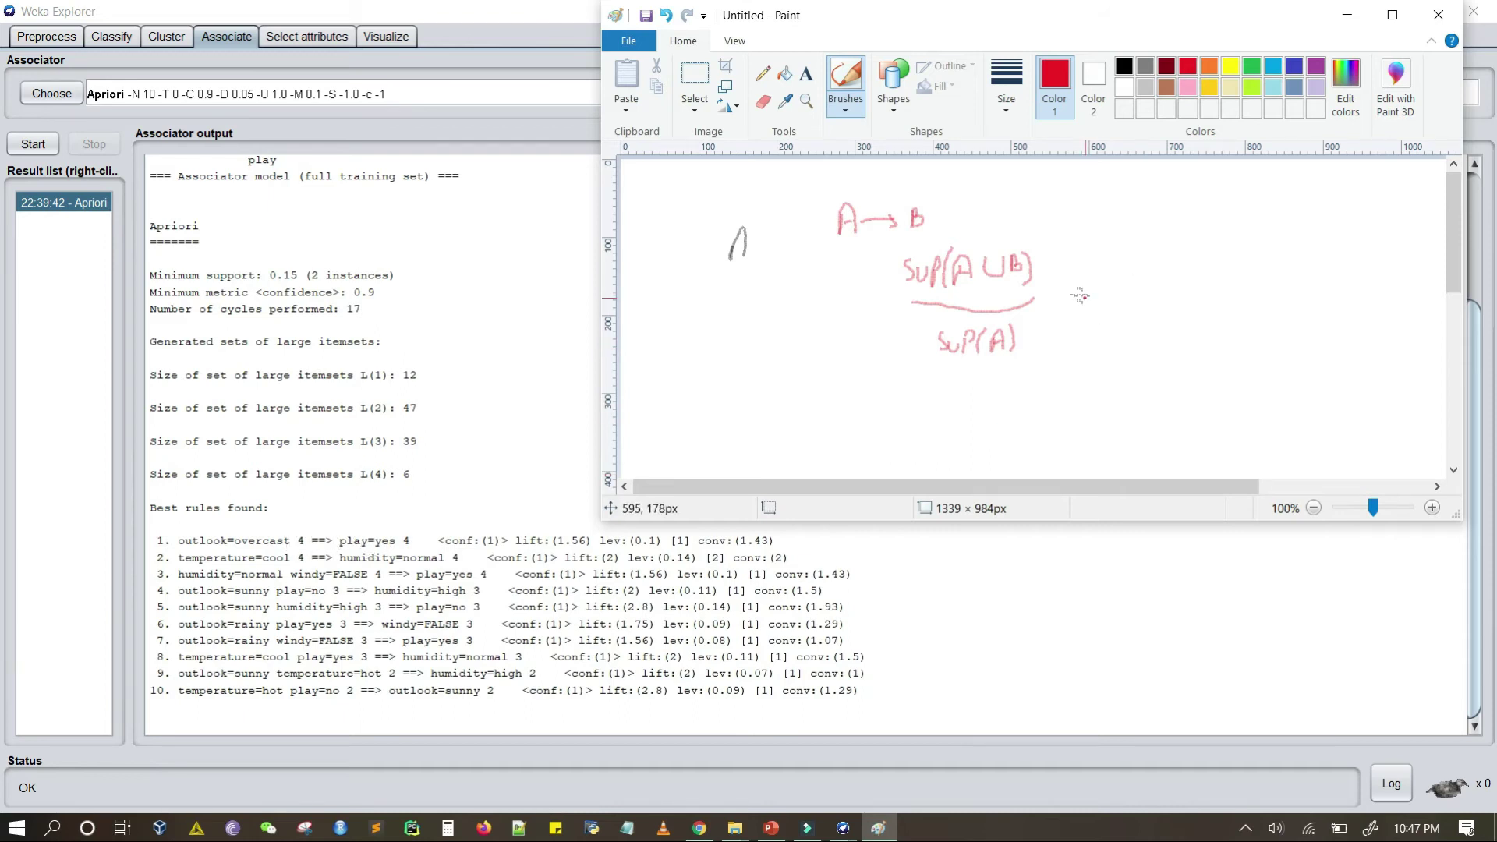
left_click_drag(1074, 294, 1083, 294)
mouse_move(1073, 301)
left_mouse_down()
mouse_move(1113, 265)
mouse_move(1122, 284)
left_mouse_up()
left_click(1111, 296)
left_click_drag(1109, 296, 1138, 294)
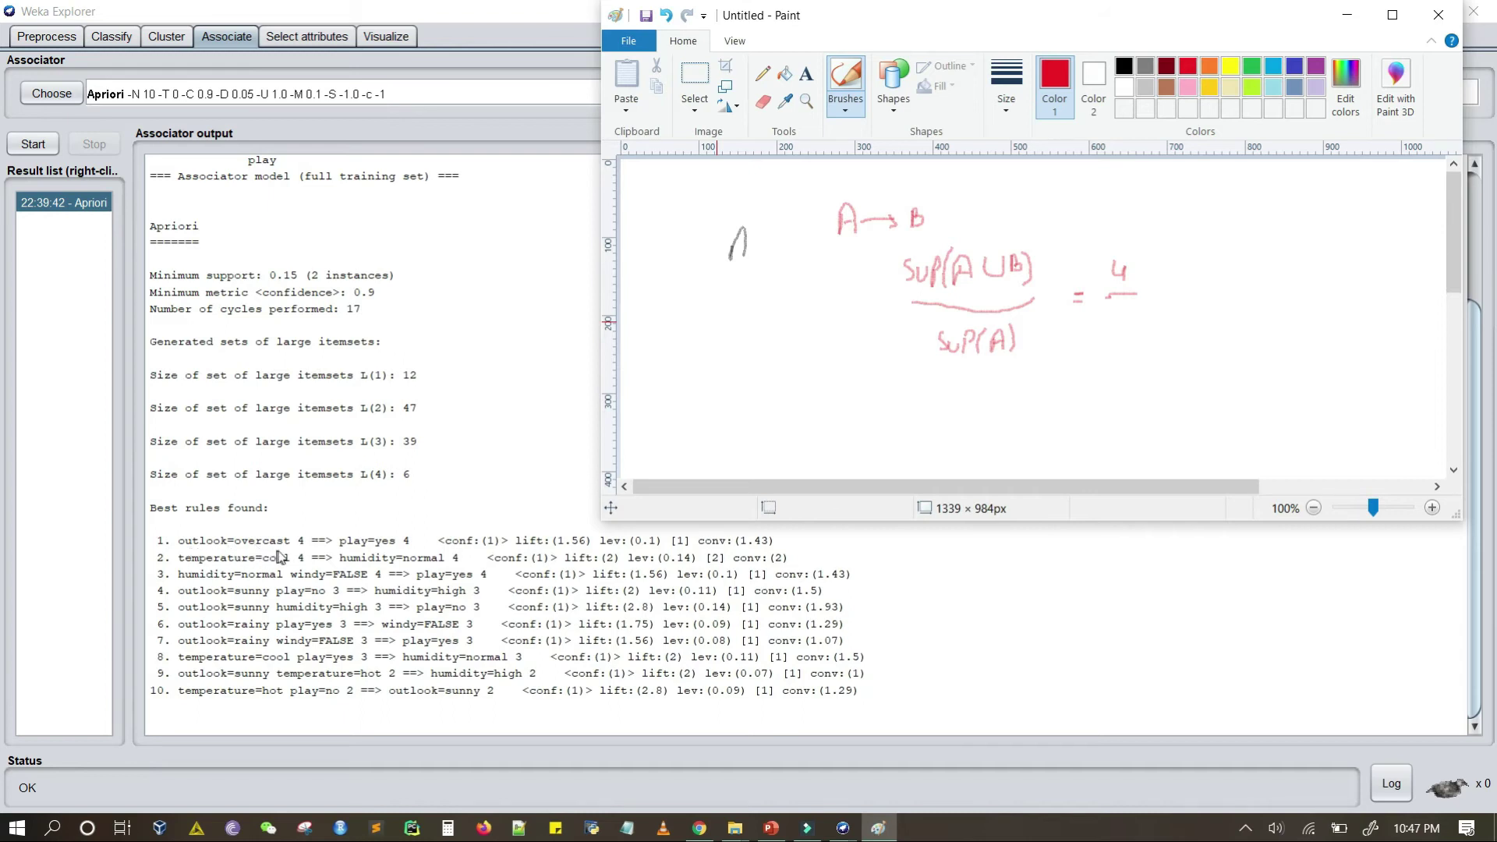
left_click(1121, 312)
left_click_drag(1122, 312, 1131, 321)
Step: Complete the handwritten confidence calculation with = 1
left_click(1151, 313)
left_click(1160, 291)
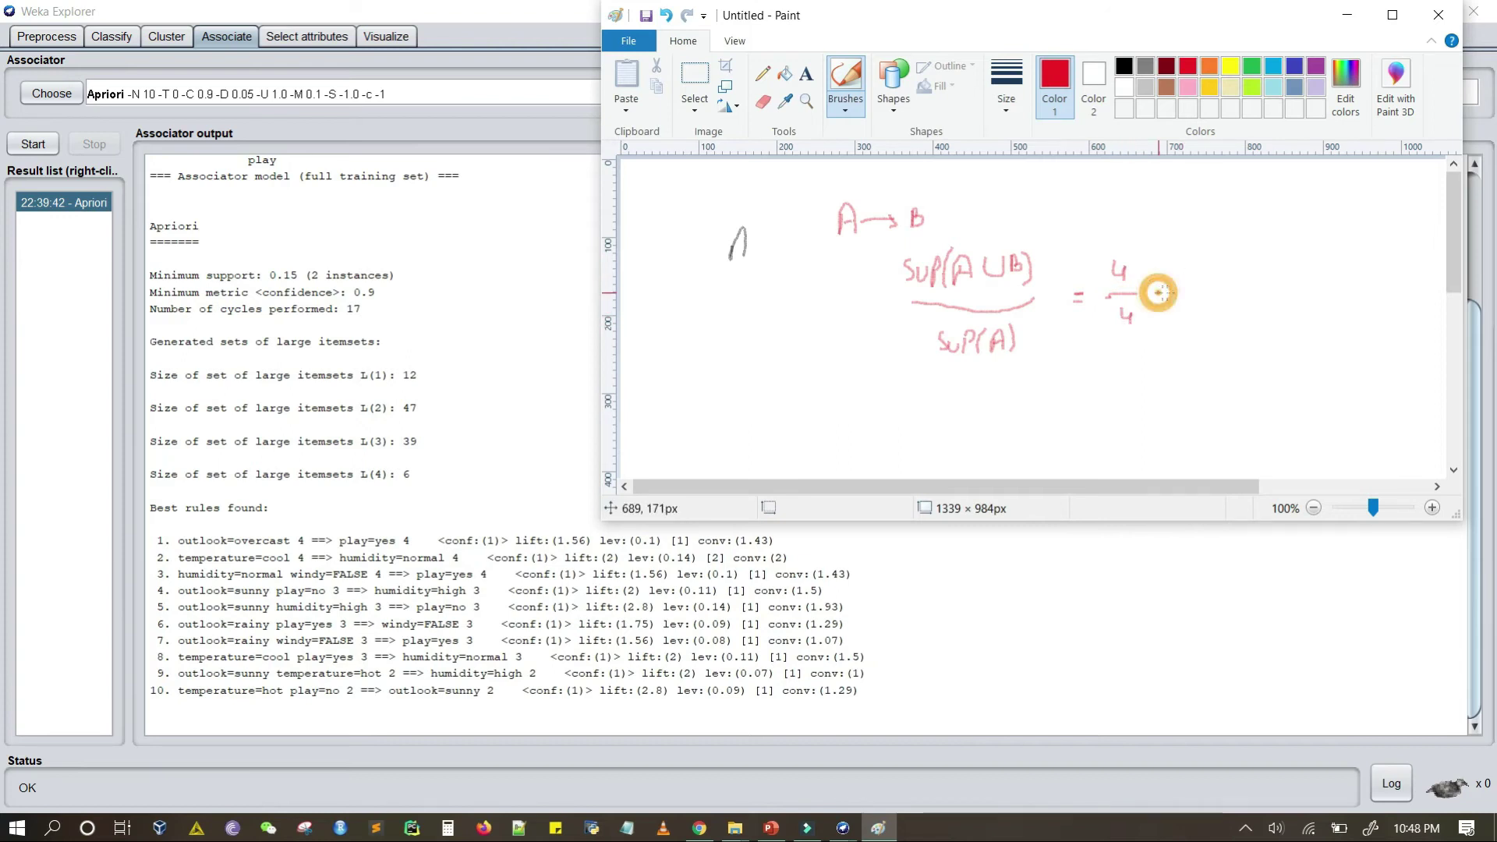
left_click(1160, 304)
left_click_drag(1160, 296, 1170, 296)
left_click_drag(1159, 303, 1186, 301)
left_click(1187, 304)
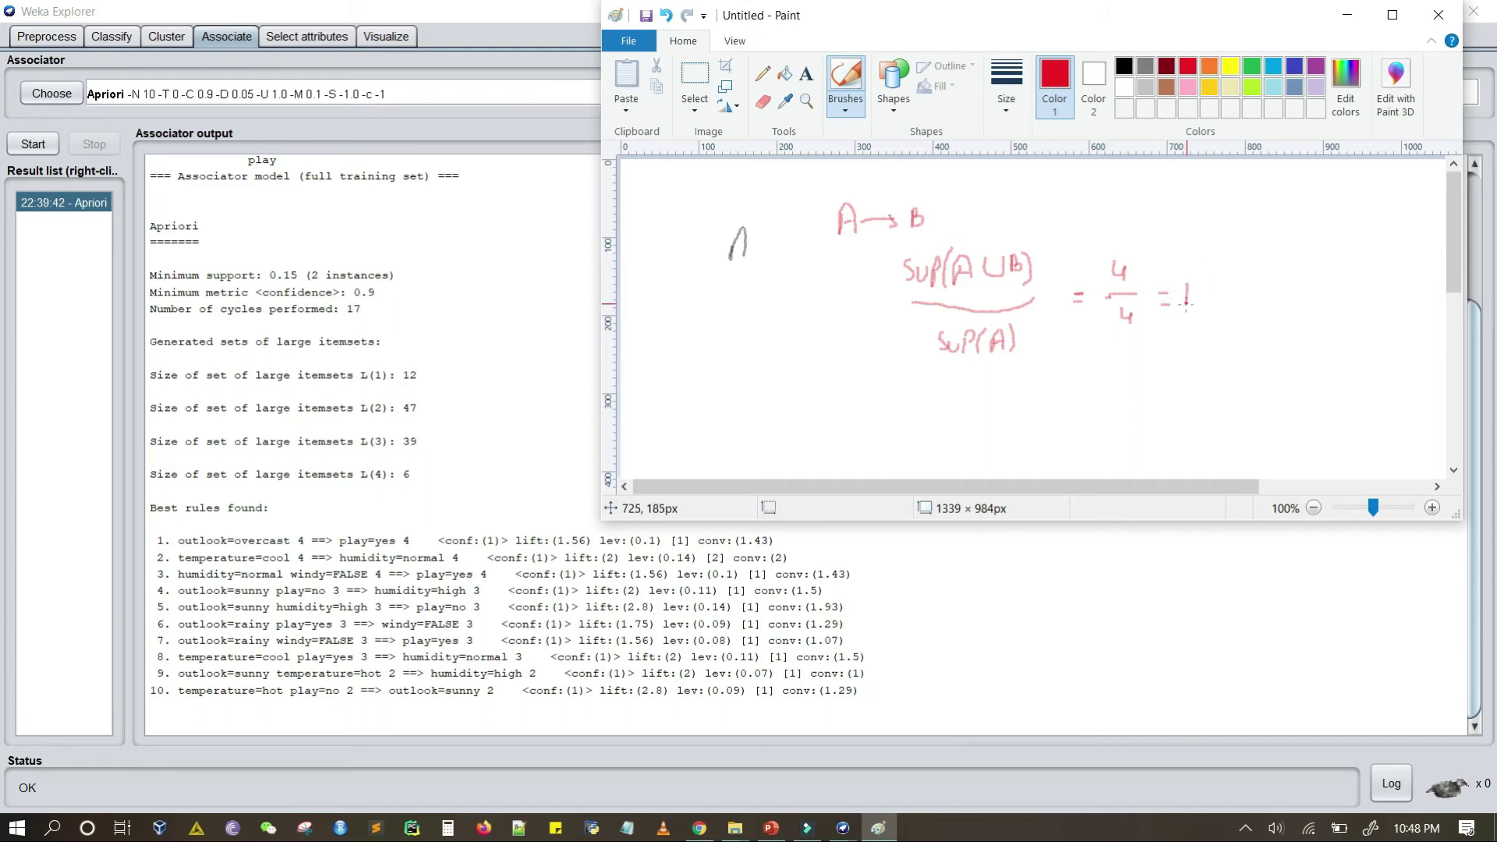
Step: Return to the Weka output and examine the confidence of the first and eighth best rules
left_click(1348, 14)
double_click(491, 540)
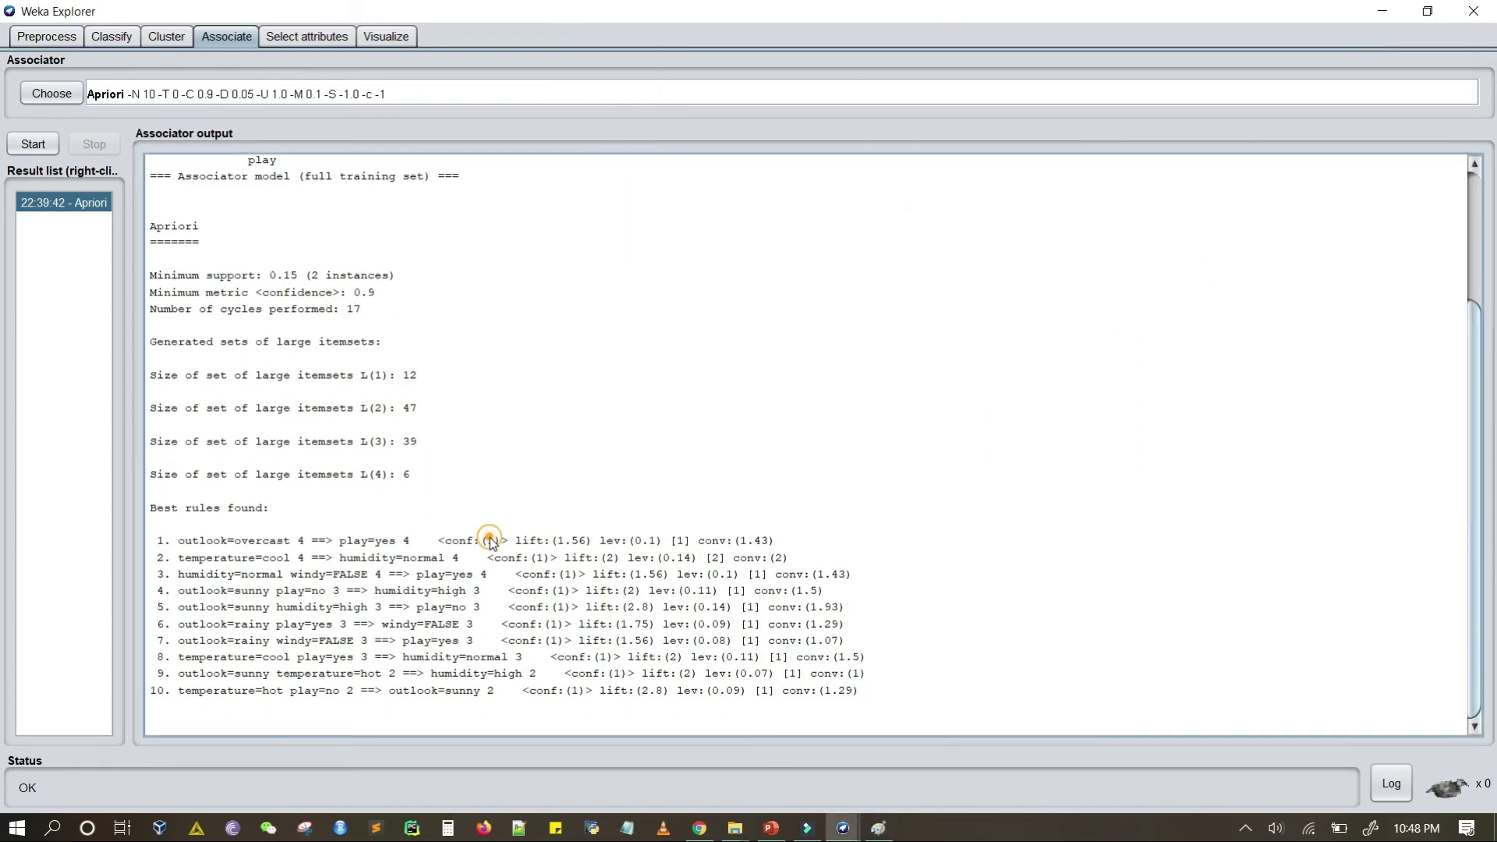
left_click(477, 506)
left_click(307, 664)
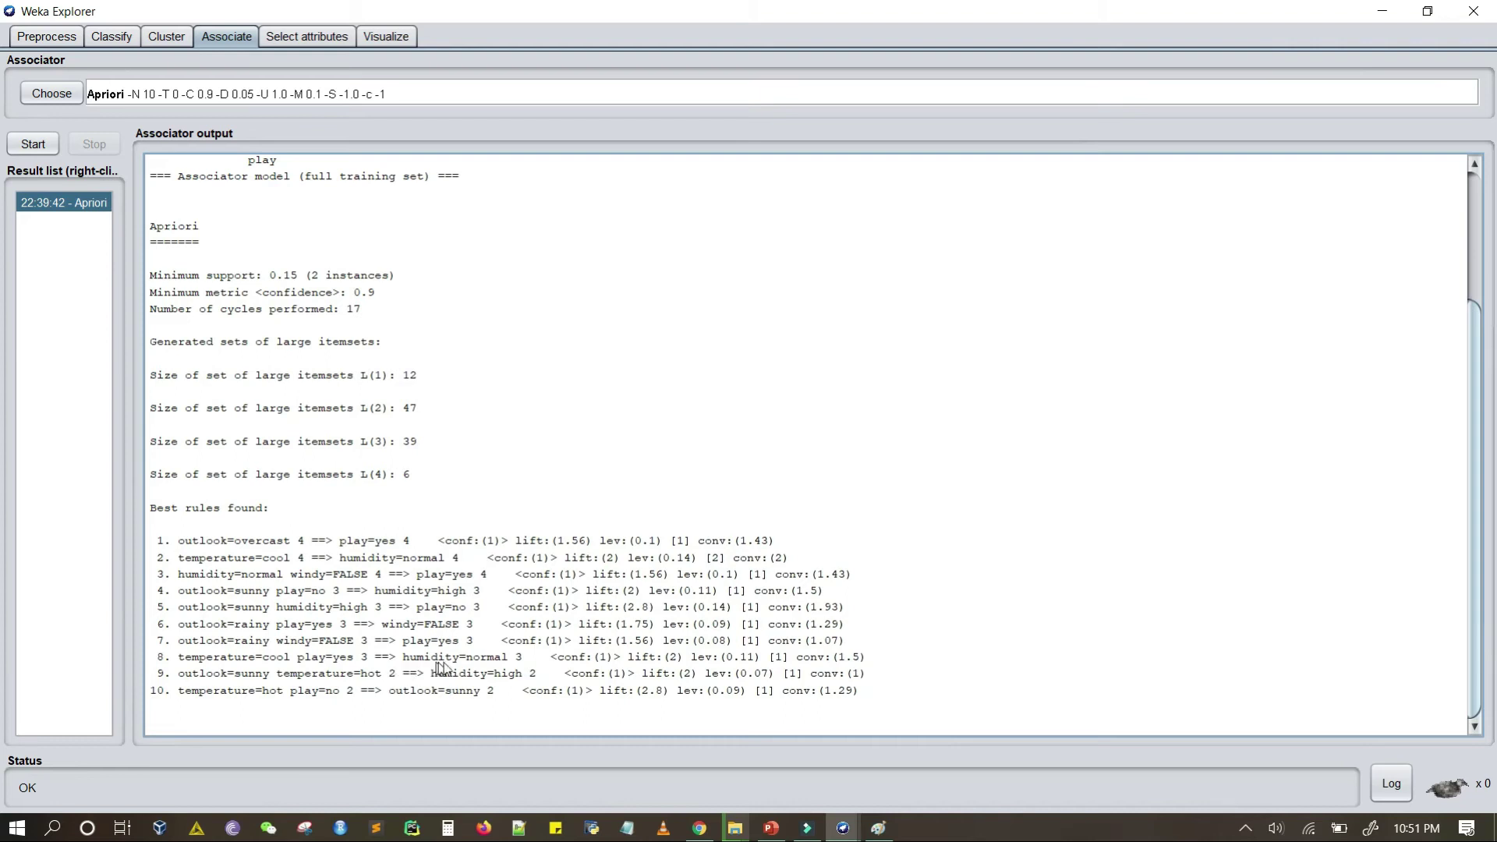
left_click(518, 661)
left_click_drag(564, 672, 589, 668)
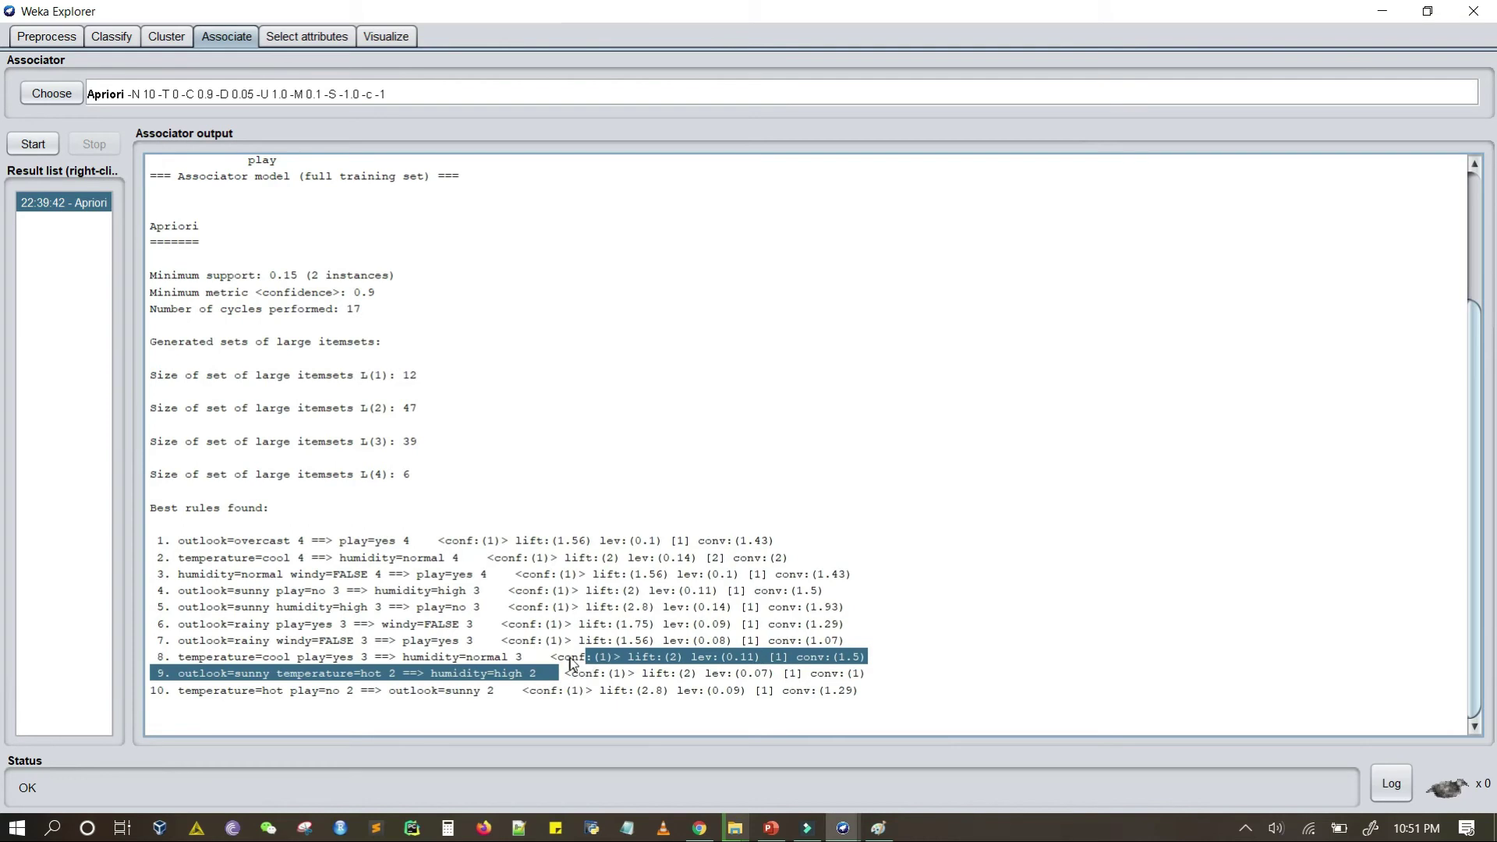
left_click(571, 664)
Step: Compare the minimum confidence metric with the confidence values of the best rules
scroll(505, 516, "up", 1)
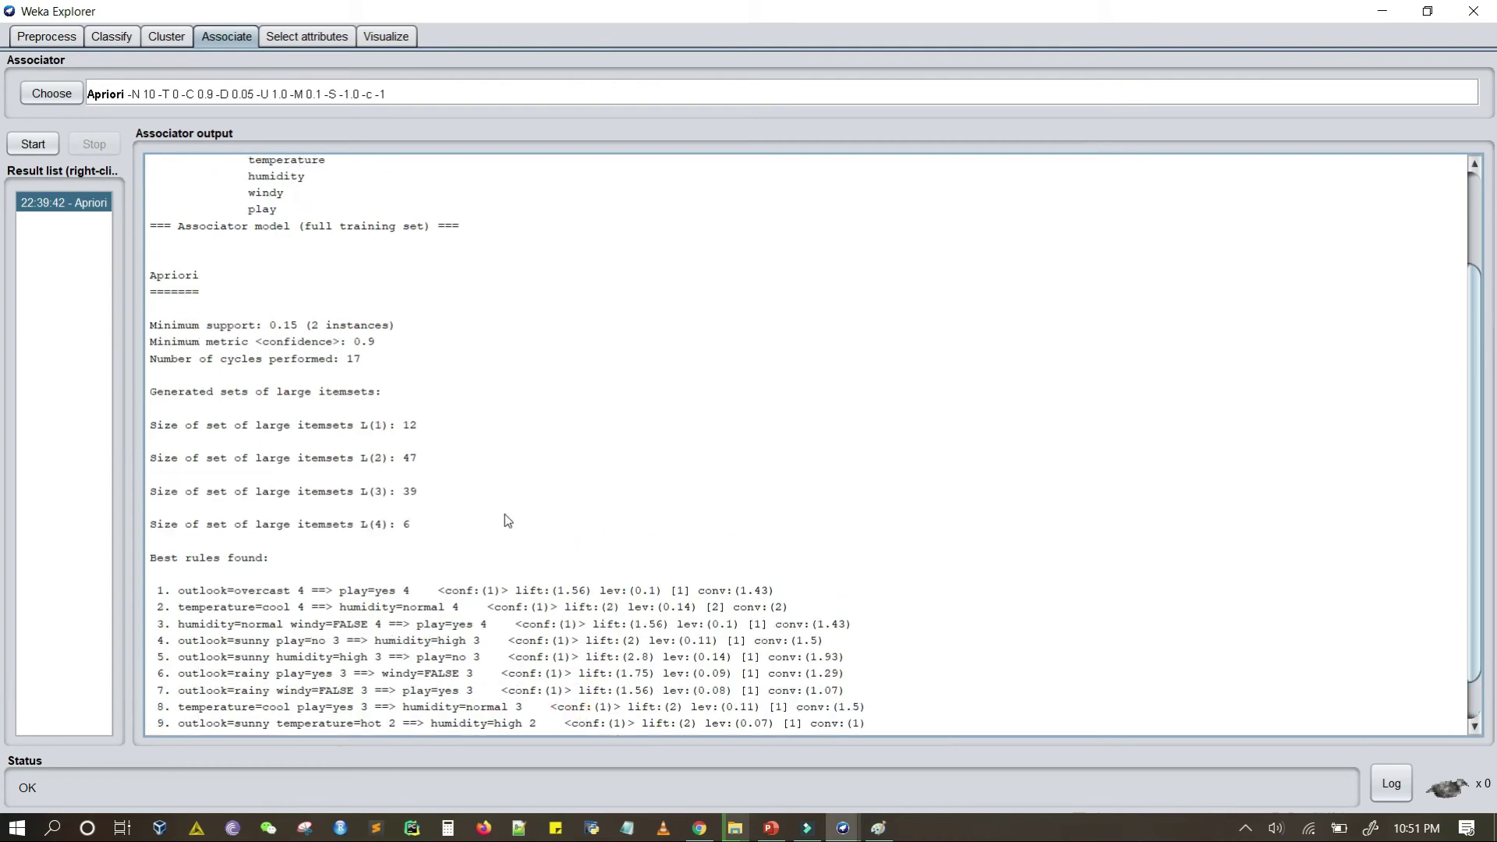
left_click_drag(346, 343, 377, 342)
scroll(378, 341, "down", 1)
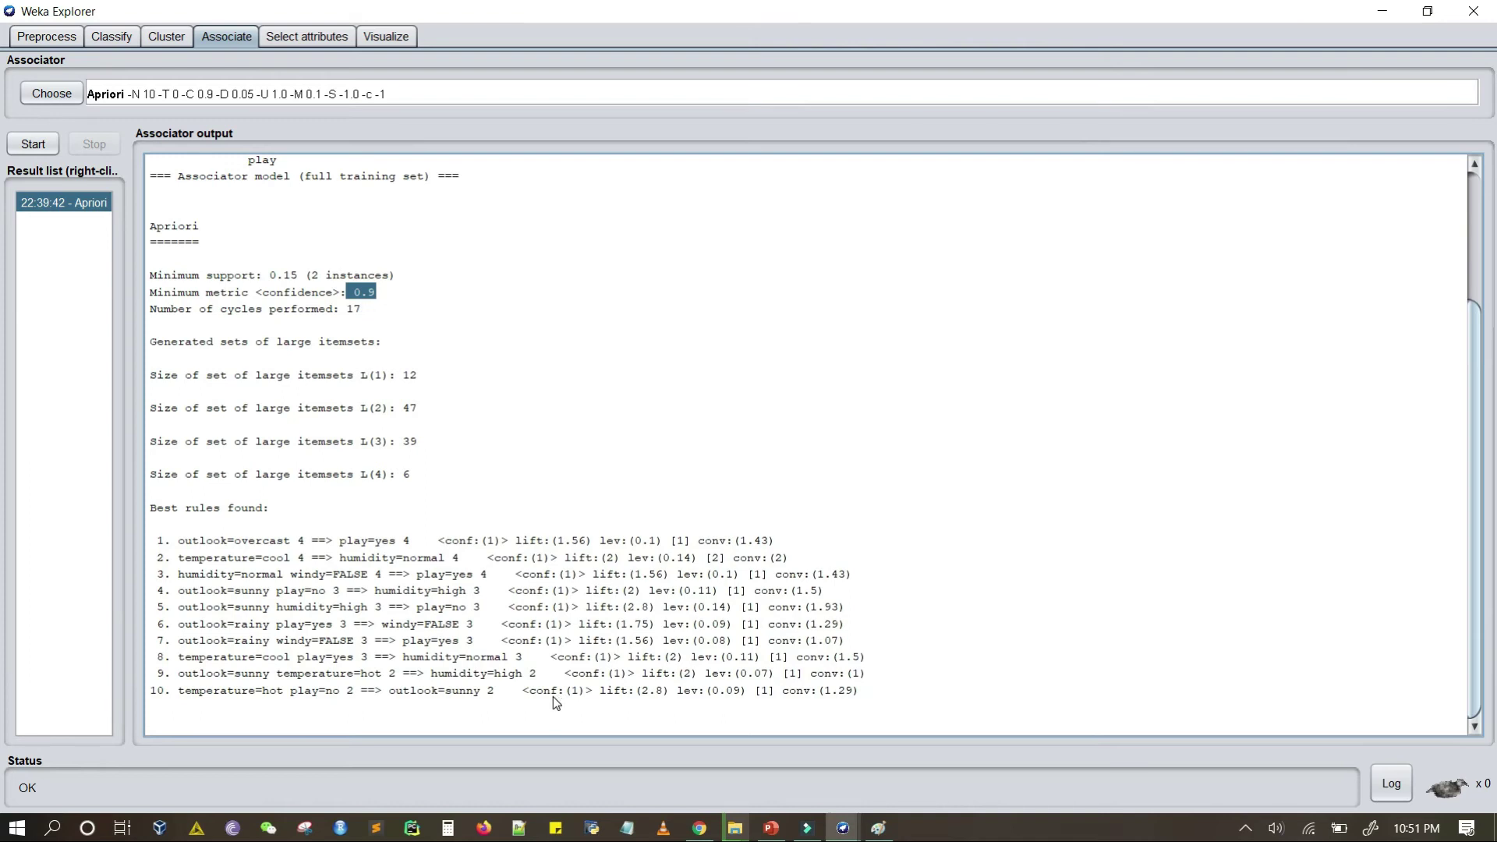
Step: Check the list of available association algorithms, keep Apriori, and open its option settings
scroll(646, 467, "up", 4)
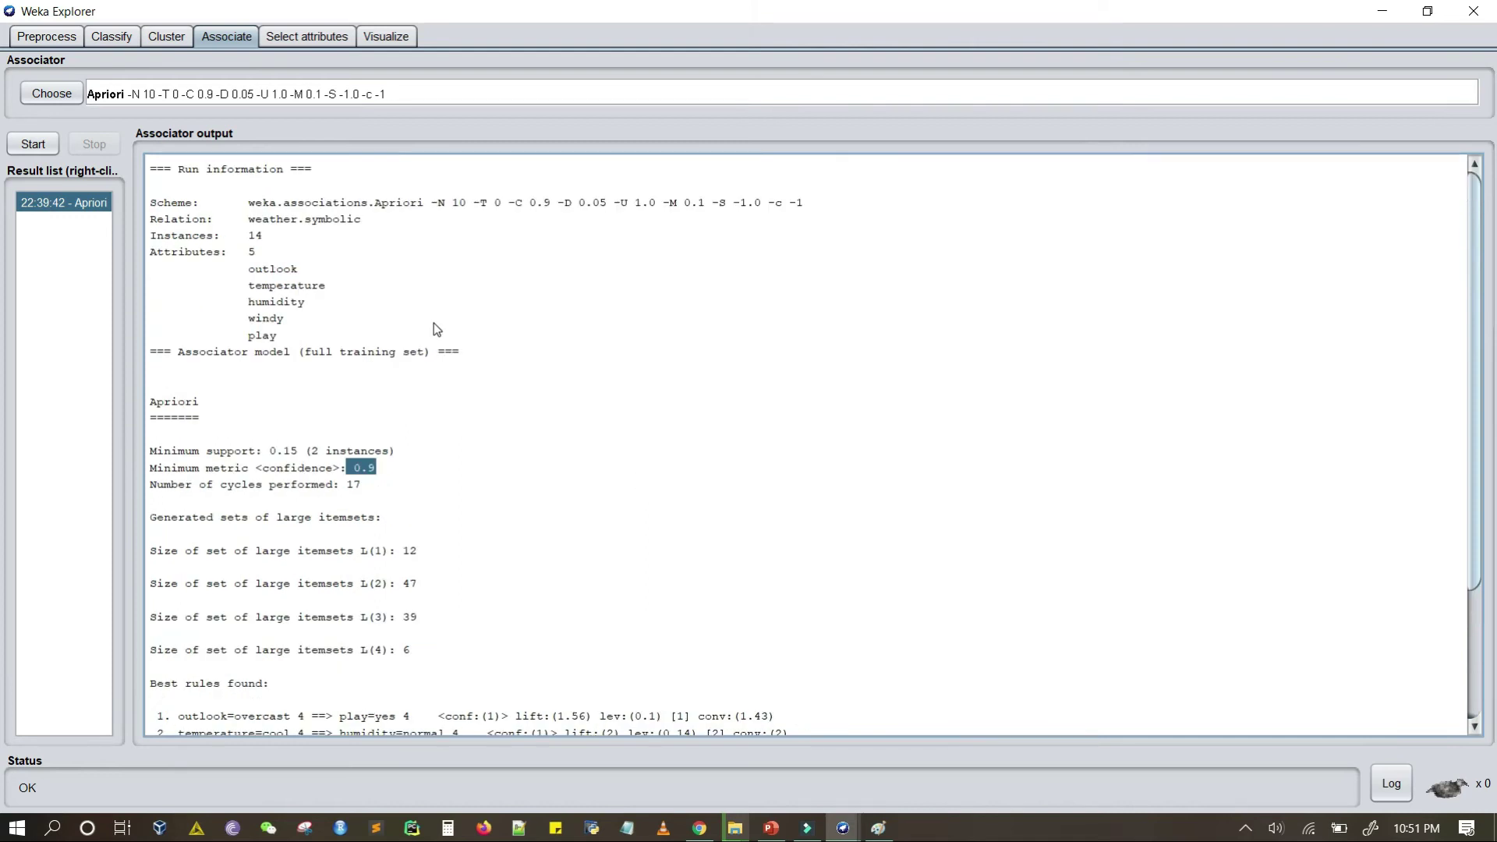
left_click(51, 94)
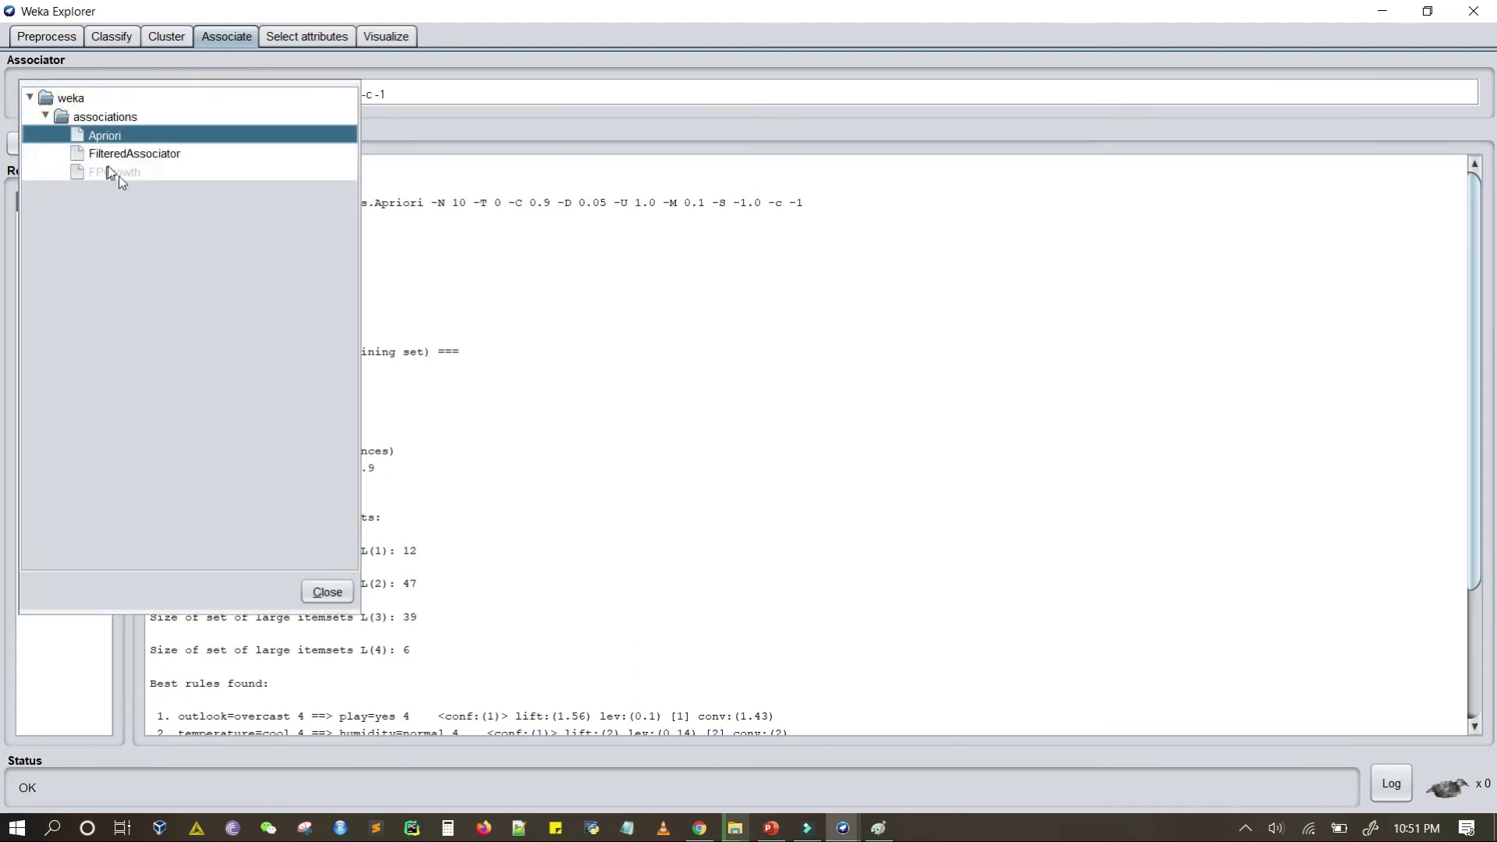
left_click(521, 259)
left_click(245, 96)
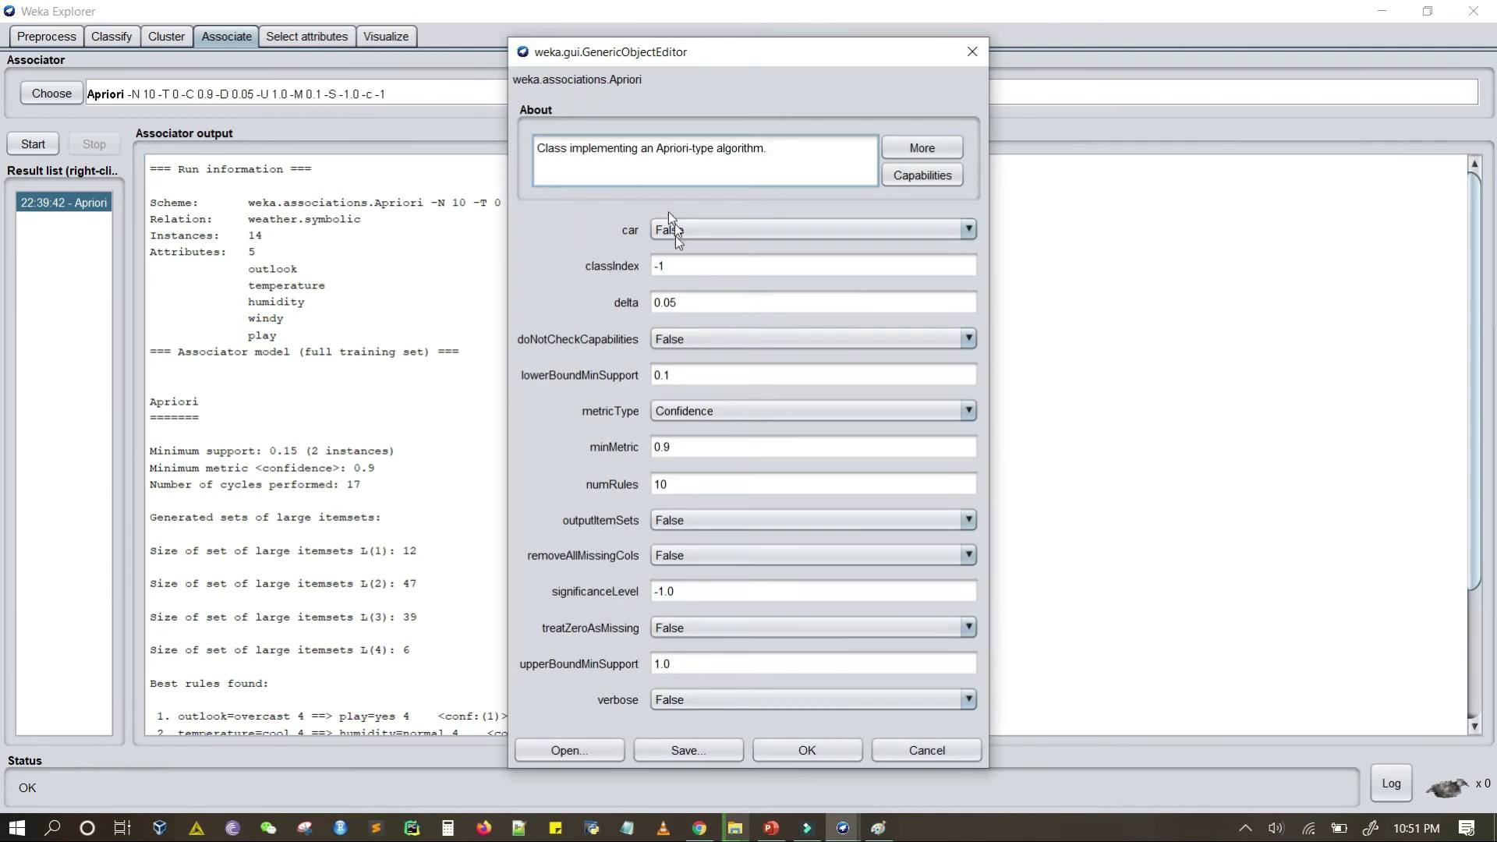
Step: Read Apriori's detailed synopsis and option descriptions through to upperBoundMinSupport, and close the information window
left_click(920, 149)
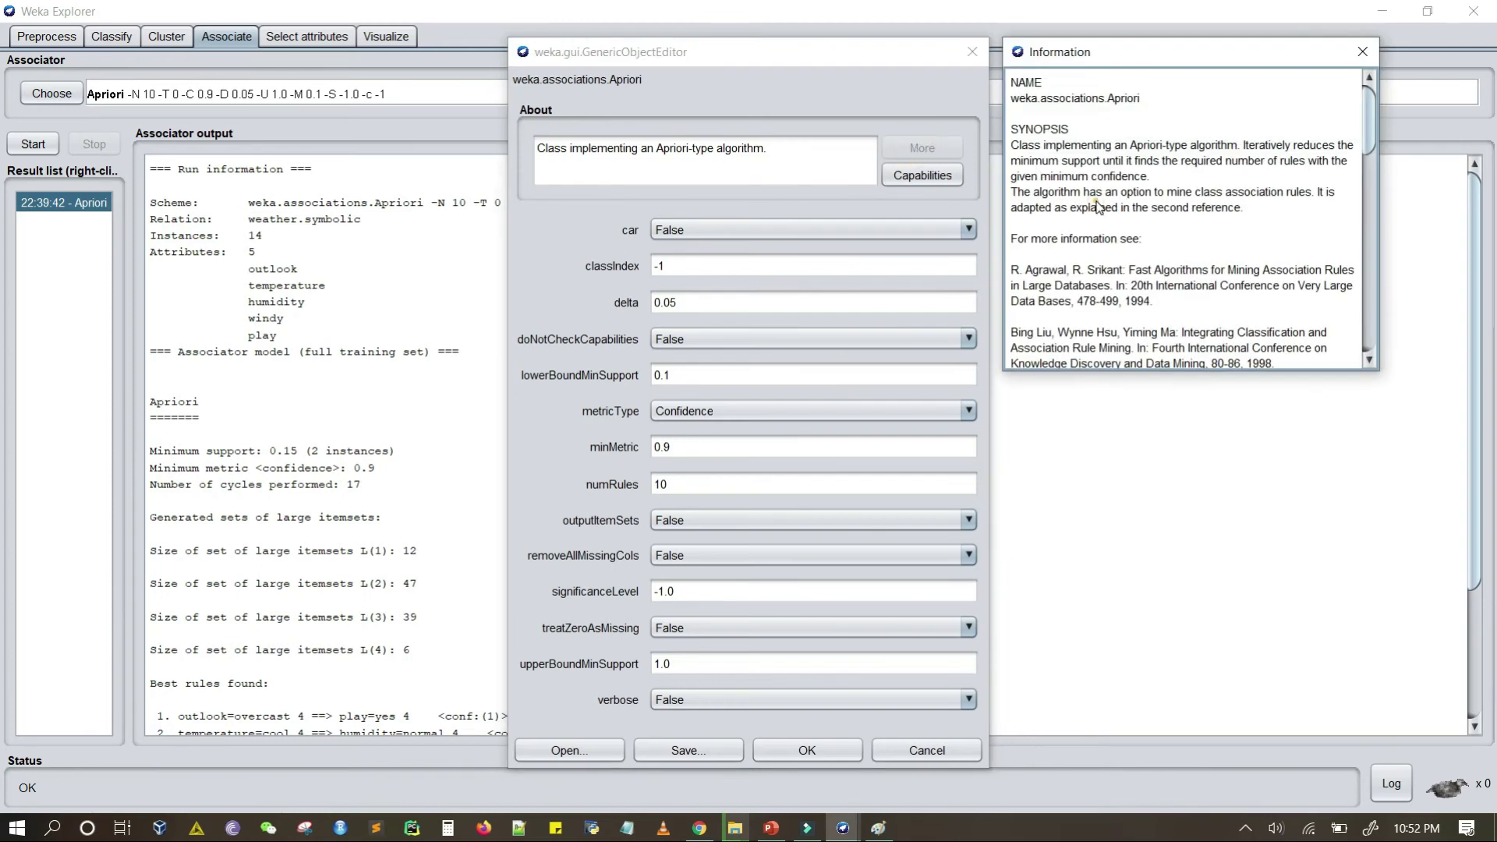
scroll(1097, 204, "down", 3)
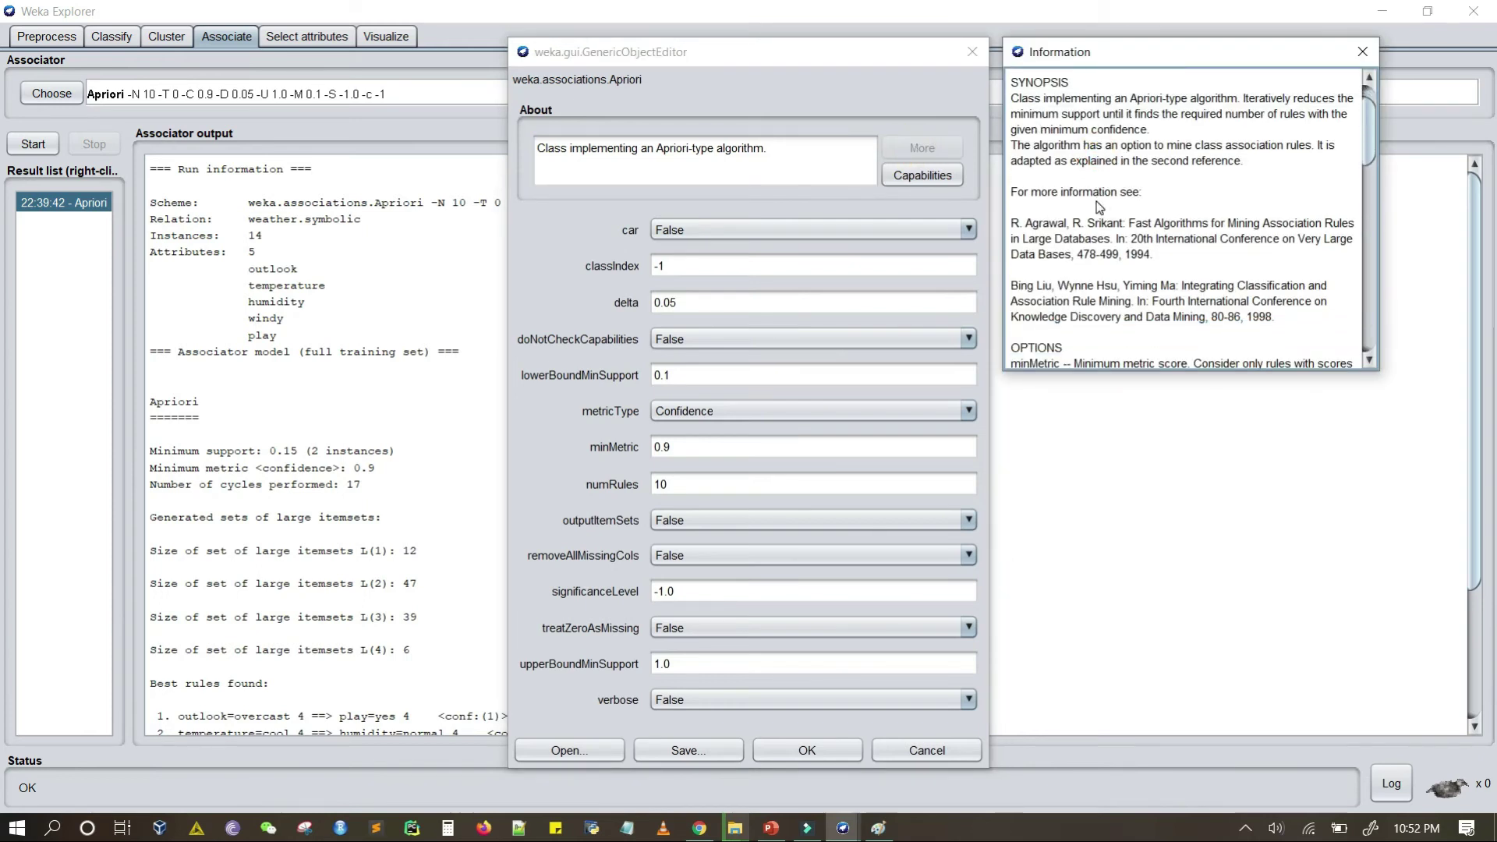
scroll(1096, 201, "down", 2)
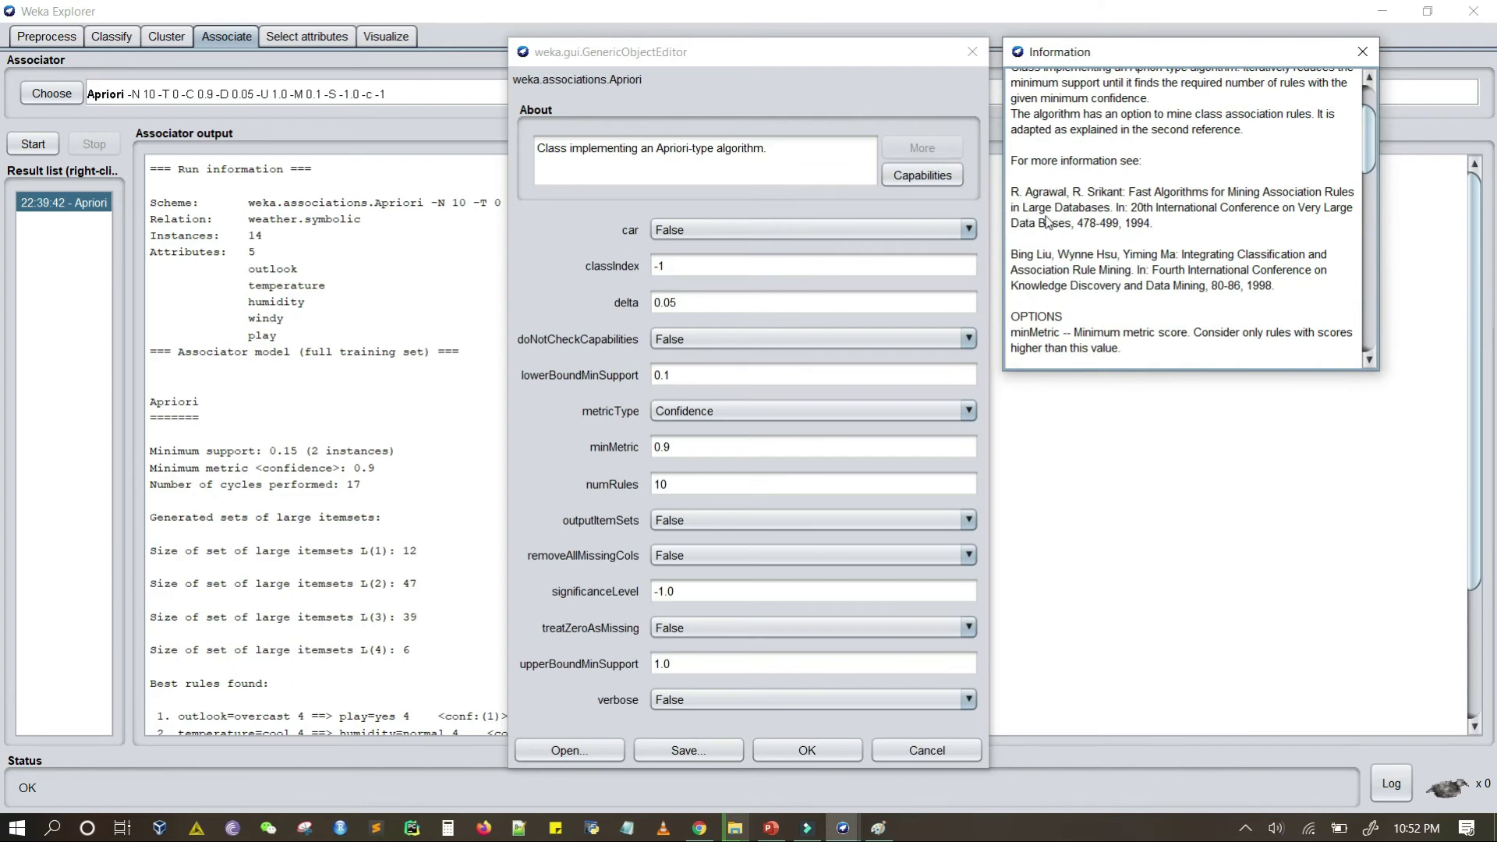
scroll(1054, 221, "down", 4)
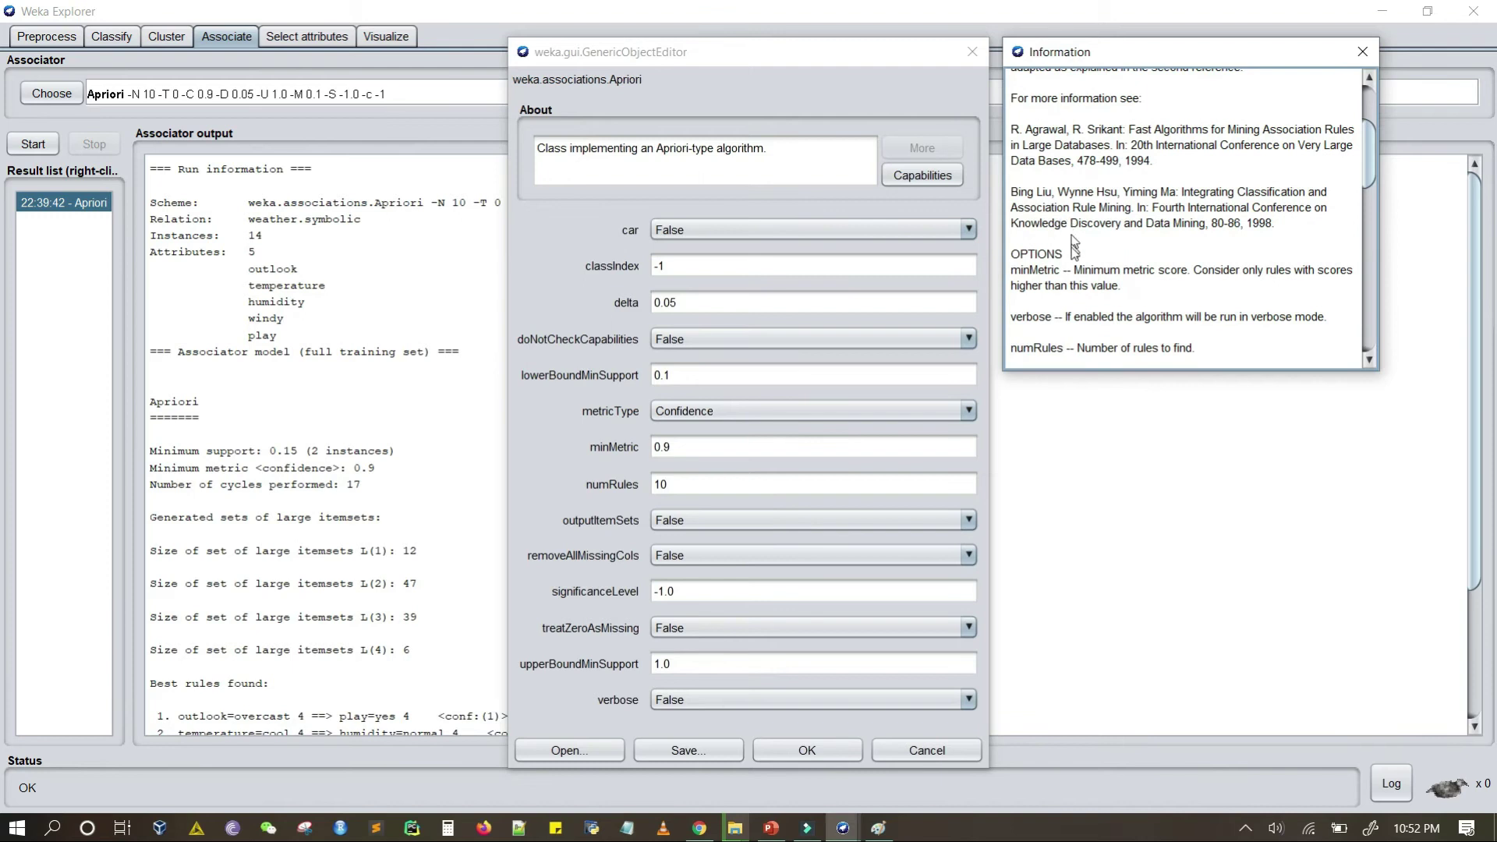
scroll(1058, 269, "down", 5)
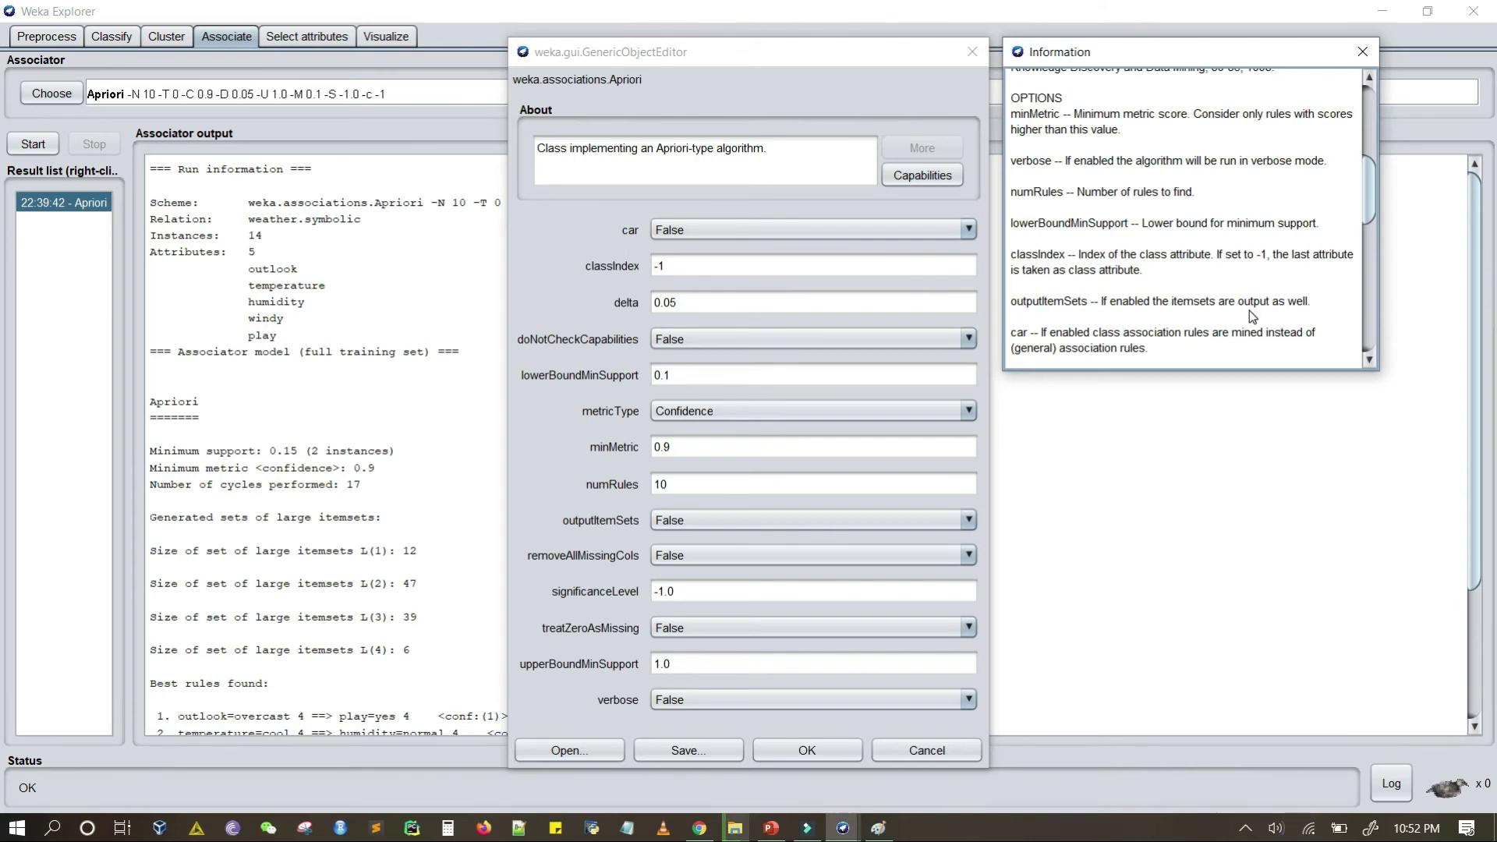
scroll(1223, 312, "down", 1)
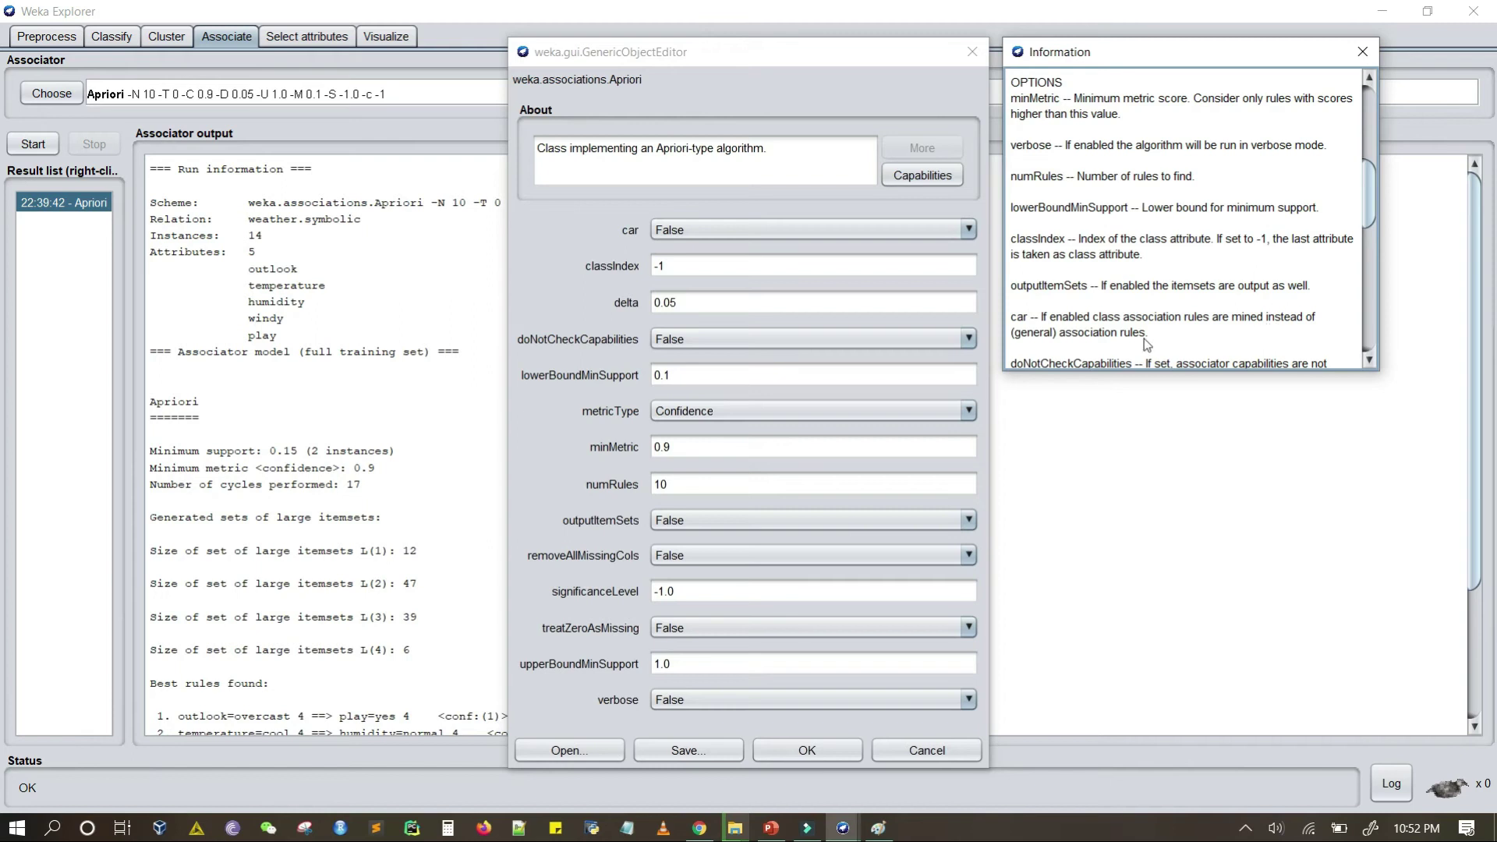
scroll(1123, 343, "down", 2)
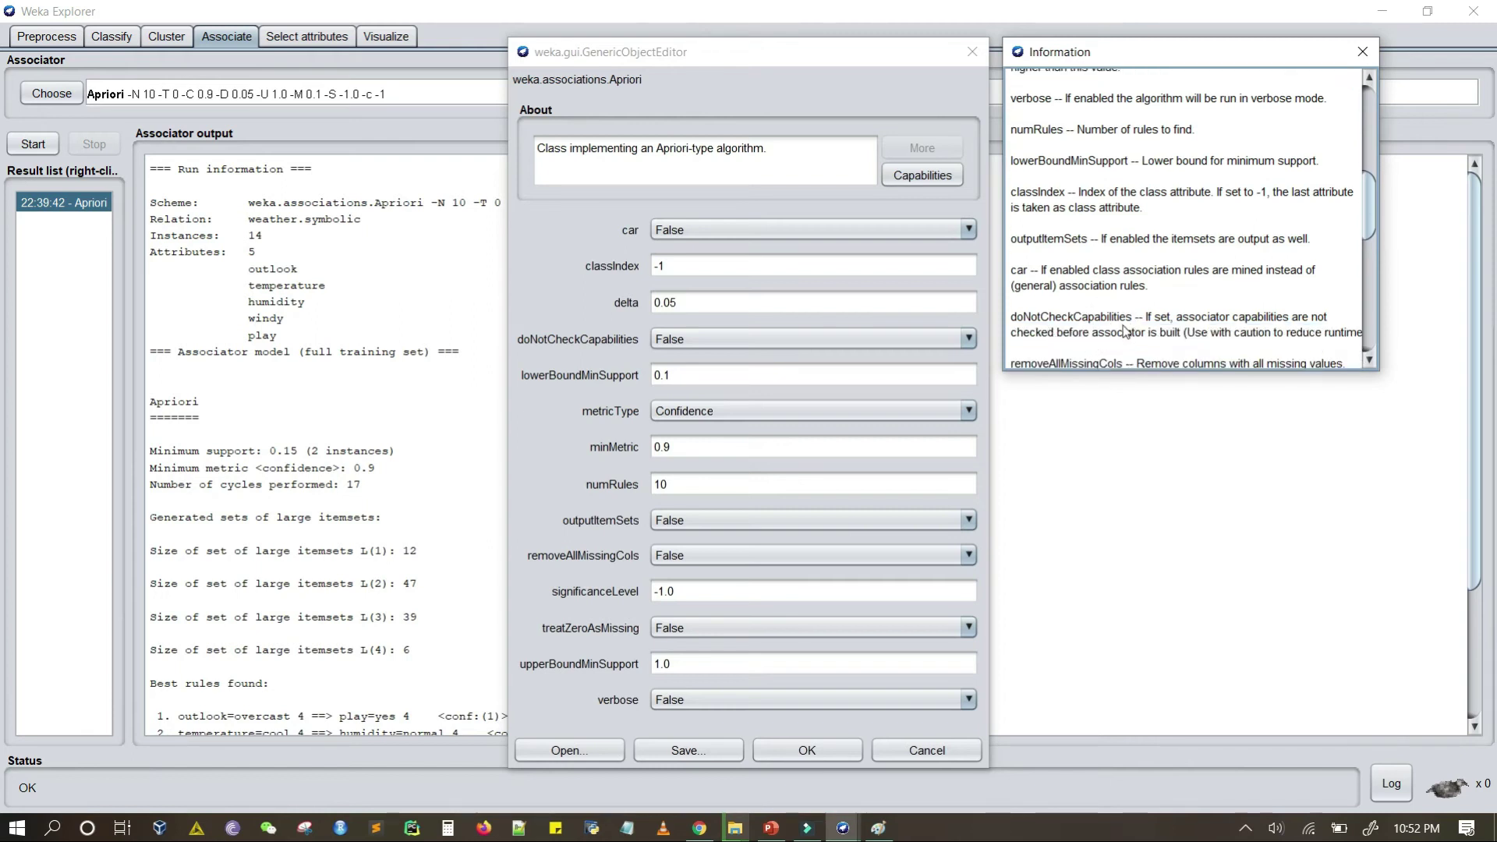
scroll(1092, 326, "down", 4)
scroll(1103, 320, "down", 5)
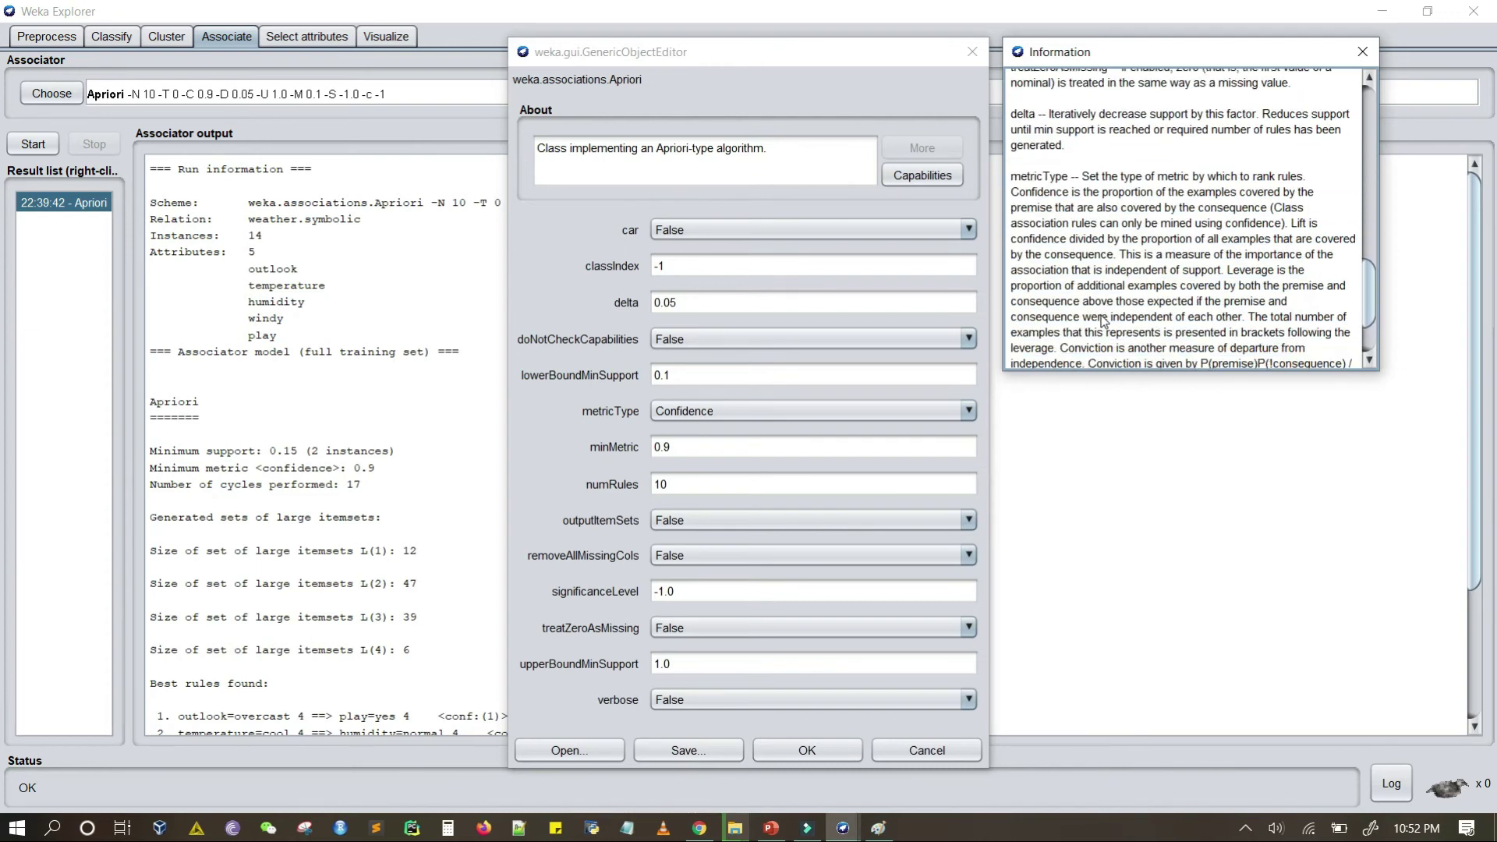
scroll(1103, 320, "down", 3)
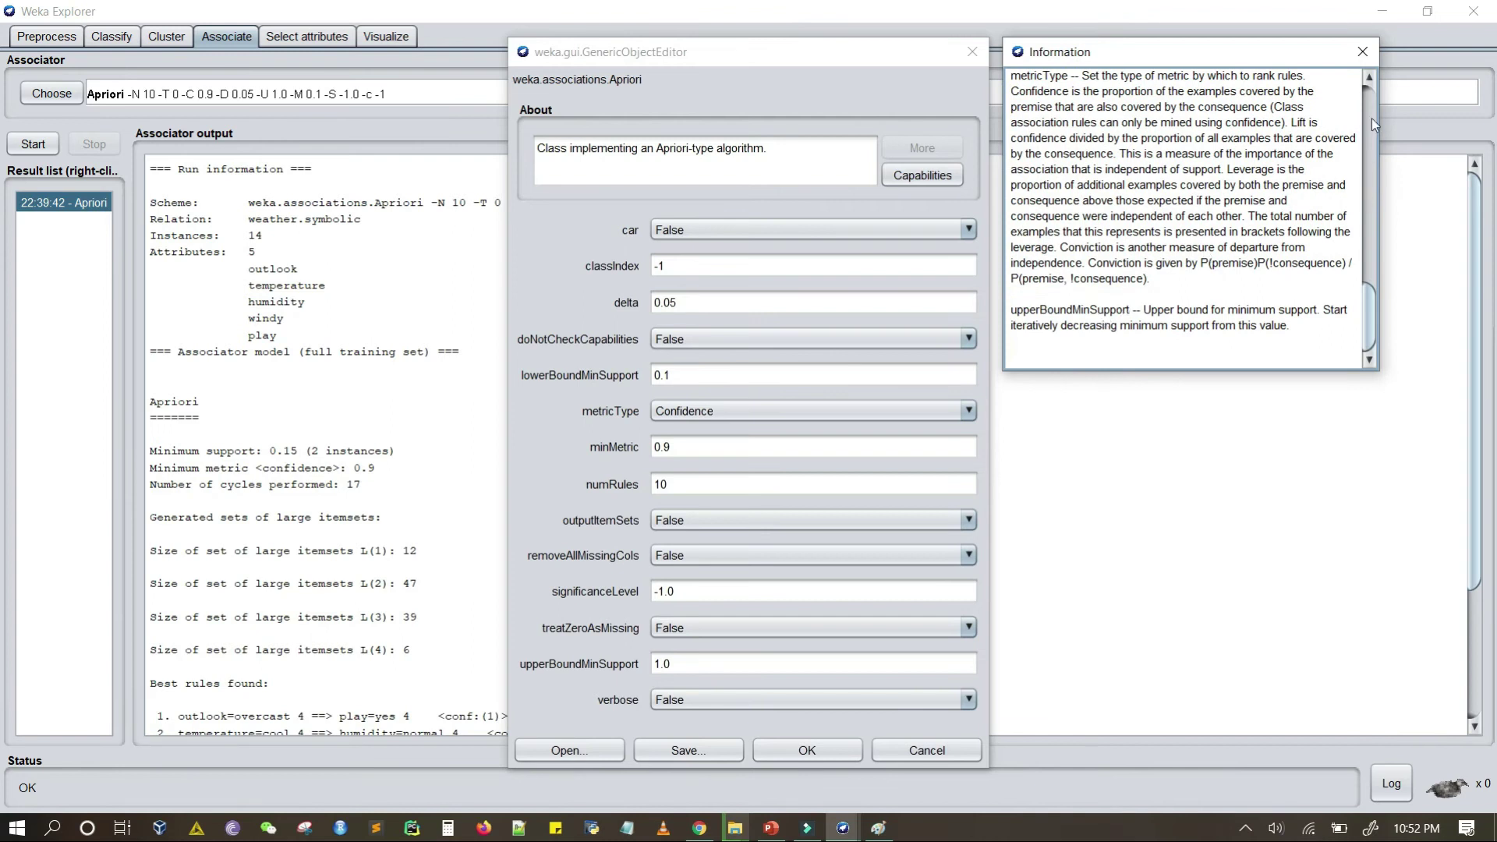
left_click(1363, 52)
Step: Enable class association rules by setting car to True and run Apriori with that configuration
mouse_move(1232, 783)
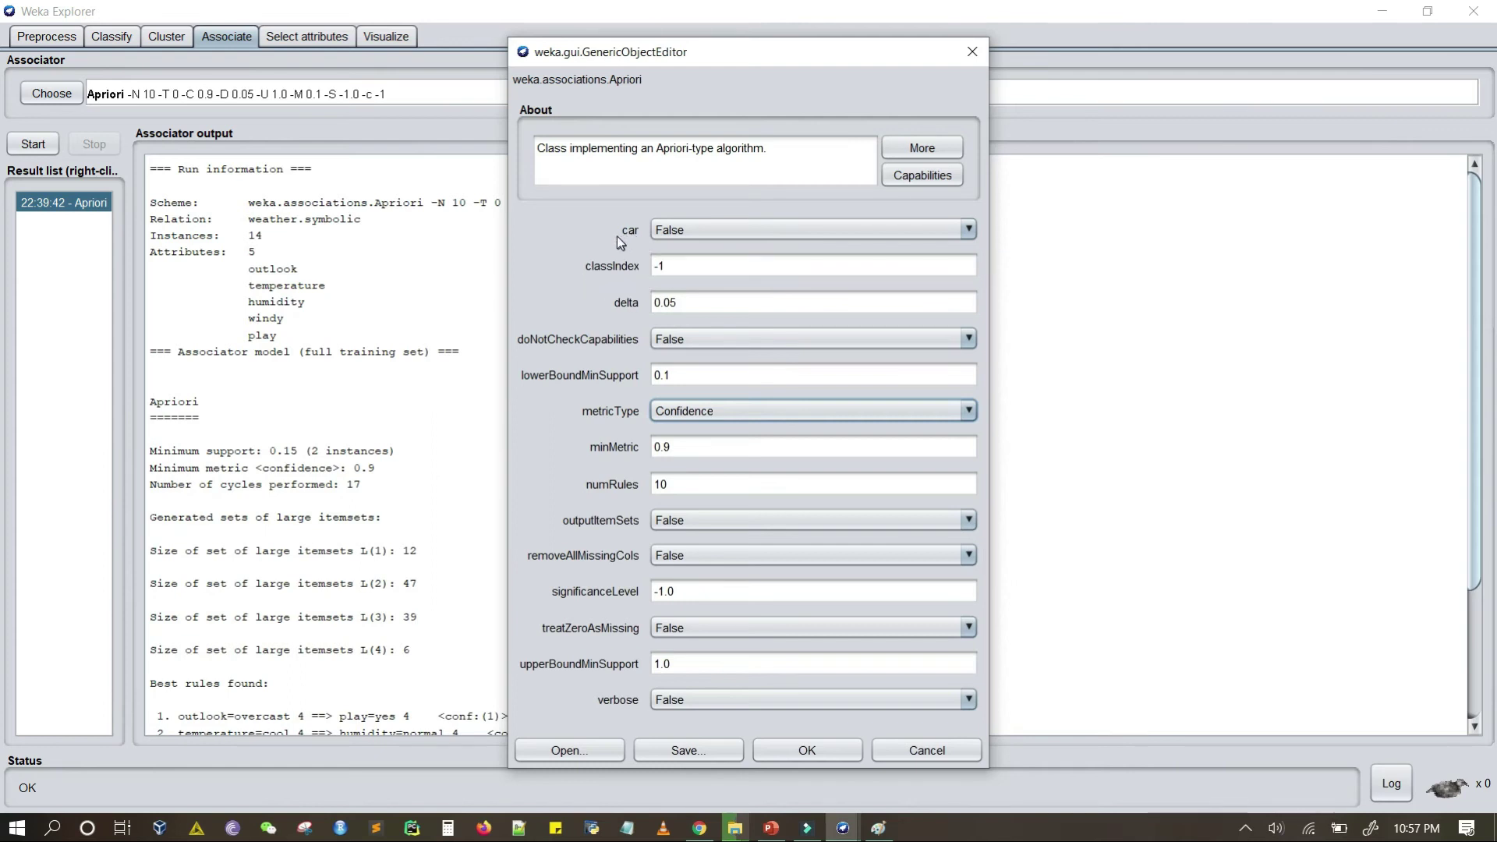
mouse_move(610, 232)
left_click(695, 236)
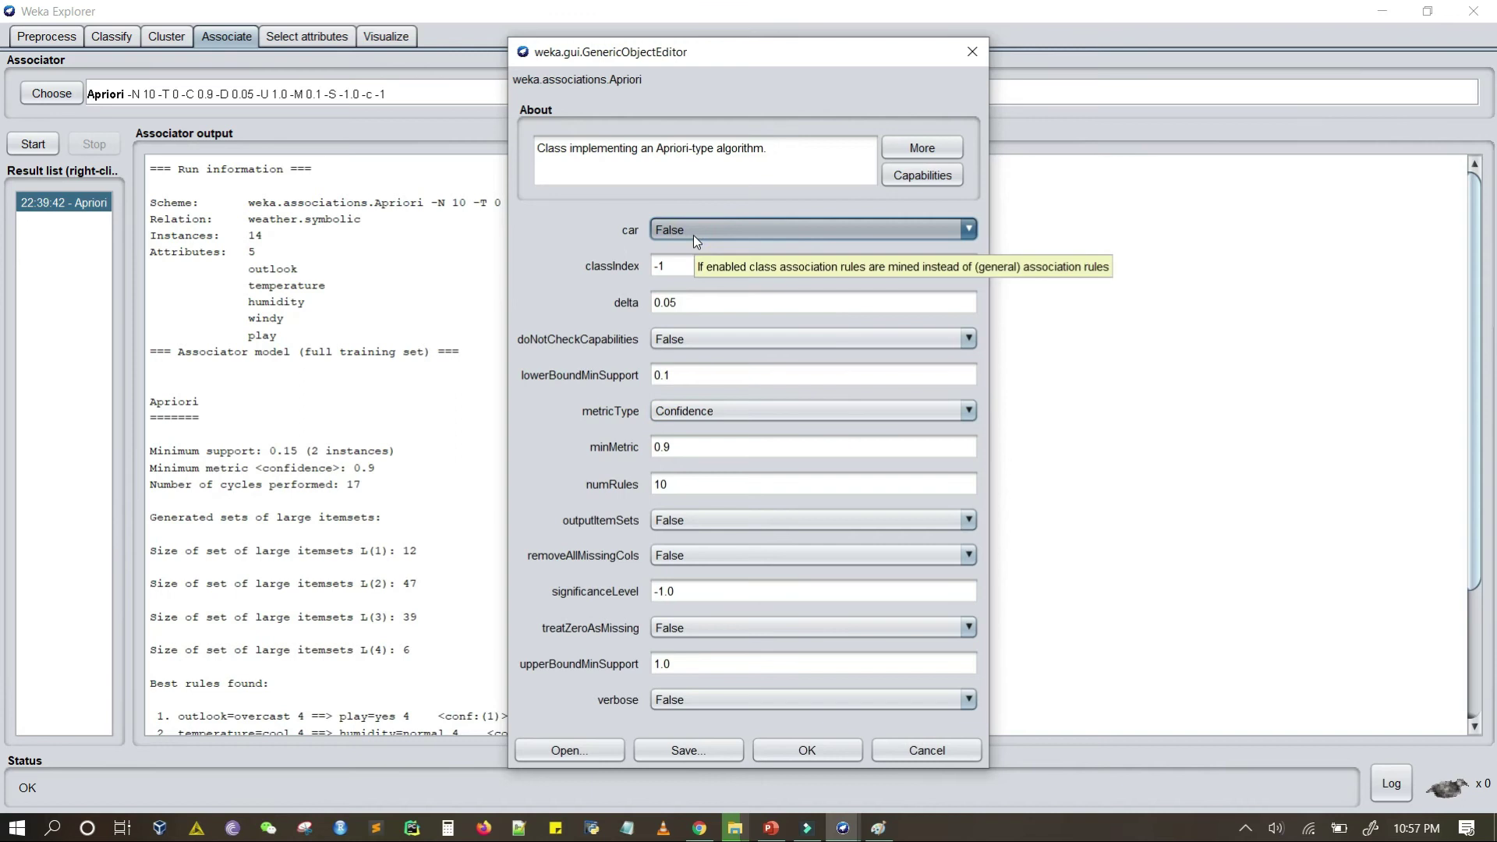
left_click(694, 235)
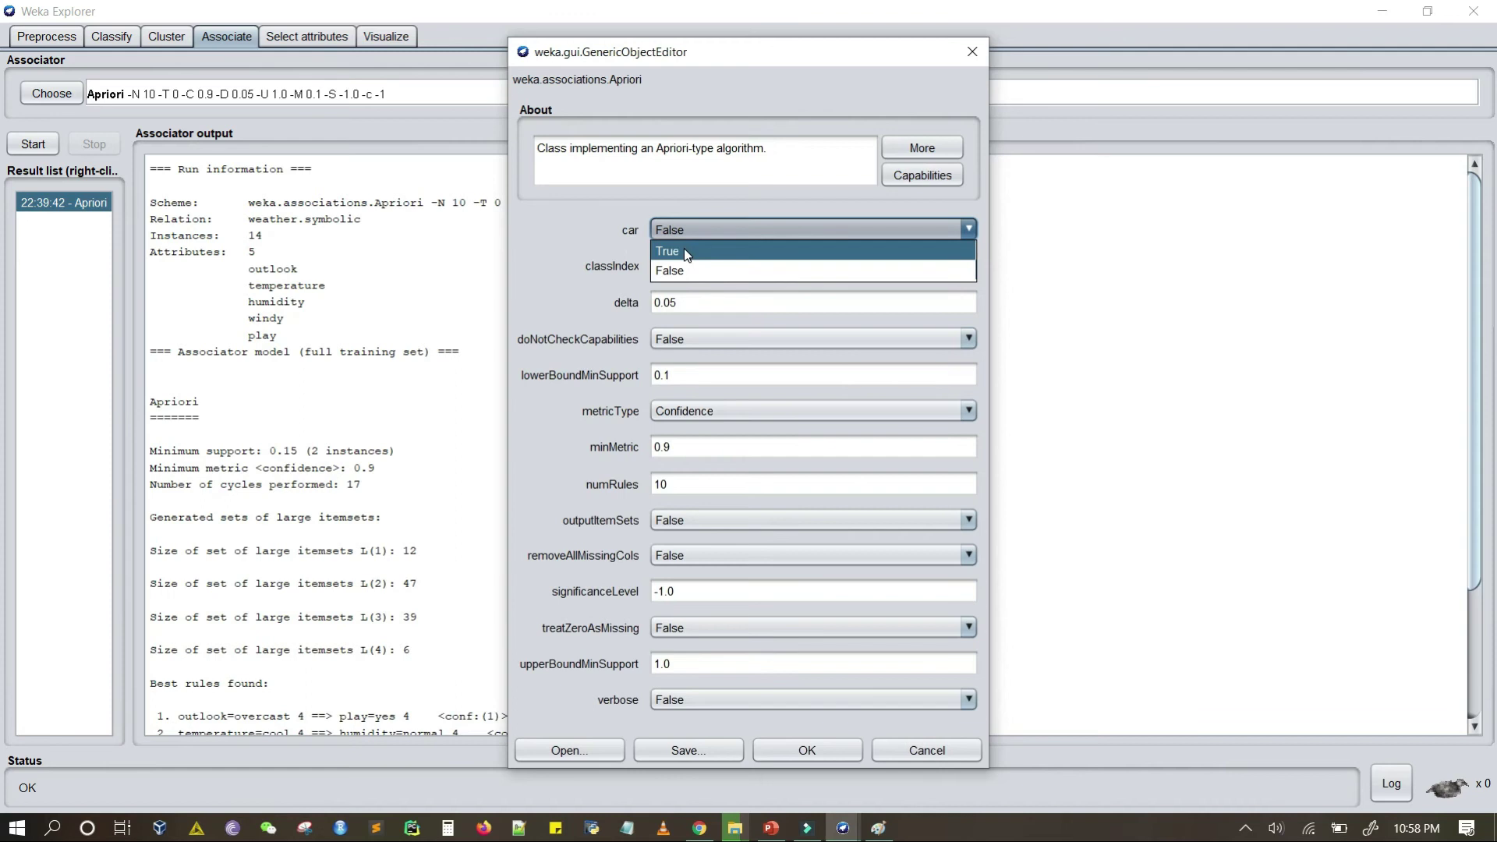
left_click(685, 251)
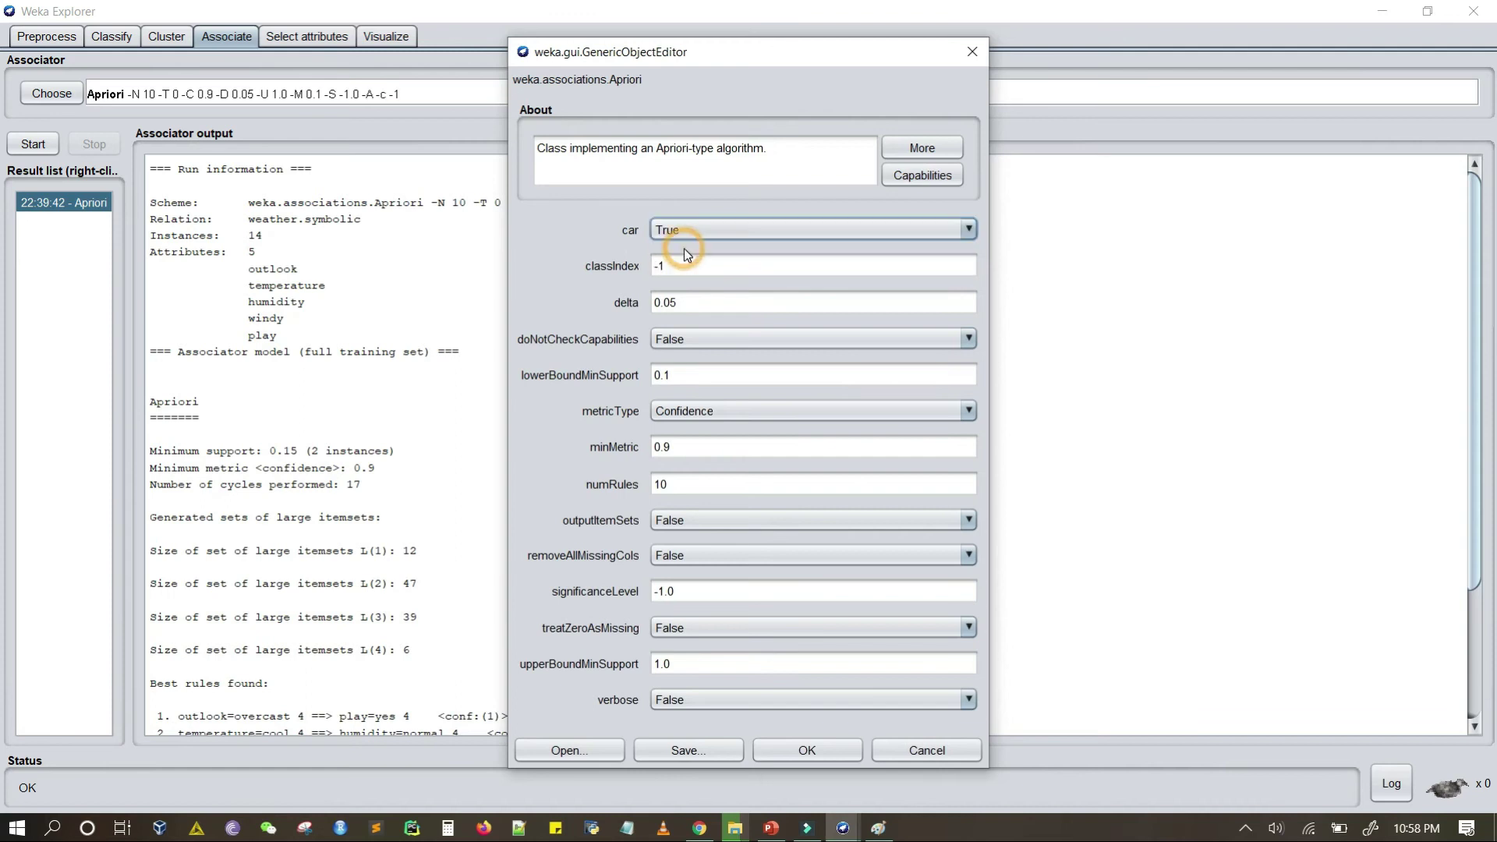
left_click(791, 748)
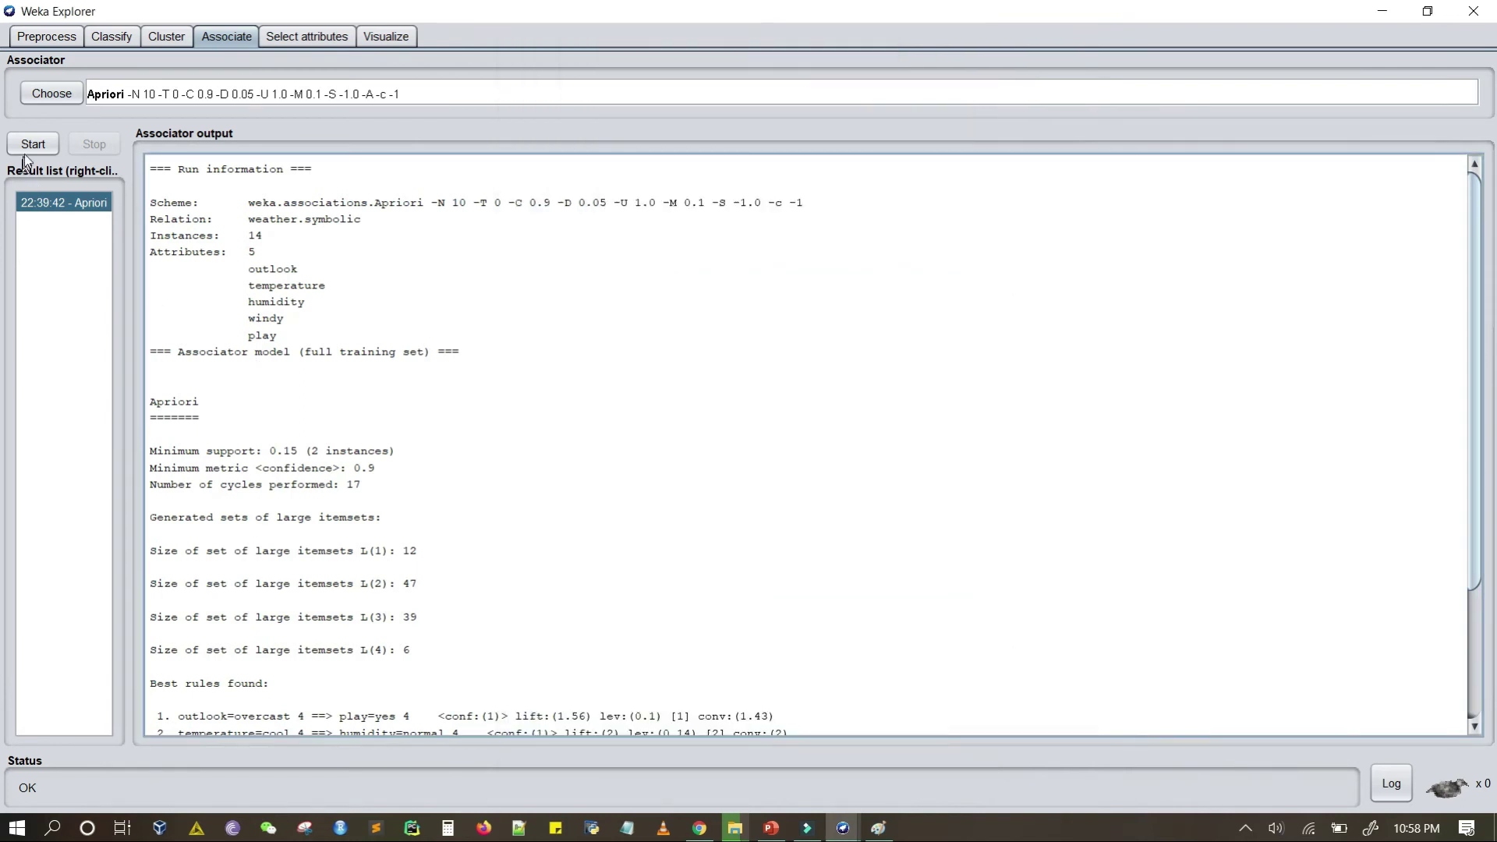
left_click(33, 145)
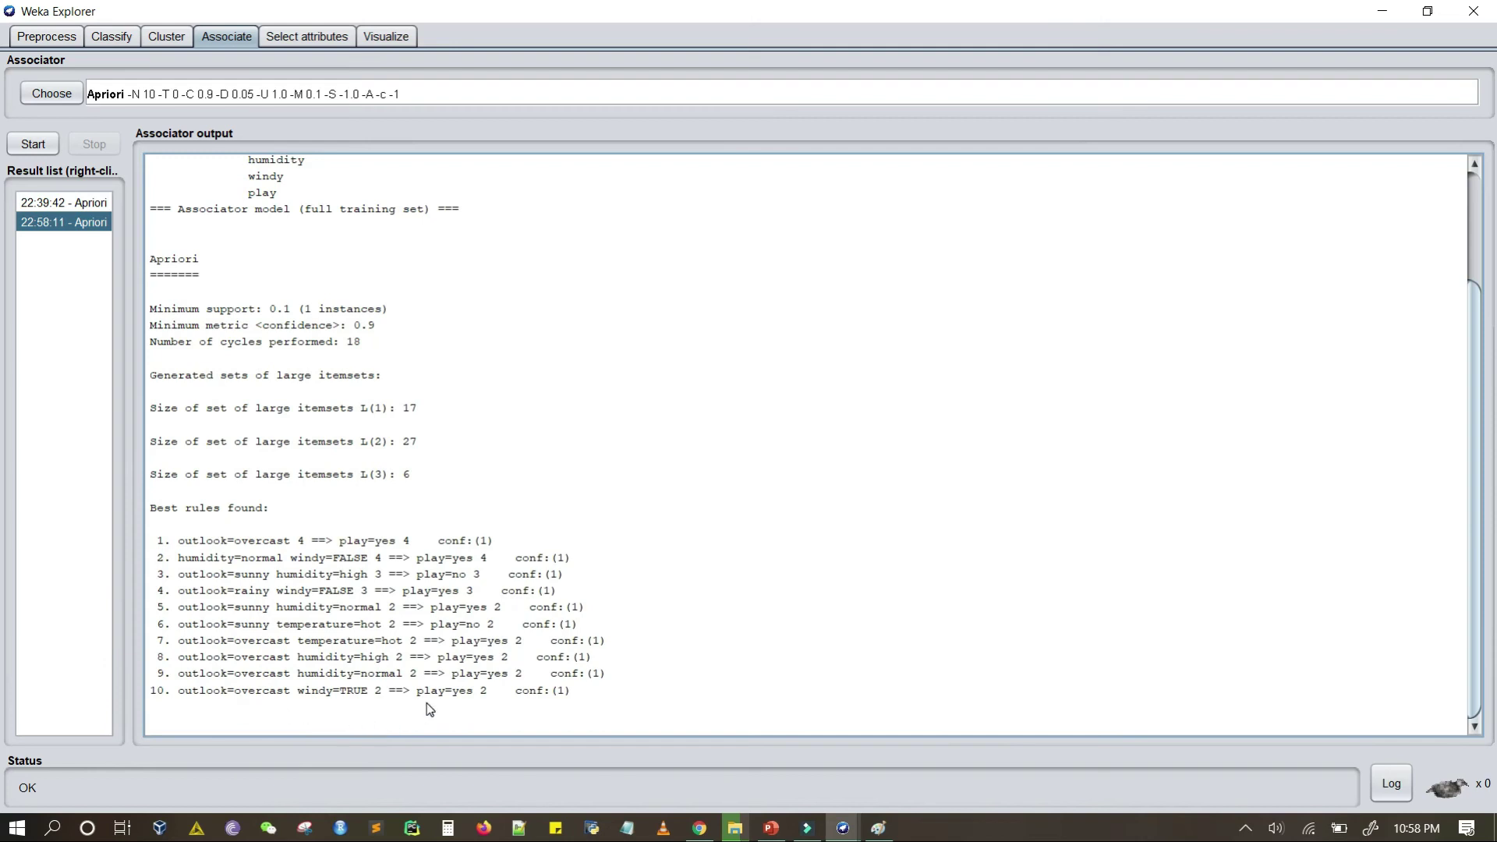
Step: Set Apriori's car option back to False and rerun it to mine general association rules
left_click(140, 94)
left_click(740, 230)
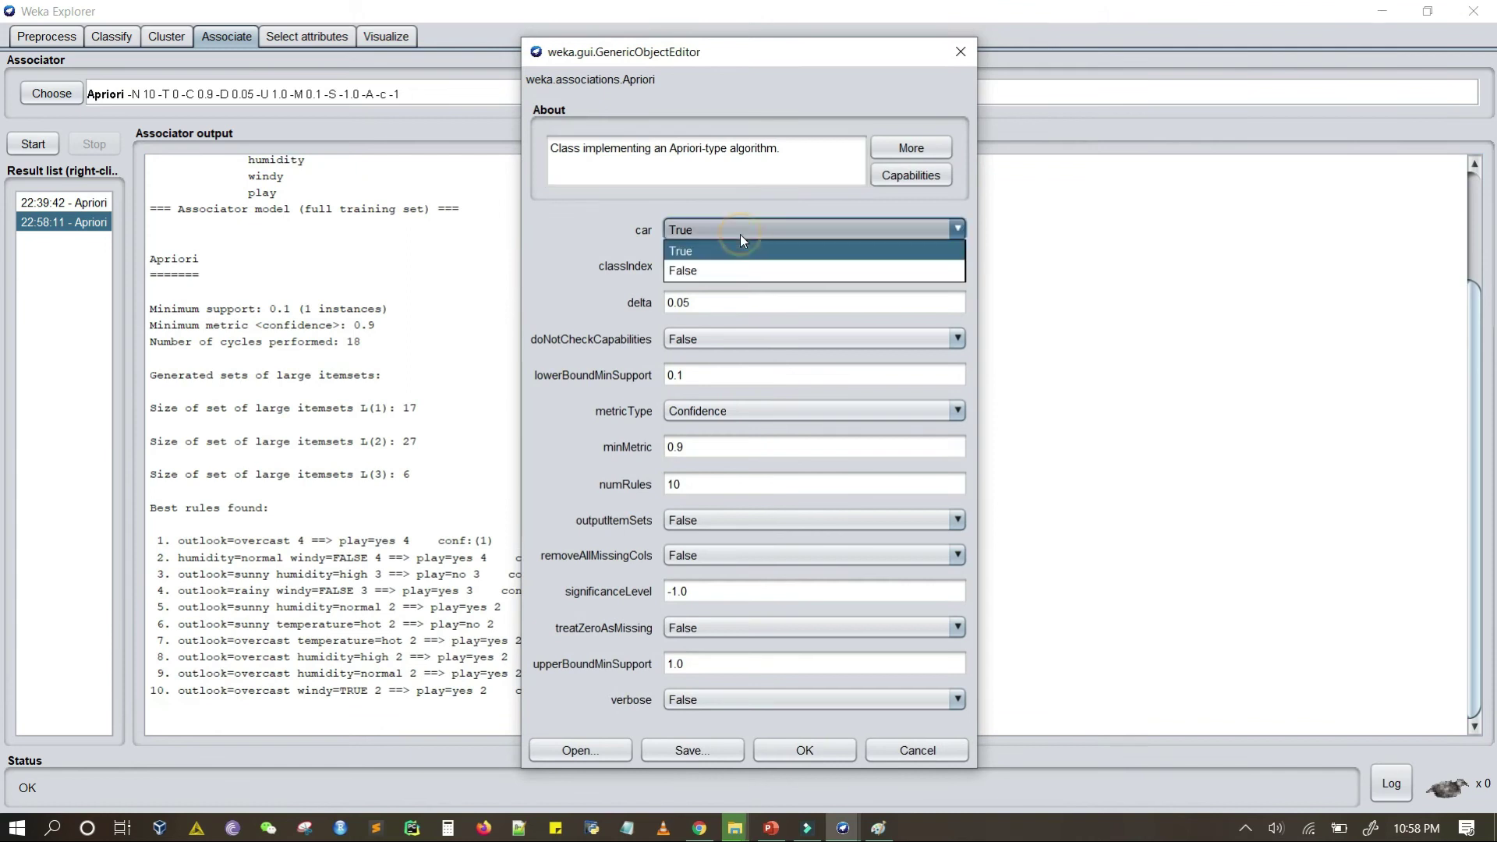
left_click(718, 271)
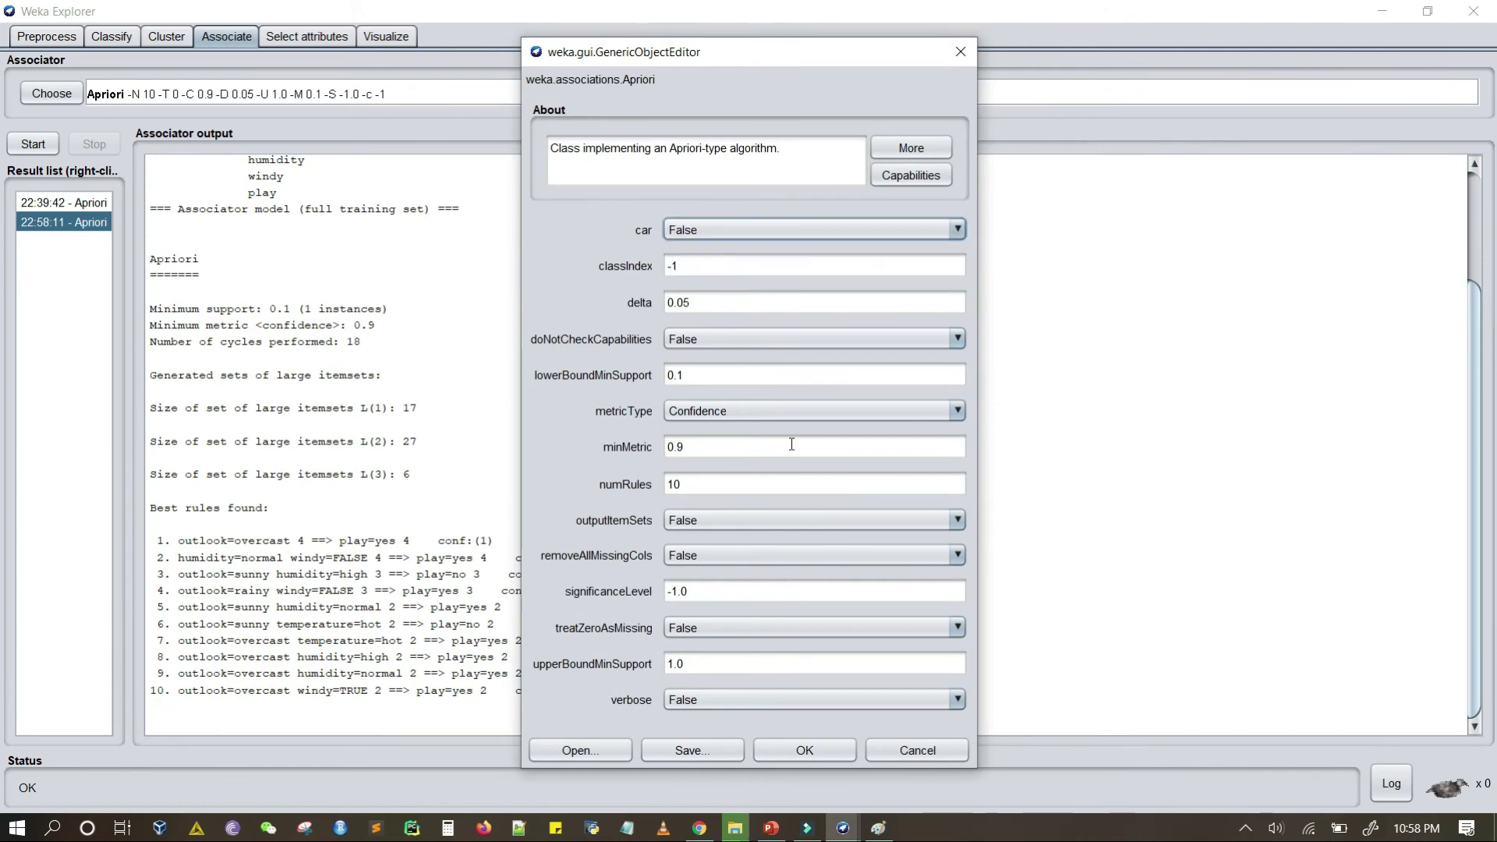
left_click(826, 753)
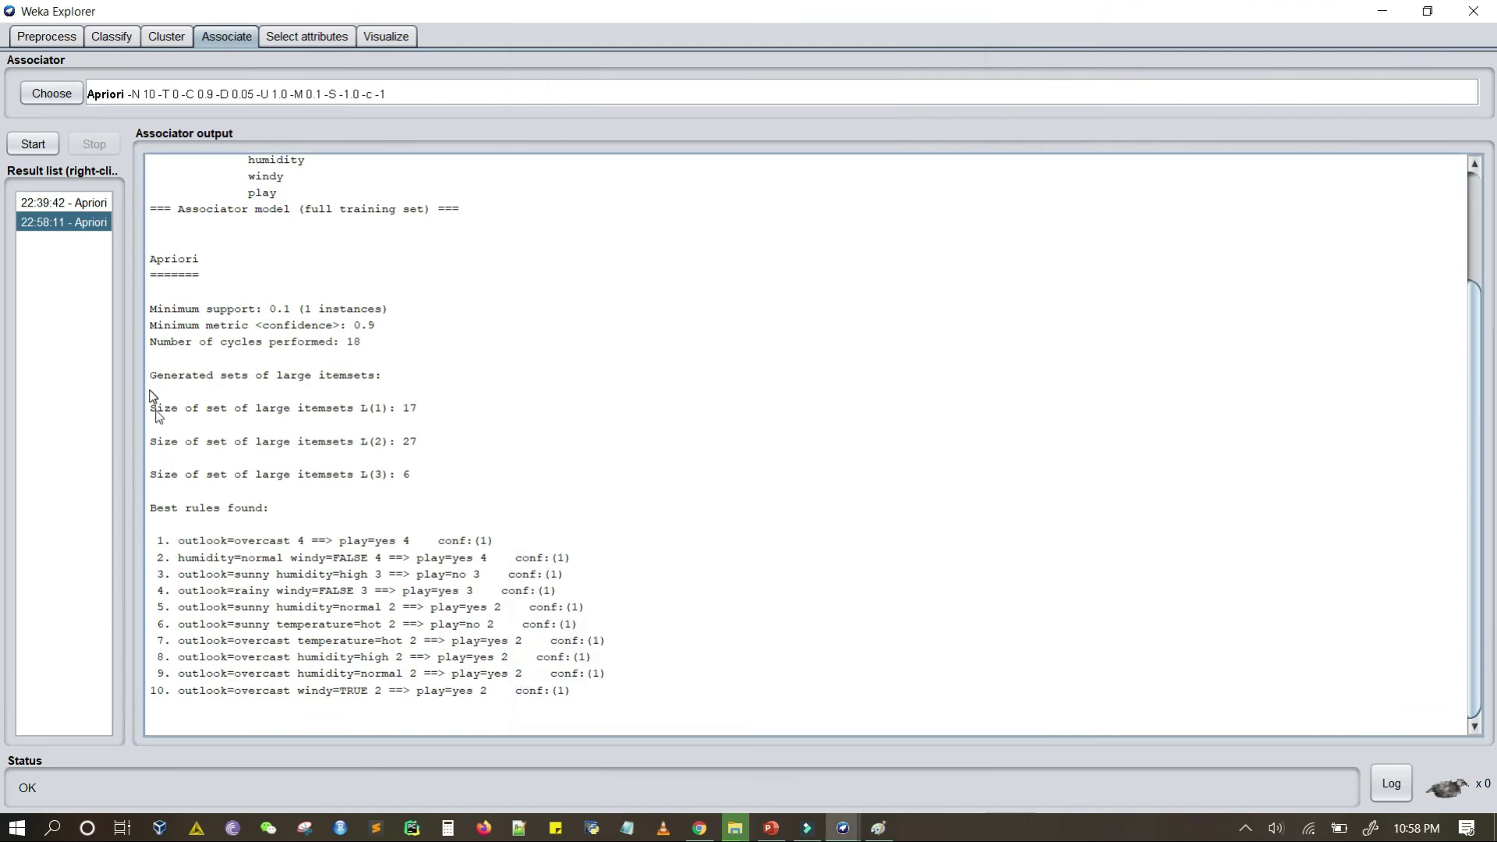
left_click(39, 148)
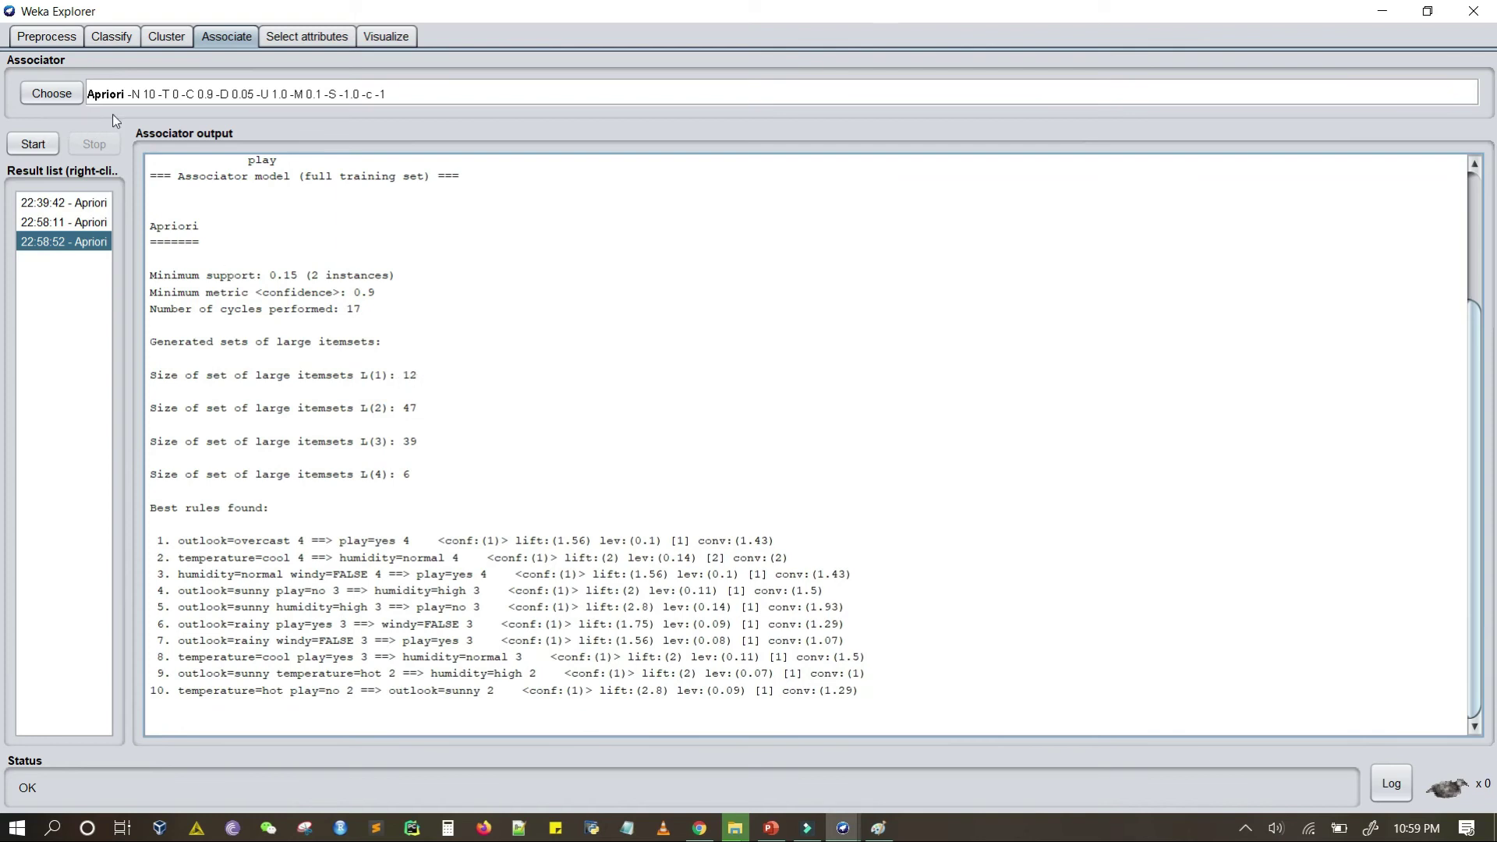
Step: Set Apriori's outputItemSets option to True and rerun it so the itemsets are listed in the output
left_click(137, 99)
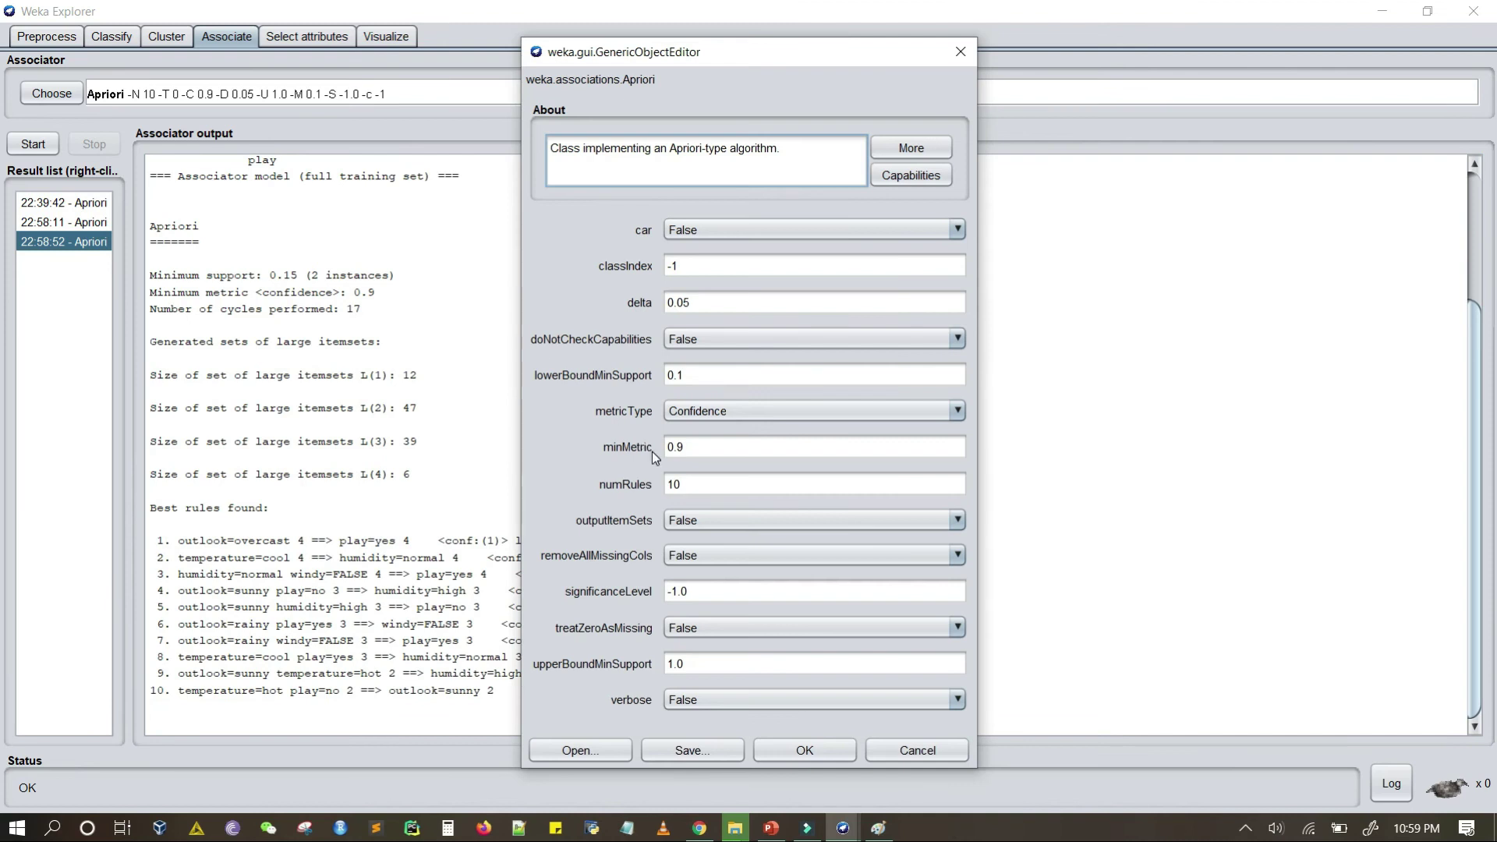
left_click(708, 521)
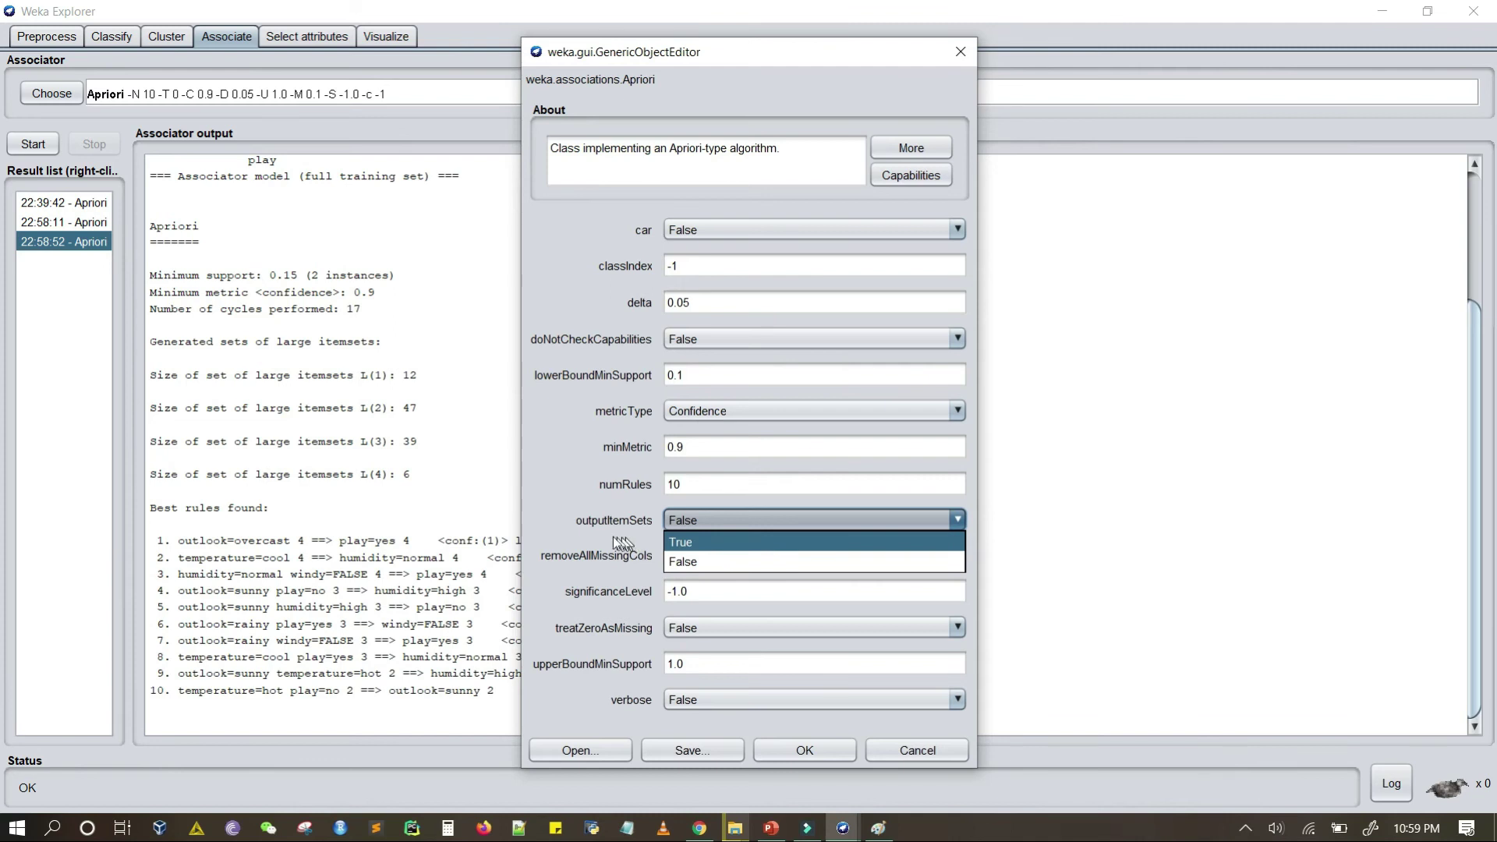
left_click(684, 544)
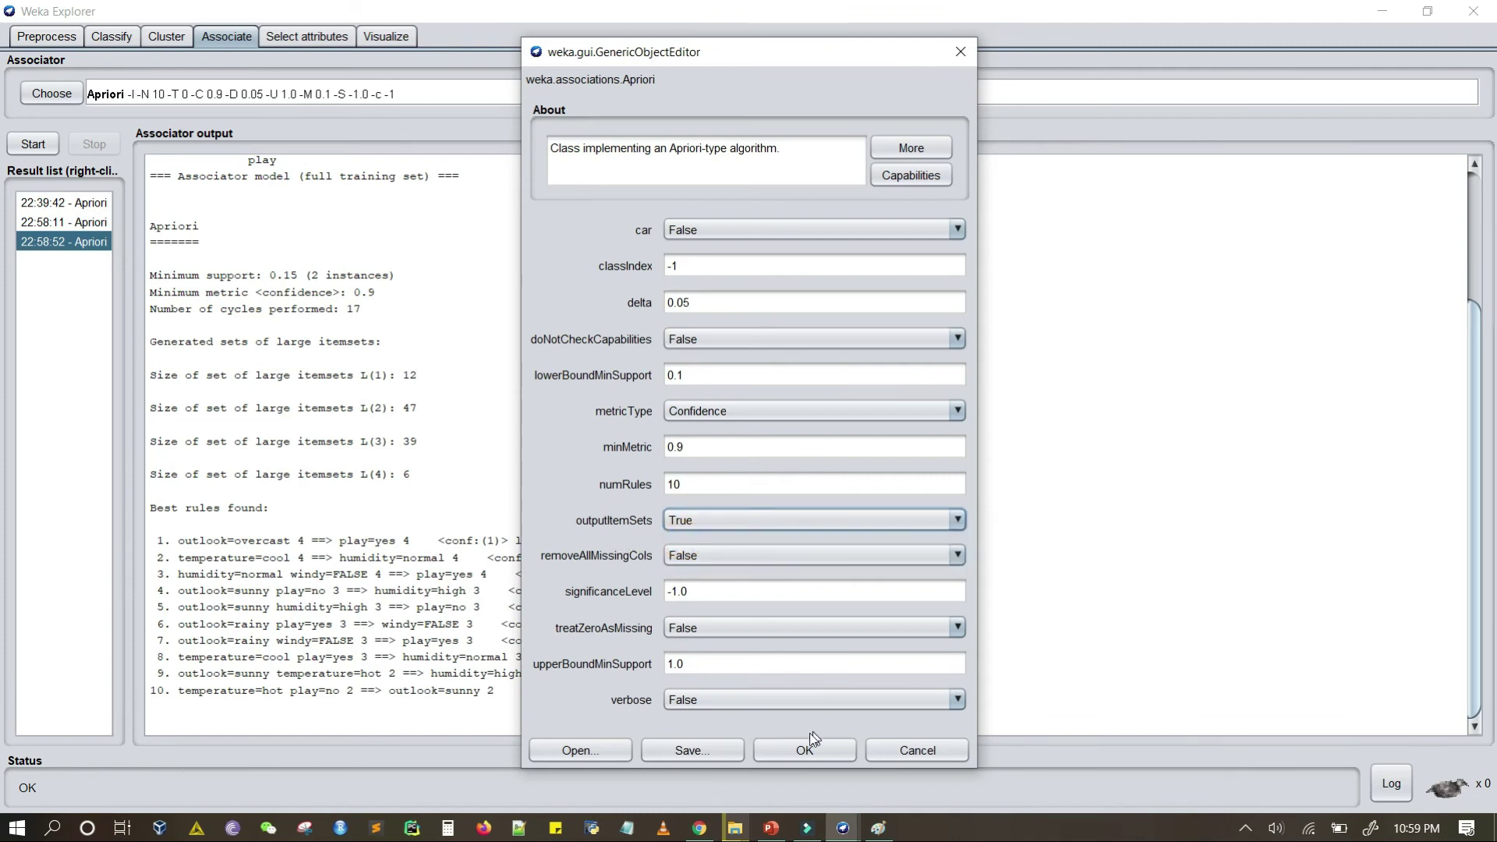
left_click(782, 748)
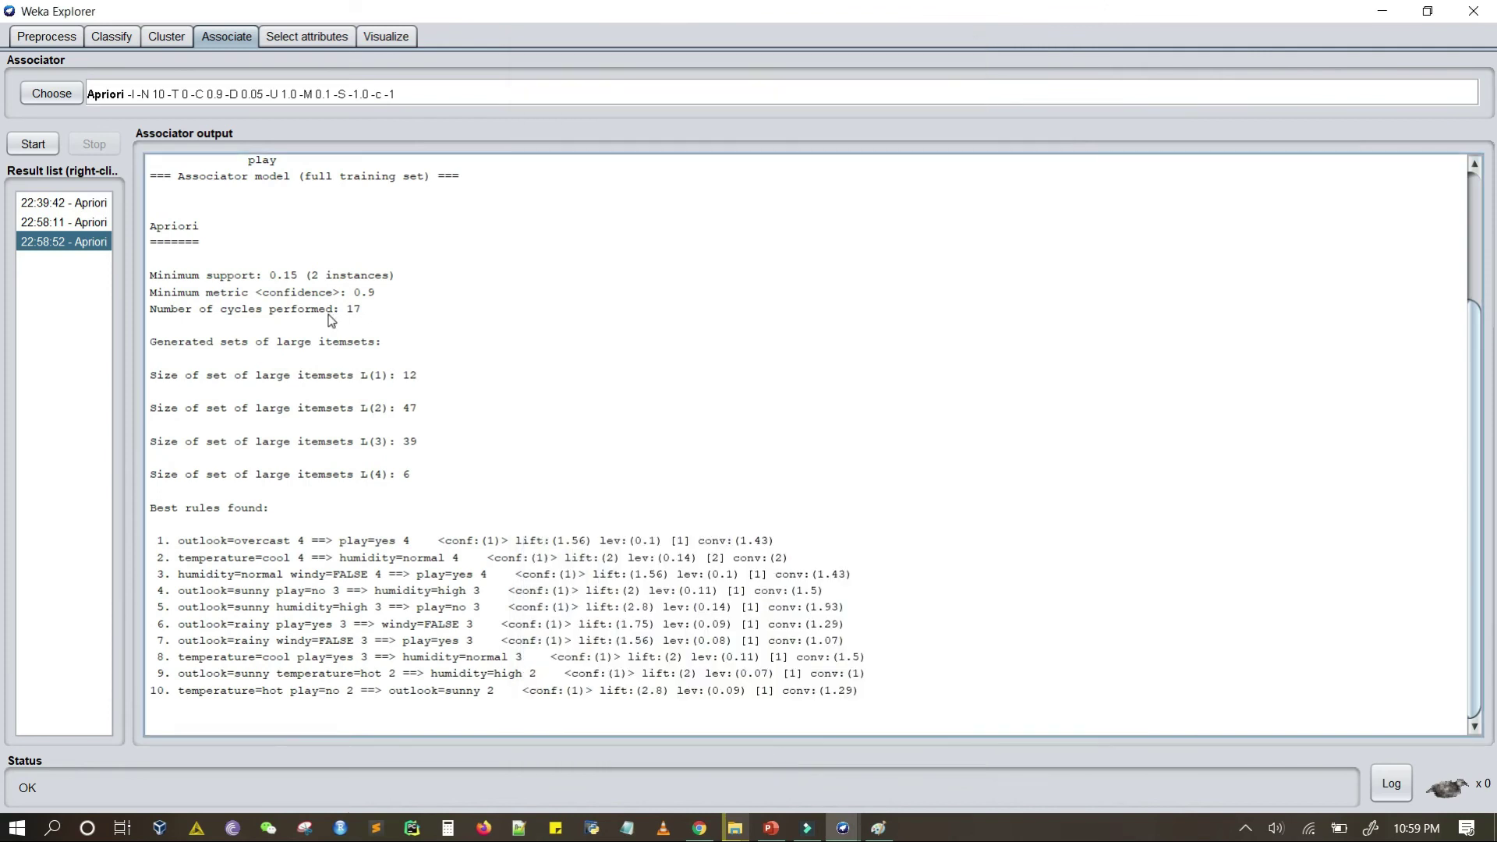
left_click(35, 146)
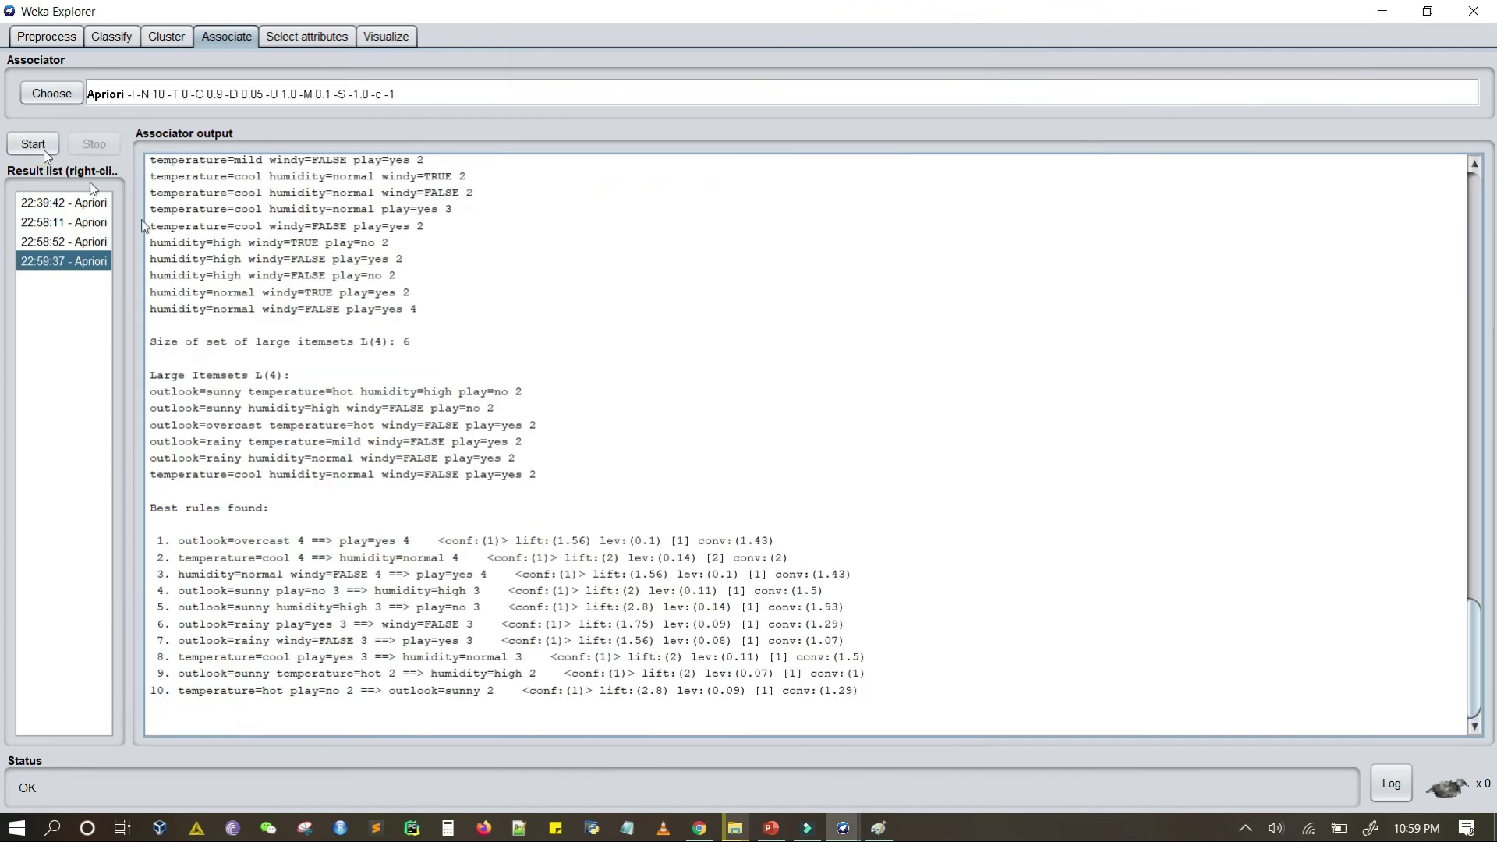
Step: Examine the large itemsets listed in the new output, focusing on the sizes and entries of L(1) and L(2)
scroll(513, 343, "up", 3)
scroll(513, 343, "up", 10)
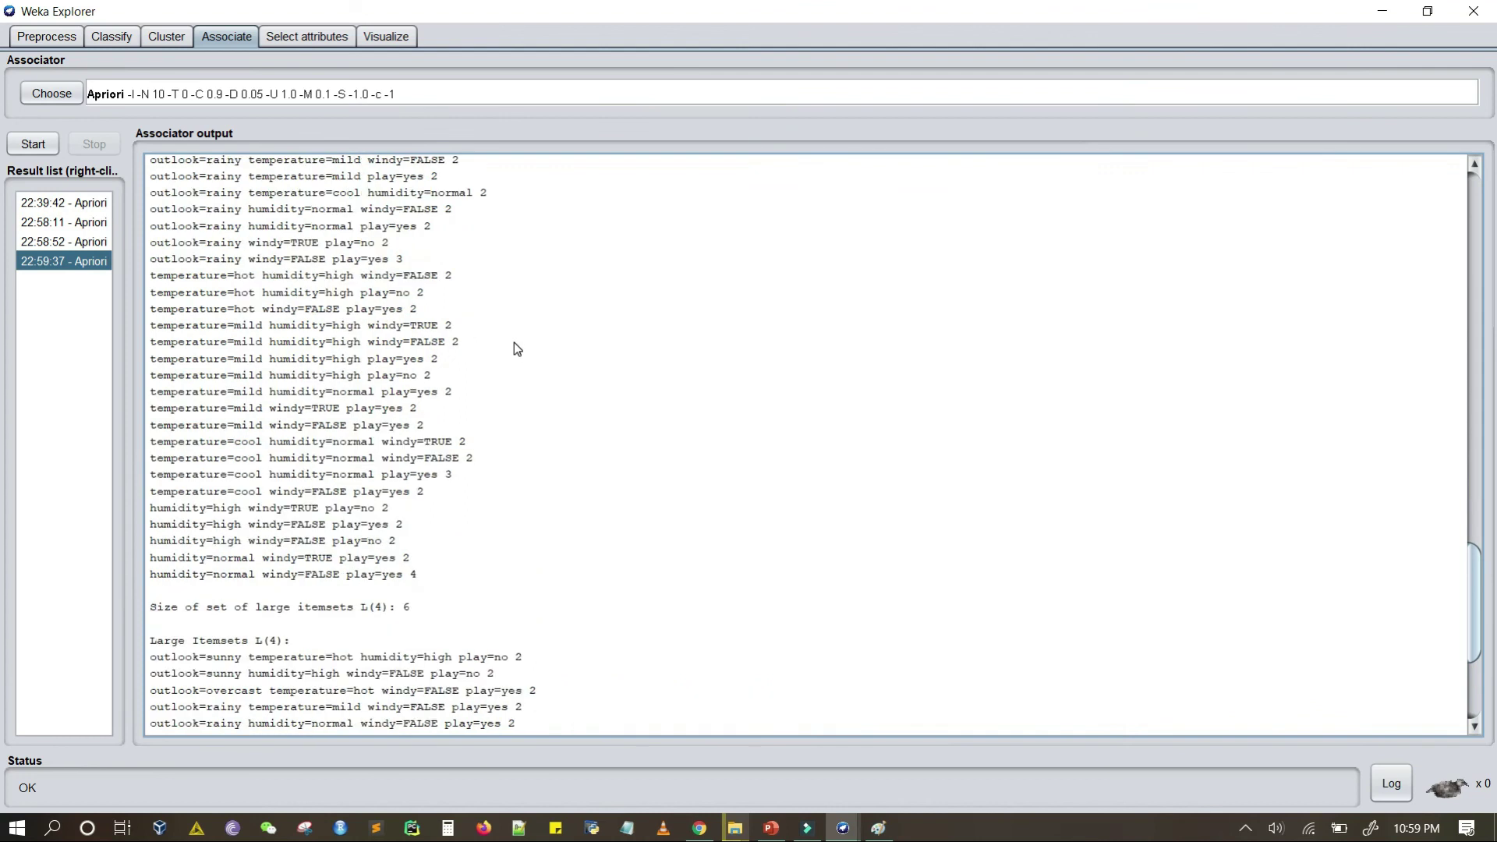
scroll(515, 343, "up", 10)
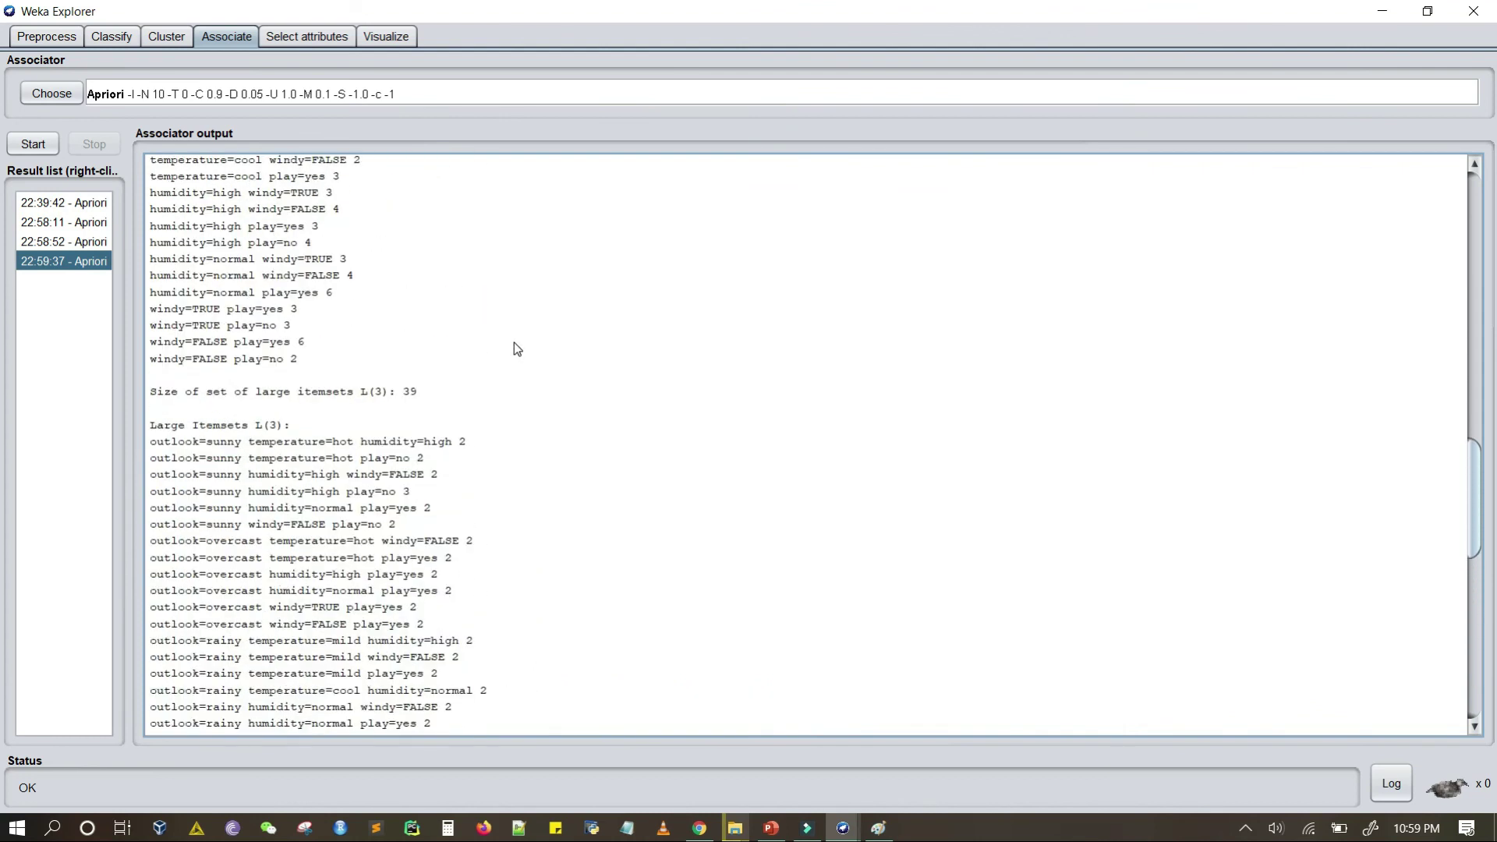
scroll(513, 344, "down", 7)
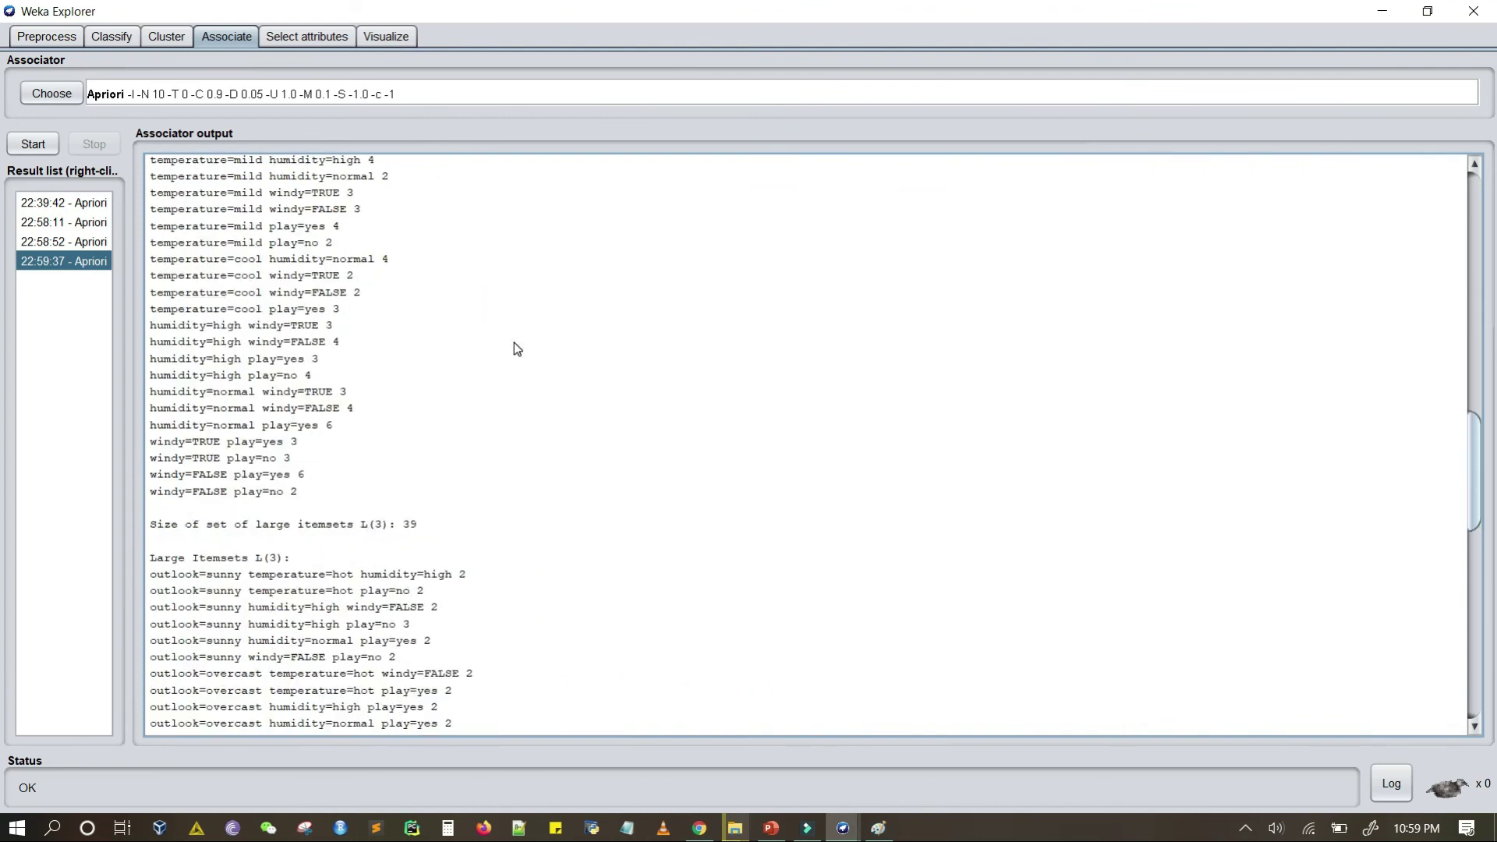
scroll(513, 343, "up", 11)
scroll(513, 343, "up", 9)
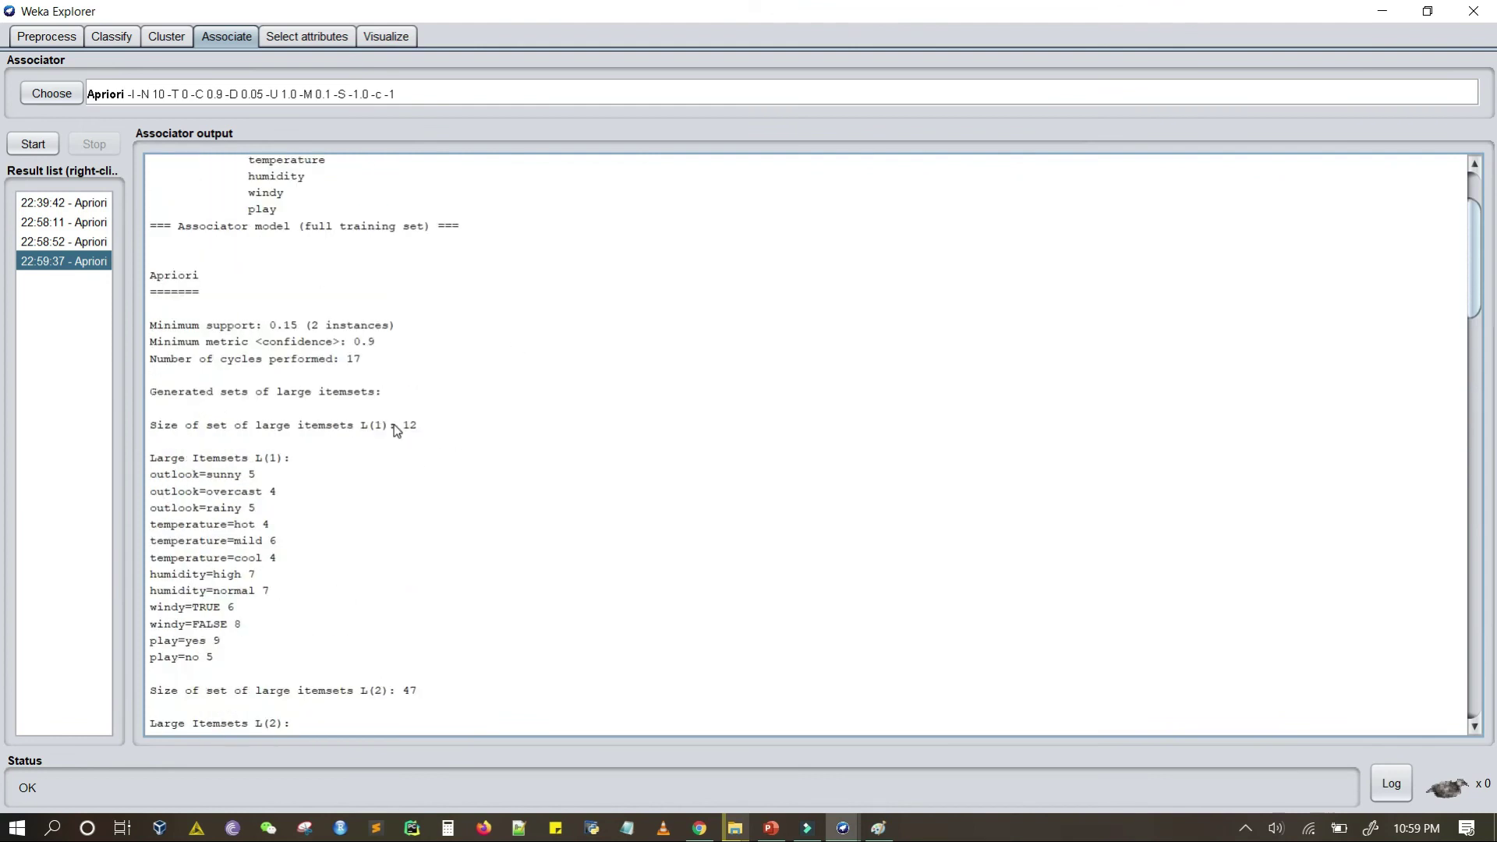
left_click(413, 433)
scroll(277, 548, "down", 2)
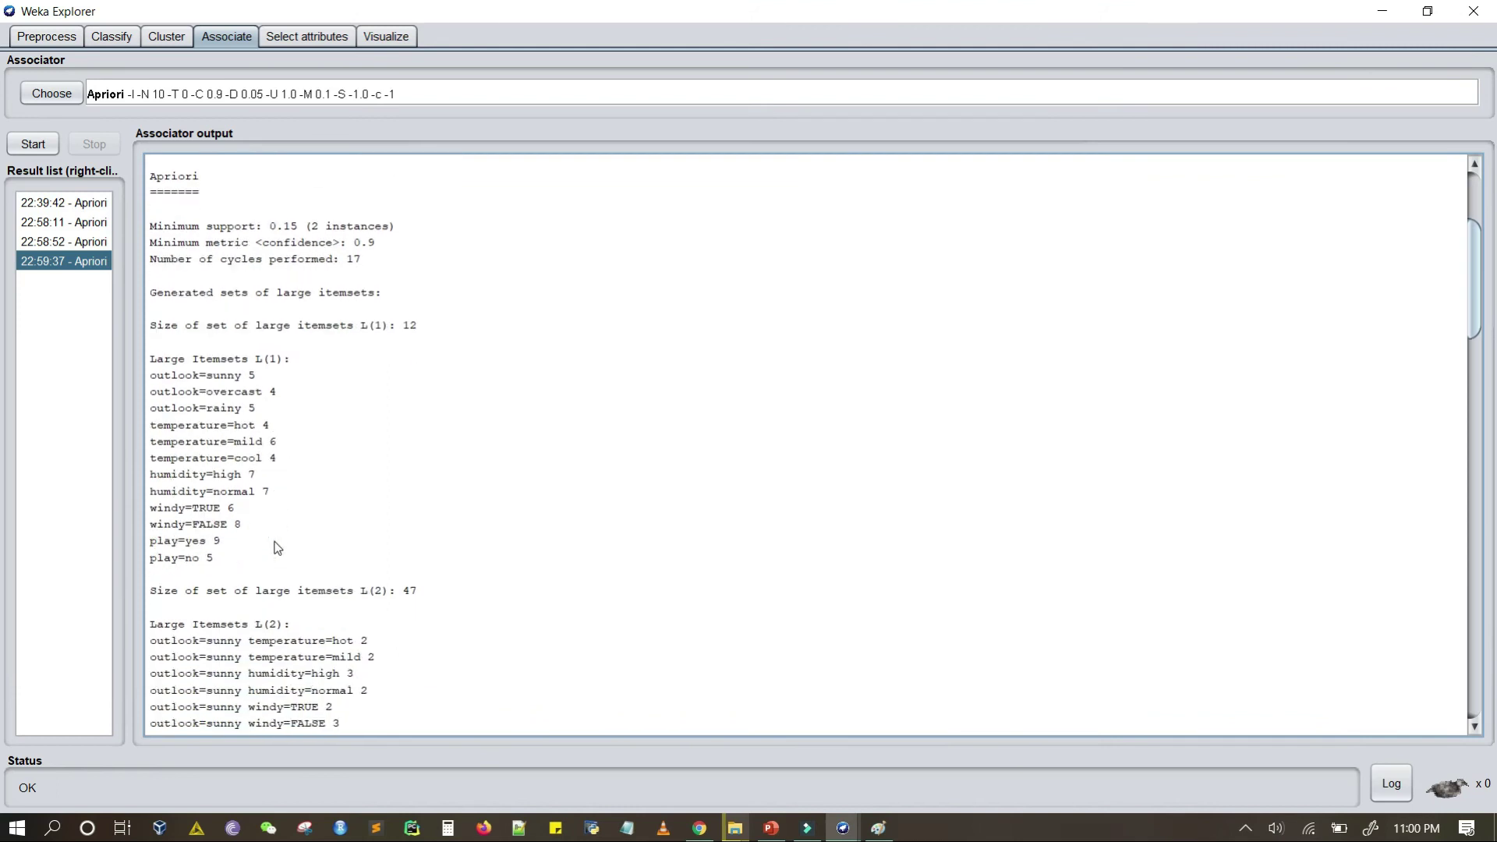
scroll(278, 527, "down", 3)
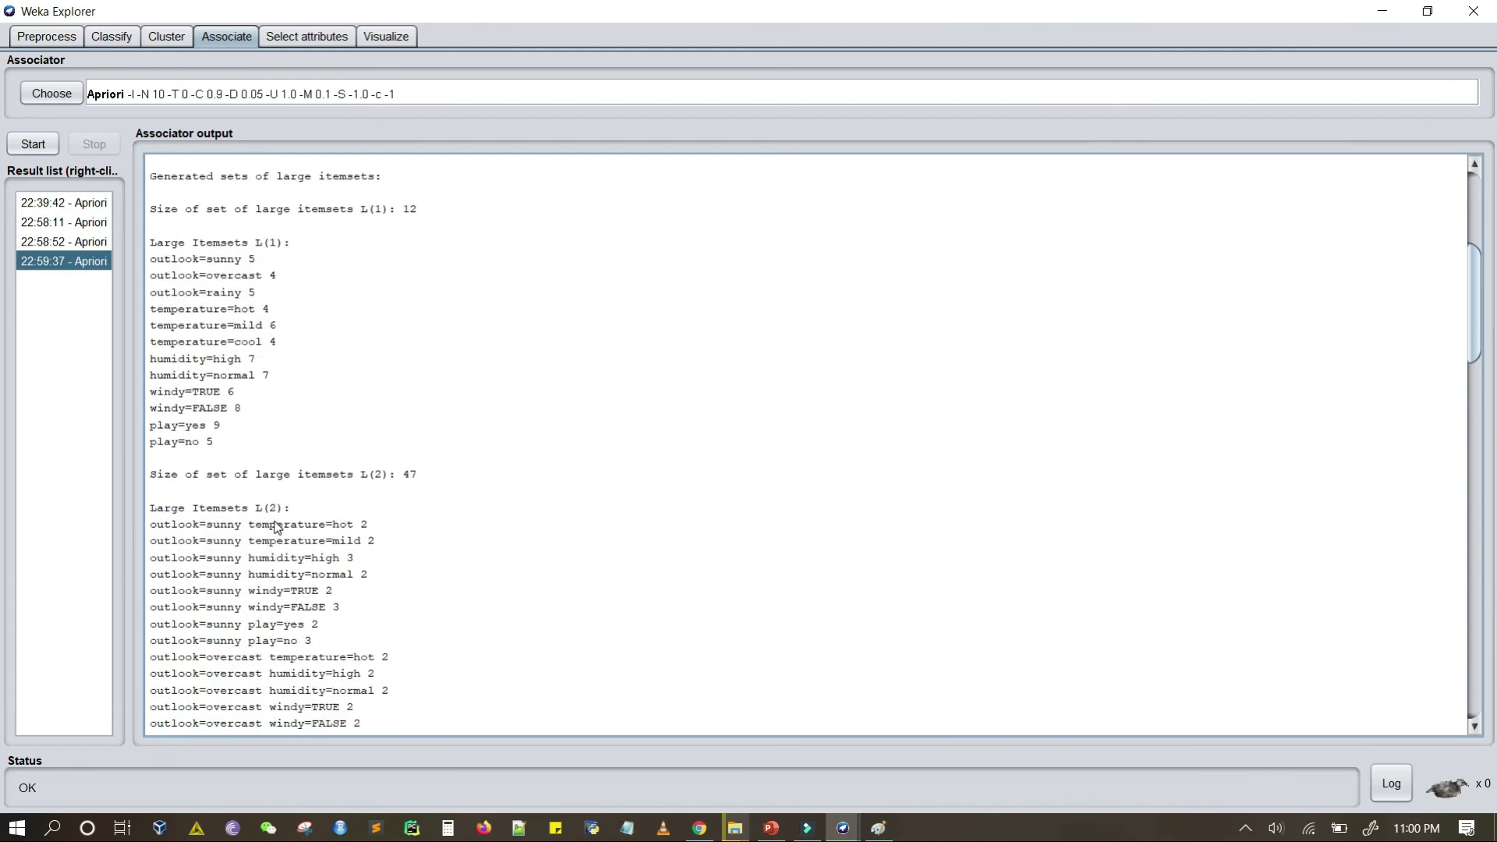
triple_click(414, 477)
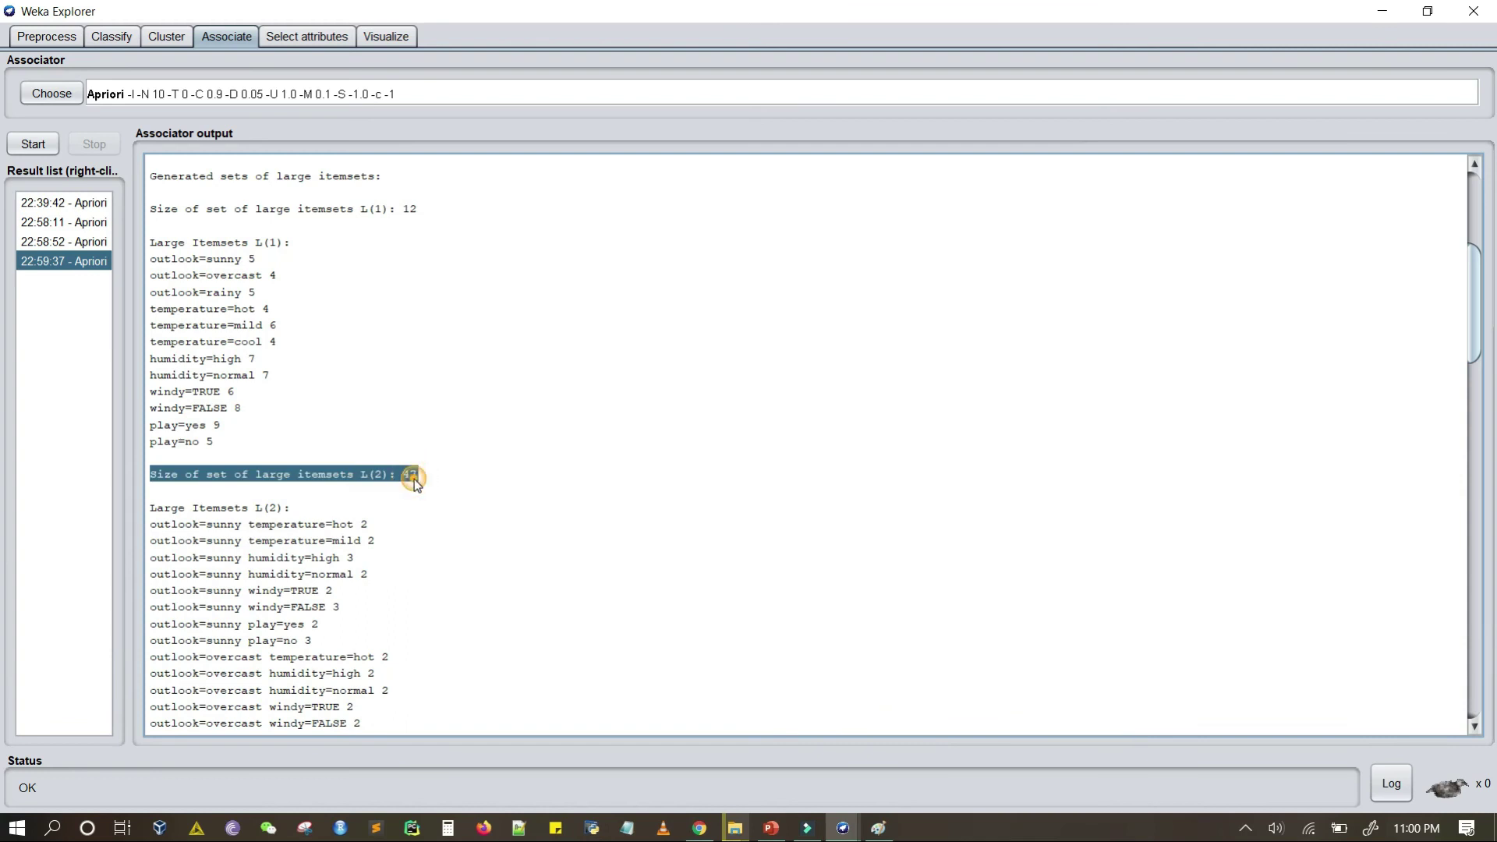
left_click(414, 479)
scroll(414, 479, "down", 3)
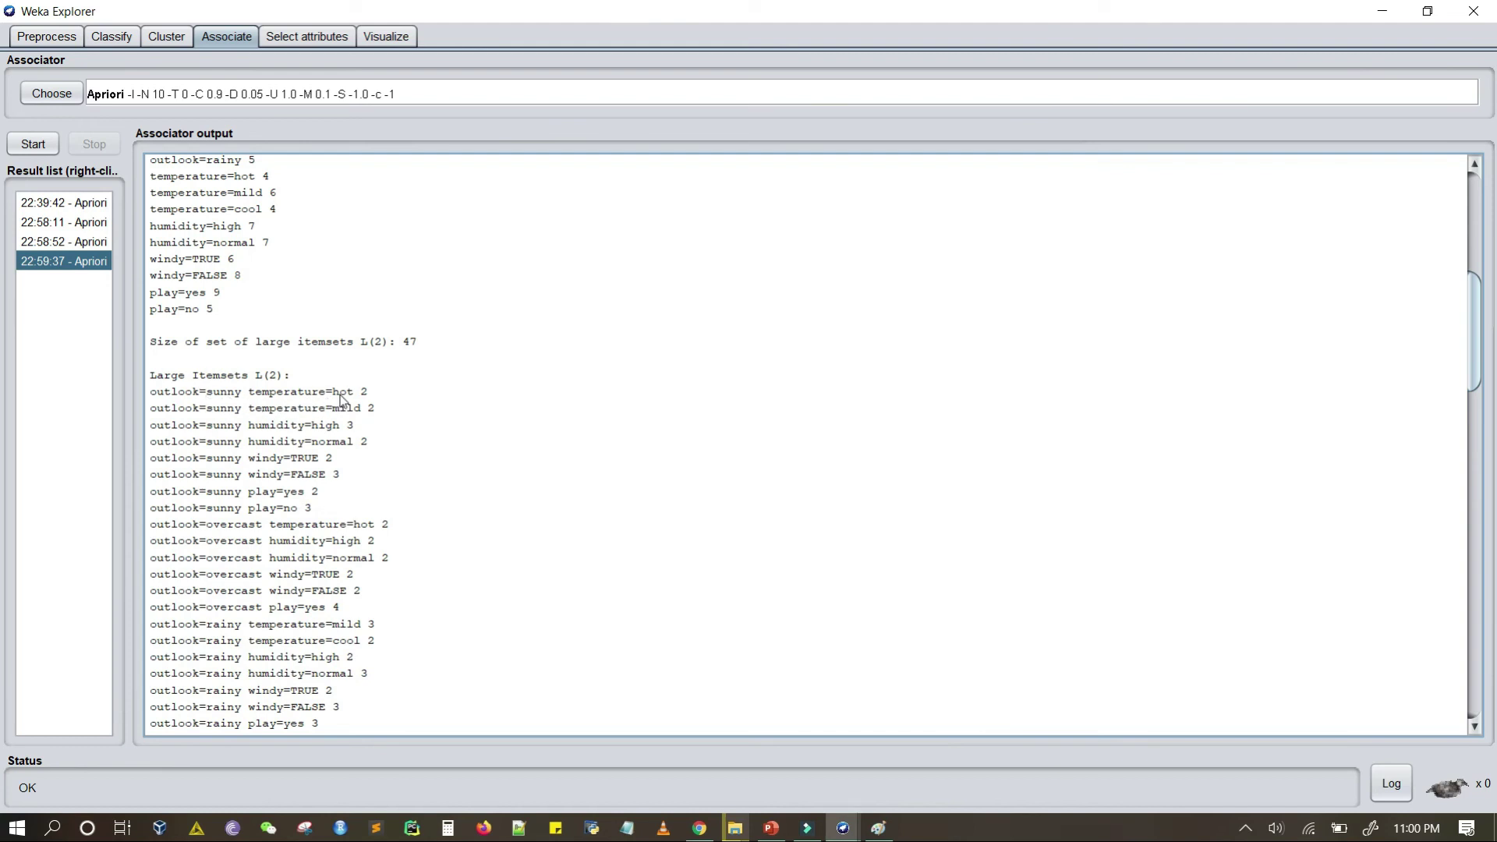
Step: Examine the remaining large itemsets, L(3) and L(4), and the best rules at the end of the output
scroll(375, 400, "down", 7)
scroll(374, 386, "down", 8)
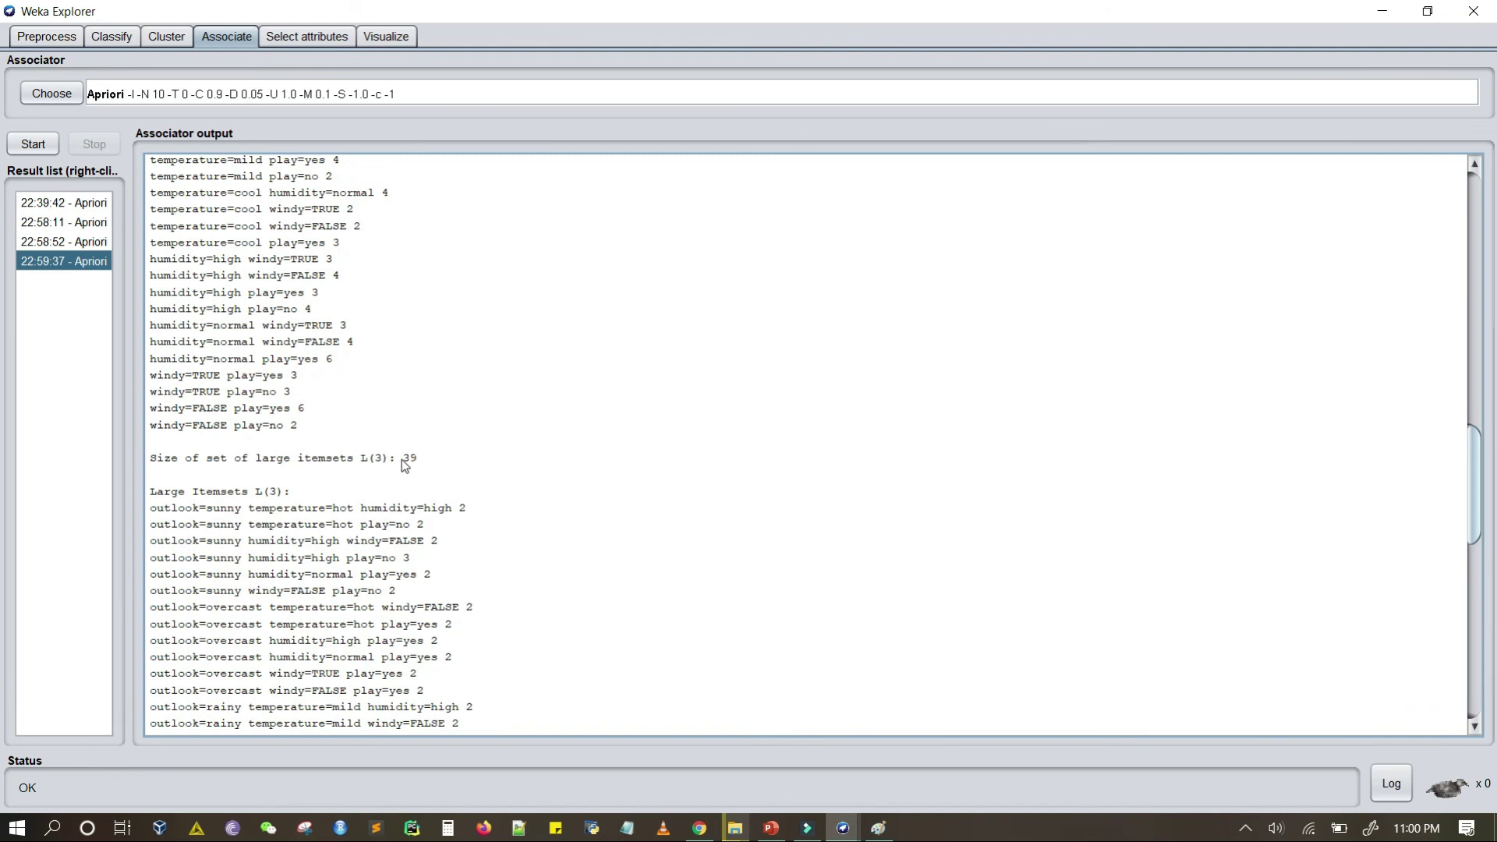
scroll(403, 460, "down", 6)
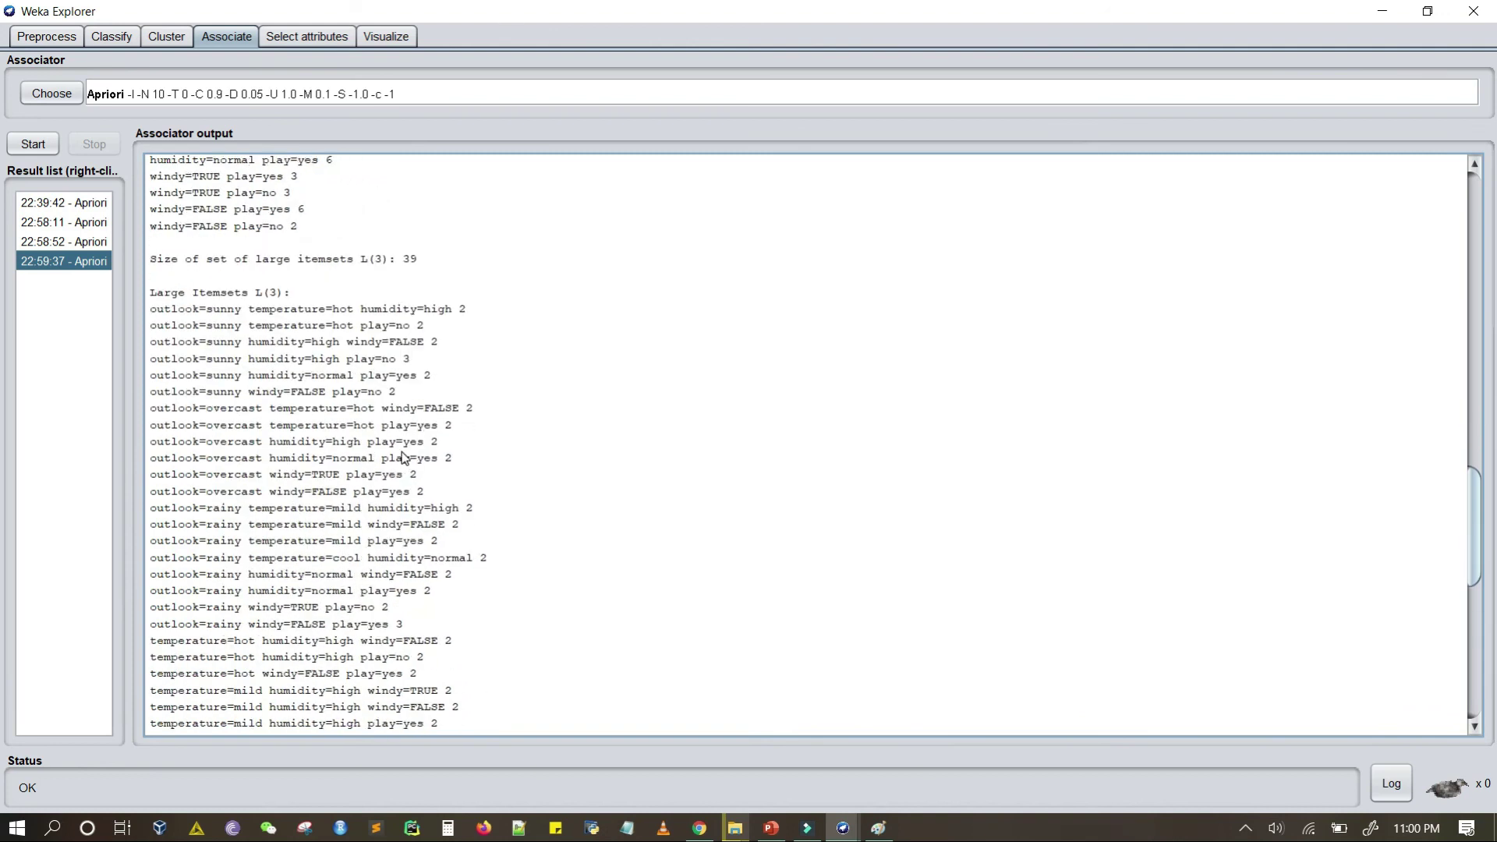
scroll(403, 459, "down", 7)
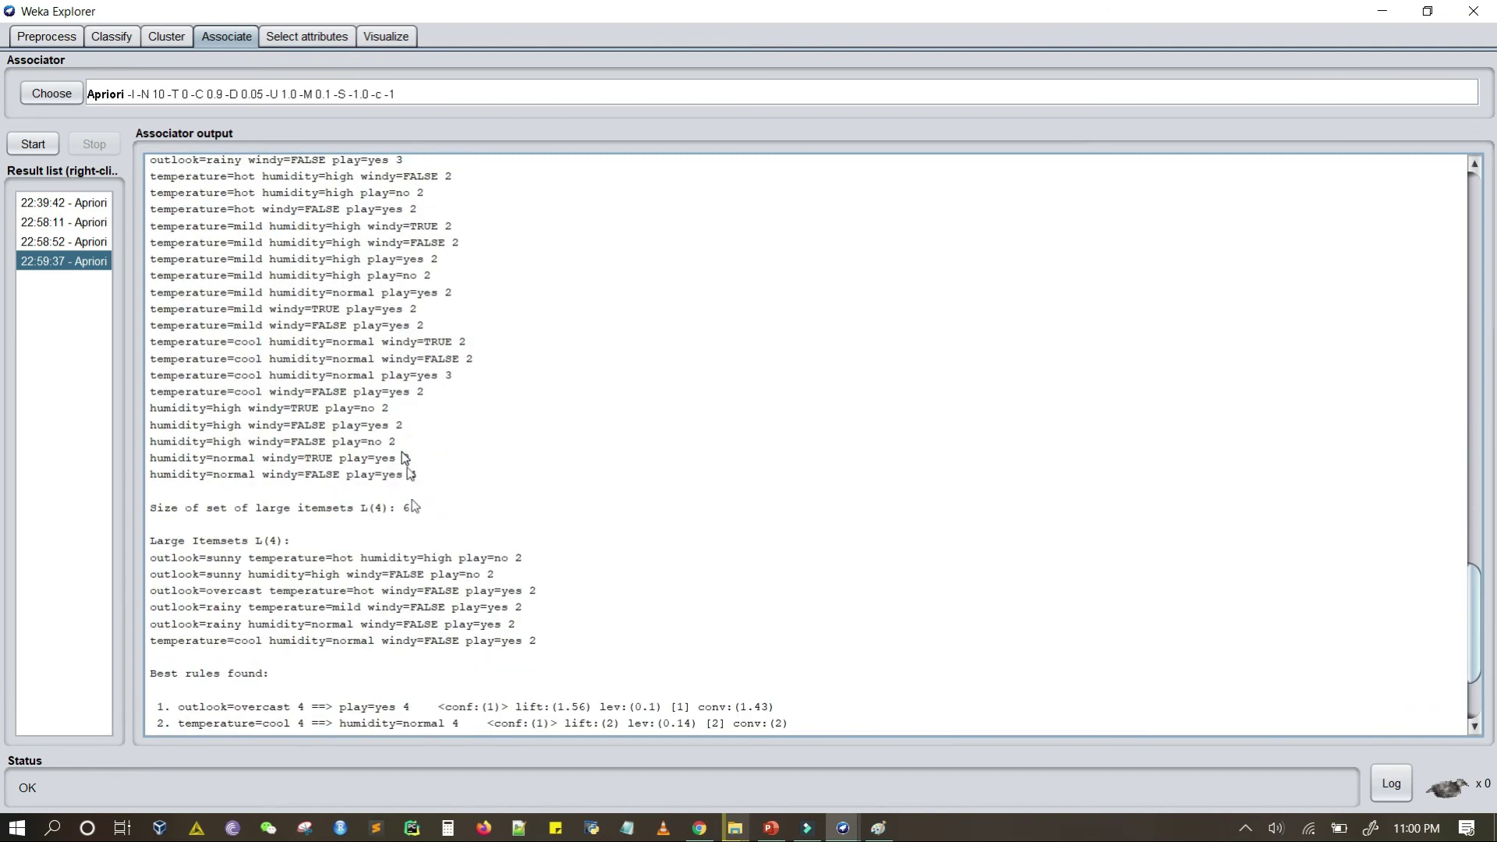
scroll(399, 517, "down", 3)
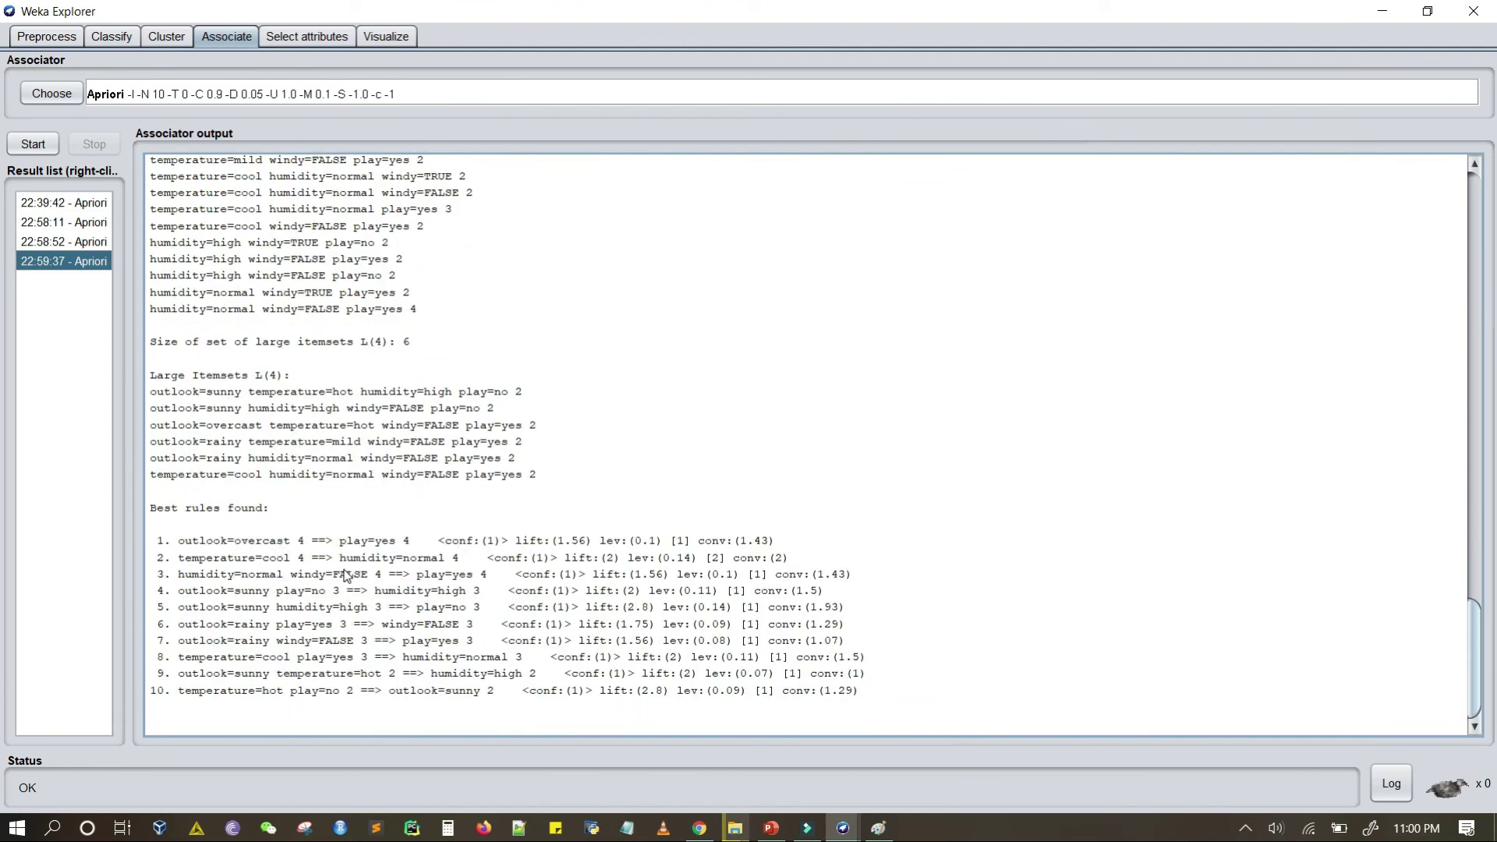
Step: Set Apriori's outputItemSets option back to False and look at its delta setting
left_click(191, 95)
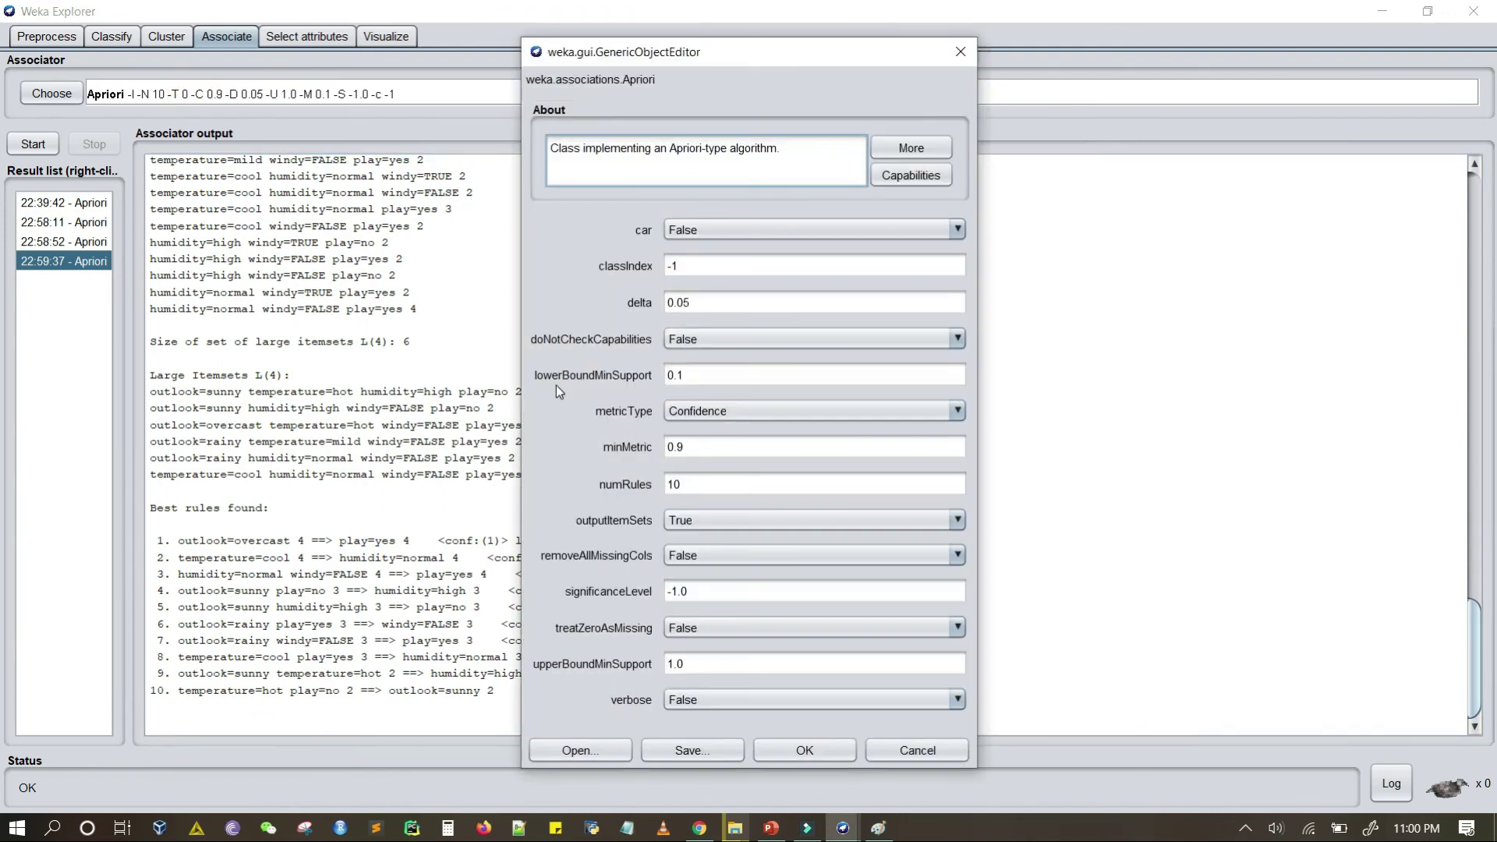
left_click(698, 518)
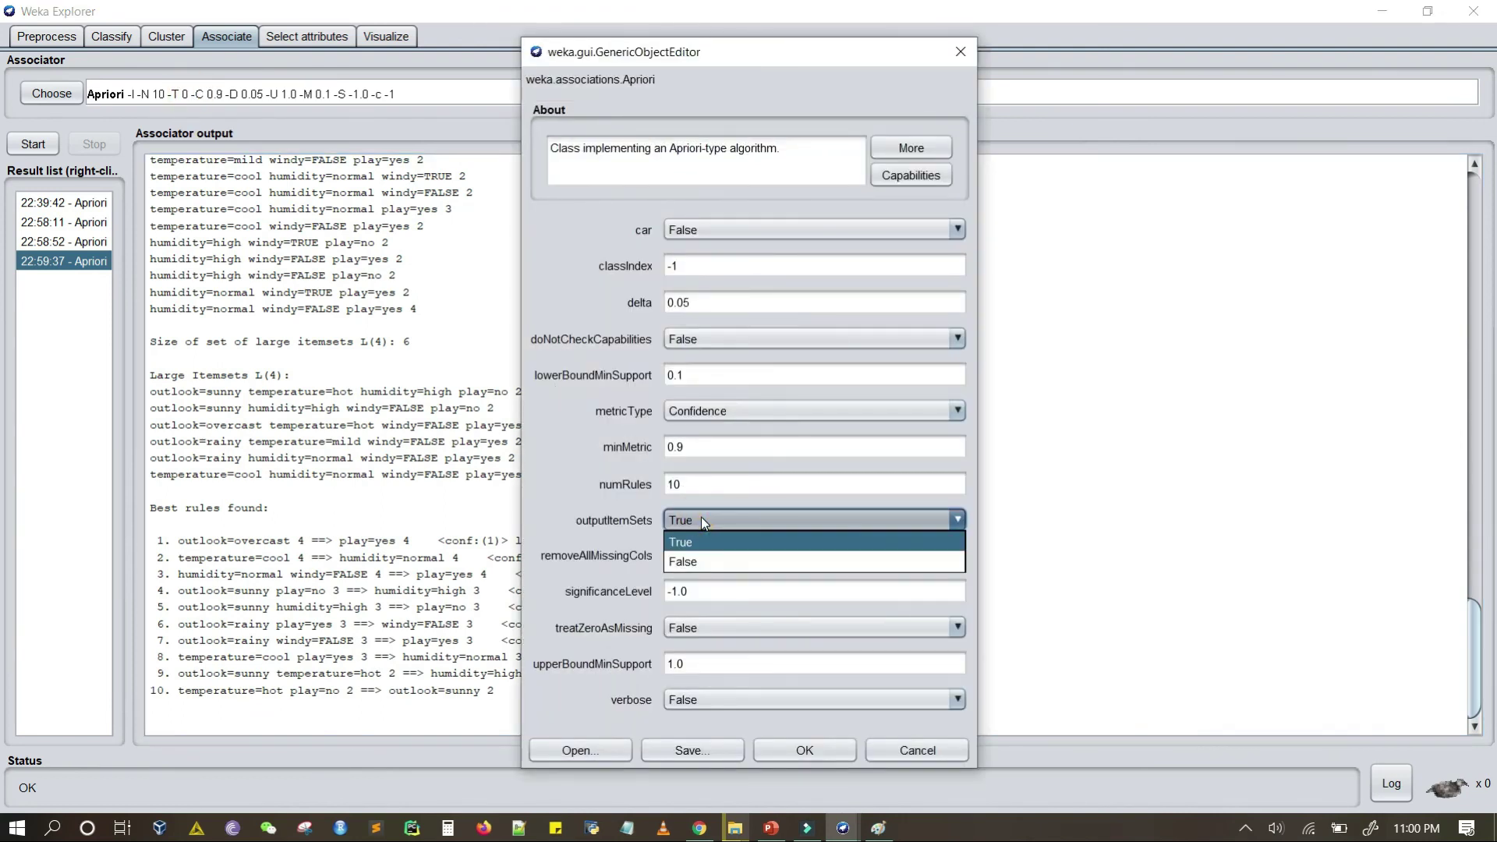
left_click(700, 560)
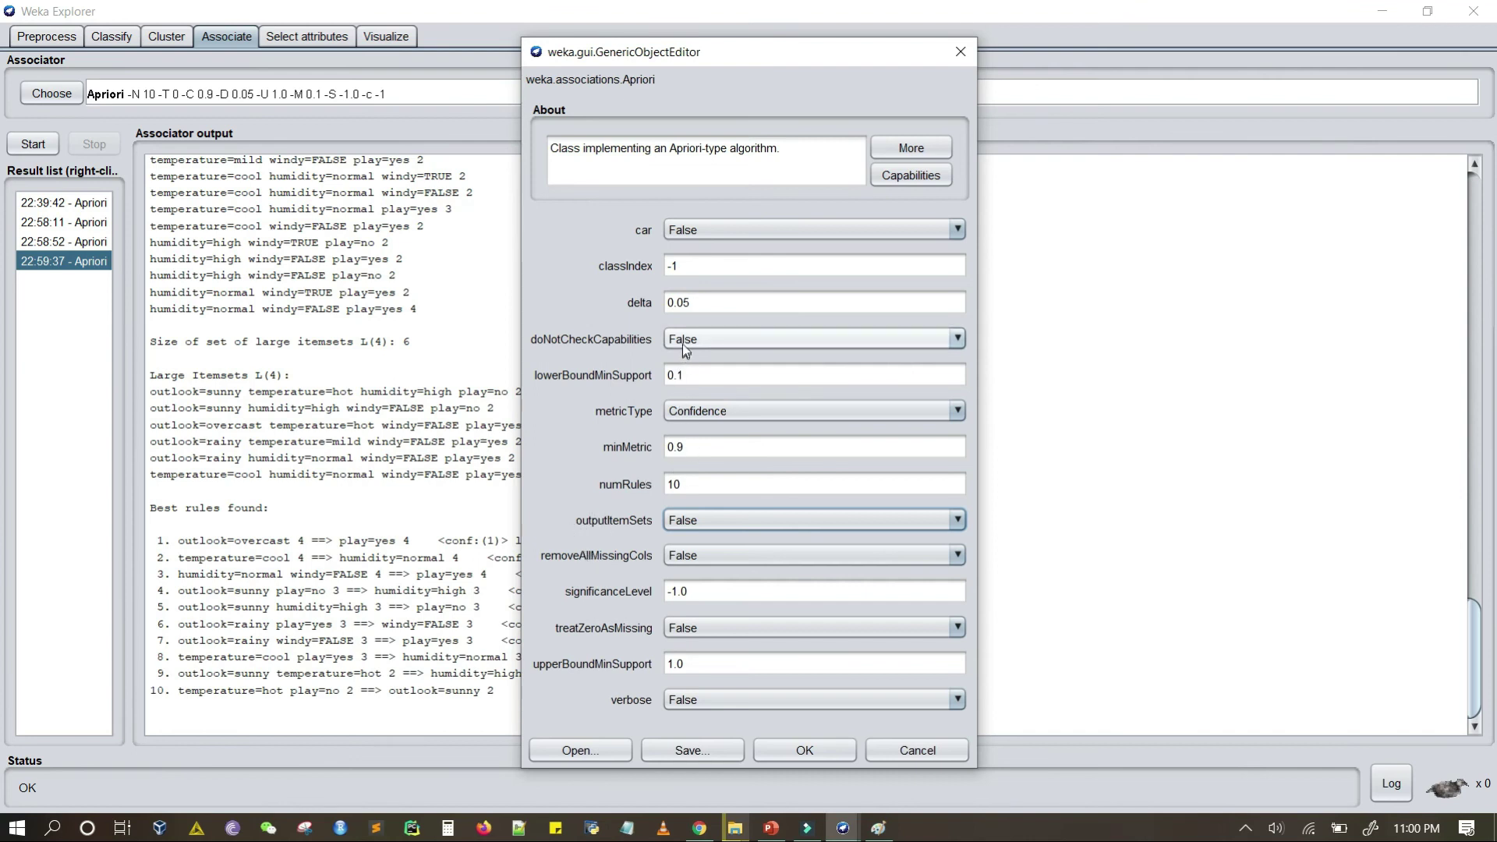
double_click(684, 304)
left_click(606, 317)
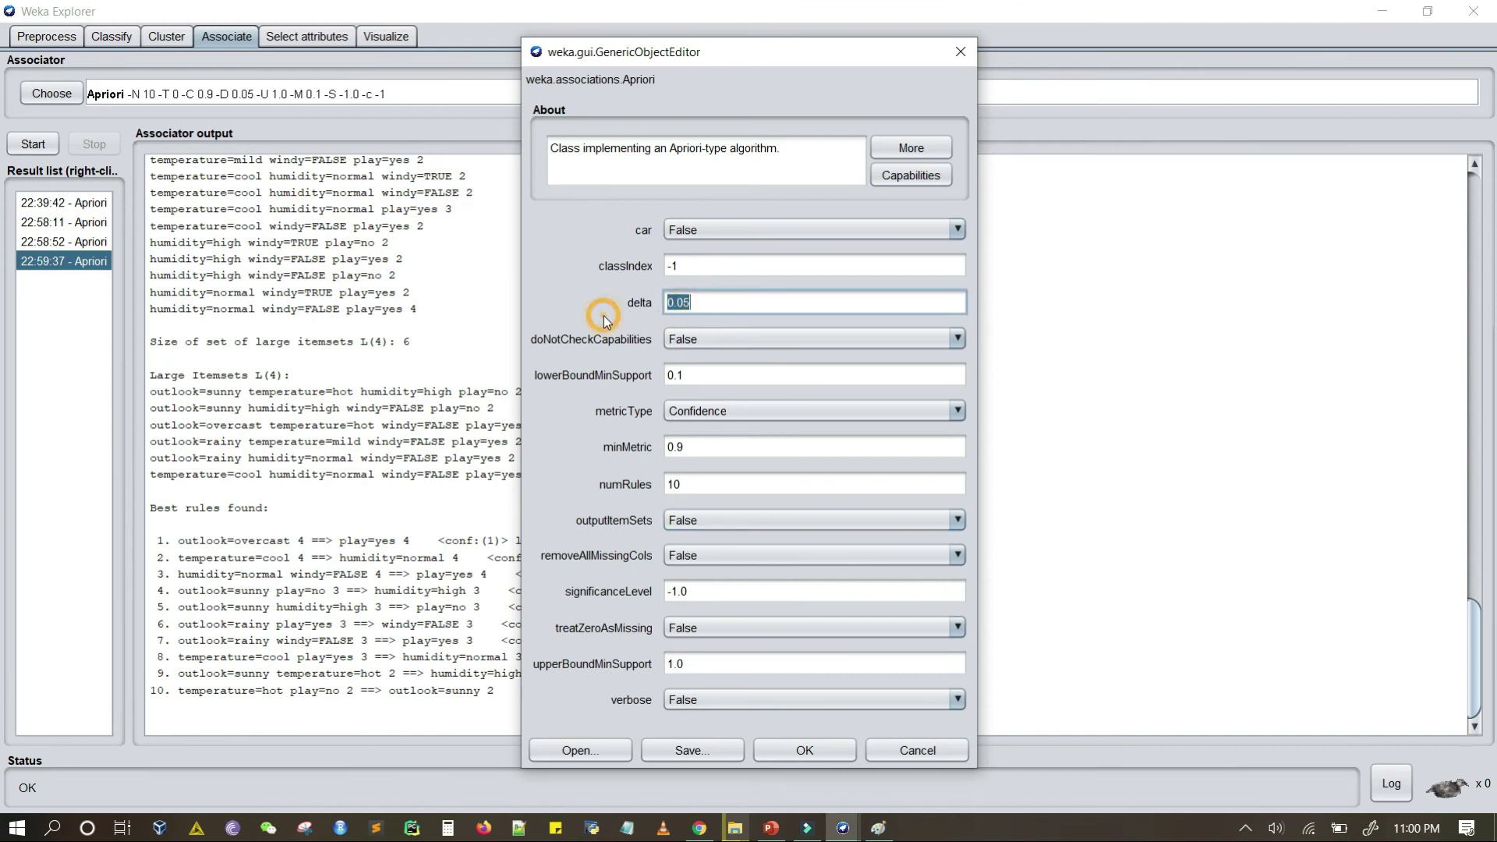
left_click(606, 319)
Step: Set Apriori's lowerBoundMinSupport to 0.3
left_click(674, 376)
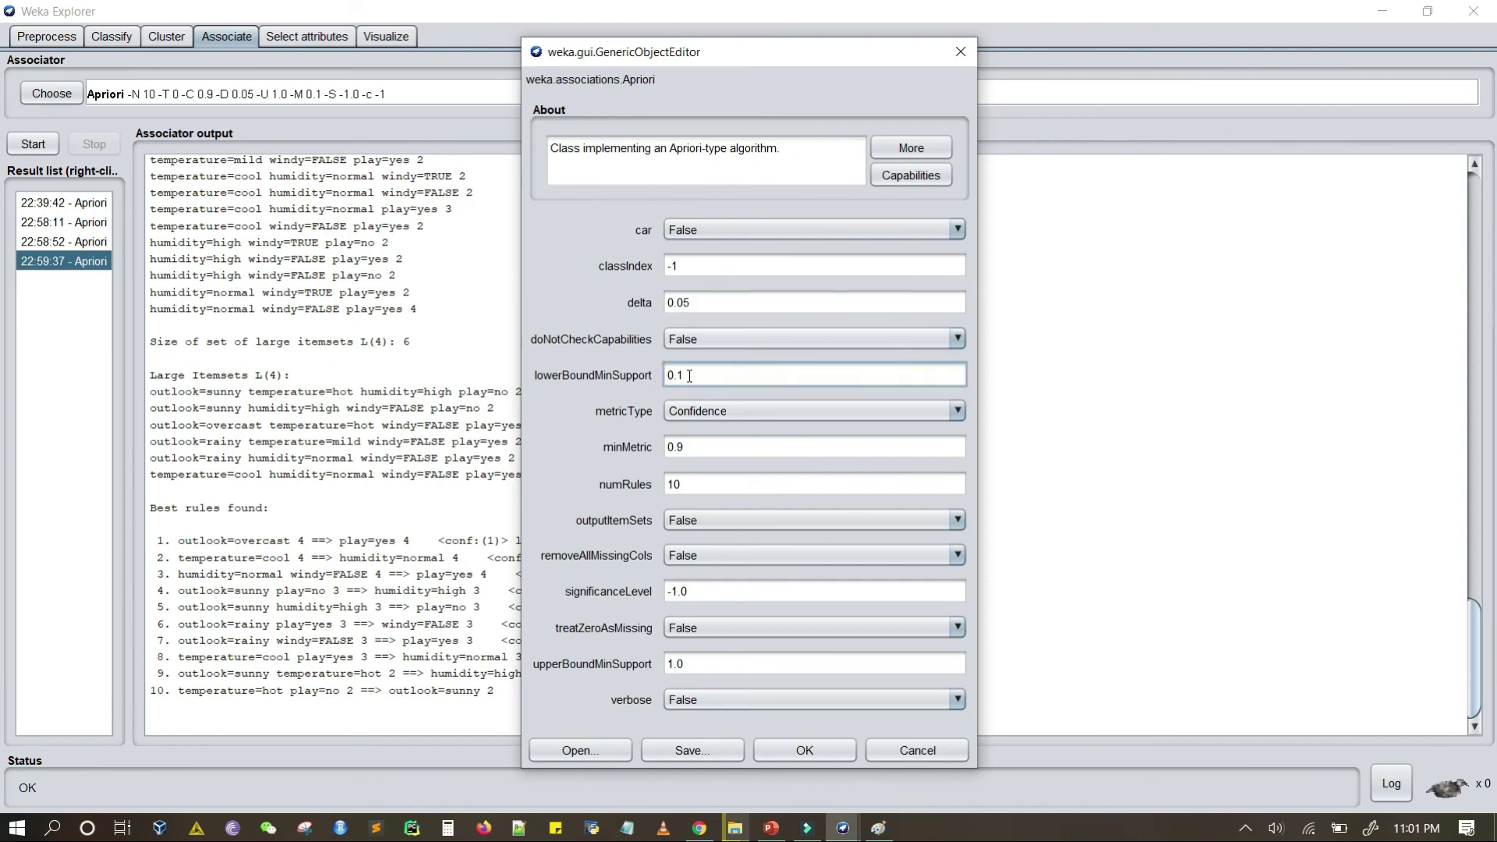
key("Delete")
key("BackSpace")
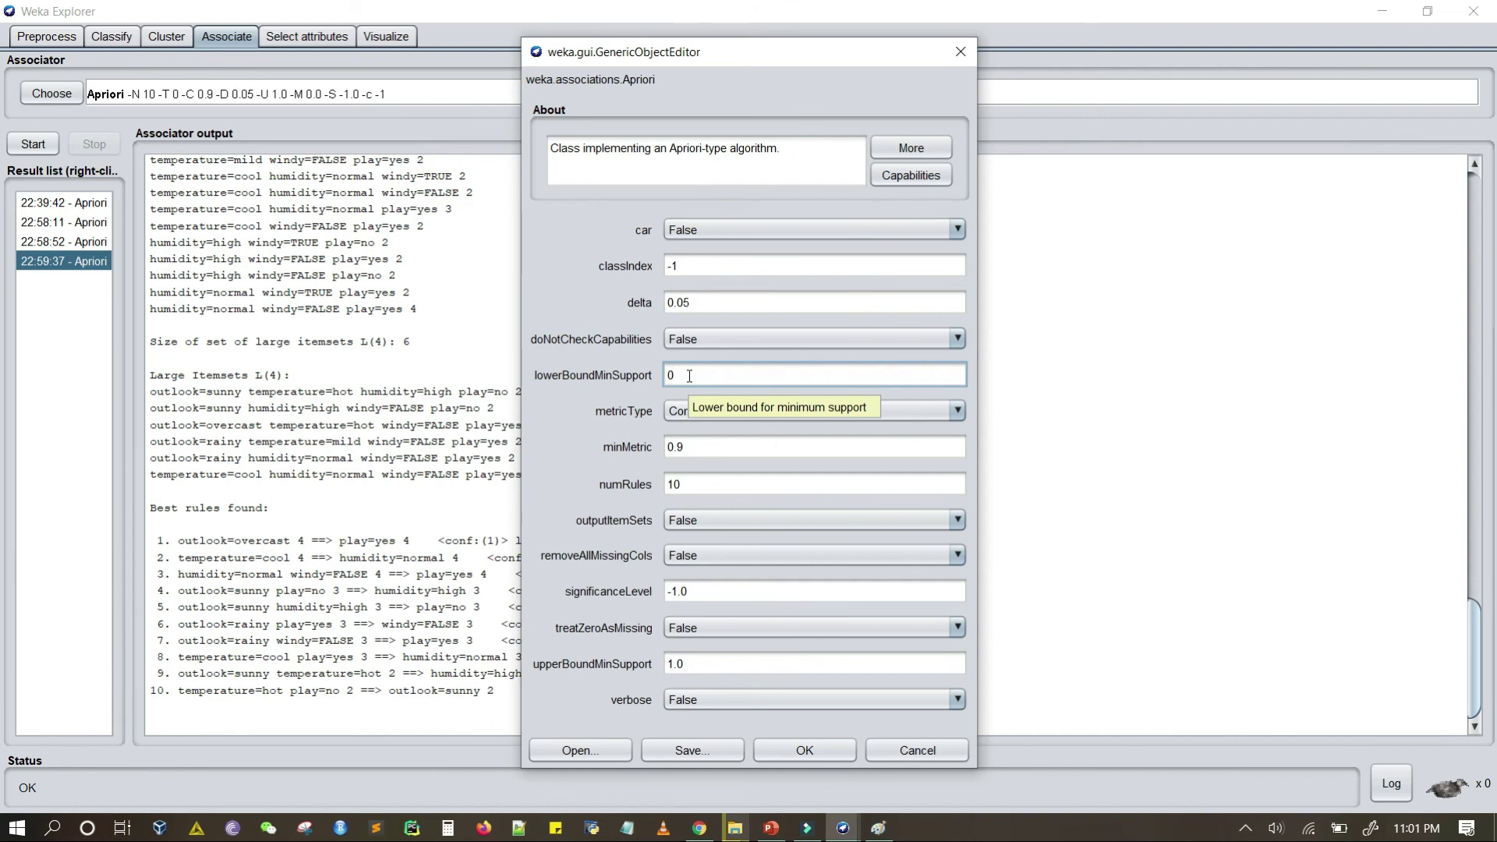
type(".2")
key("BackSpace")
key("BackSpace")
type("3")
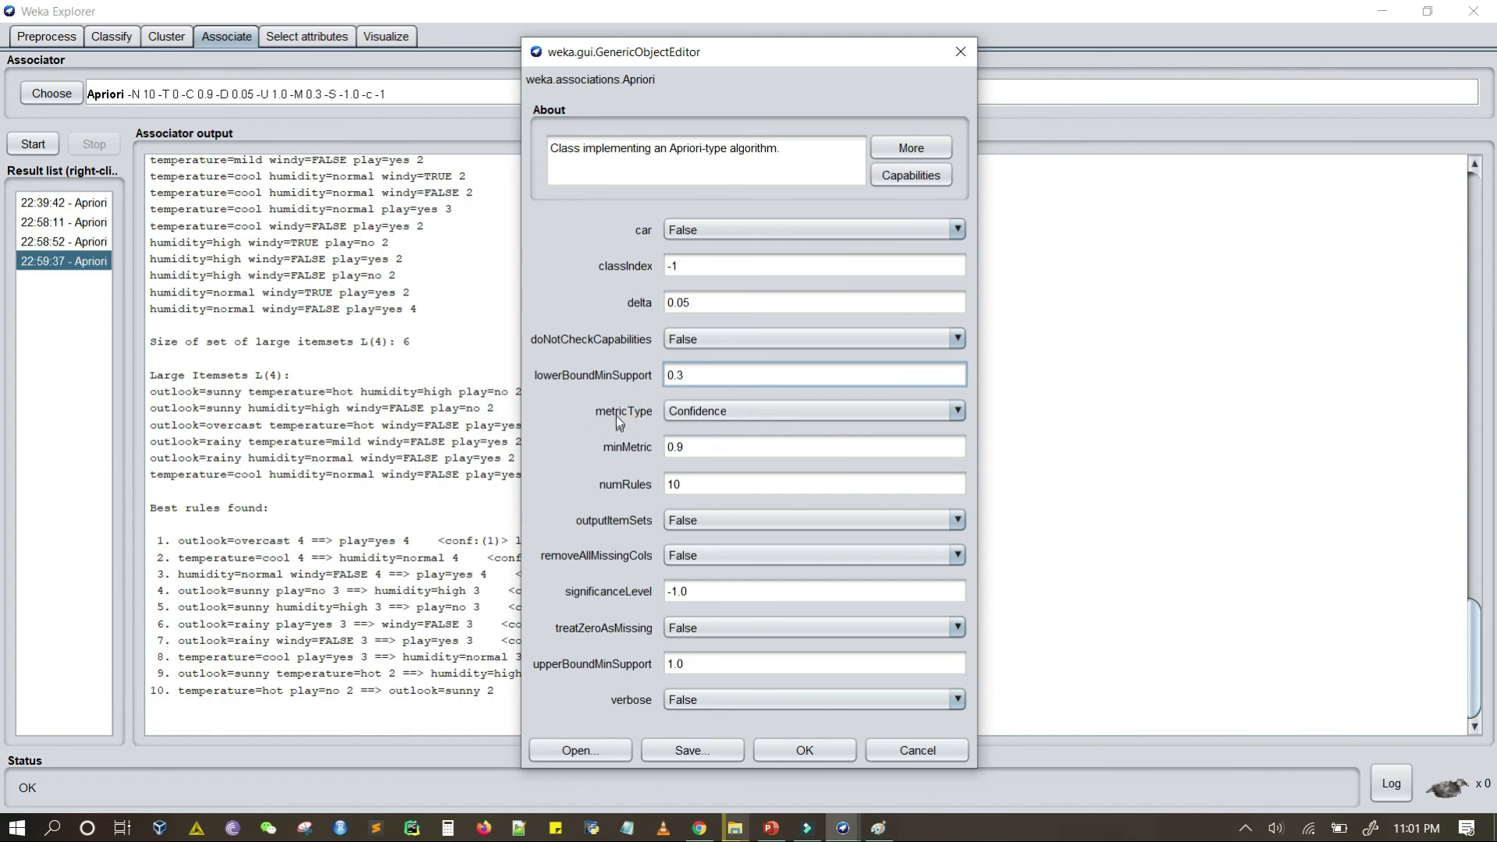
Step: Keep Confidence as Apriori's metricType and set minMetric to 0.7
left_click(700, 412)
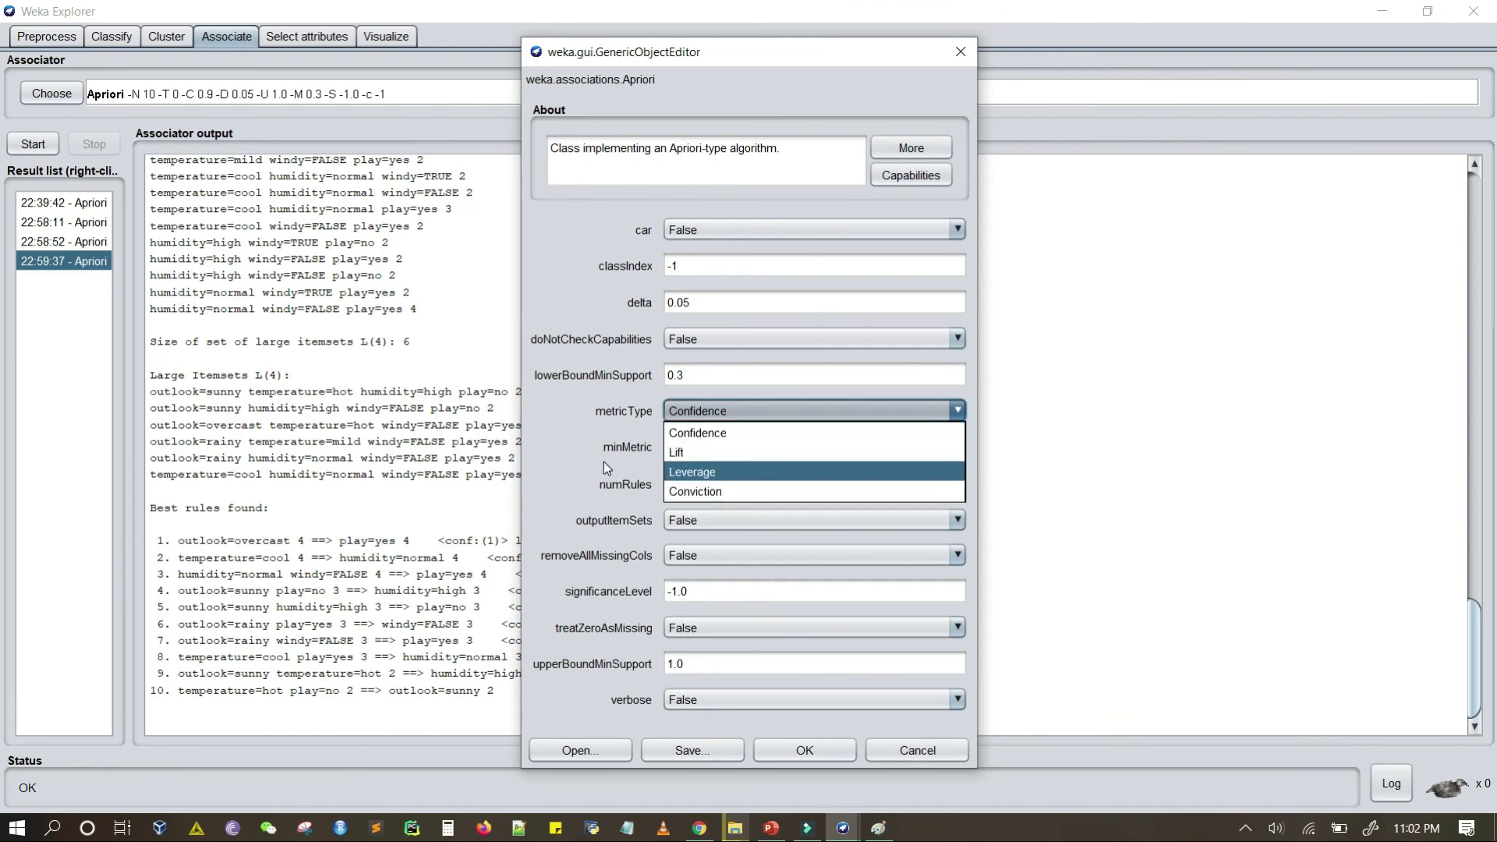
left_click(707, 435)
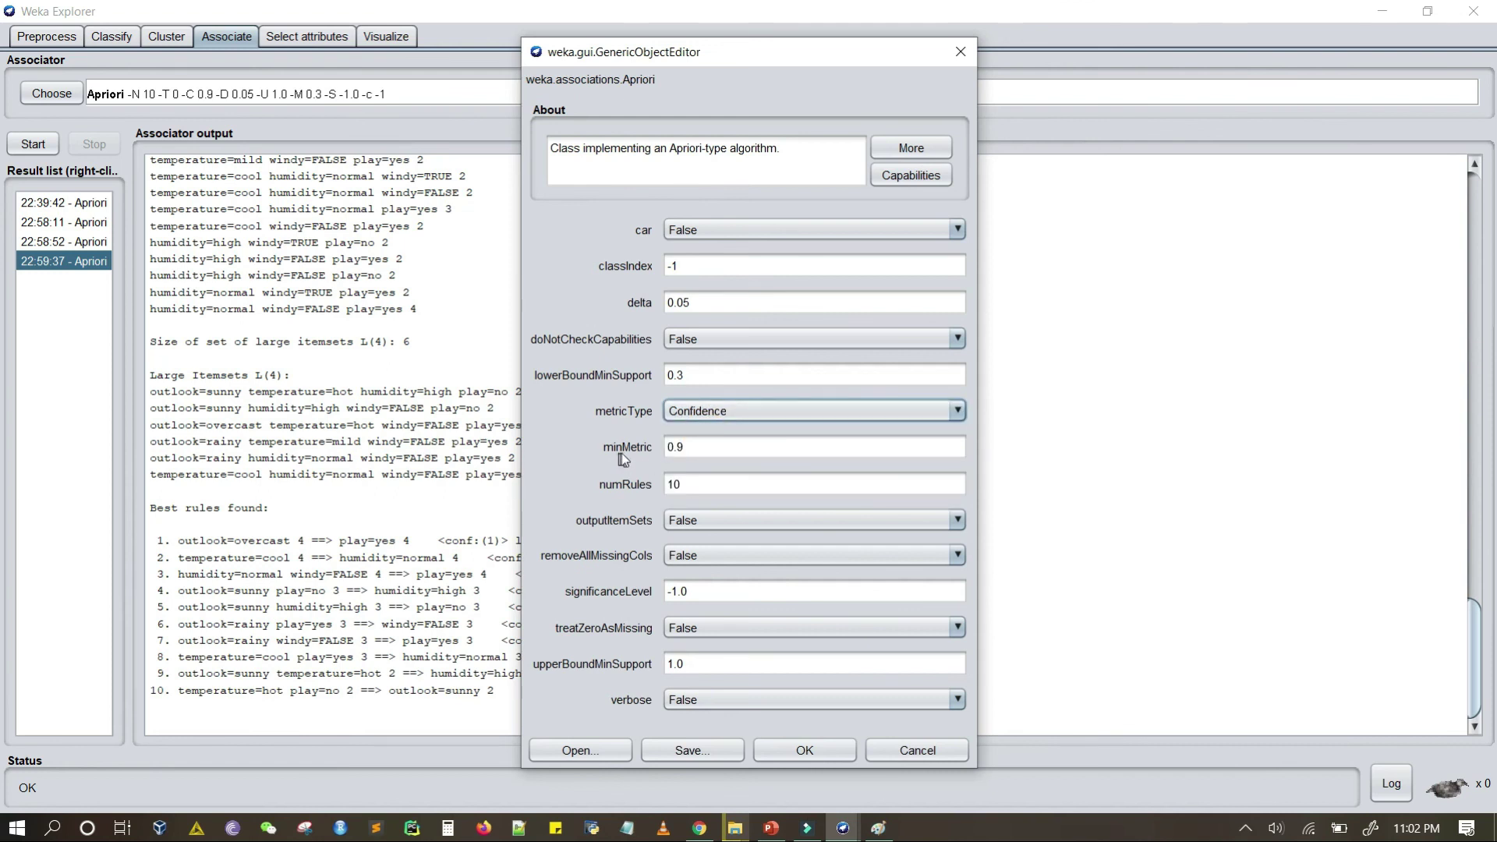
left_click(696, 447)
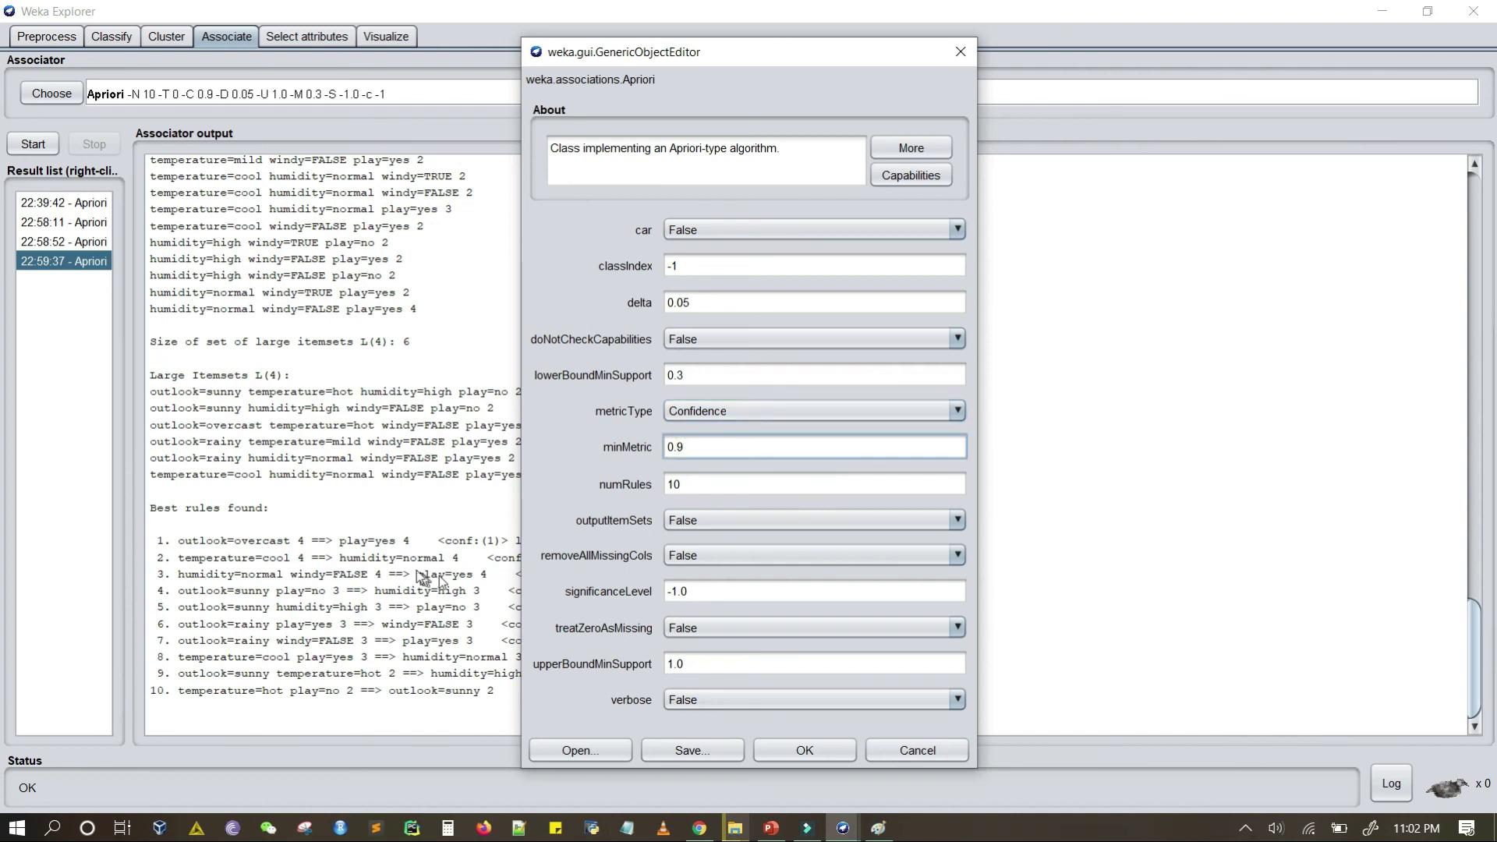
left_click_drag(746, 58, 918, 44)
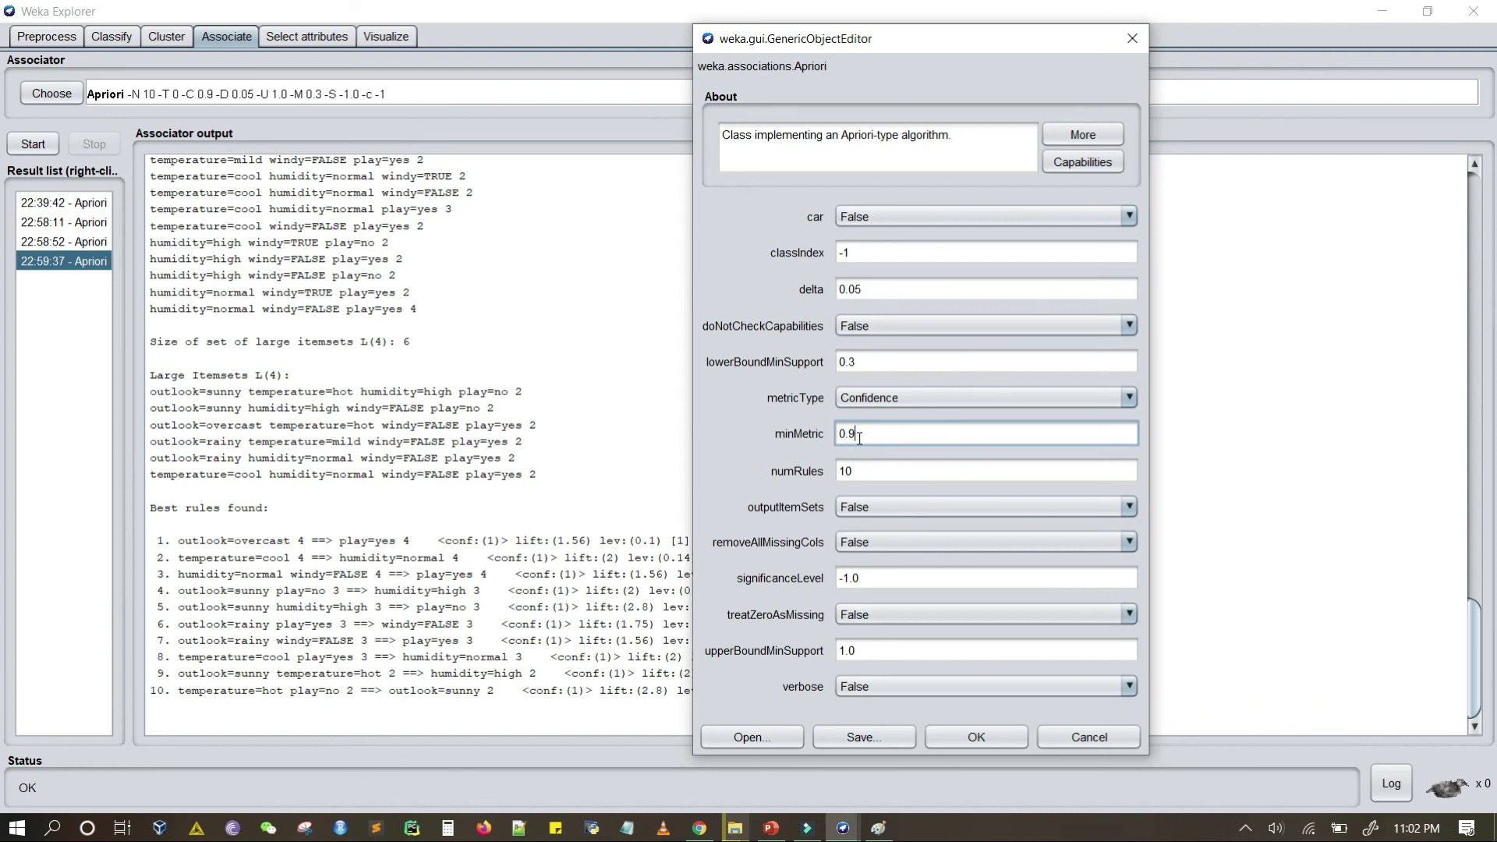
key("BackSpace")
type("7")
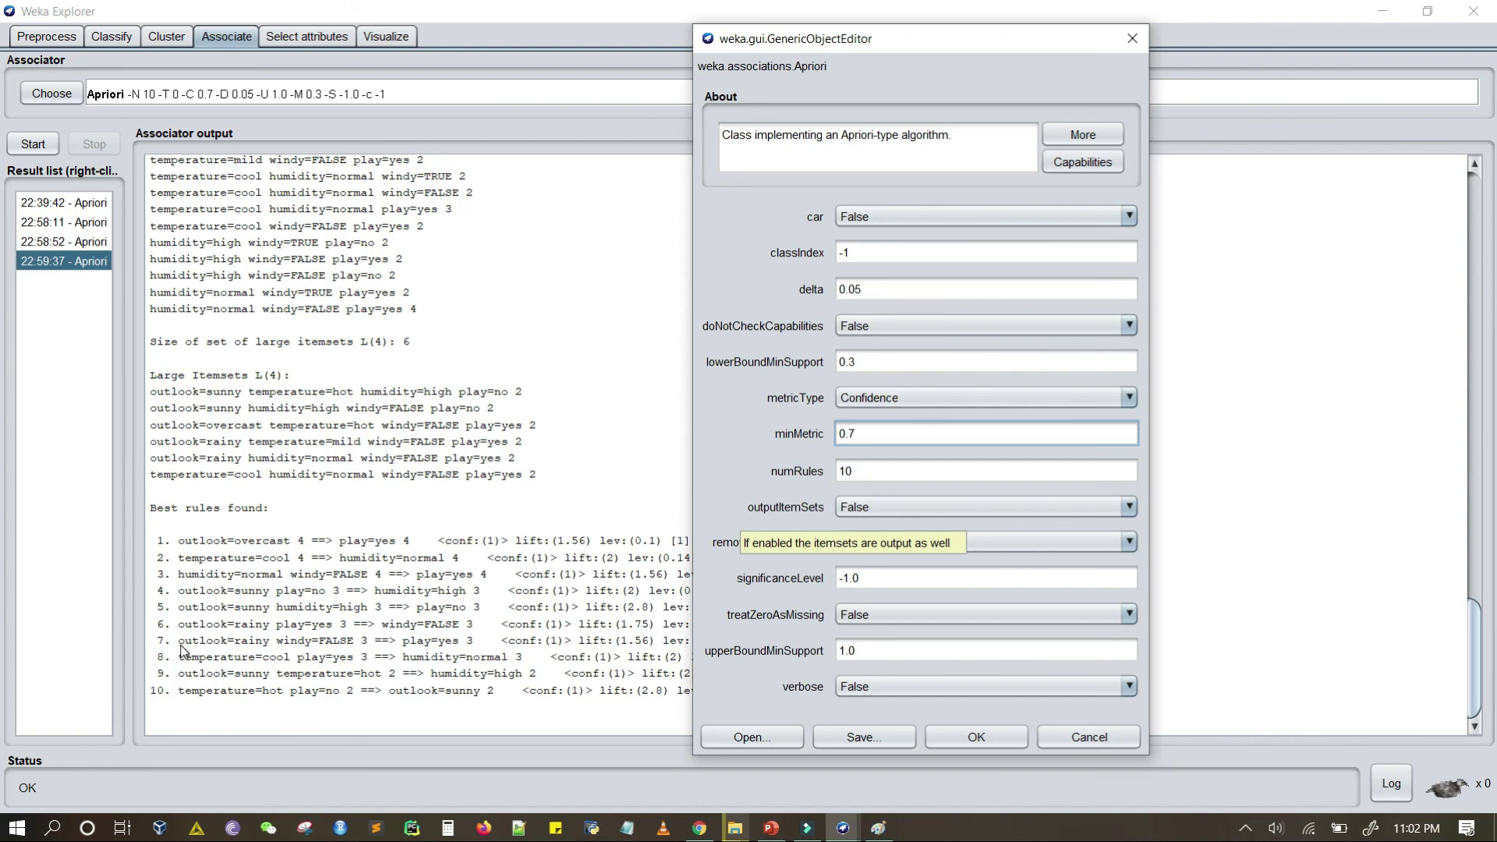
Step: Set the number of rules Apriori outputs (numRules) to 9
left_click(853, 470)
double_click(853, 470)
type("5")
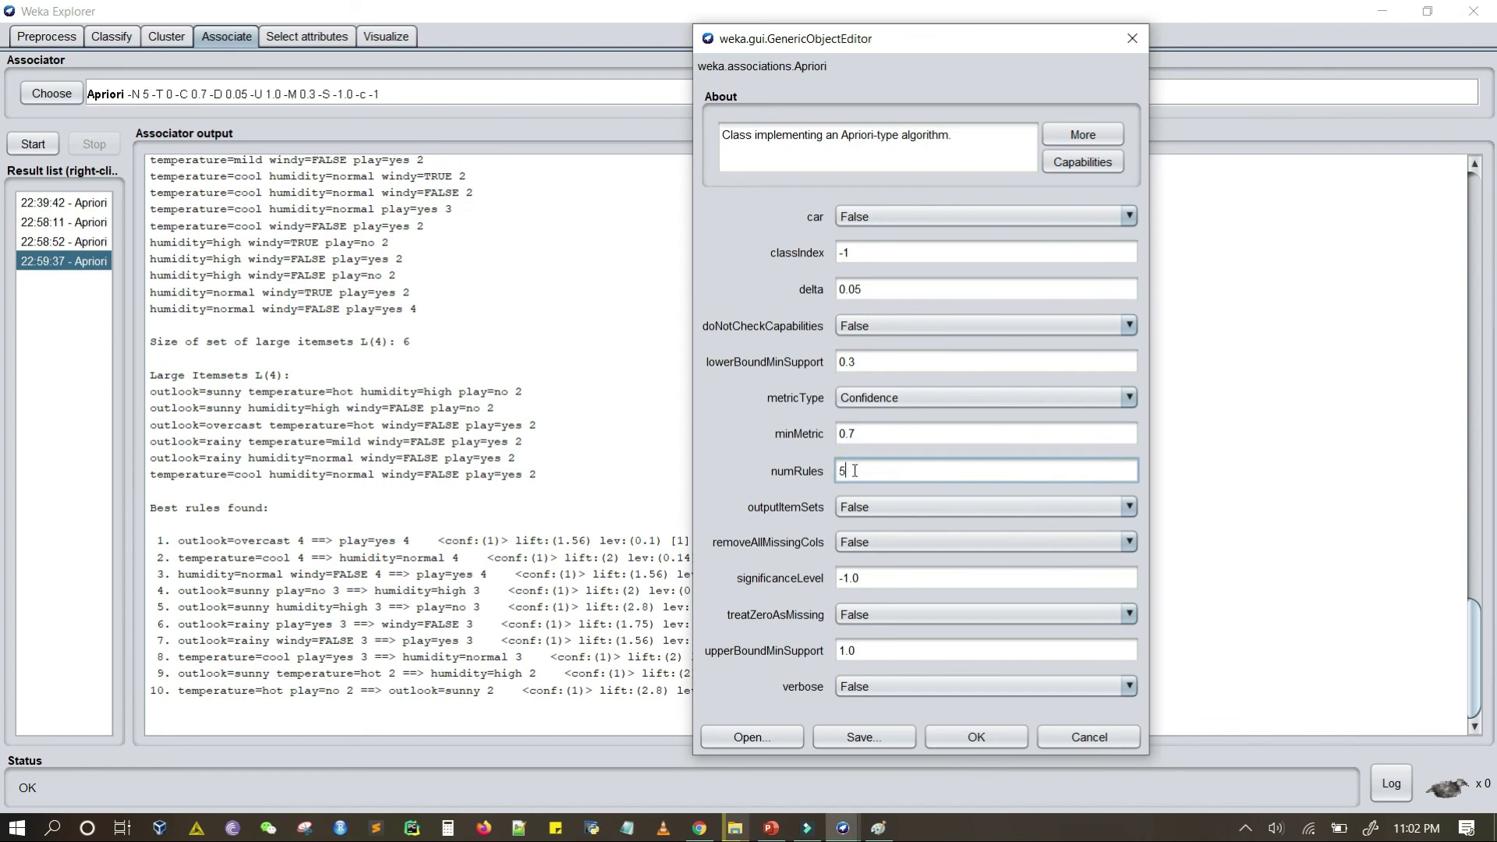
key("BackSpace")
type("2")
key("BackSpace")
type("3")
key("BackSpace")
type("9")
Step: Review the upper support bound, delta and lower support bound, then accept the settings and run Apriori
left_click(862, 649)
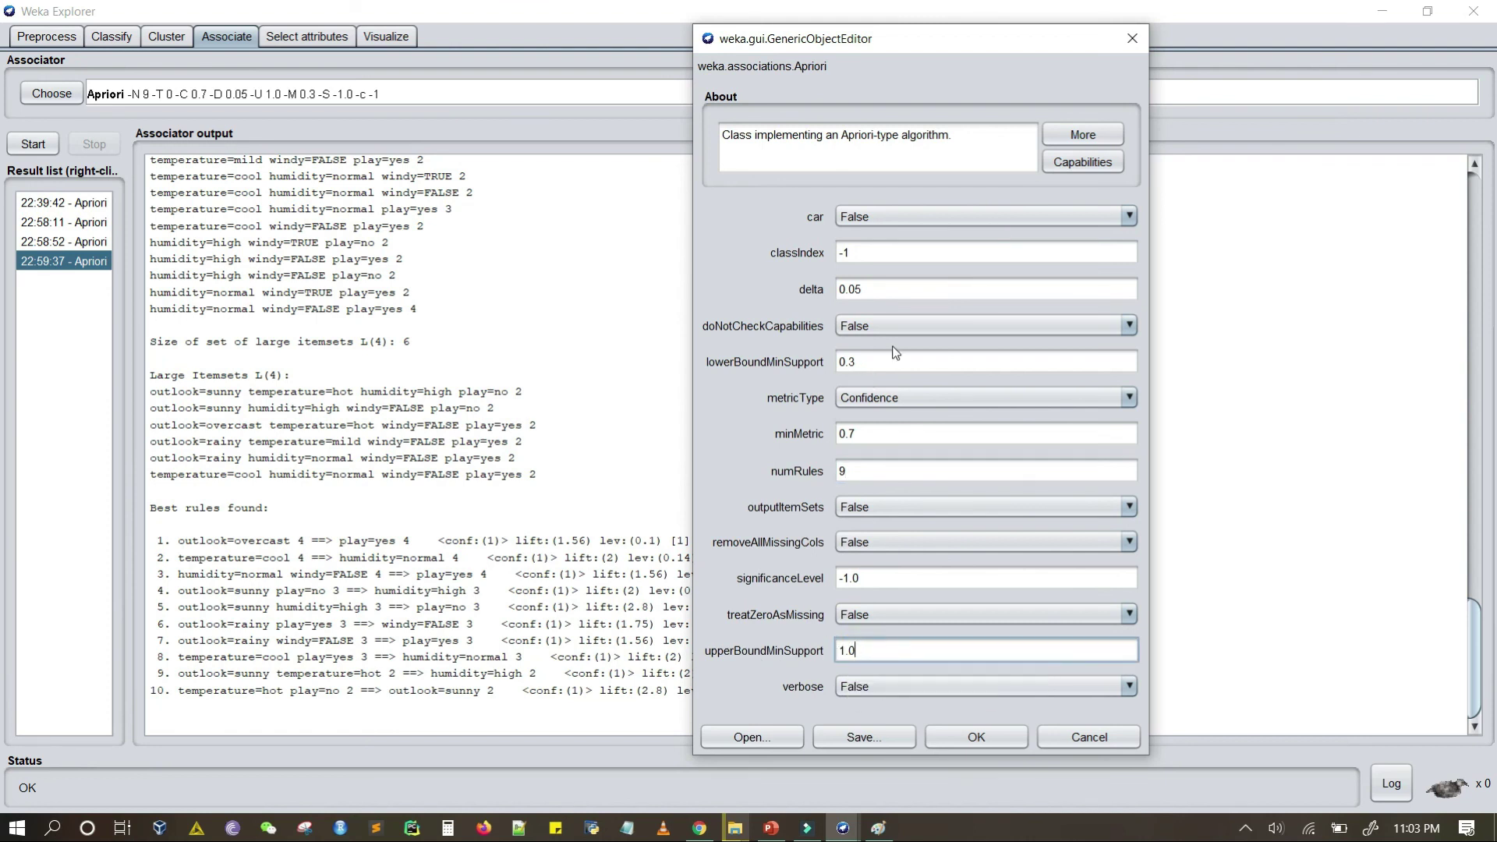
left_click_drag(856, 650, 839, 650)
left_click(856, 290)
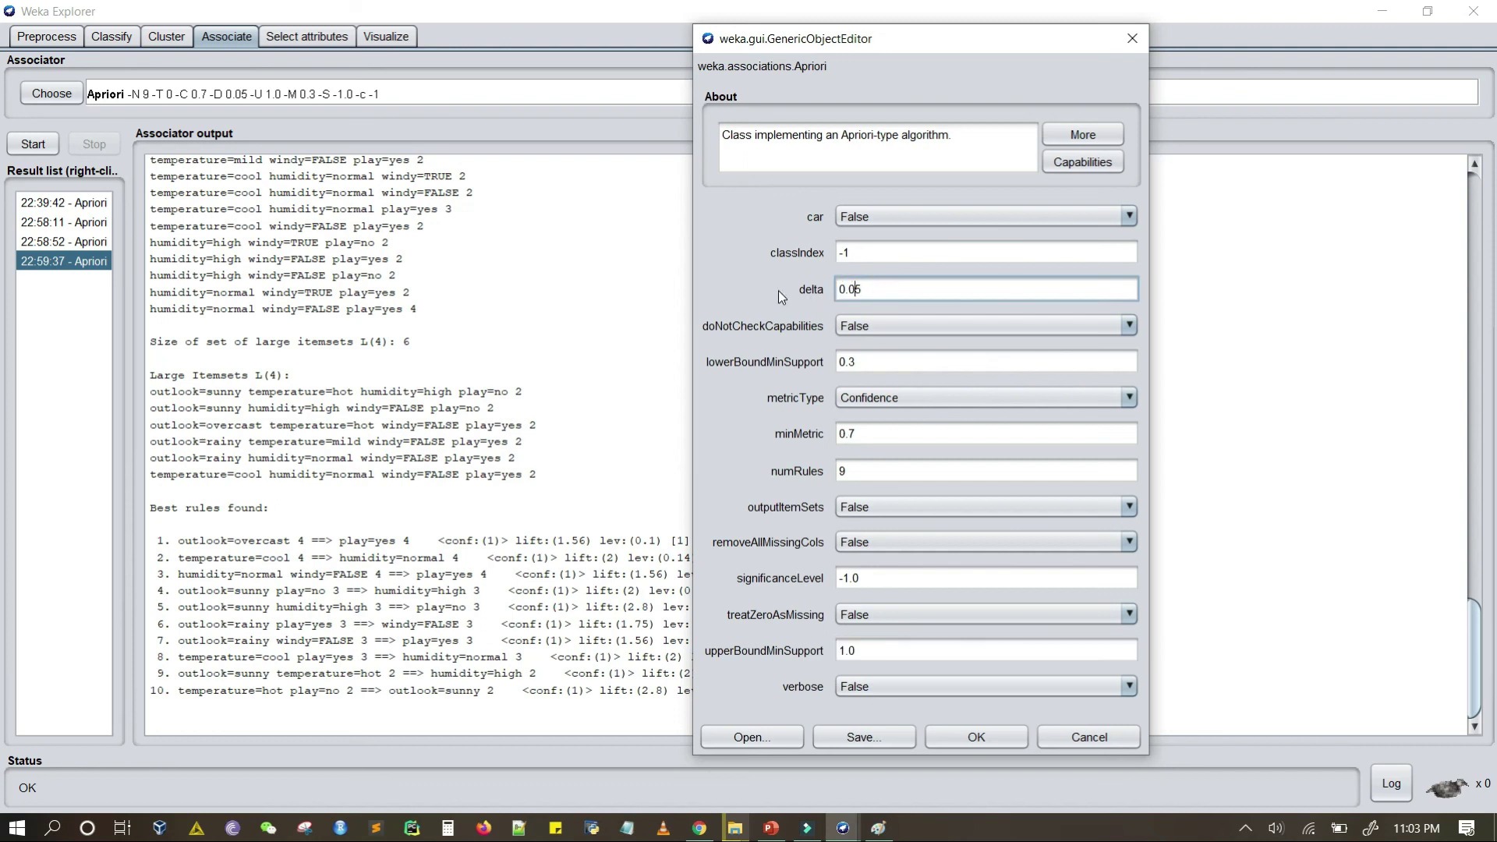
left_click(866, 362)
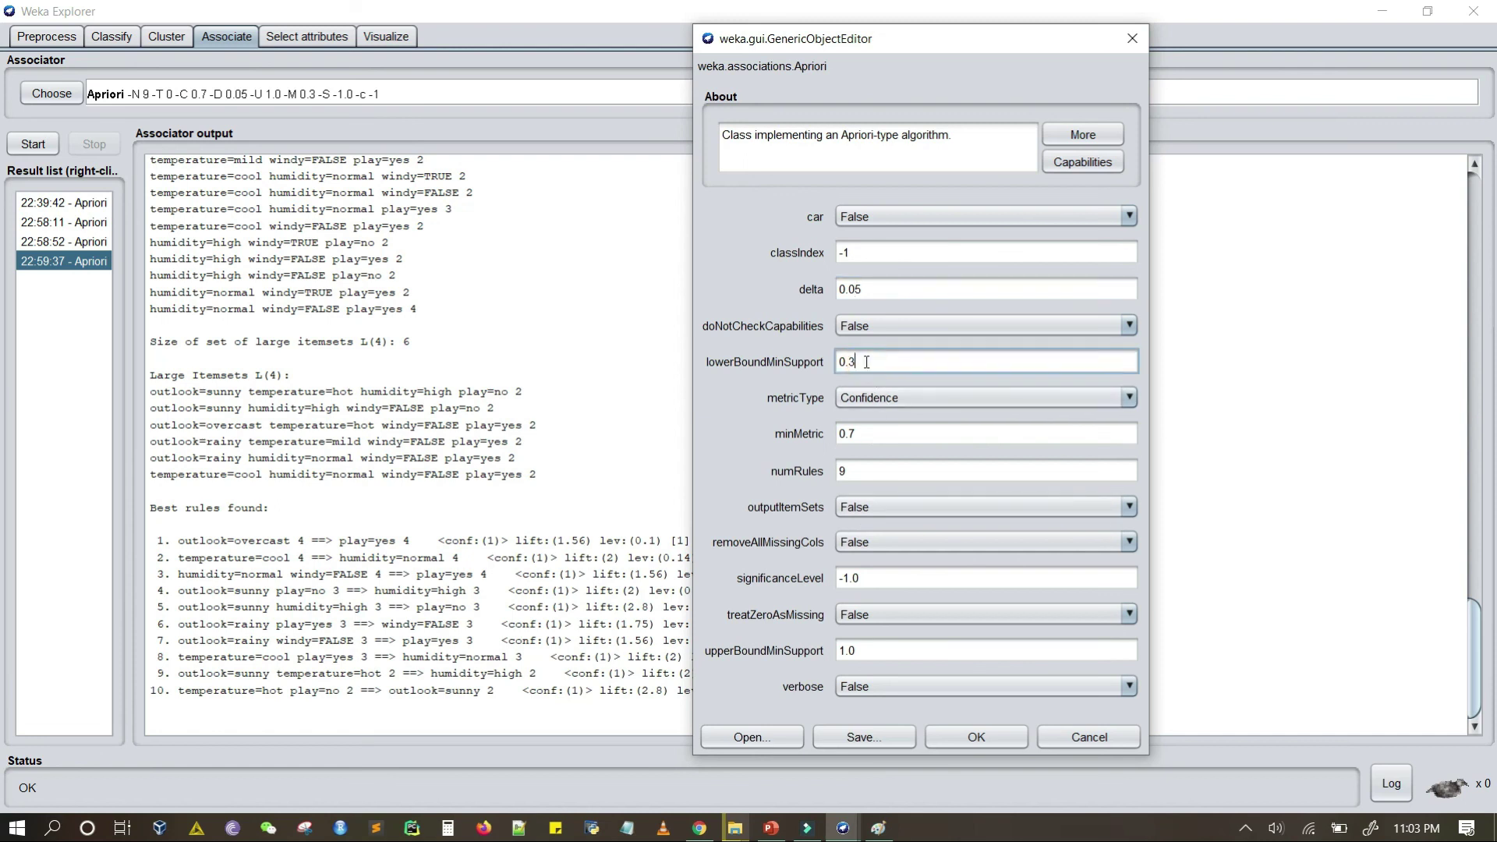
left_click(961, 736)
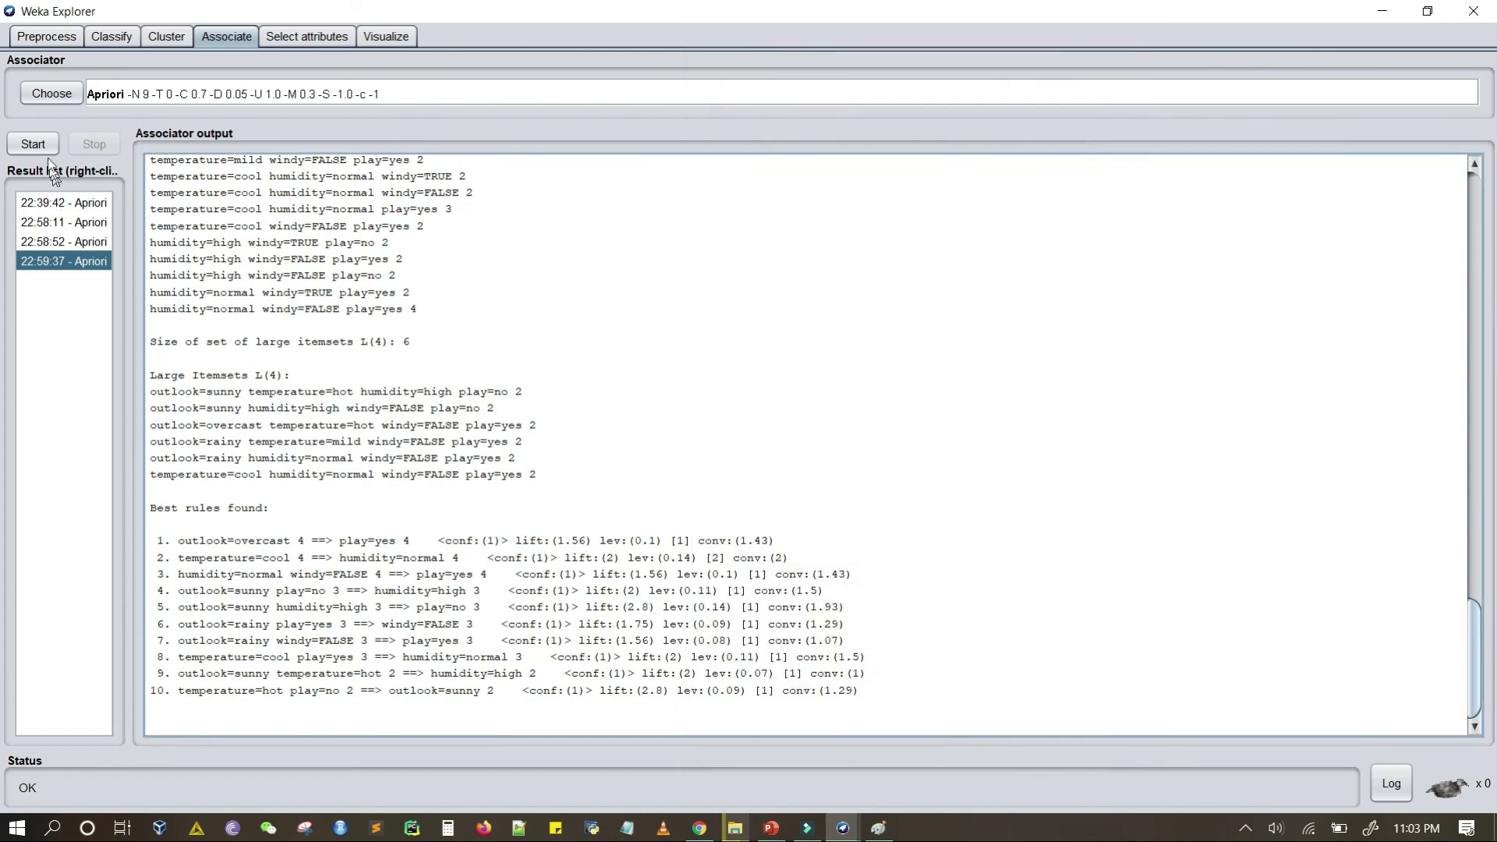
left_click(43, 147)
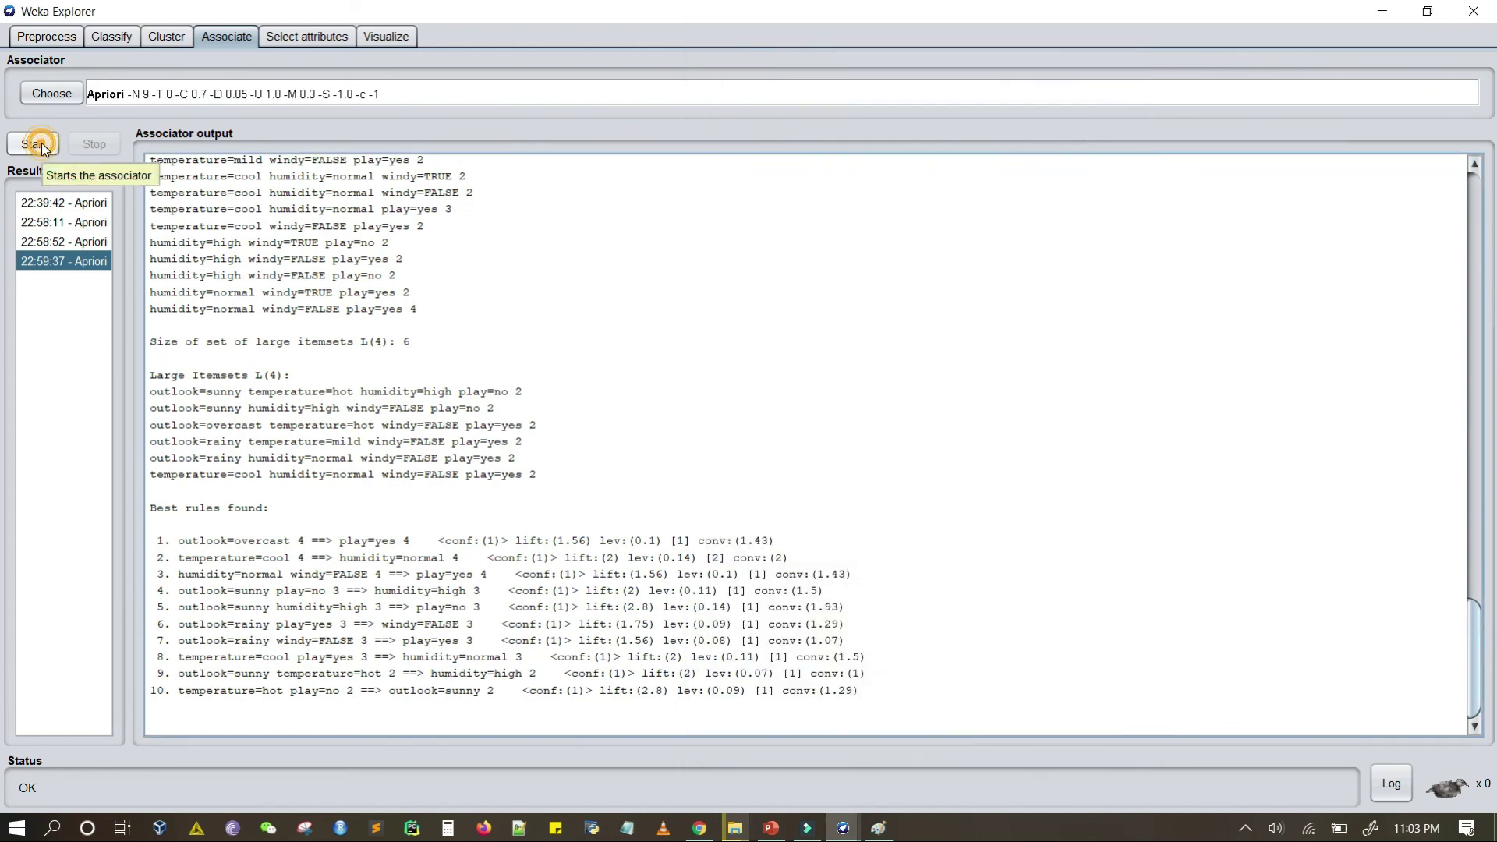
Step: Examine the new output's minimum confidence, cycle count, itemset sizes and the confidence of the humidity=normal ==> play=yes rule
scroll(356, 359, "up", 2)
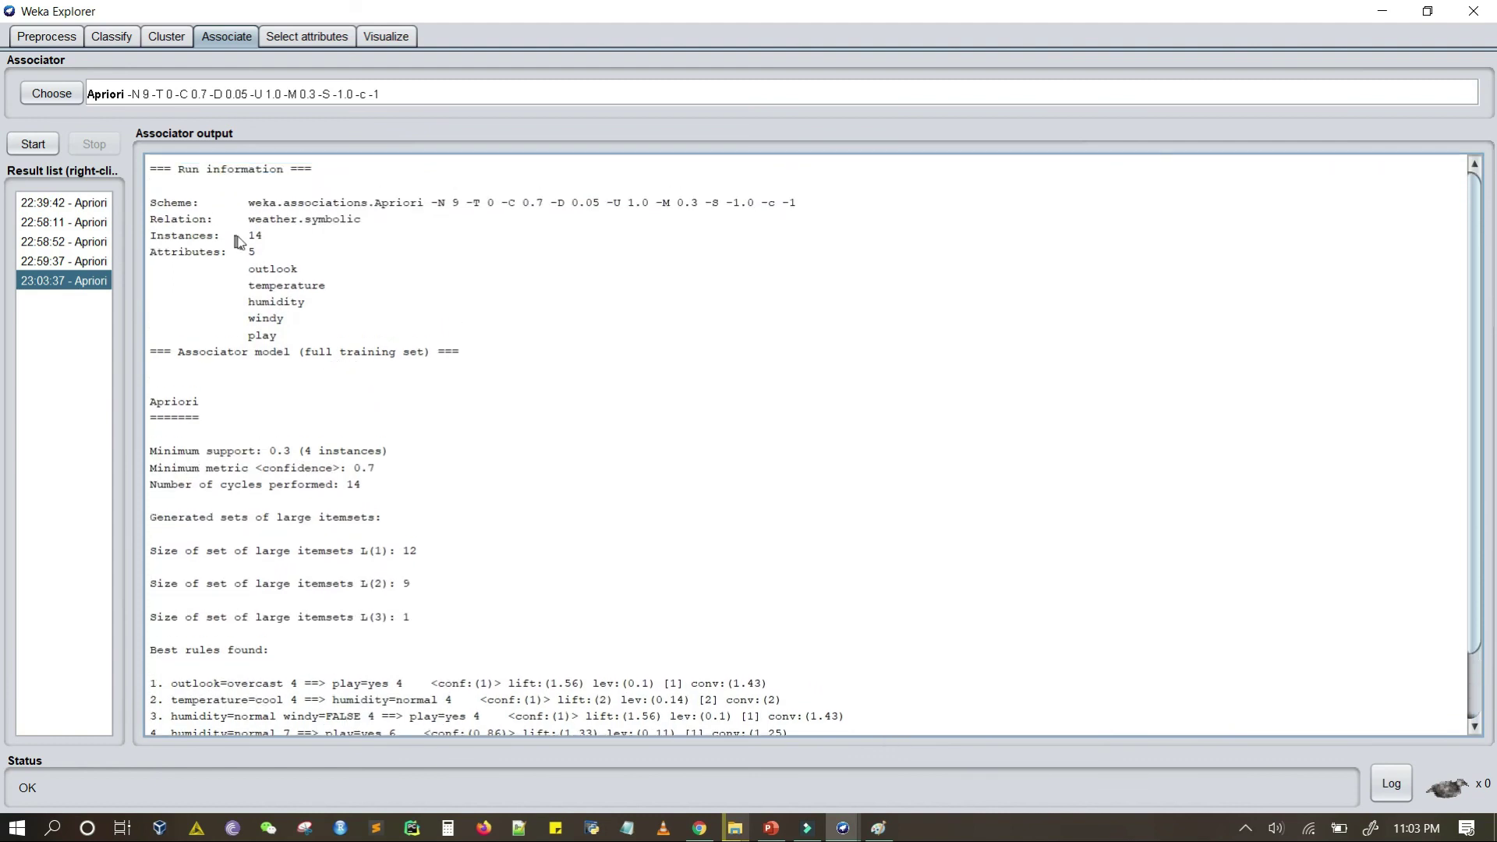
double_click(365, 469)
double_click(354, 485)
scroll(355, 491, "down", 2)
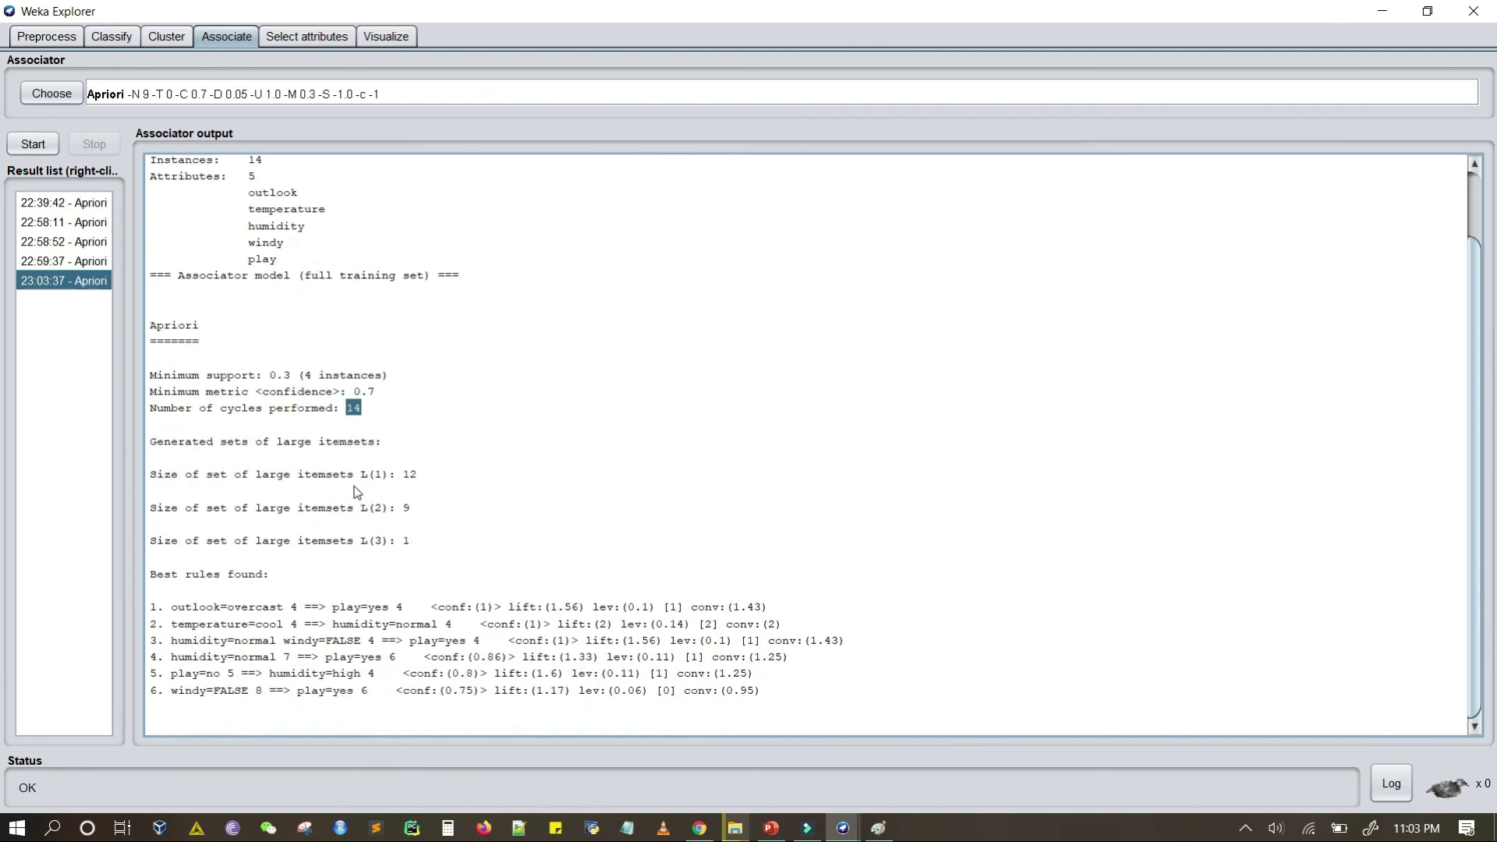
double_click(378, 475)
left_click(404, 542)
left_click_drag(496, 663, 188, 657)
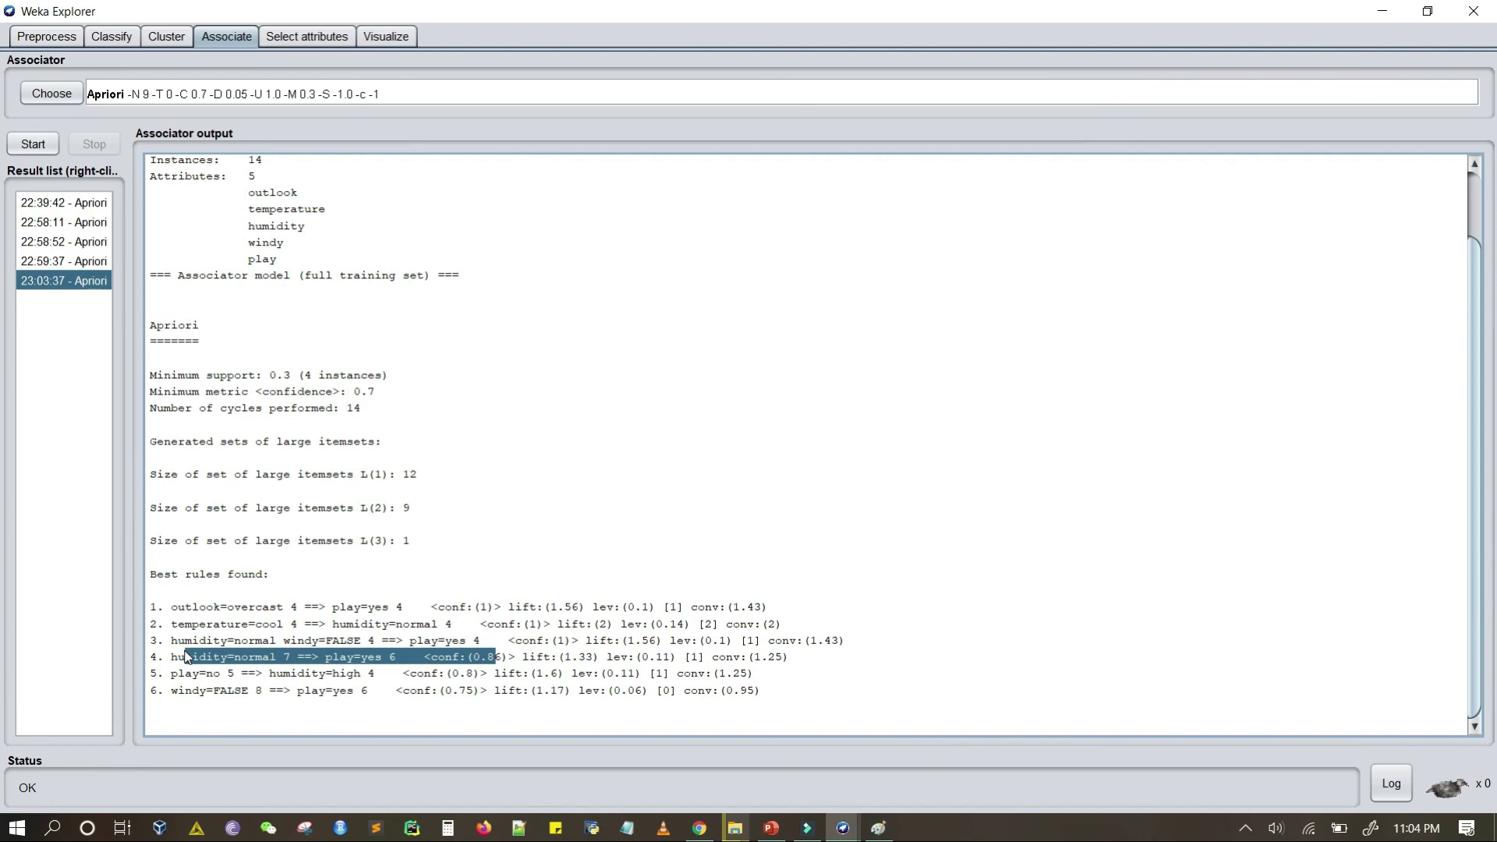
left_click(494, 660)
double_click(494, 661)
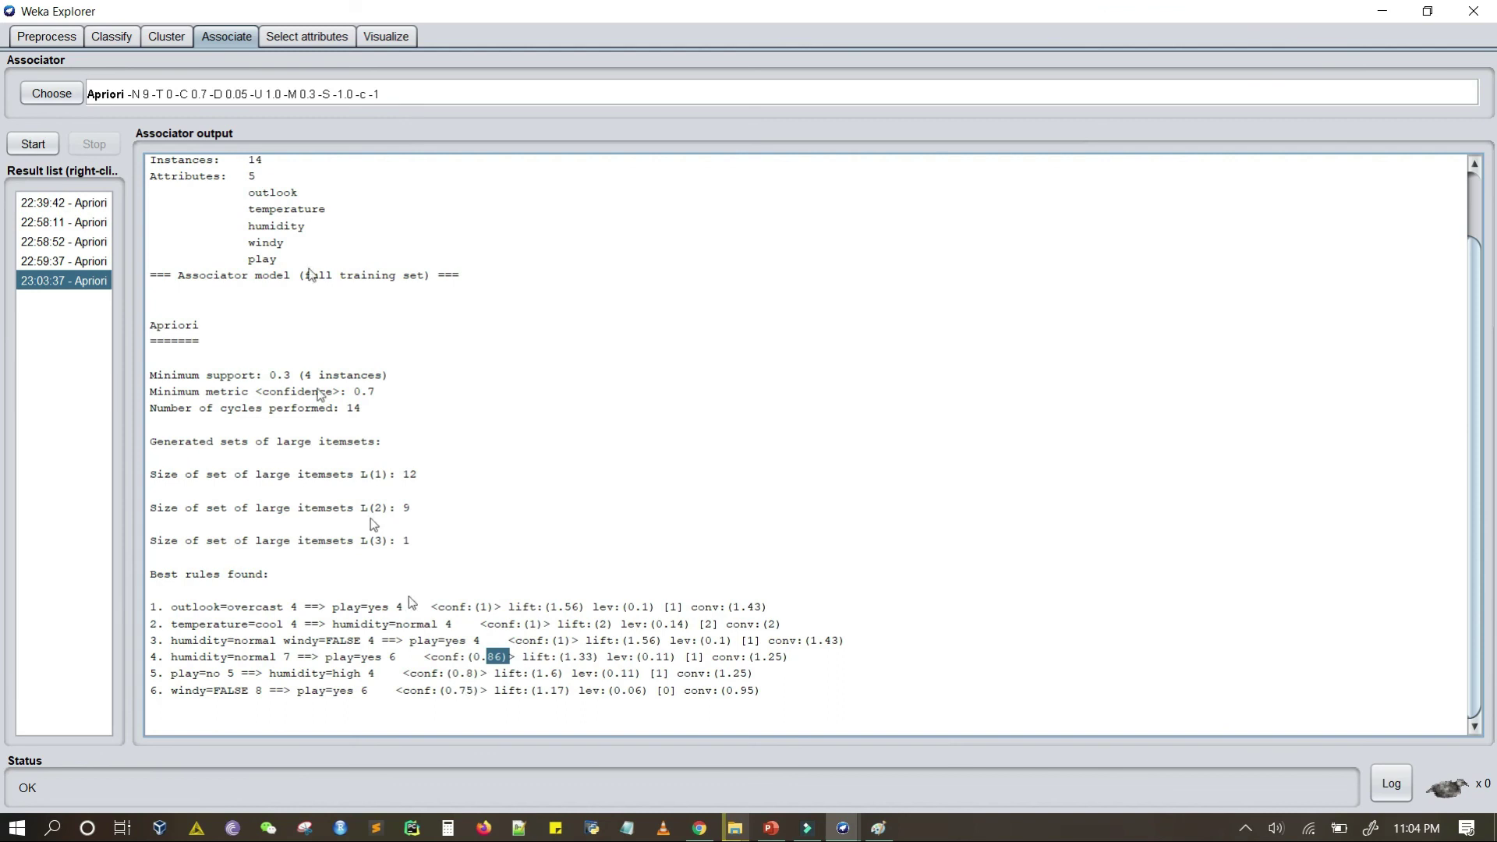
Step: Check the minMetric value in Apriori's settings and close them without making changes
left_click(257, 93)
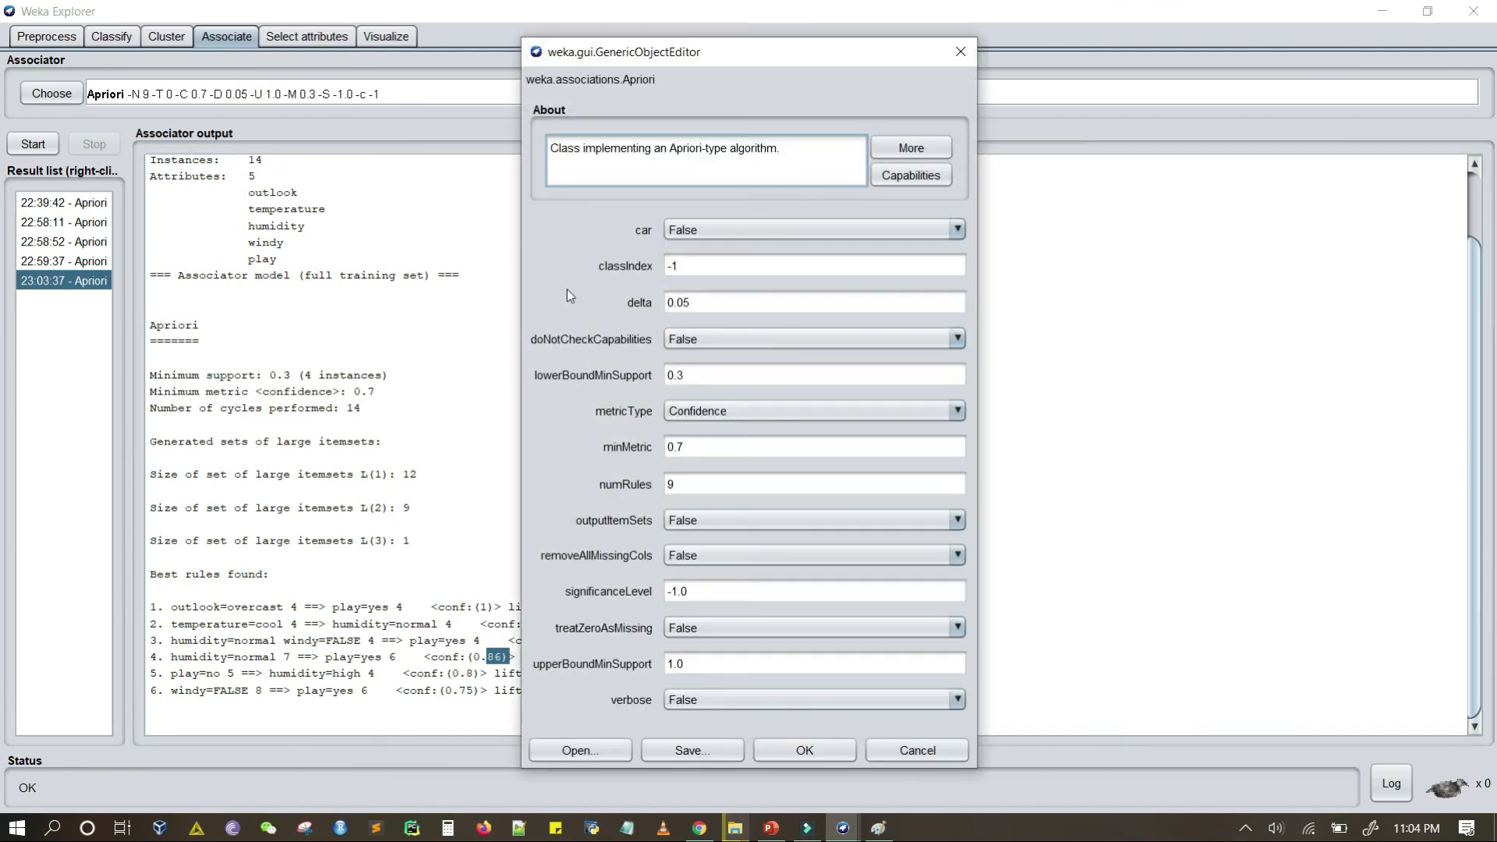
double_click(668, 447)
left_click(960, 53)
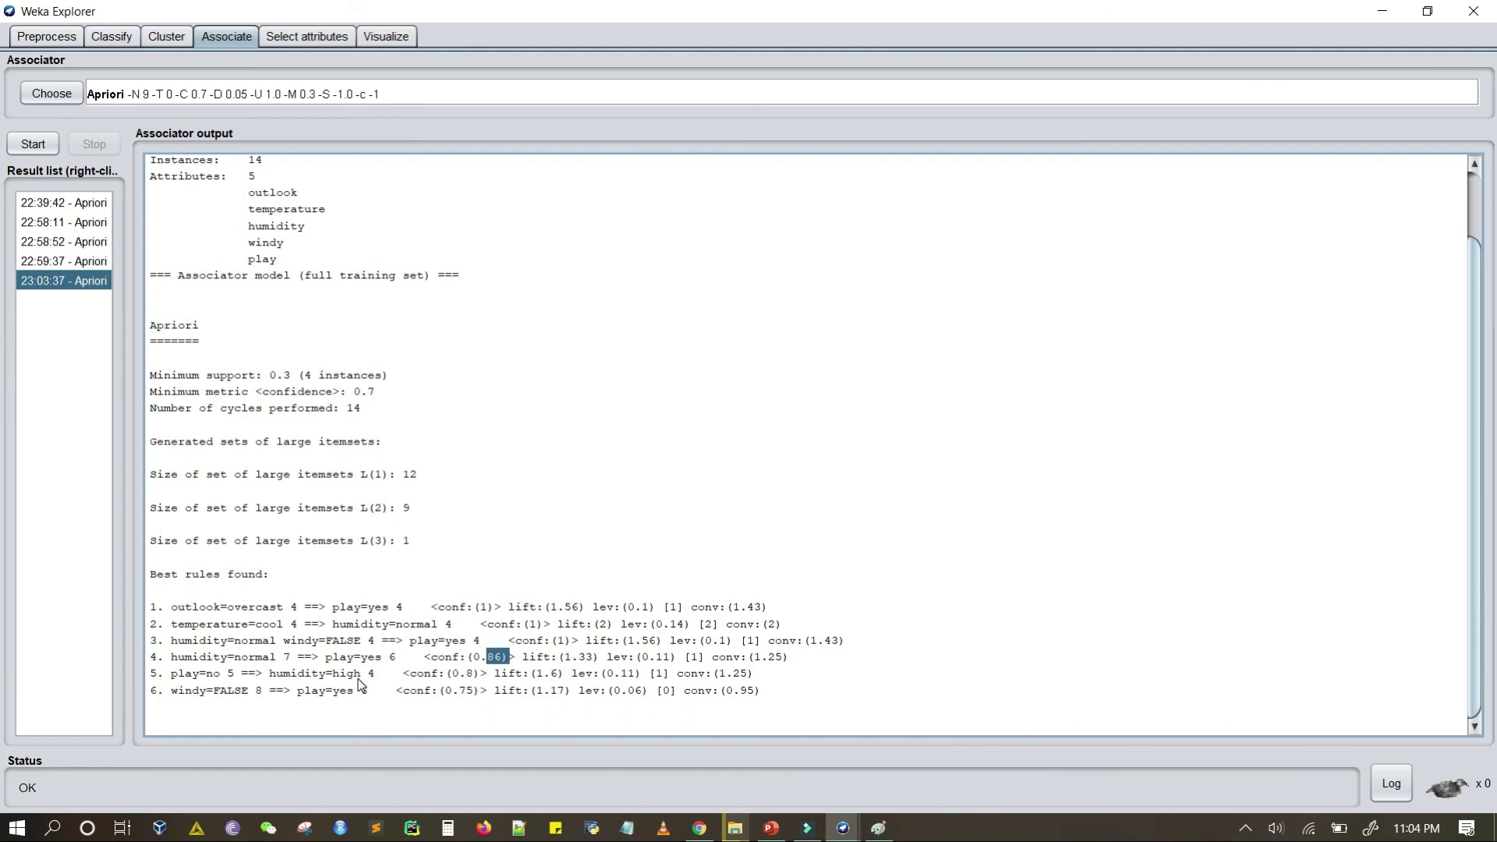
Step: Go over the best rules of the latest run again and return to the loaded dataset's preprocessing view
left_click(472, 684)
scroll(633, 608, "up", 2)
scroll(634, 608, "down", 2)
scroll(413, 305, "up", 2)
scroll(414, 307, "down", 2)
left_click(52, 39)
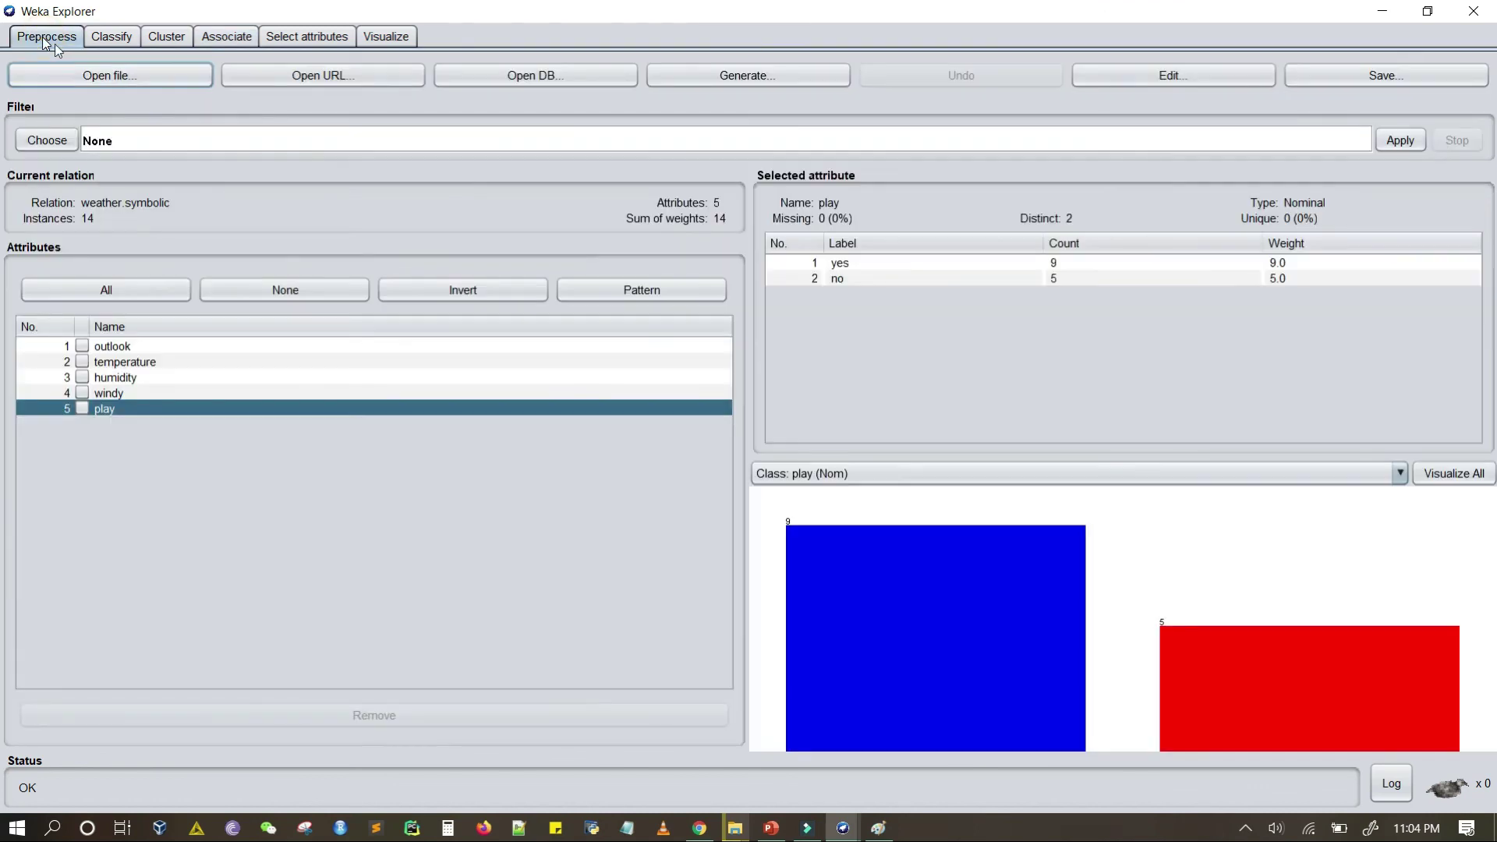